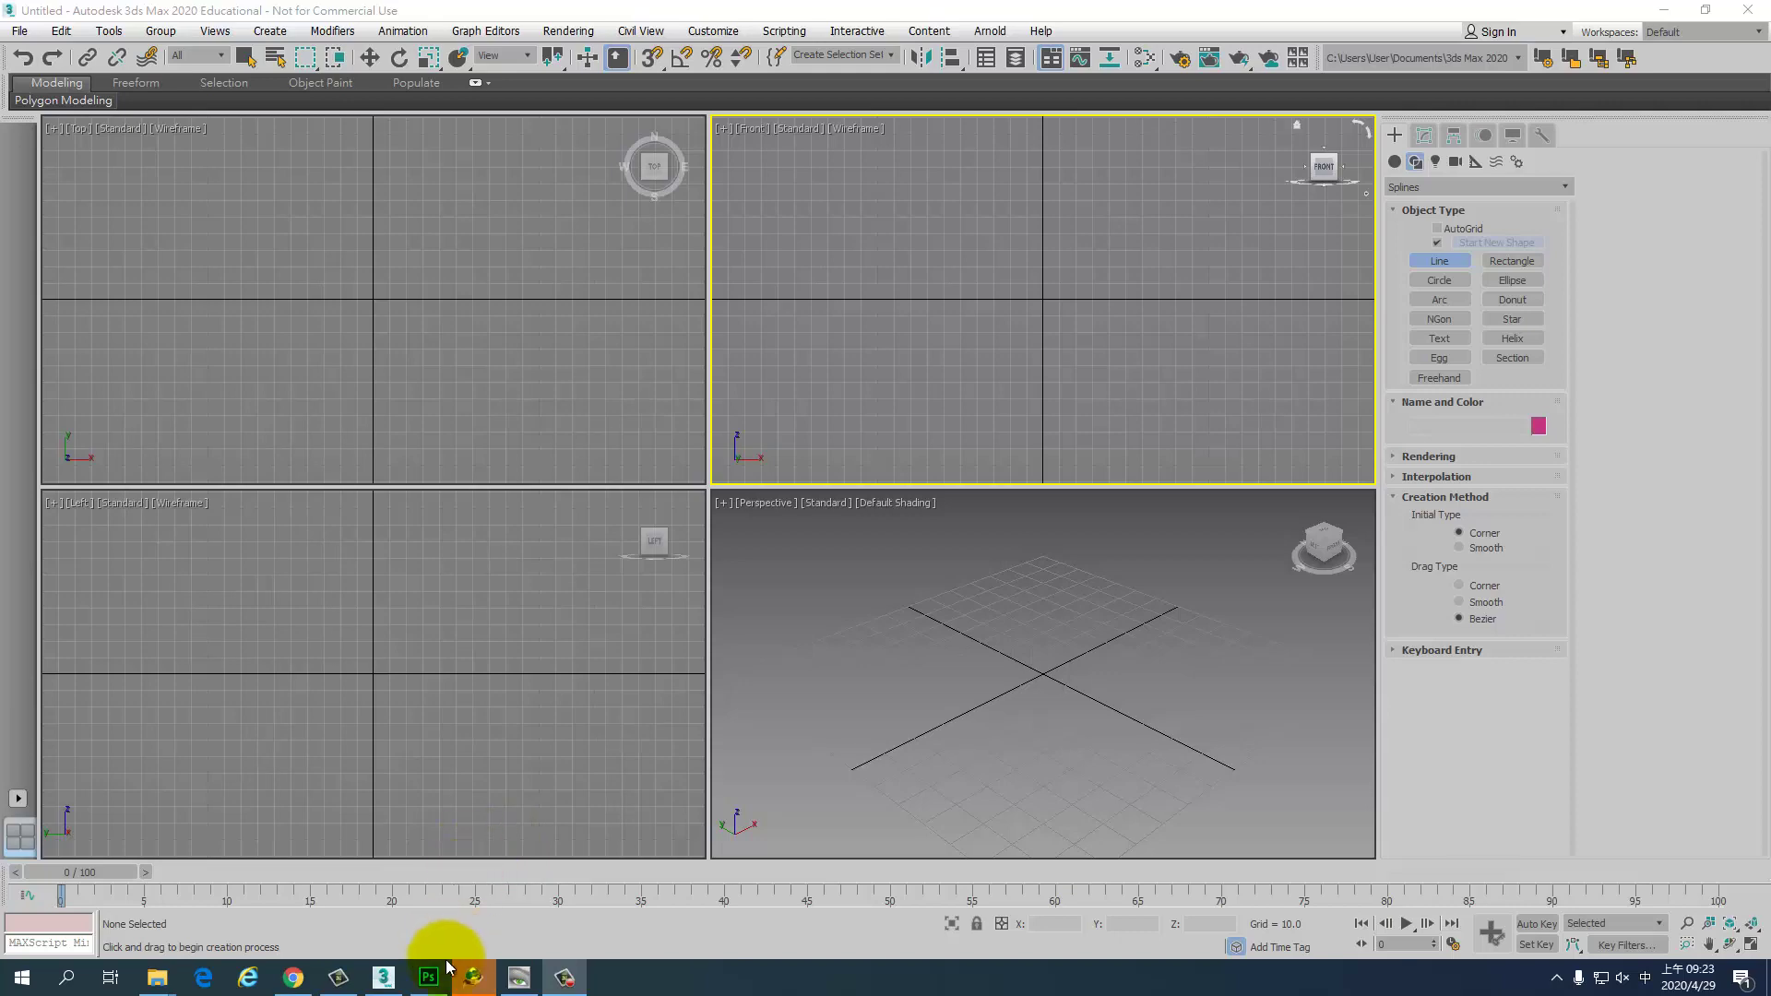
- Preview the Human_Ref.jpg reference image from the Desktop in the image browser
click(518, 977)
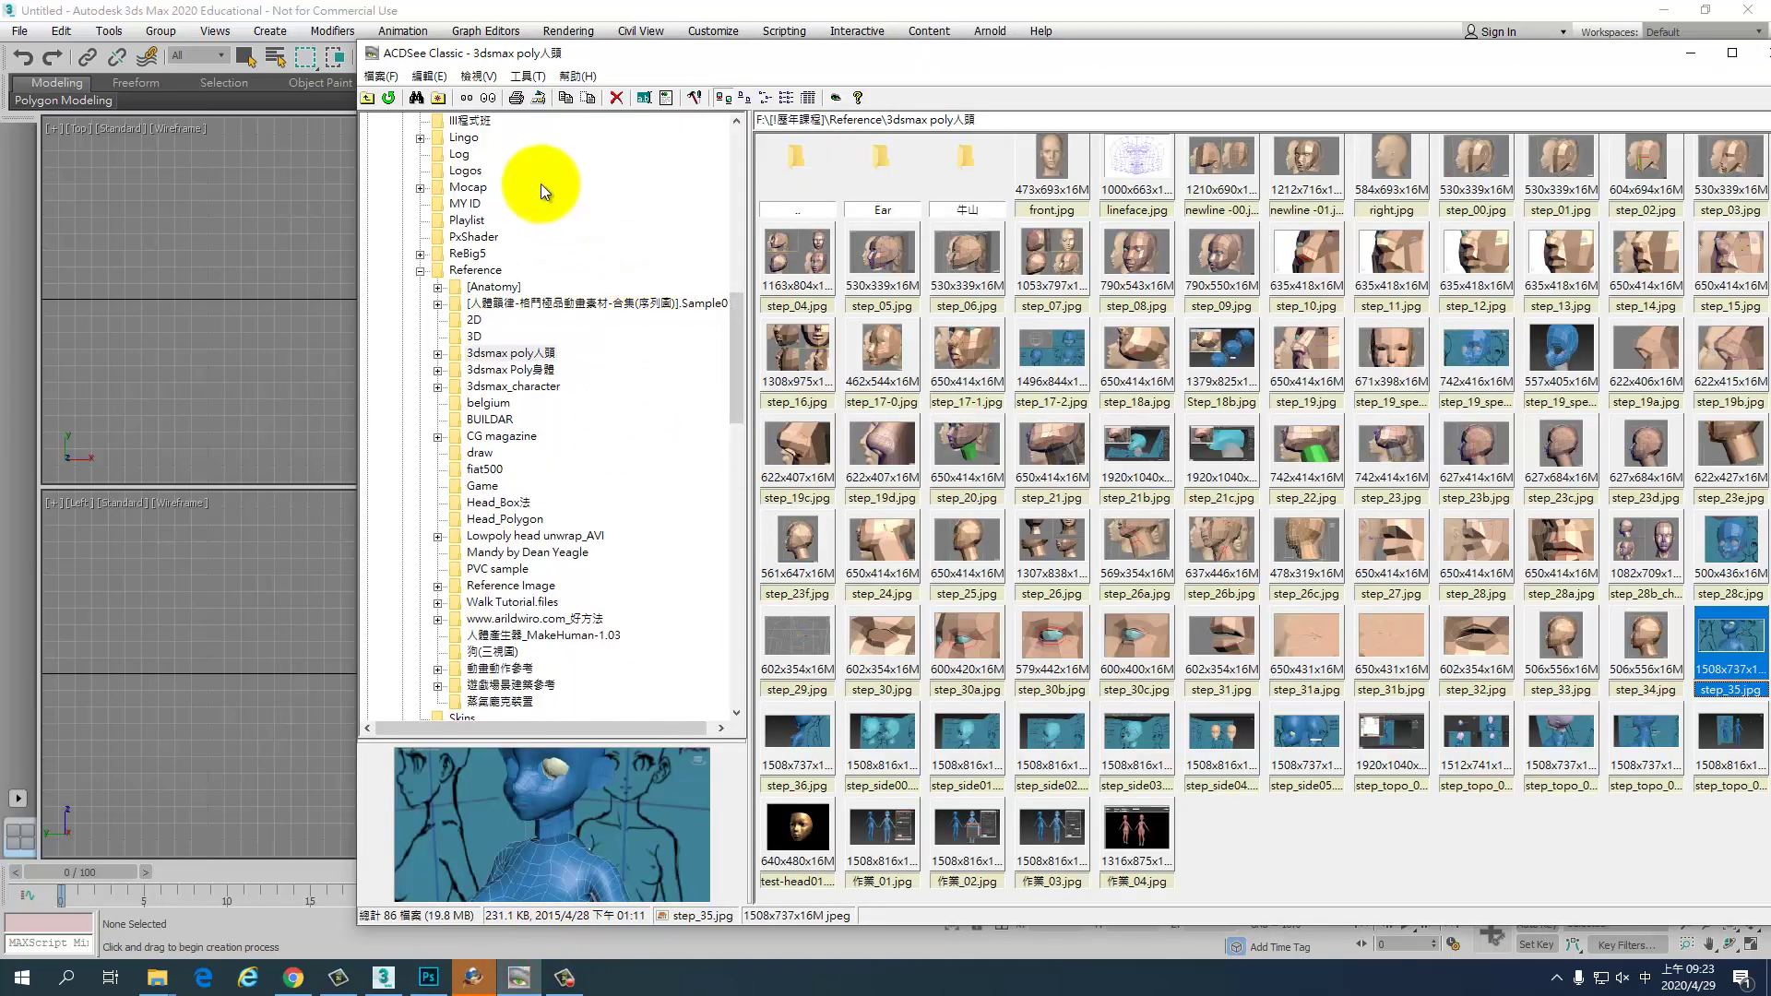
scroll(554, 184, up, 5)
scroll(643, 260, up, 5)
scroll(557, 328, up, 5)
click(426, 238)
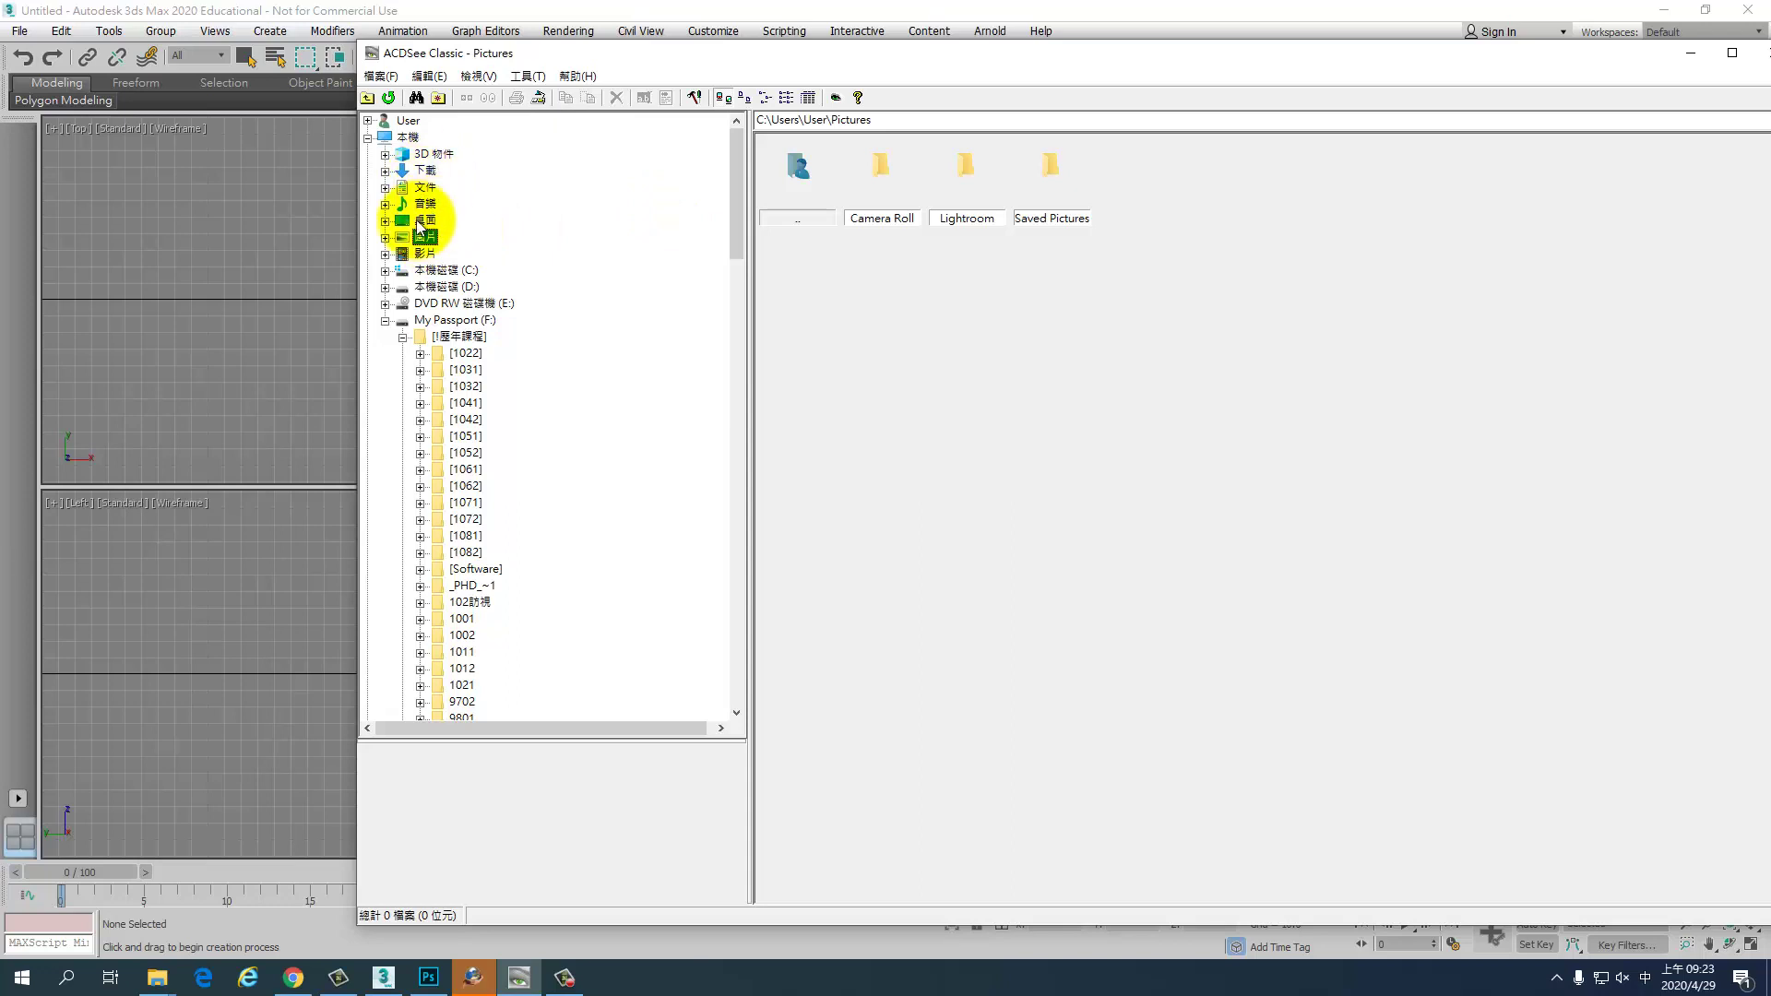
click(426, 220)
click(1222, 171)
click(1131, 174)
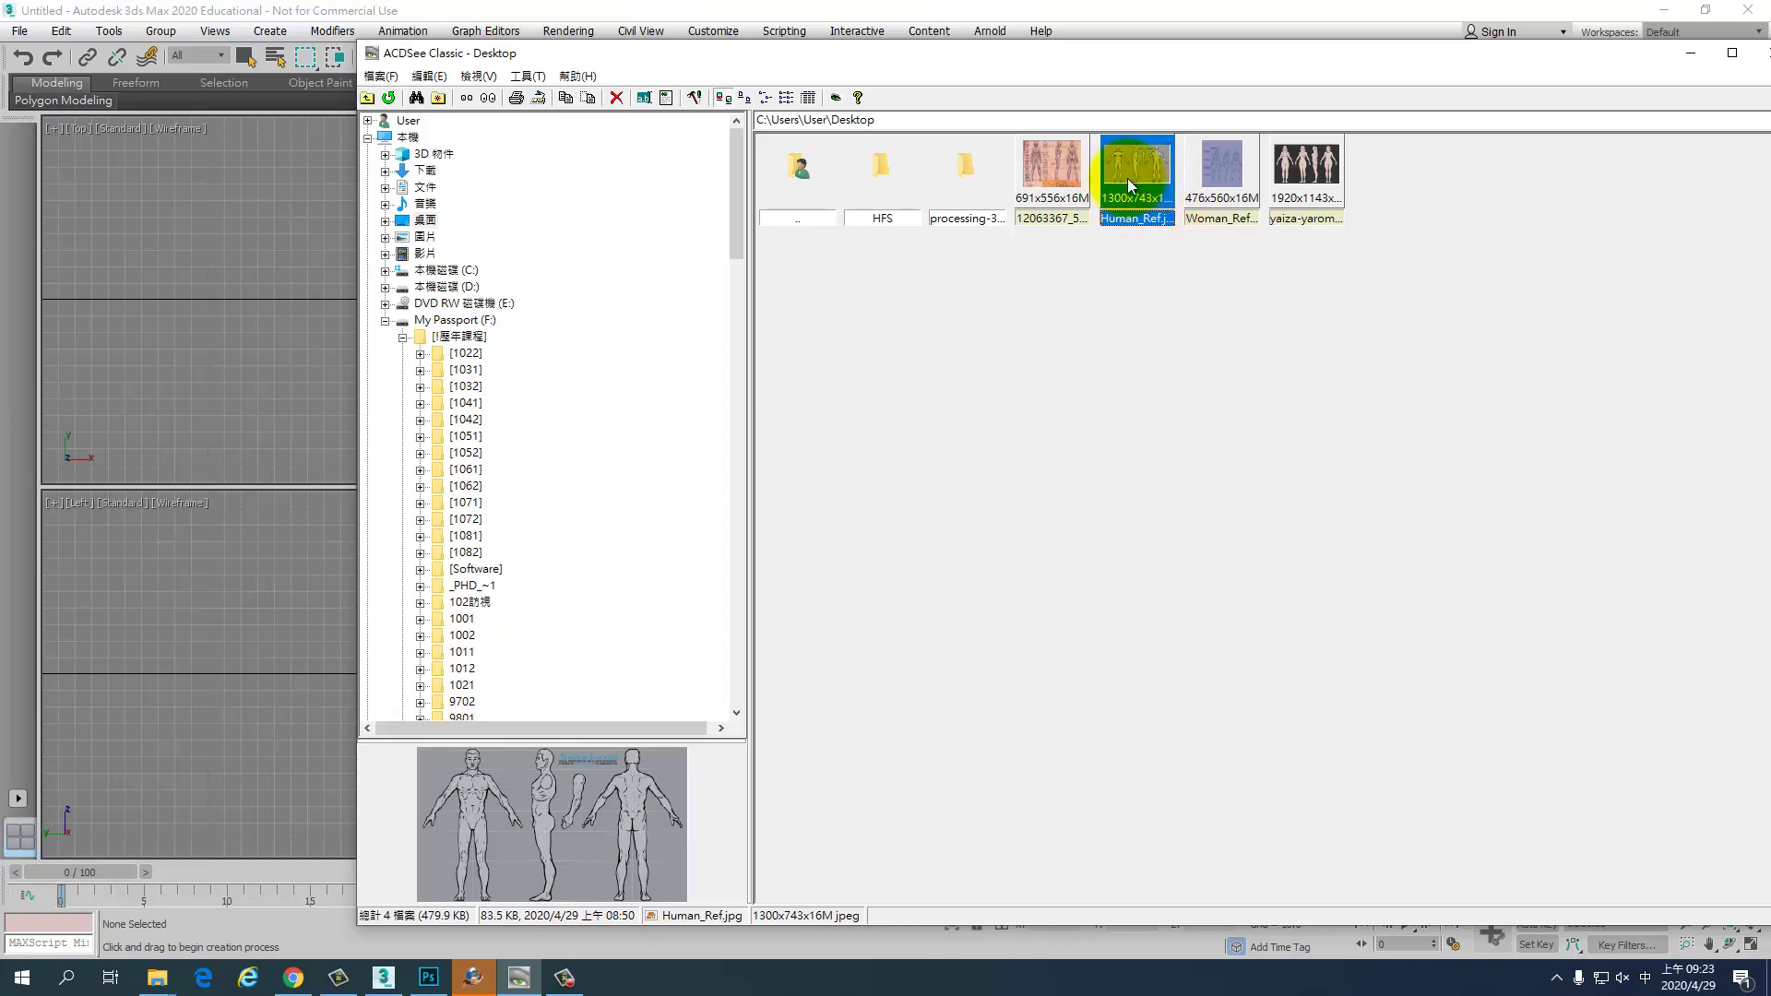
double_click(1135, 173)
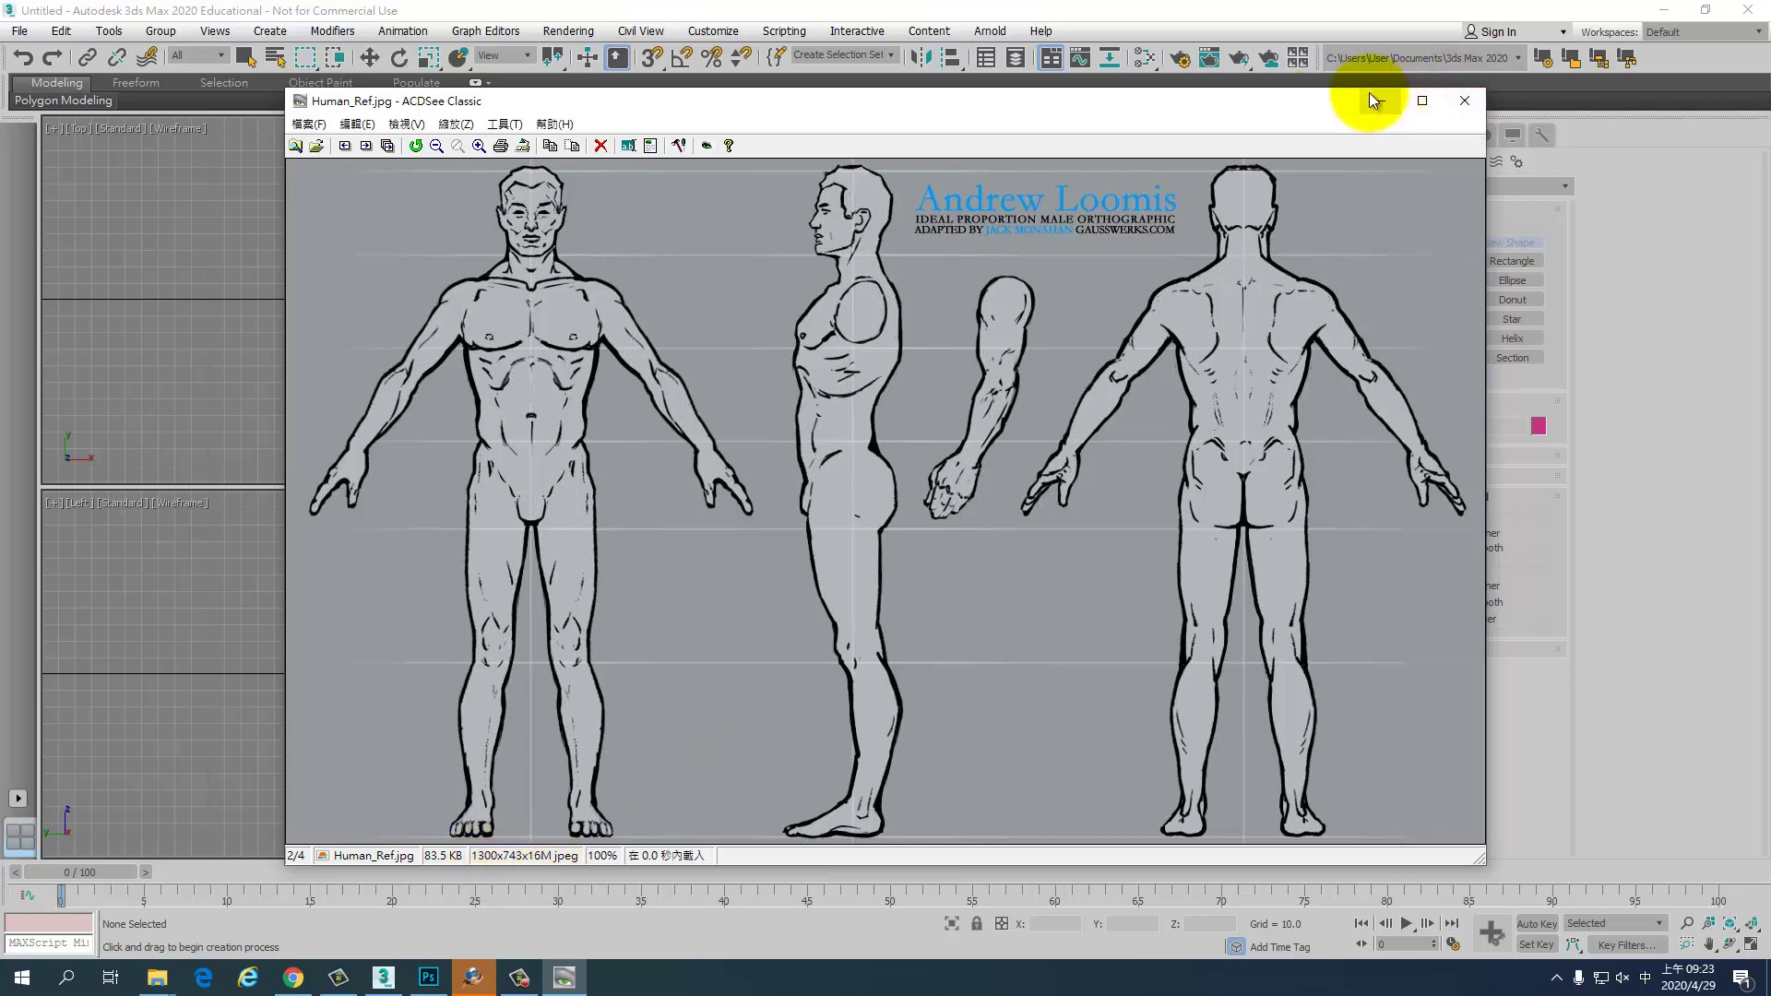
double_click(819, 458)
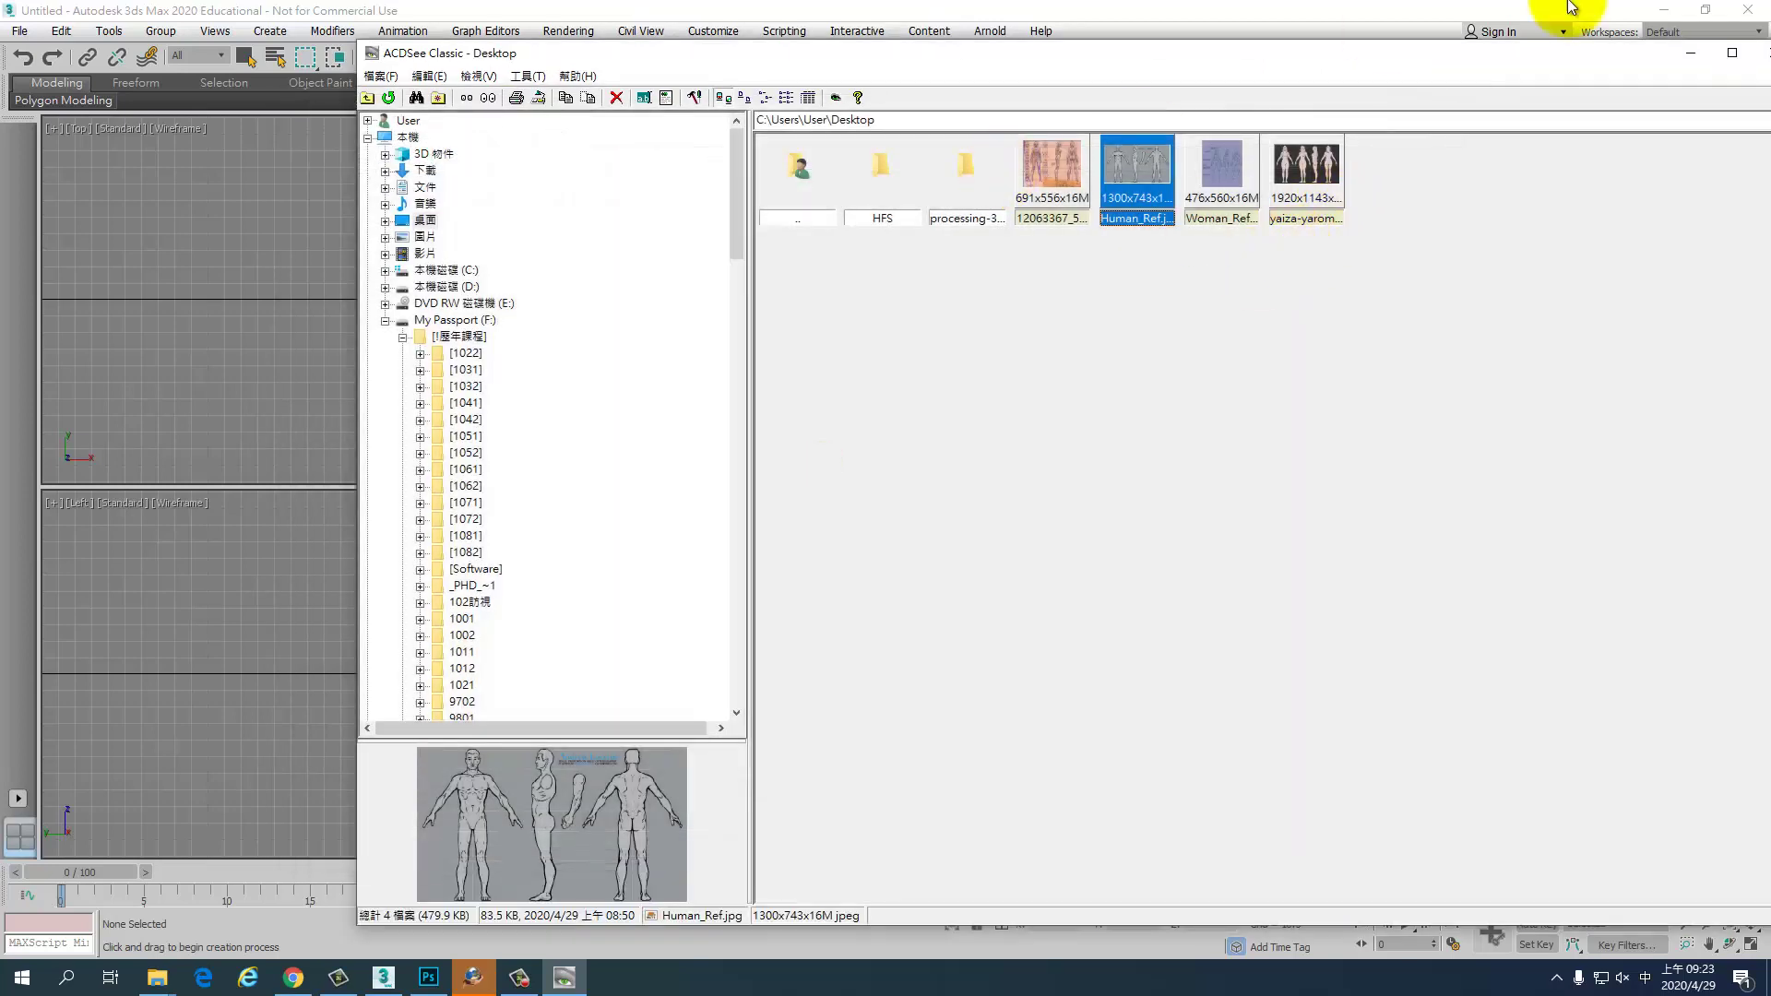
click(1425, 8)
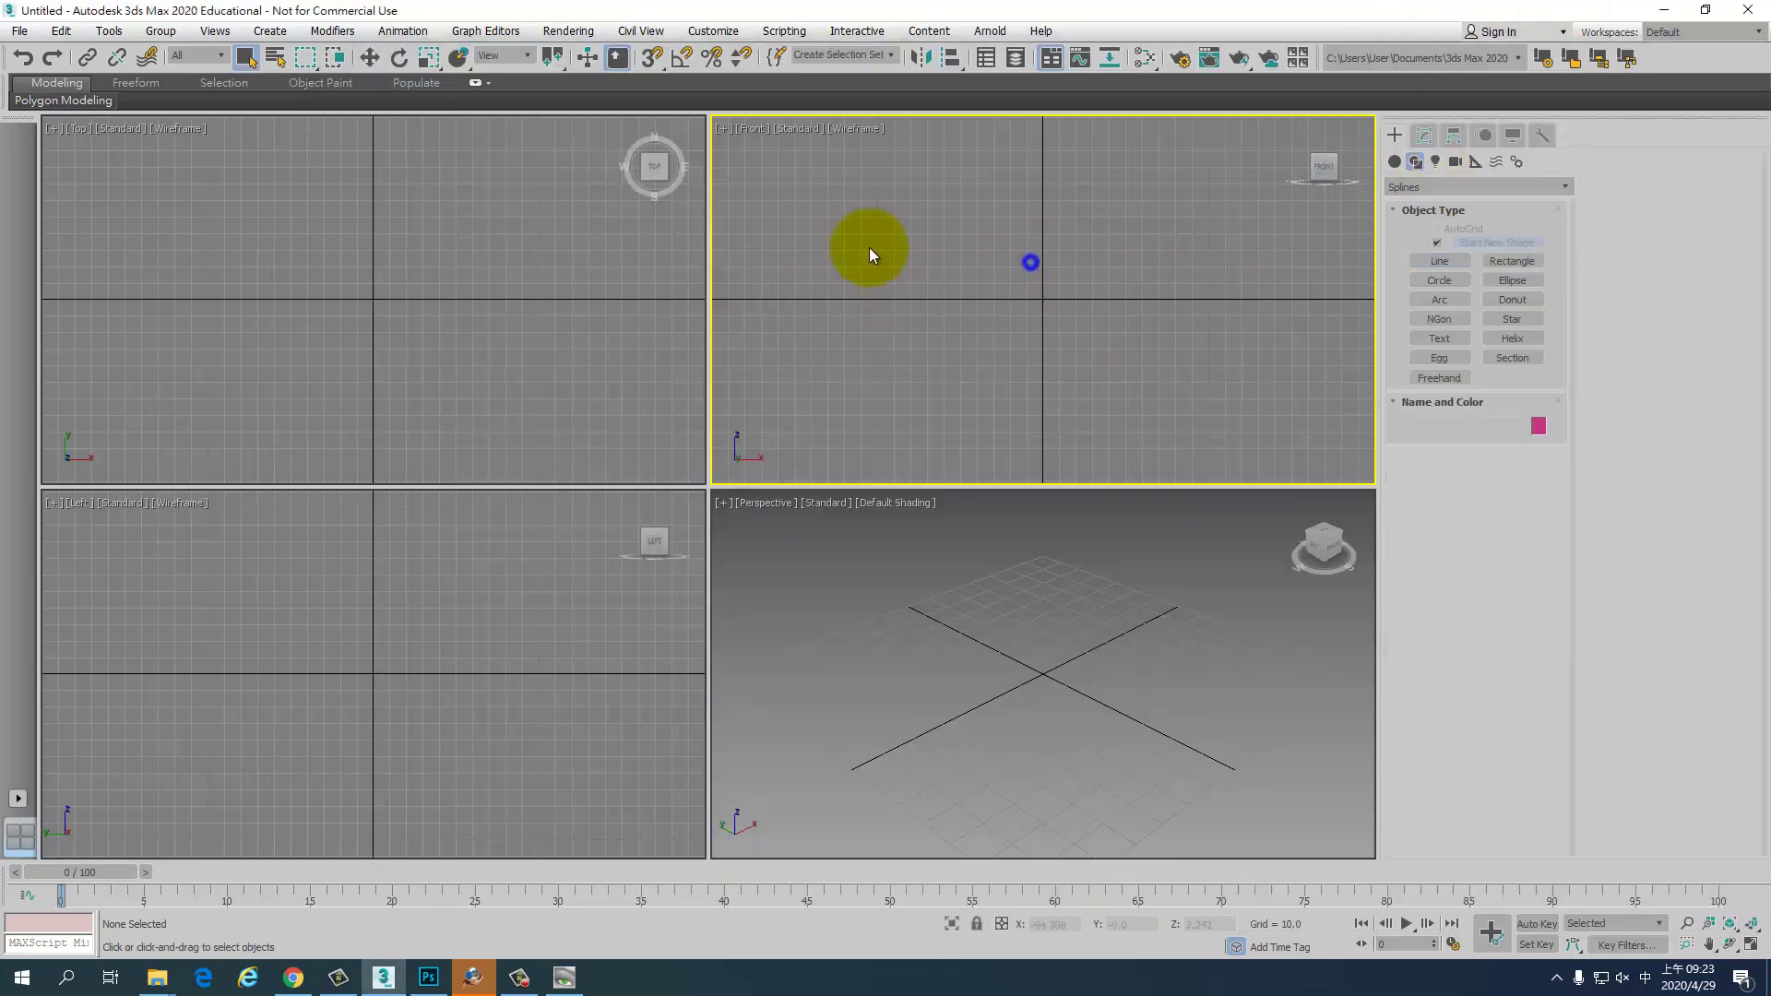
- Create a plane 74.3 long and 130 wide at the origin via Keyboard Entry
right_click(1032, 263)
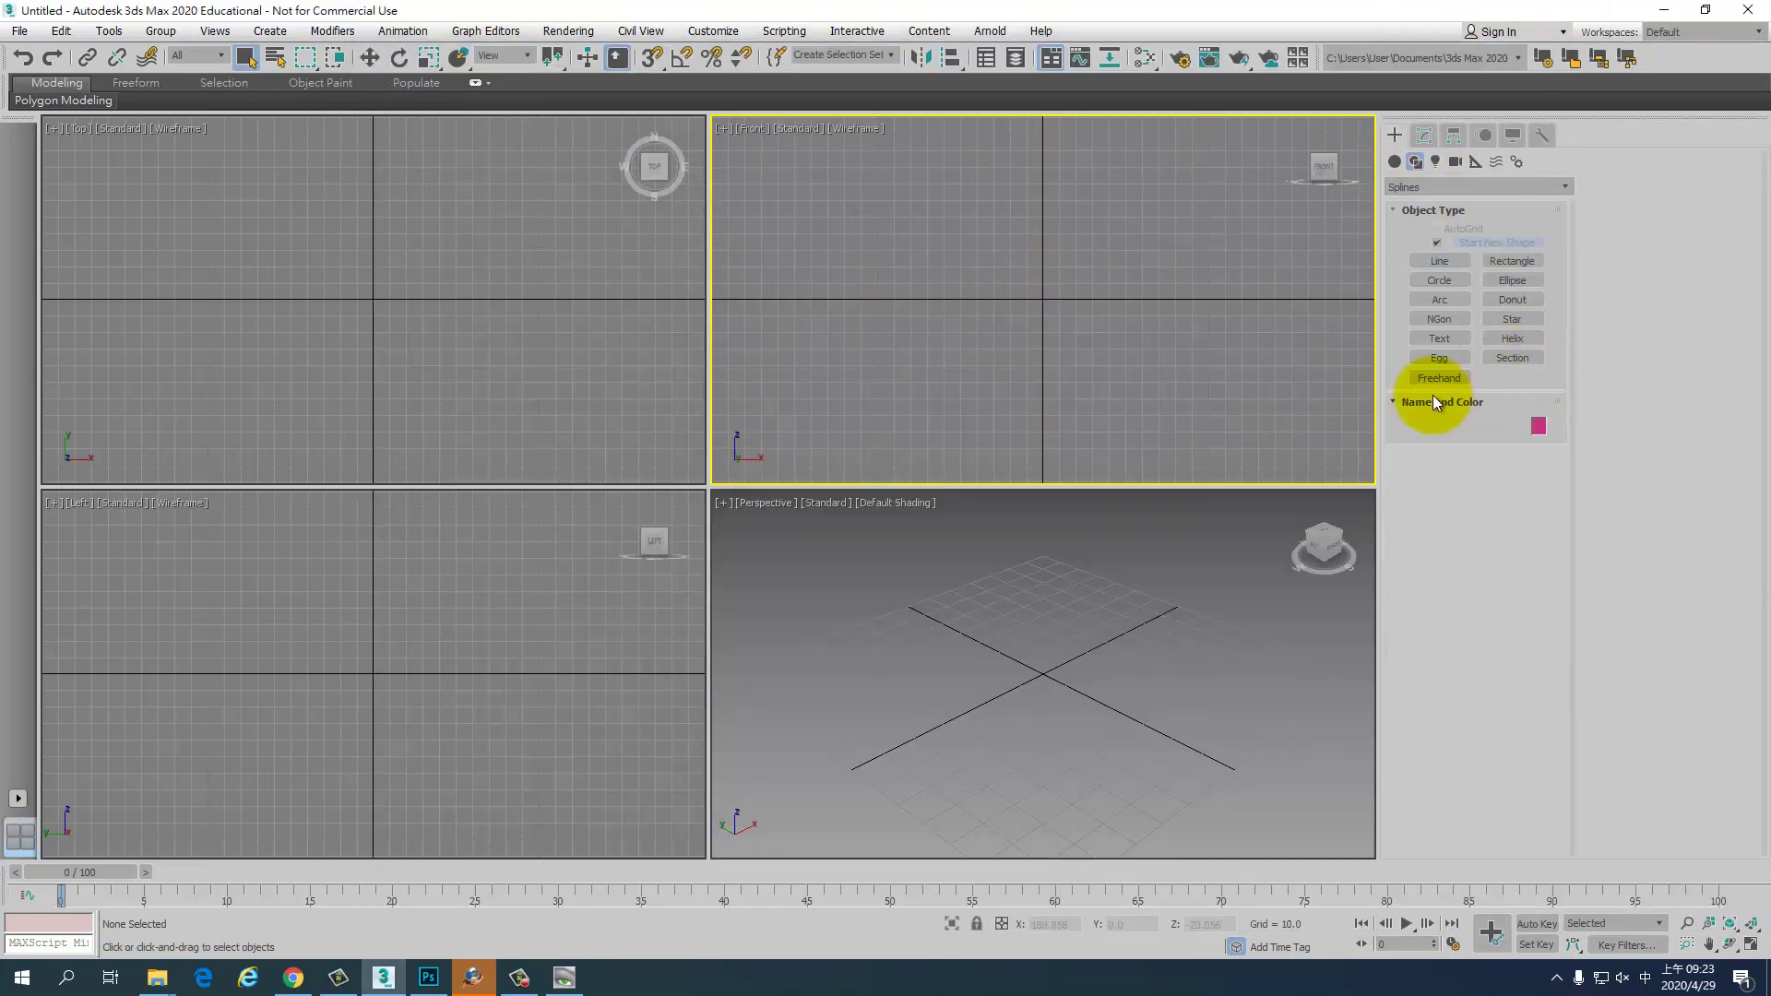
click(1397, 159)
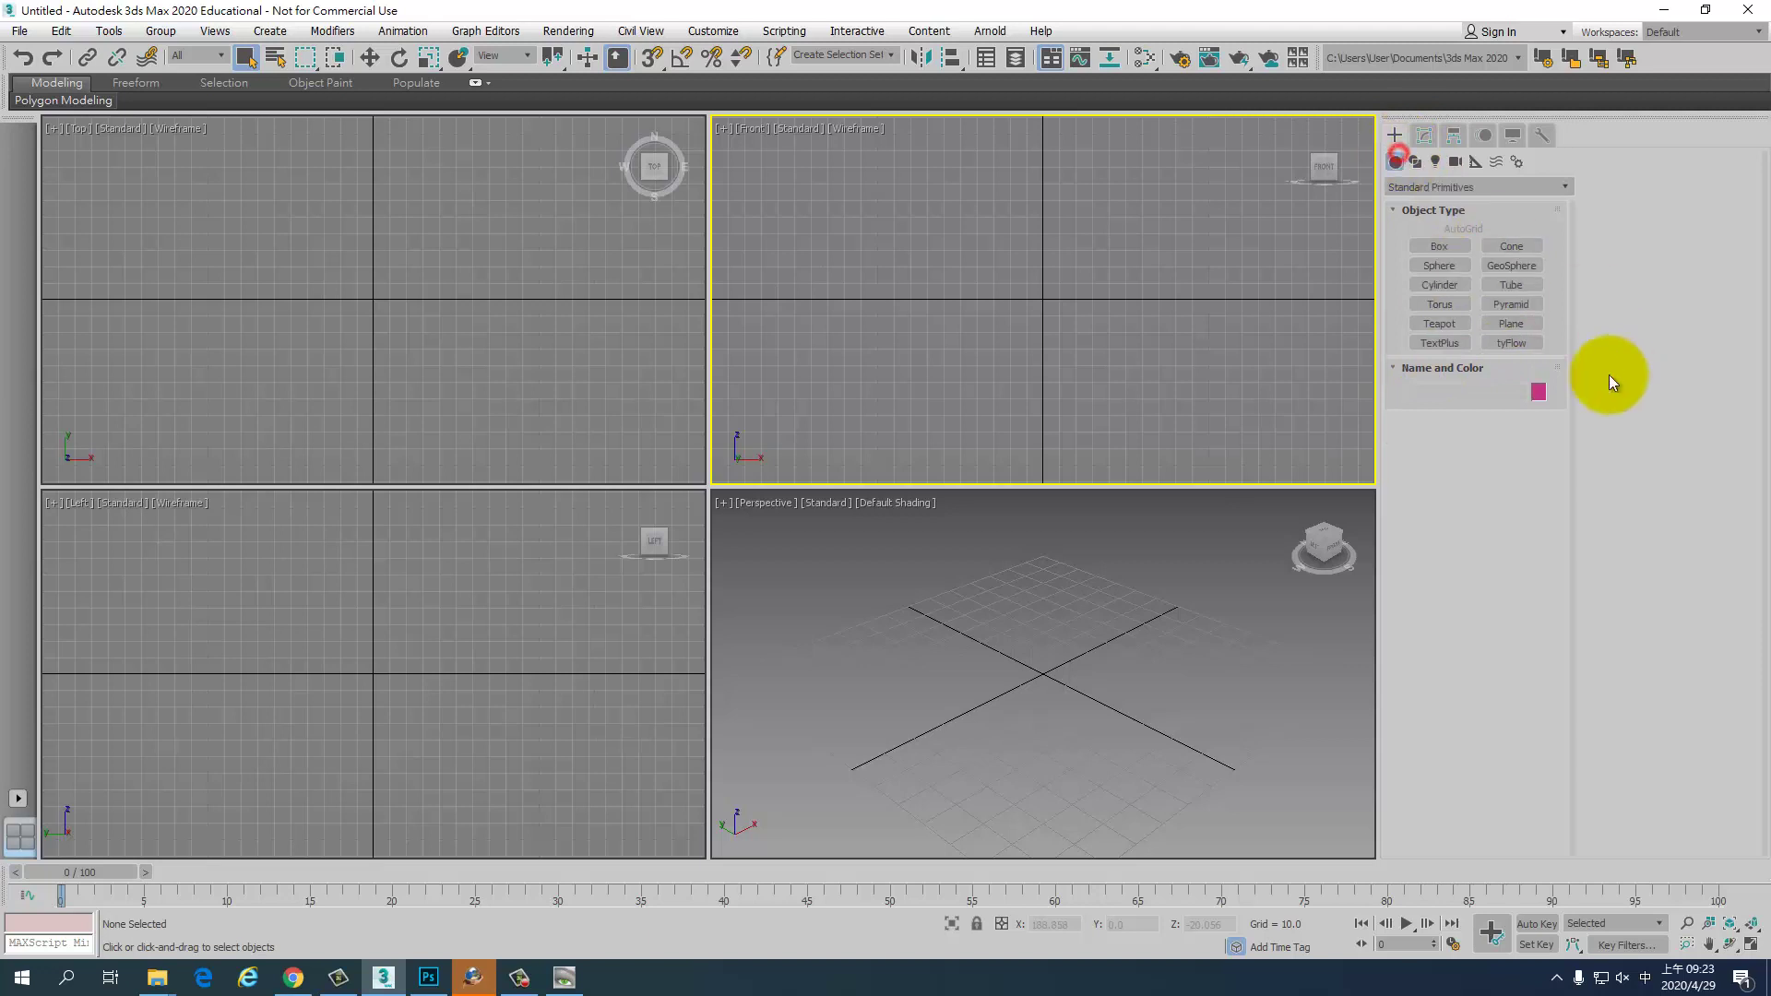
click(1502, 325)
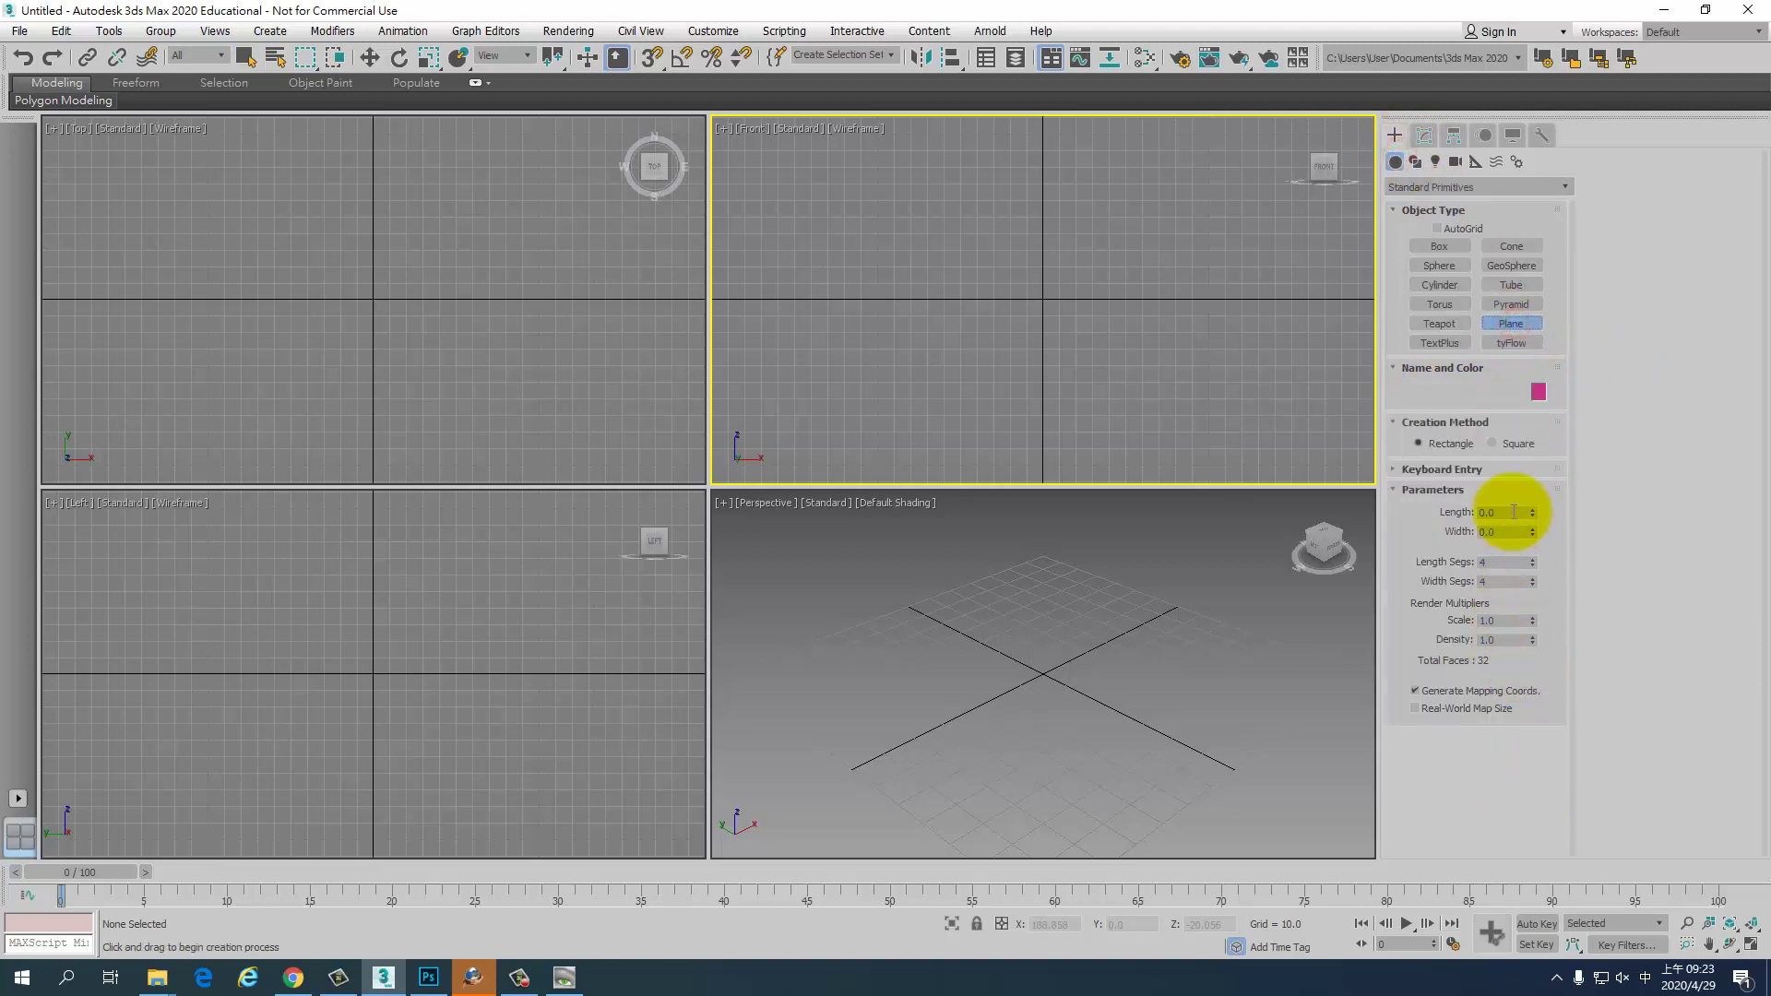
click(1396, 469)
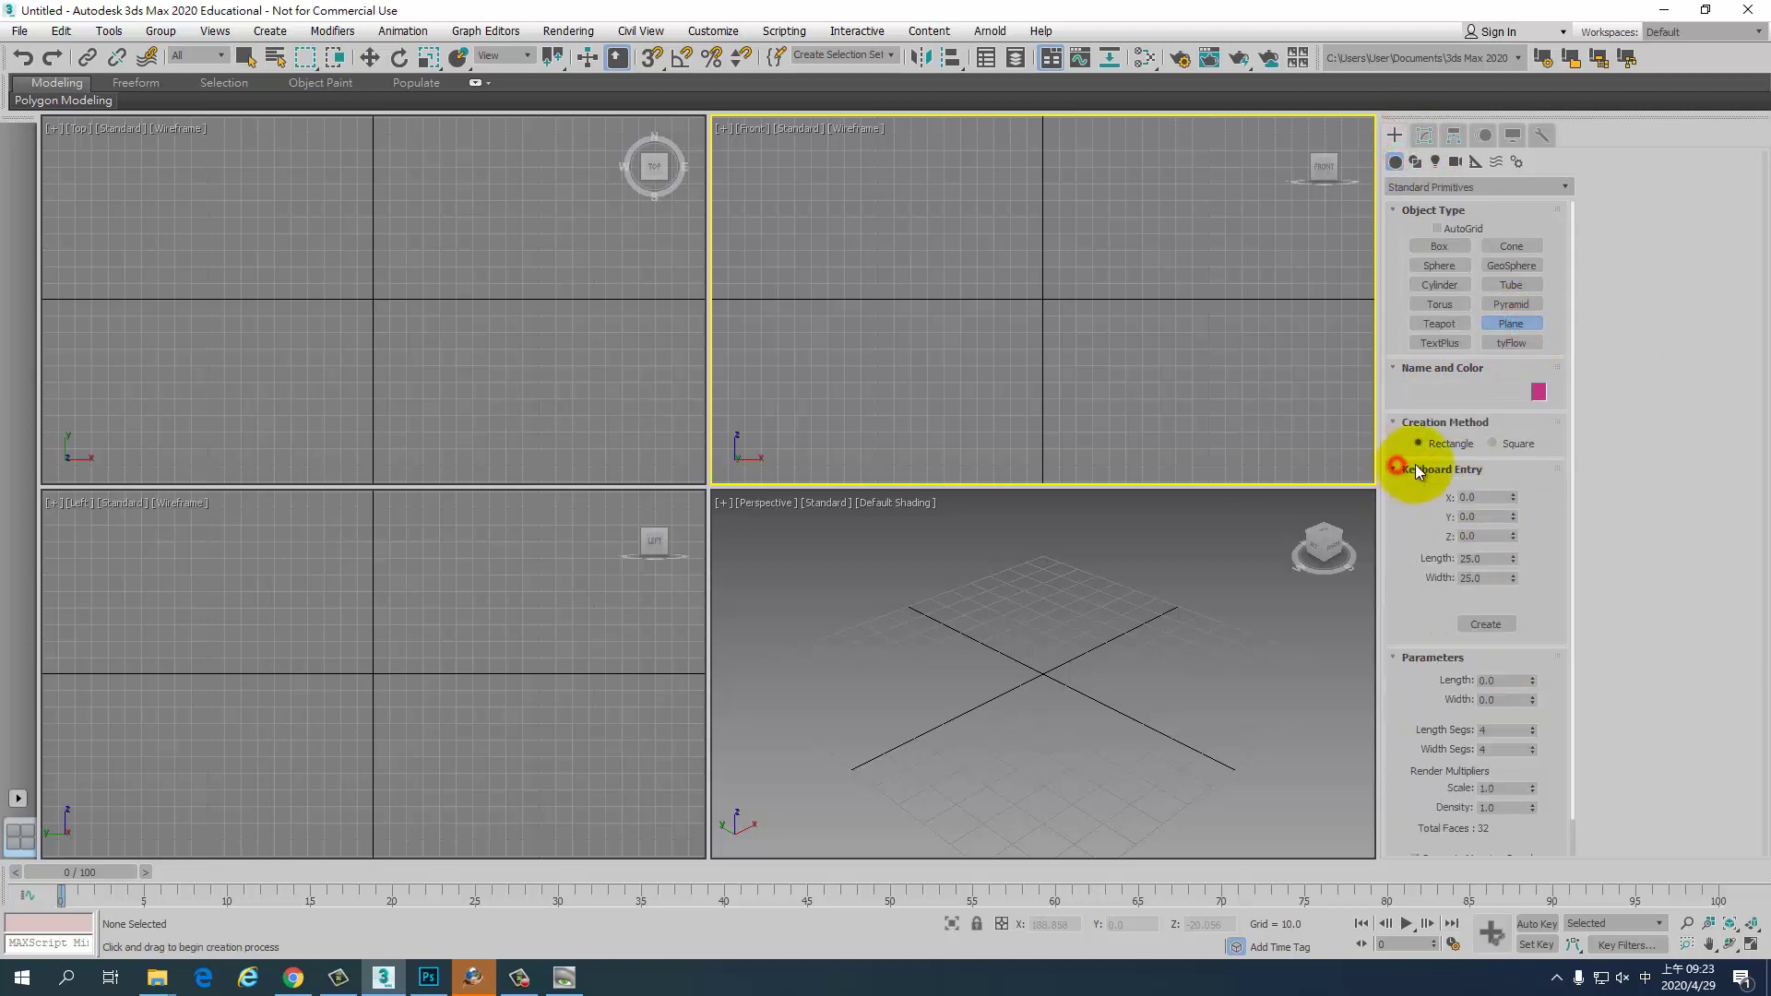
double_click(1495, 496)
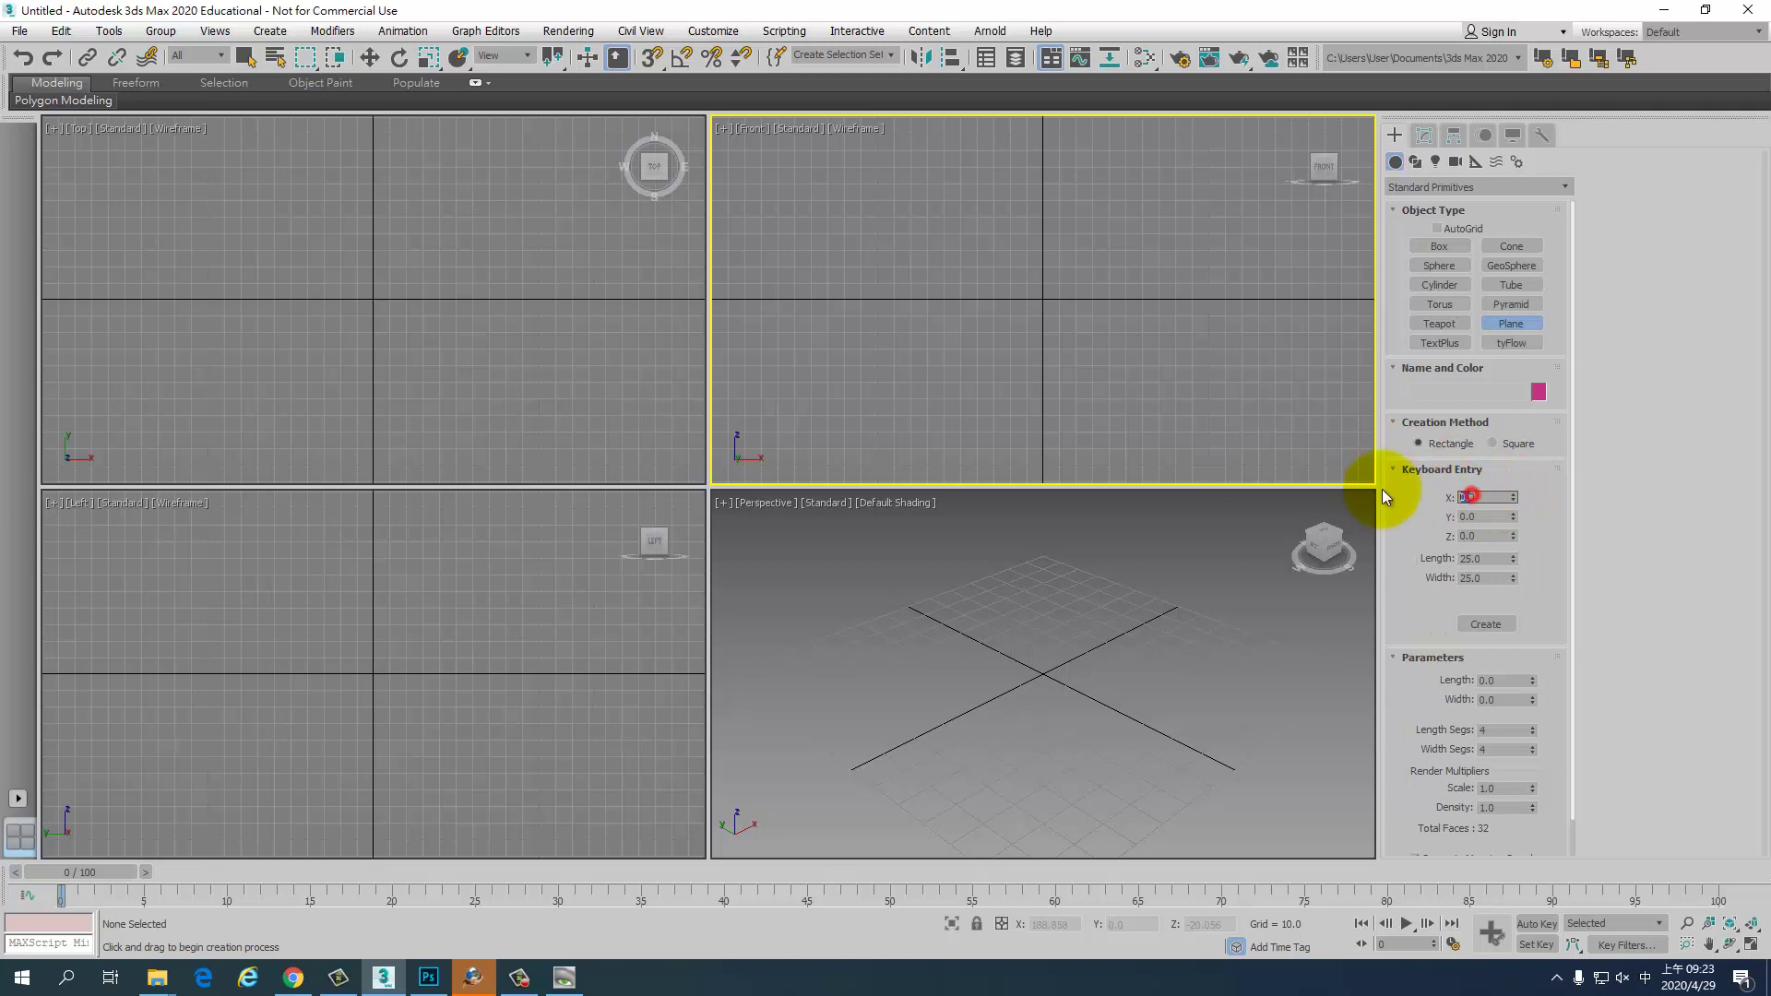
double_click(1494, 558)
text(740)
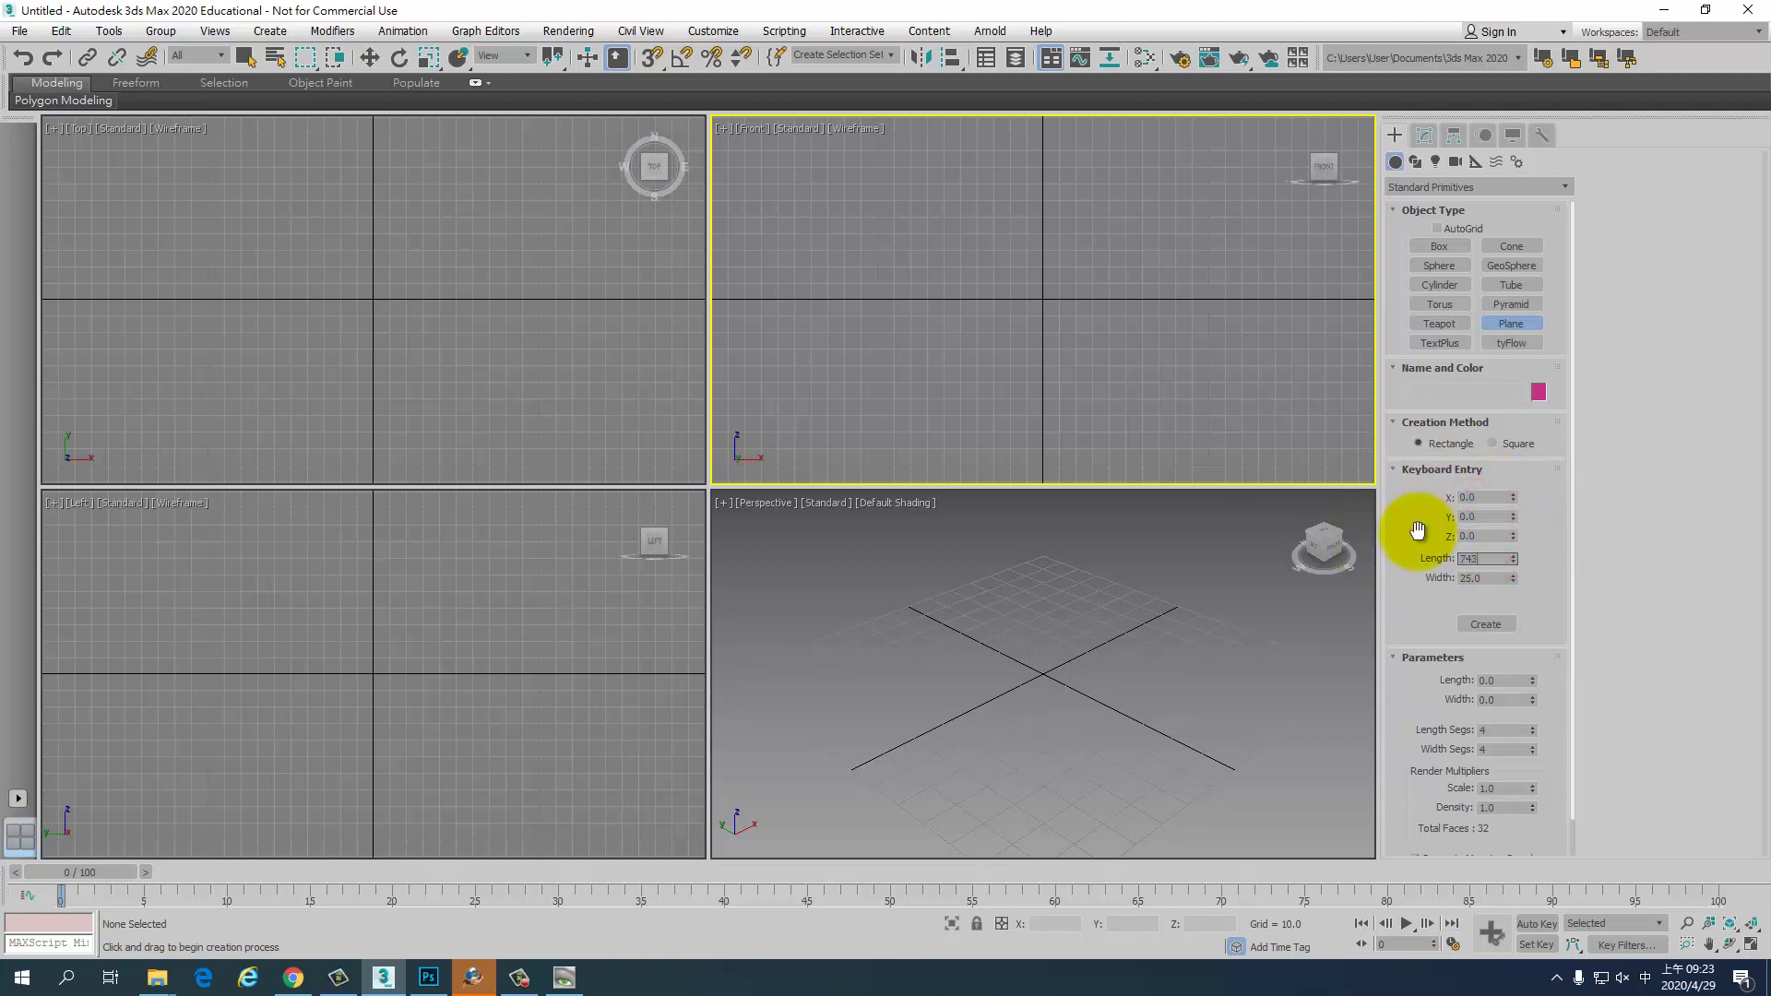
key(Tab)
text(1300)
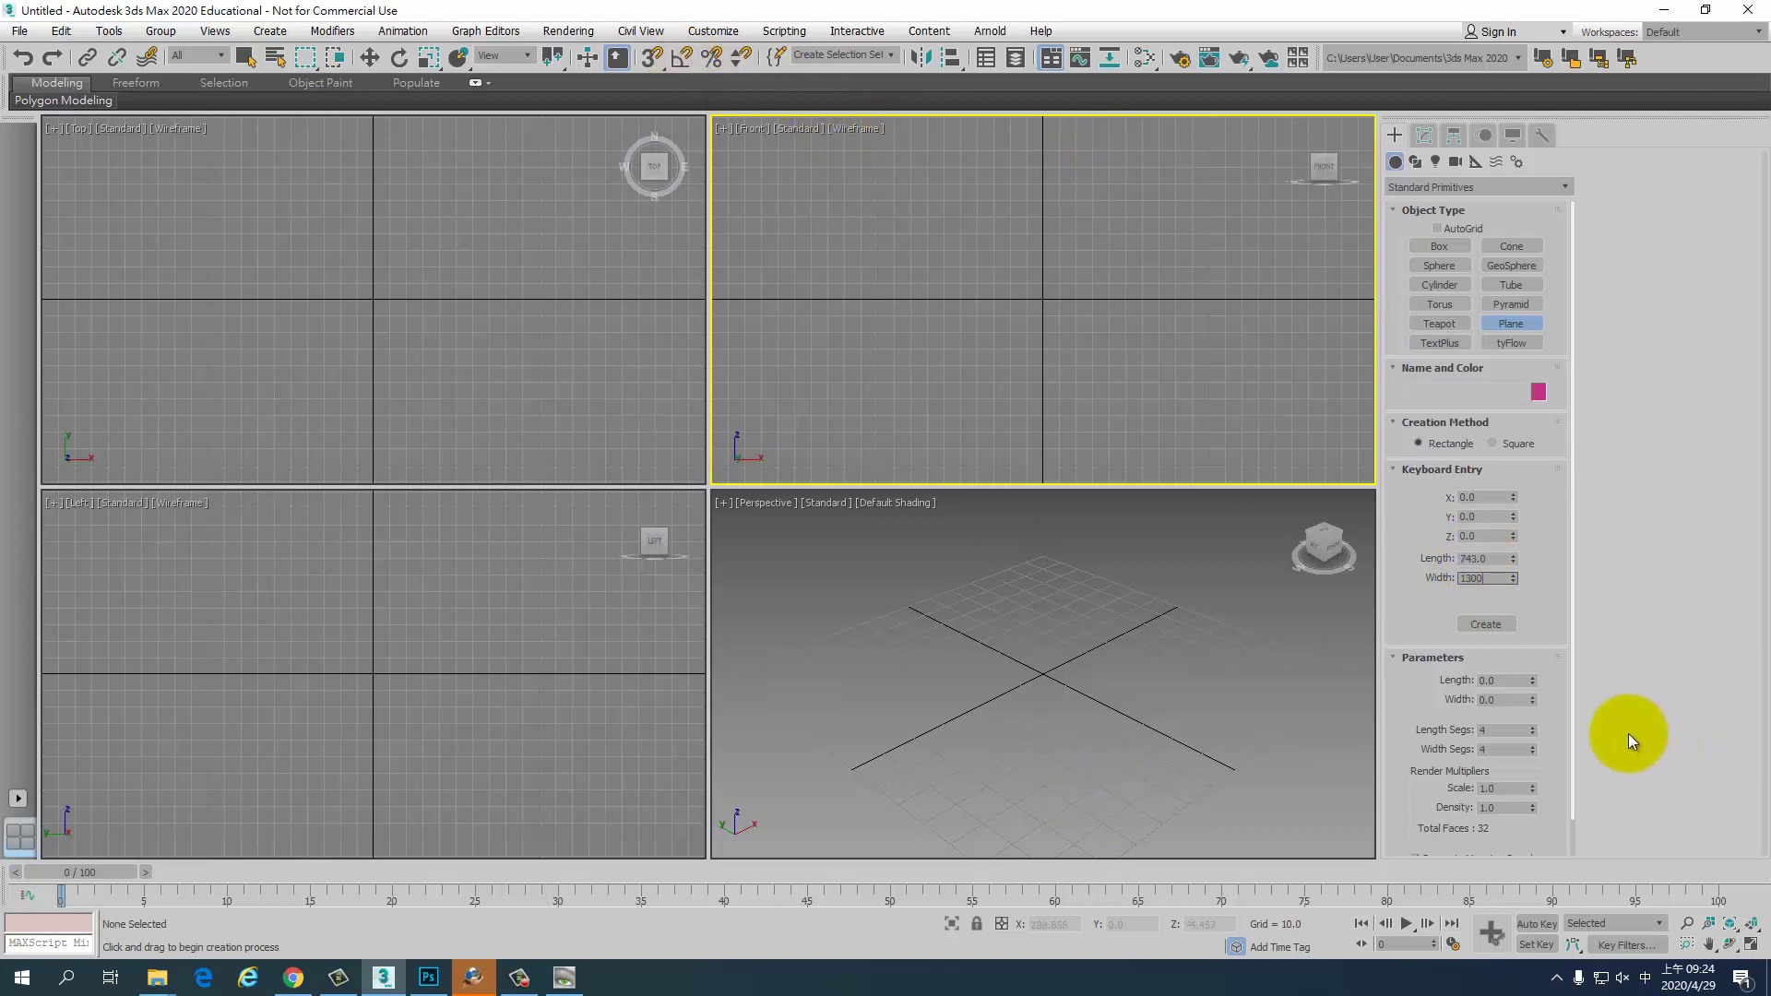
double_click(1468, 559)
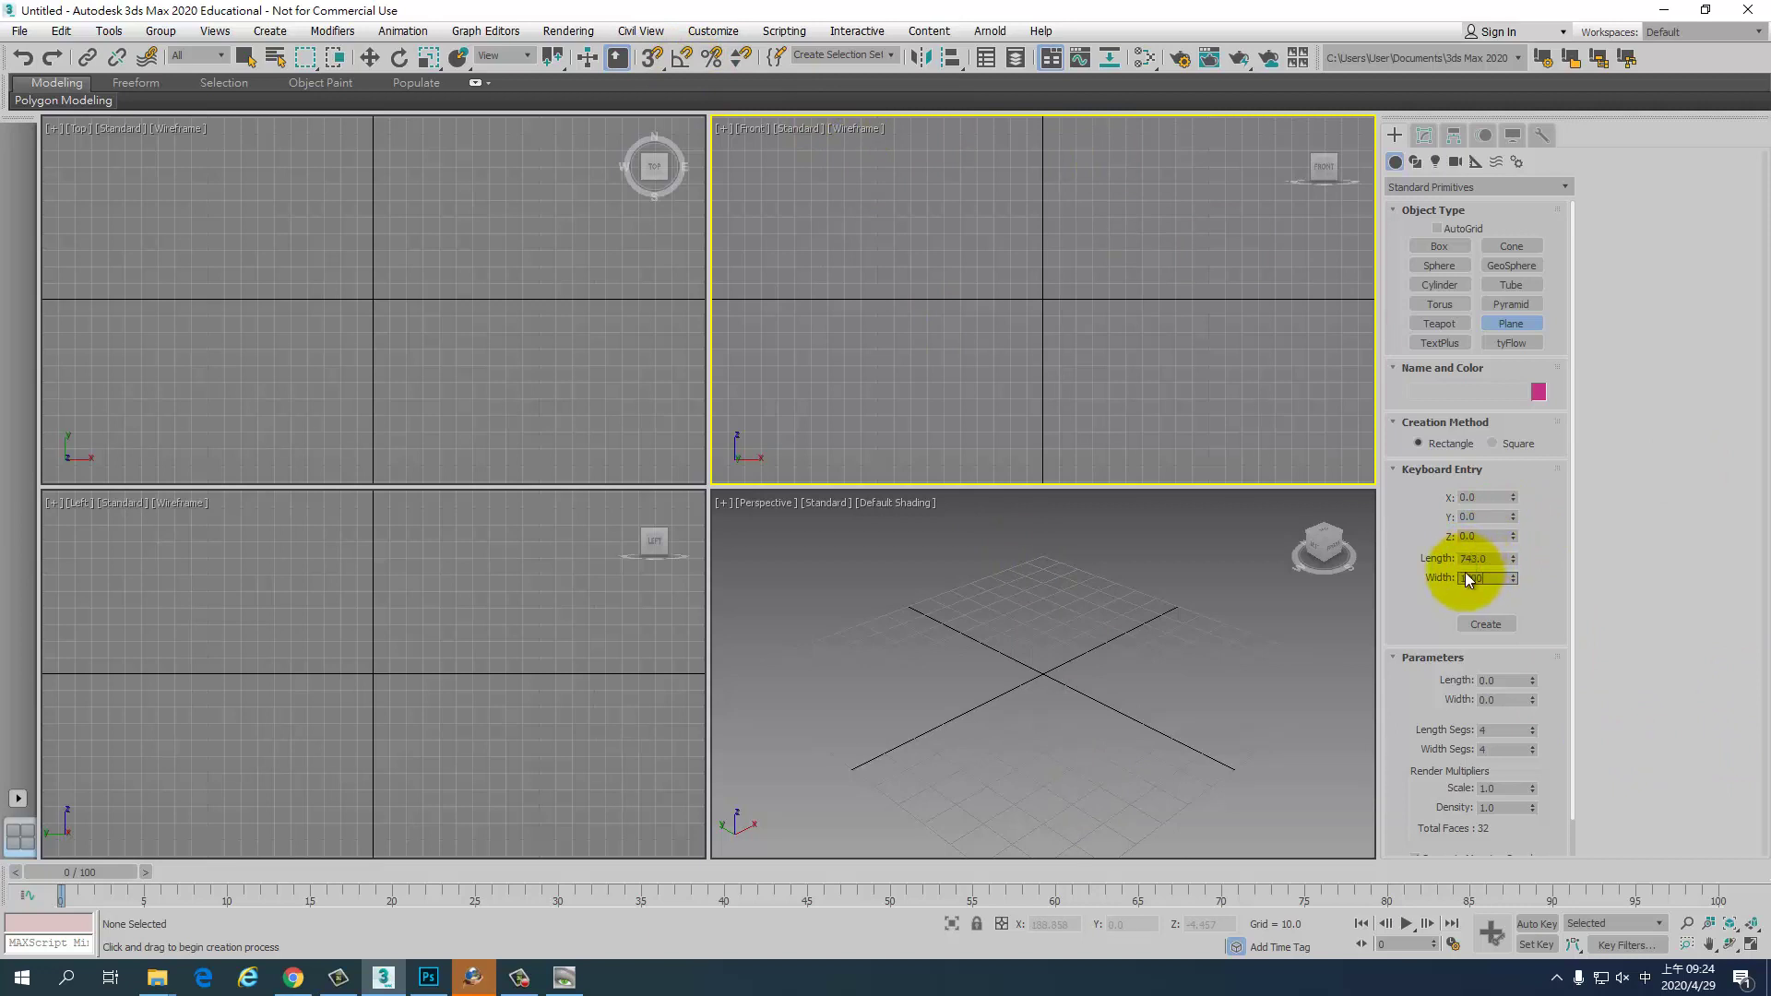
click(1472, 559)
text(74.3)
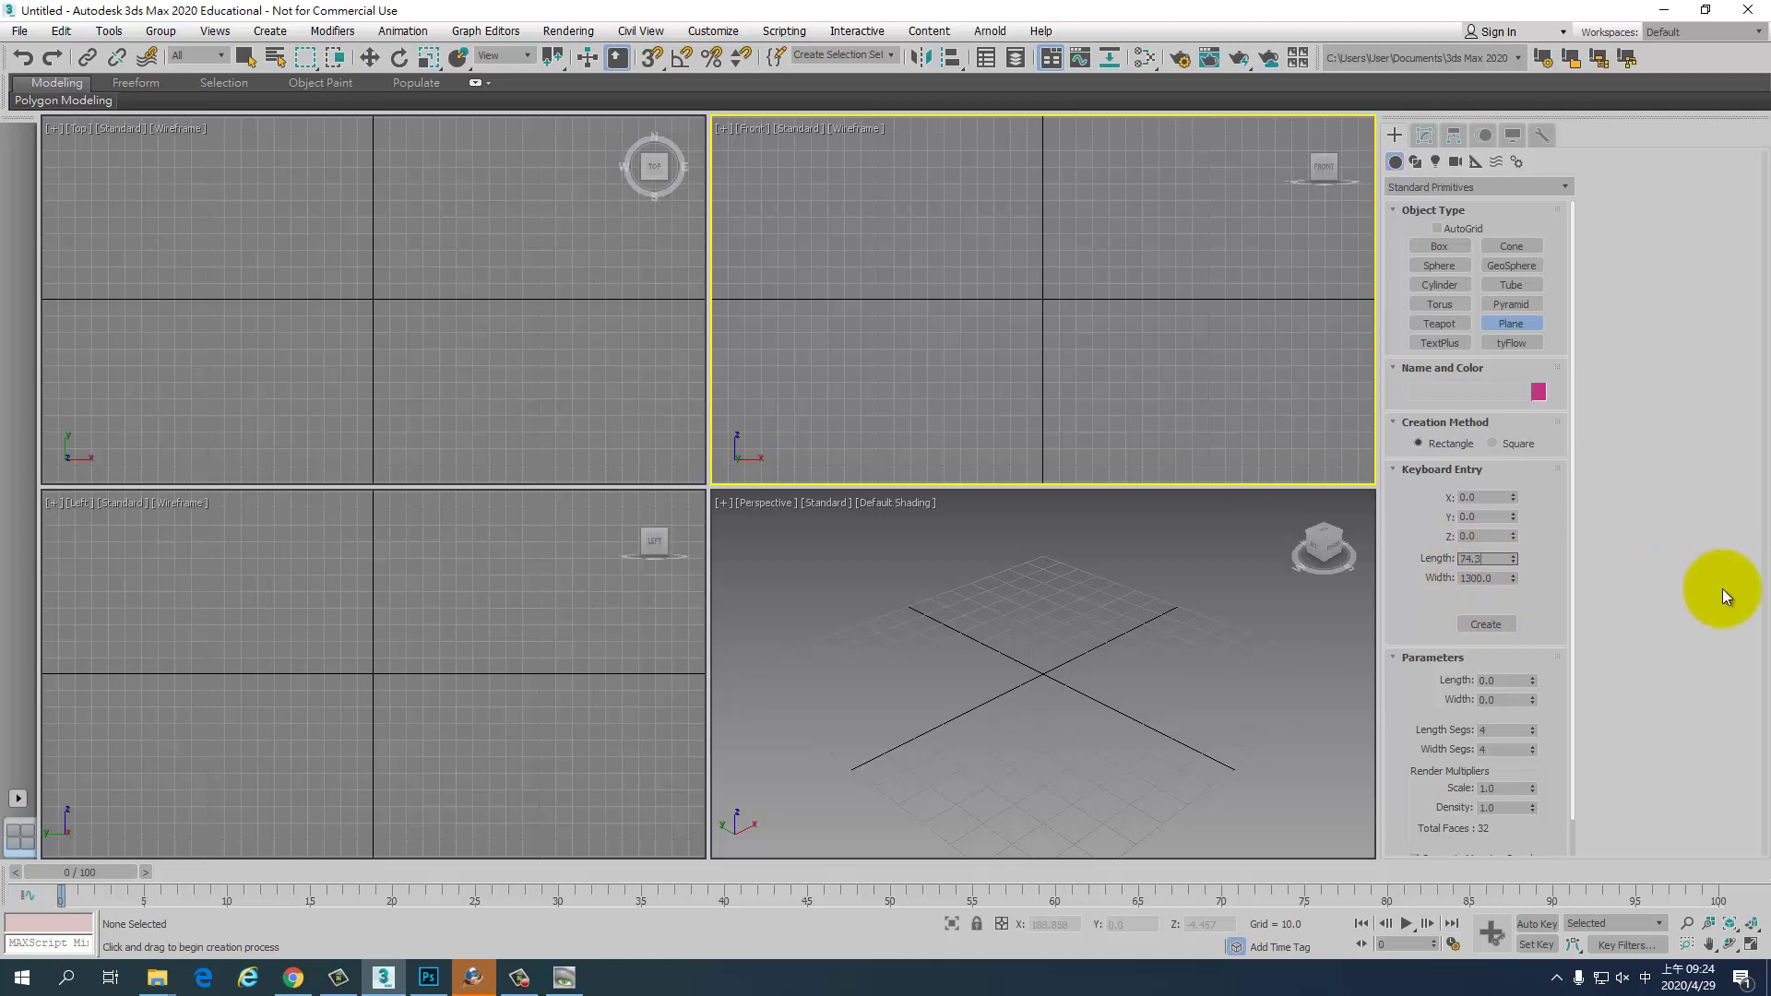
drag(1475, 577, 1562, 581)
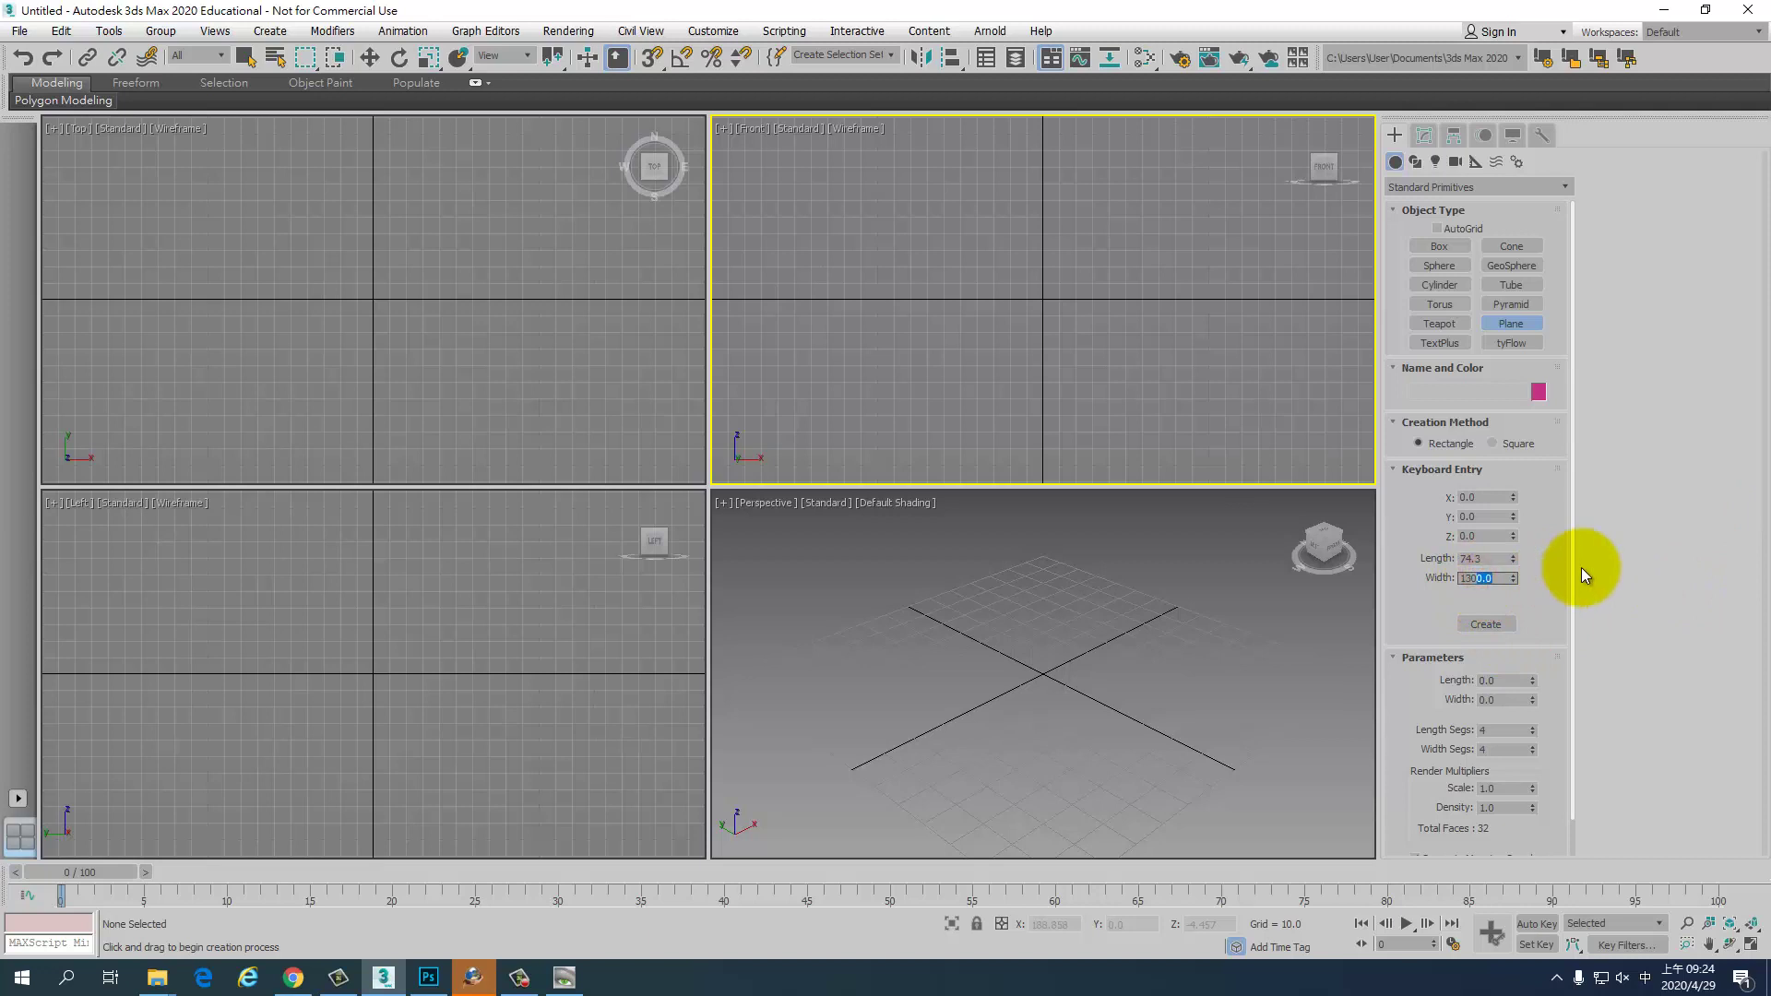
text(0)
click(1485, 625)
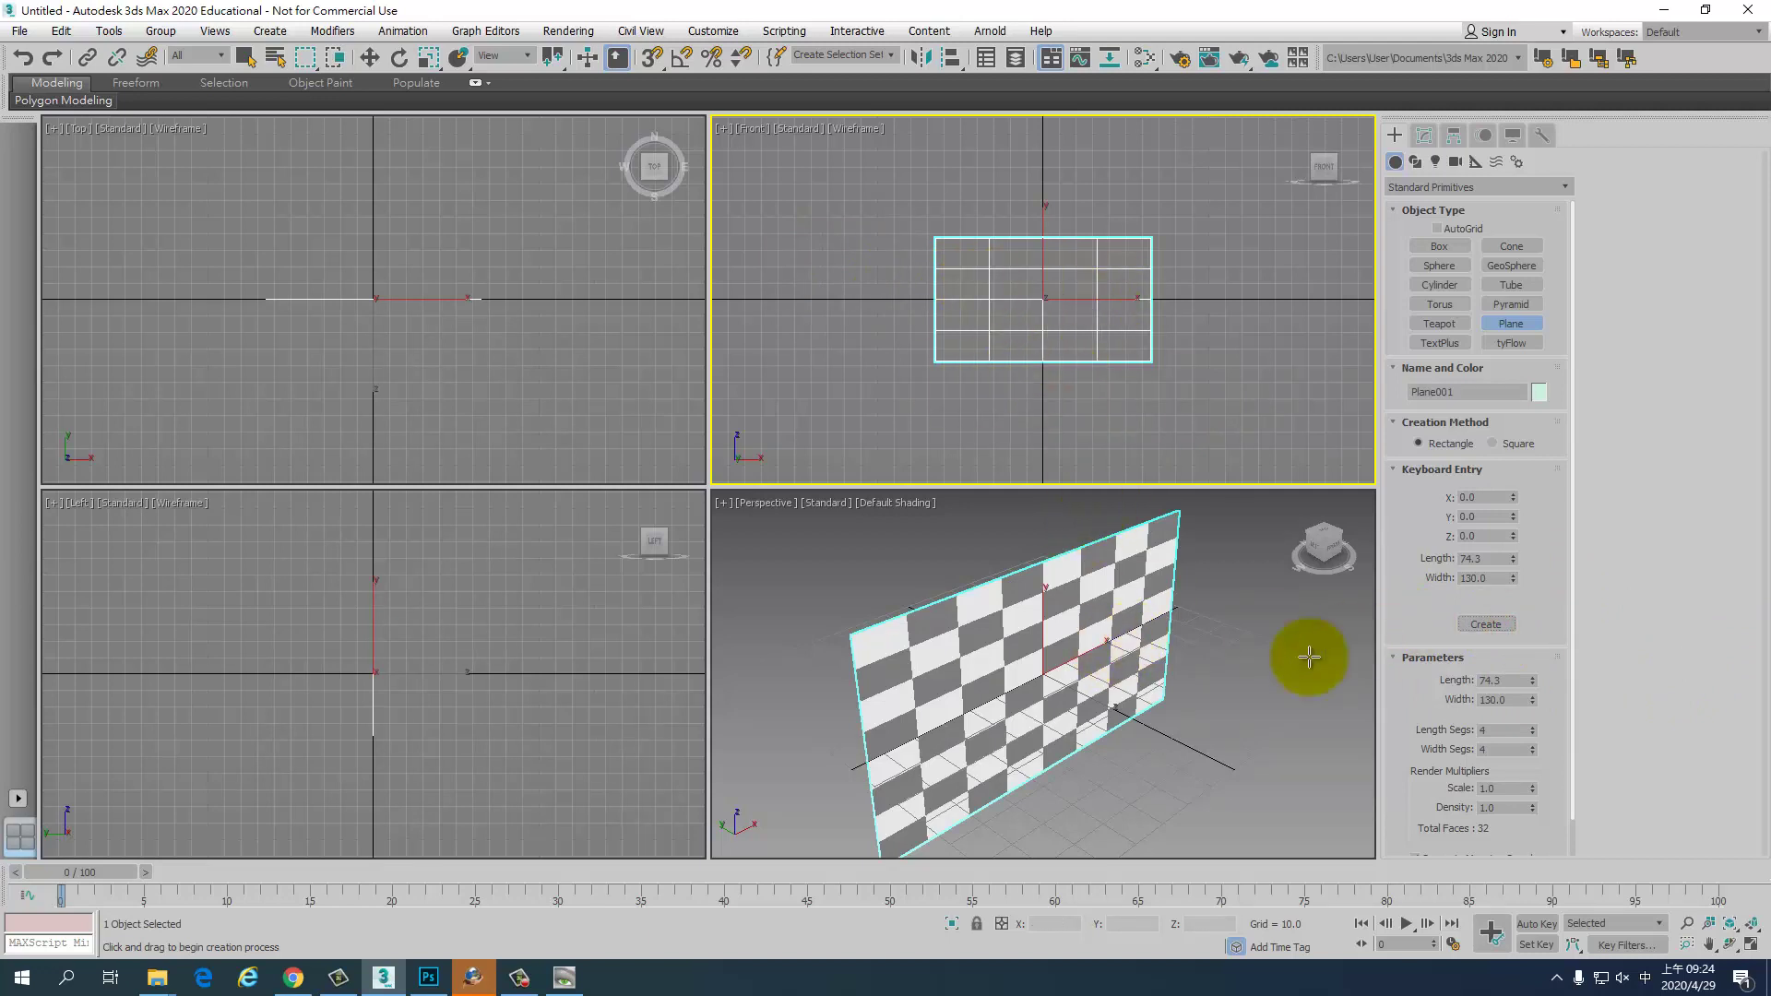
- Show edged faces and reduce the plane to 1 length and 1 width segment
alt+middle_drag(1309, 657, 1277, 664)
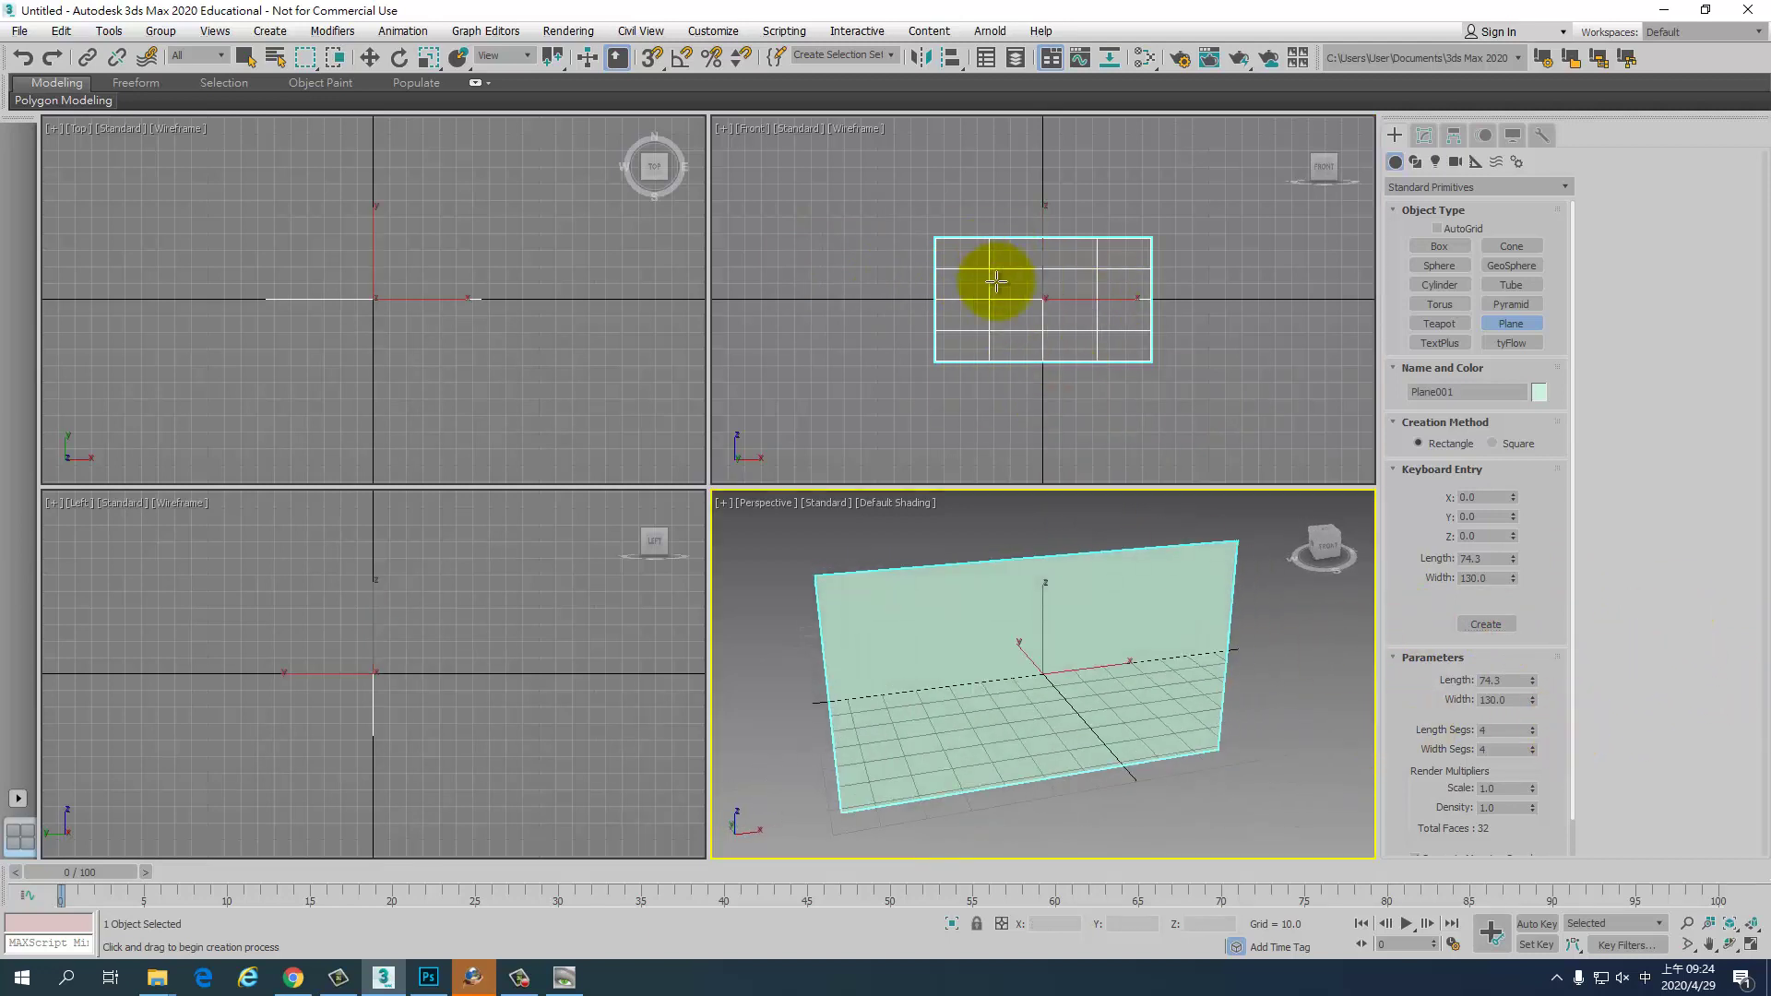
key(F4)
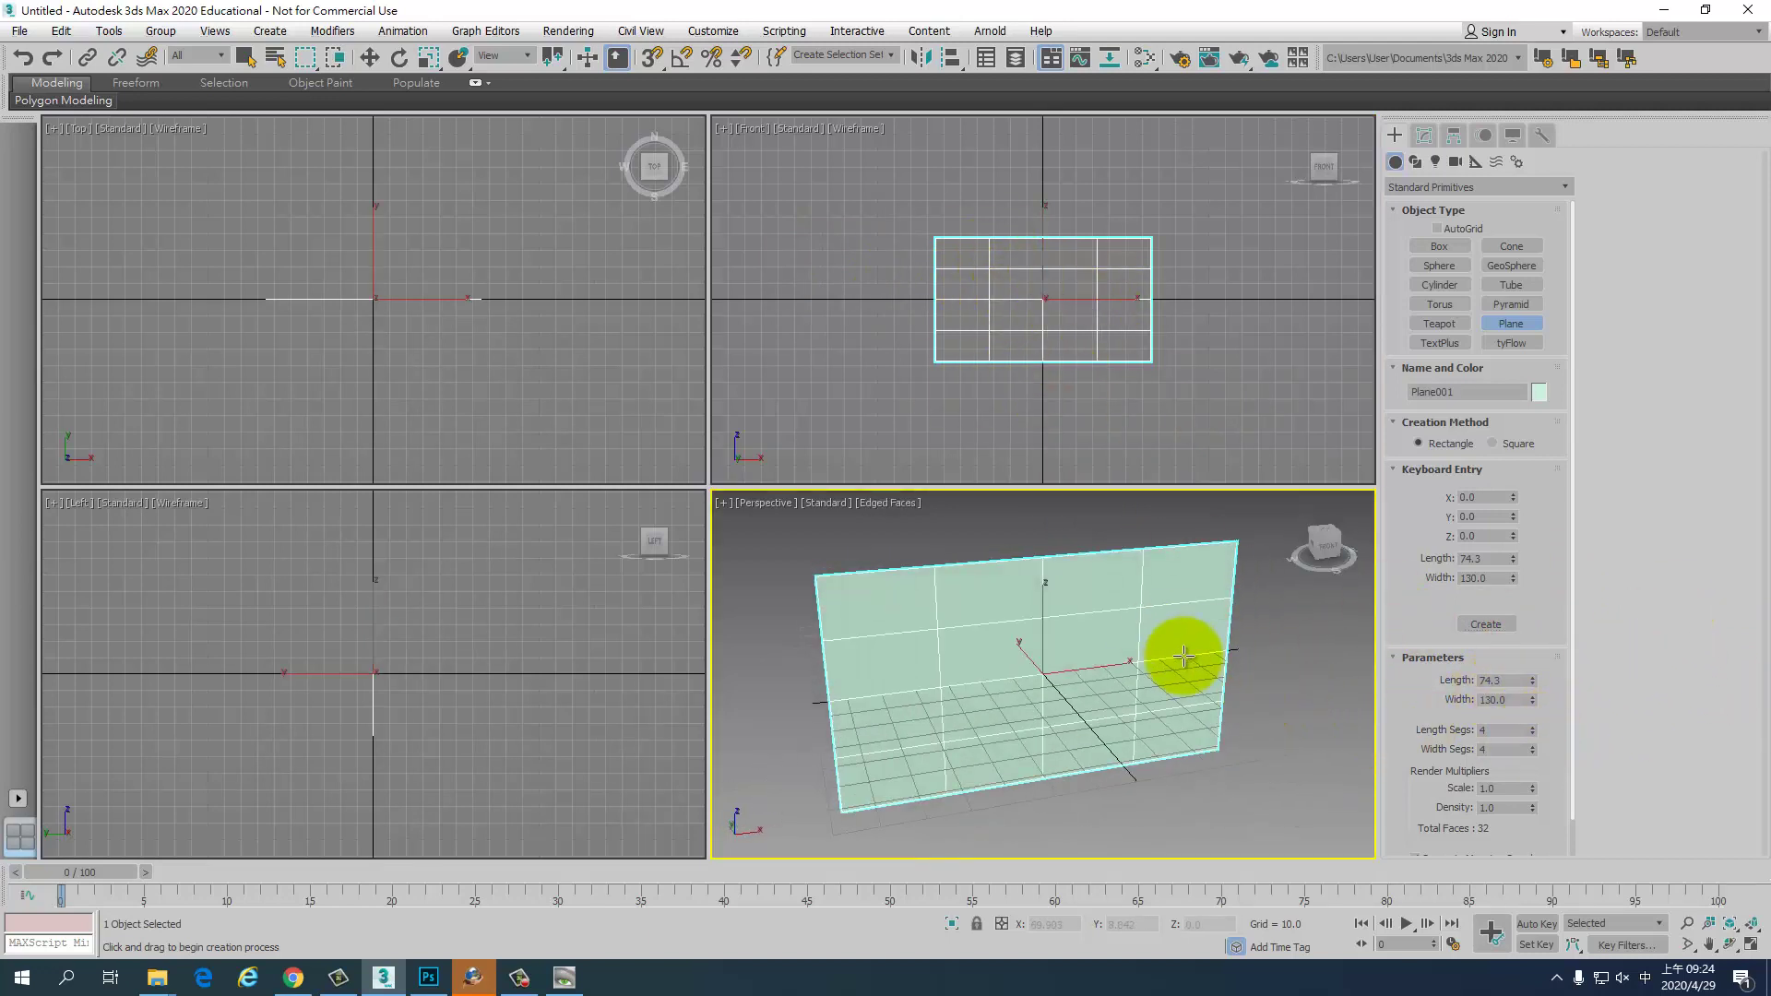
drag(1536, 732, 1570, 876)
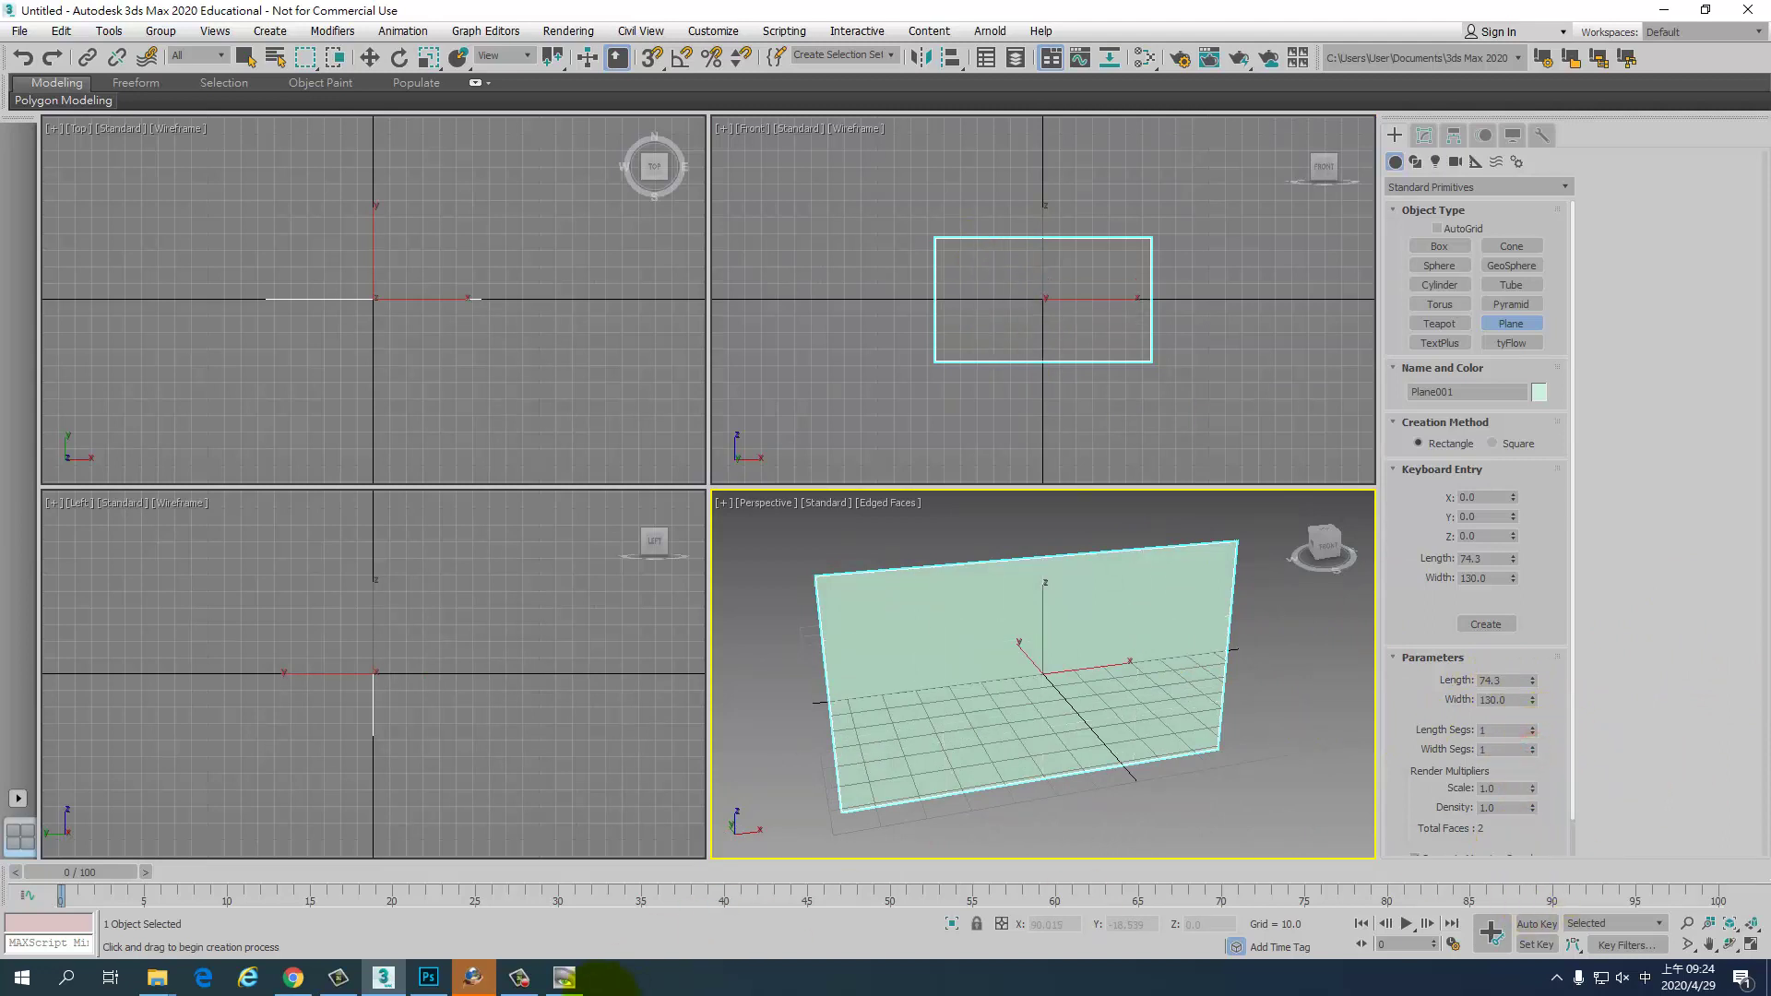
mouse_move(562, 978)
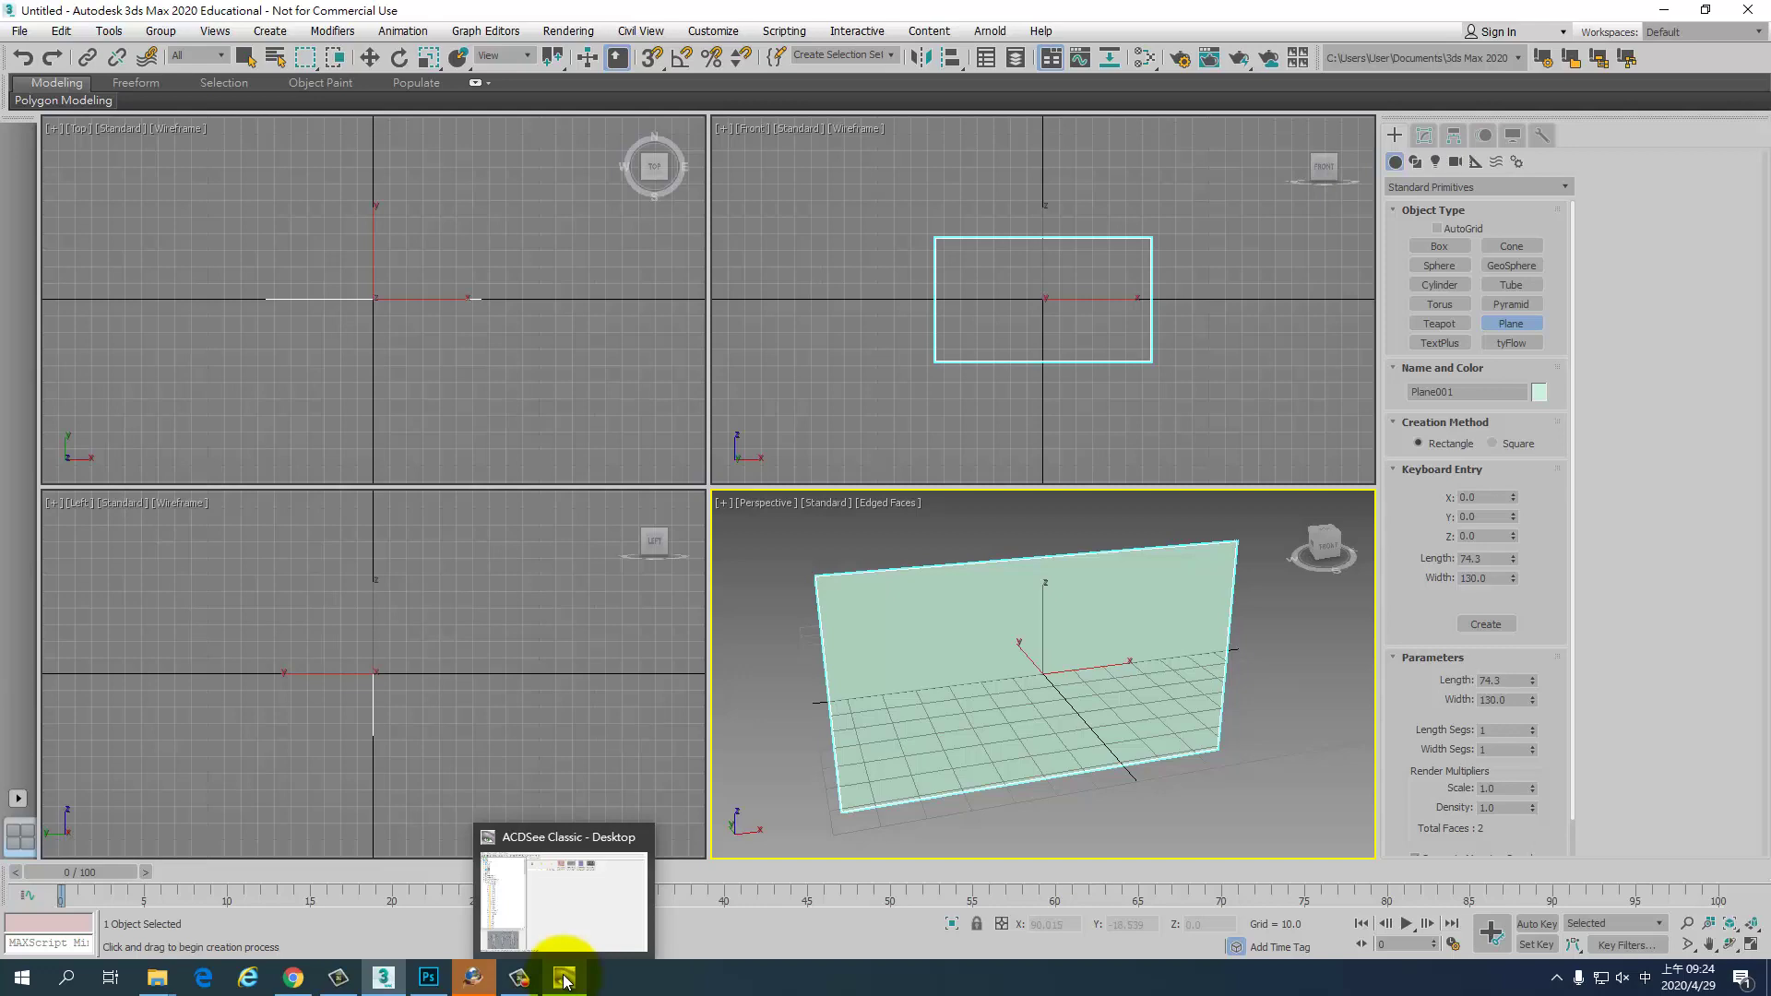
- Drag the Human_Ref image into the Perspective view, cancelling the viewport-background prompt
click(576, 913)
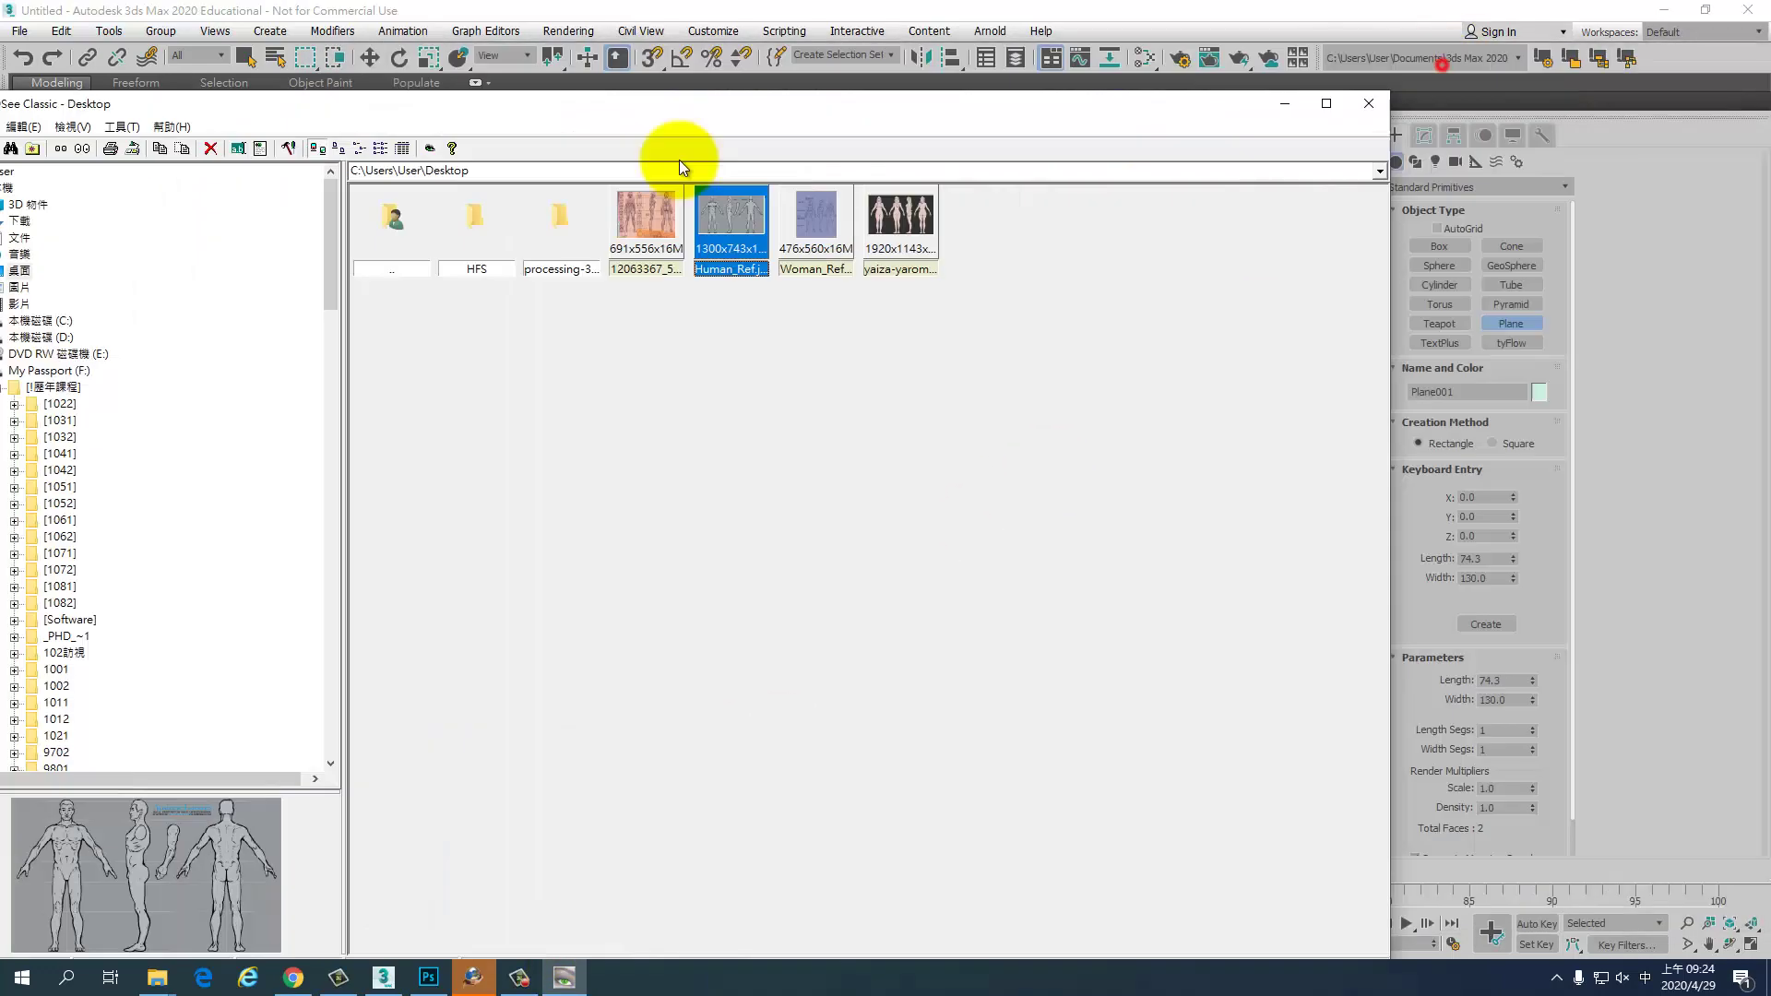
drag(679, 103, 142, 148)
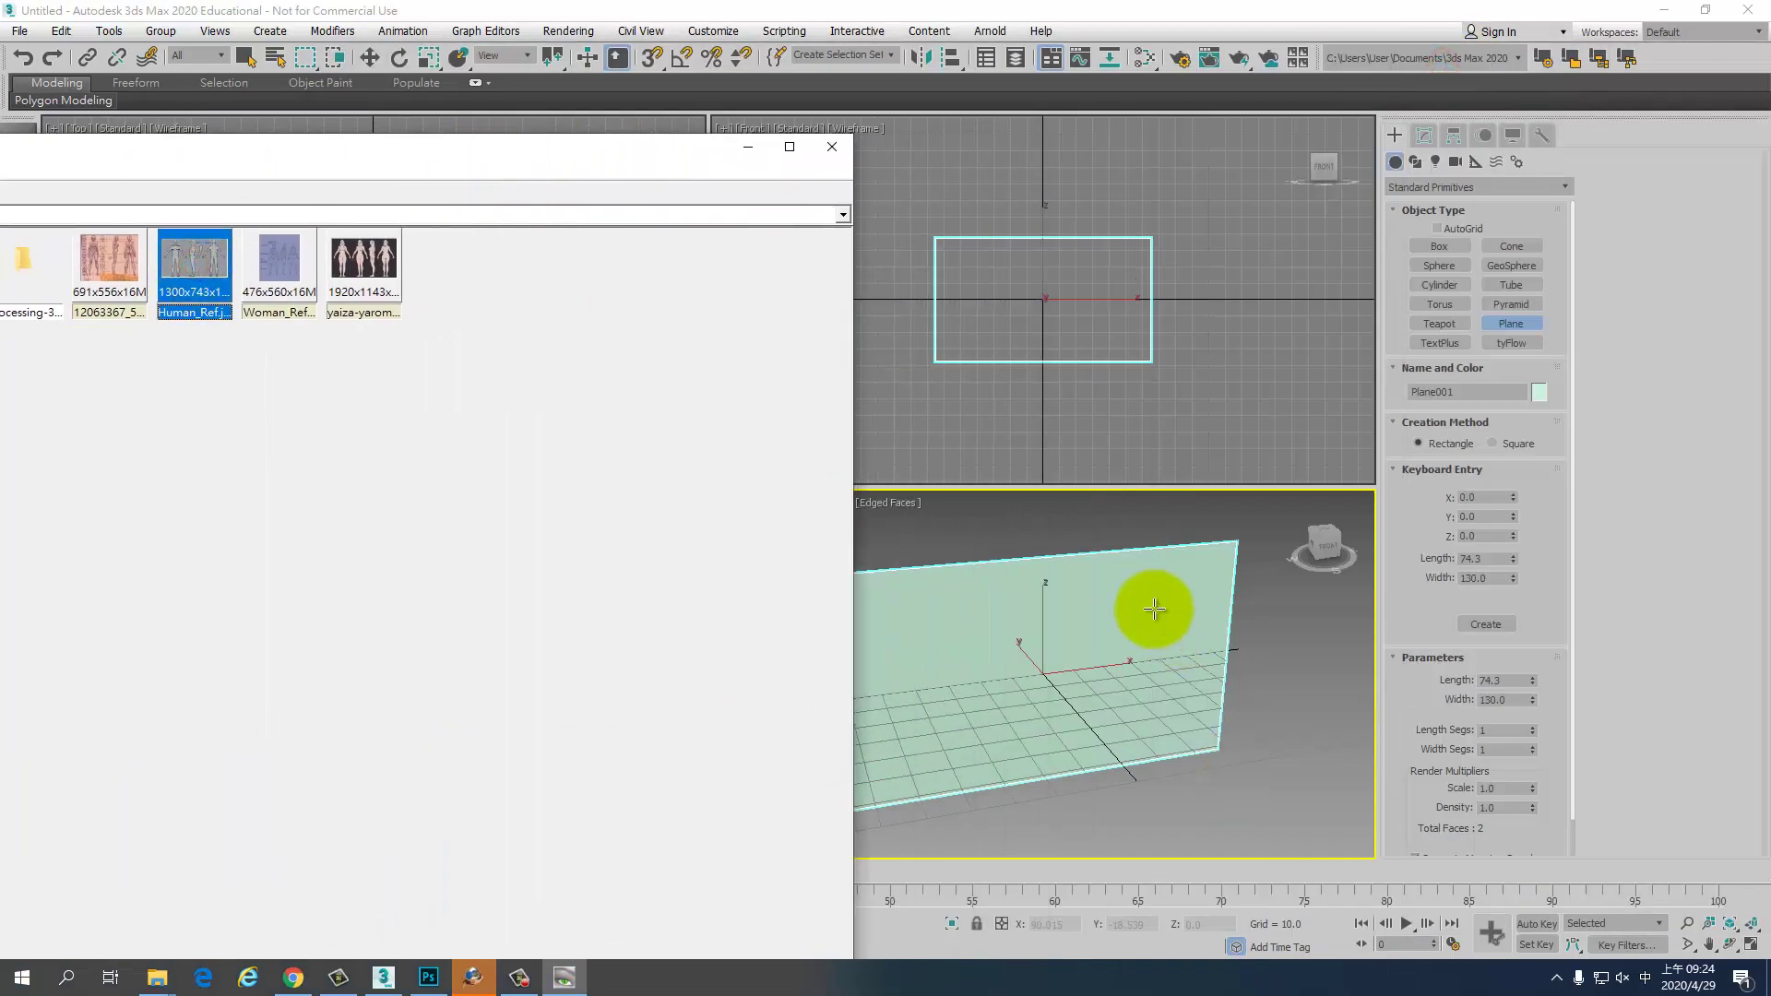
drag(1154, 609, 1206, 740)
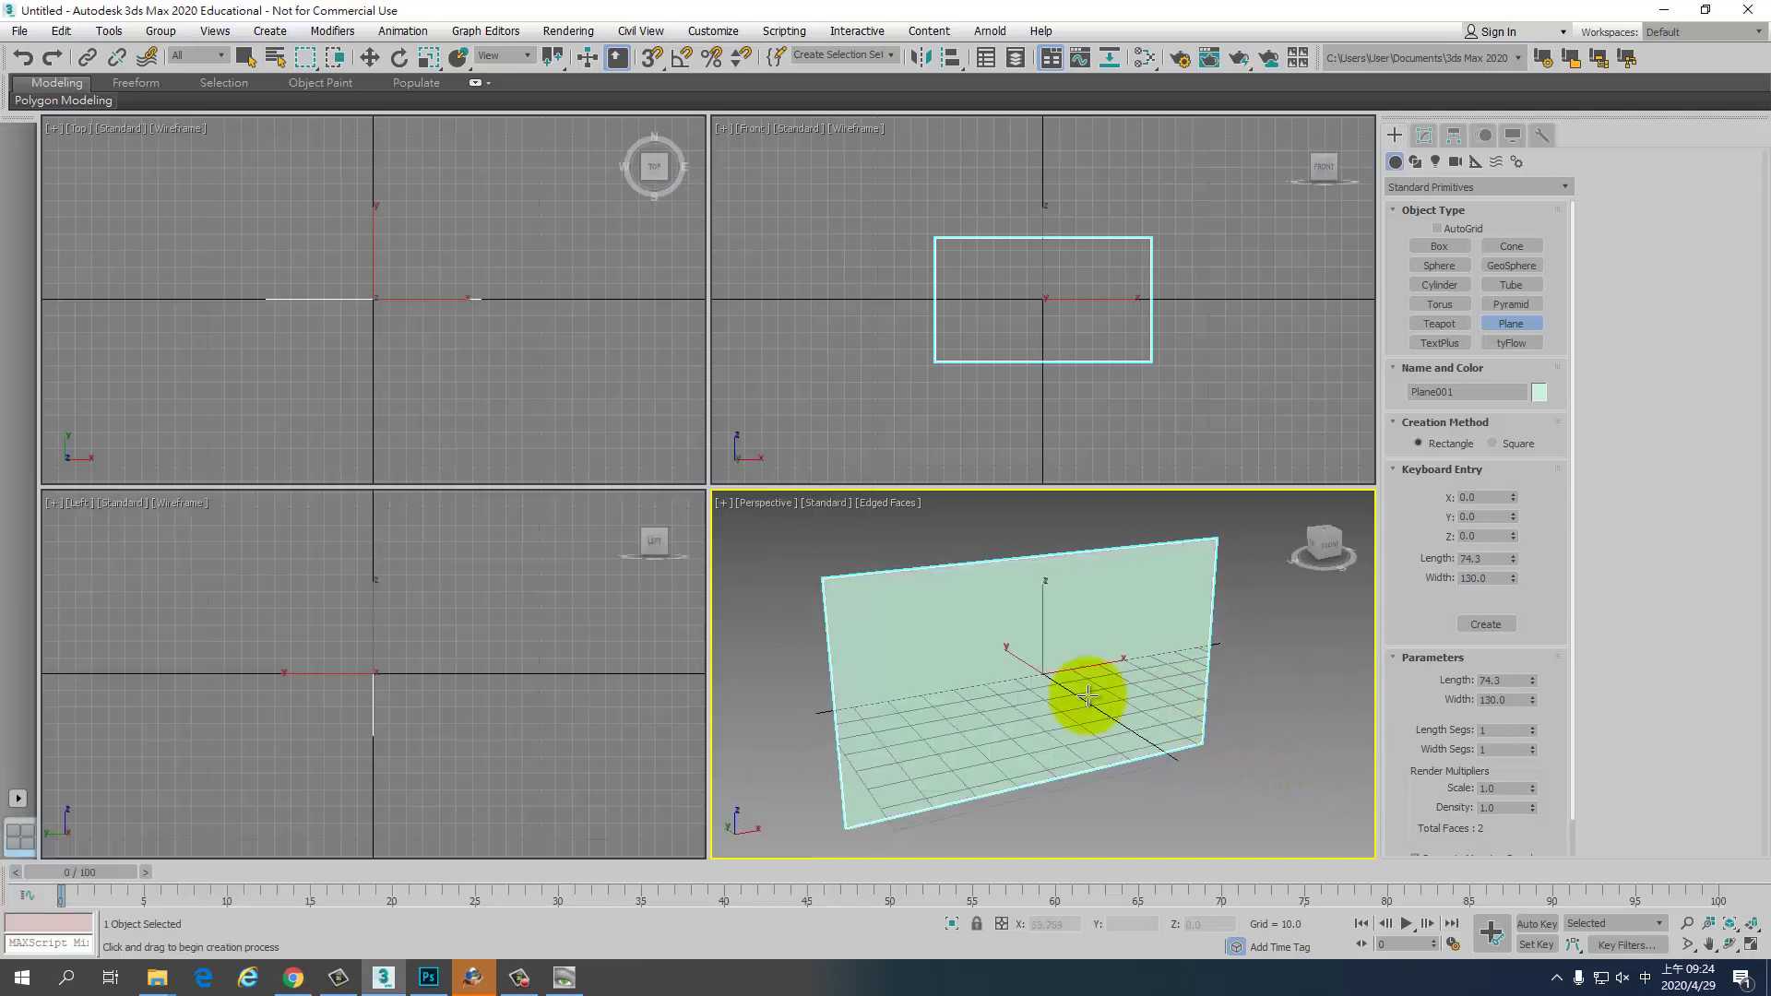
key(F3)
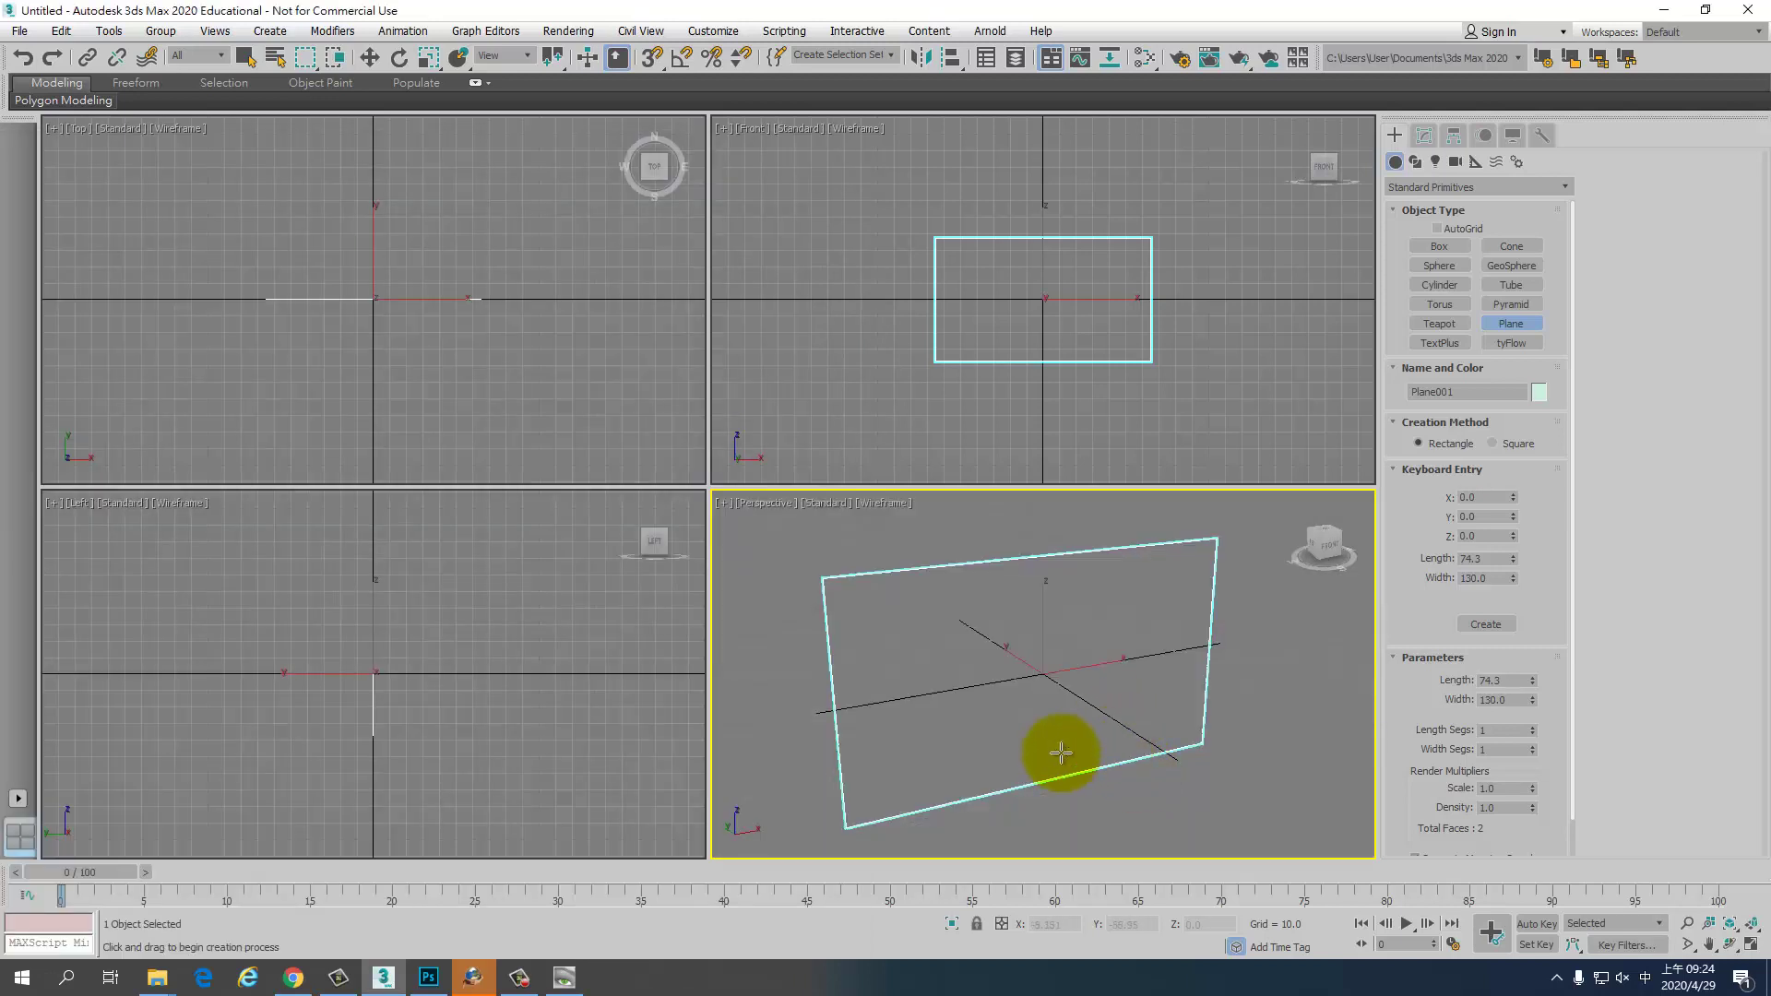
click(563, 976)
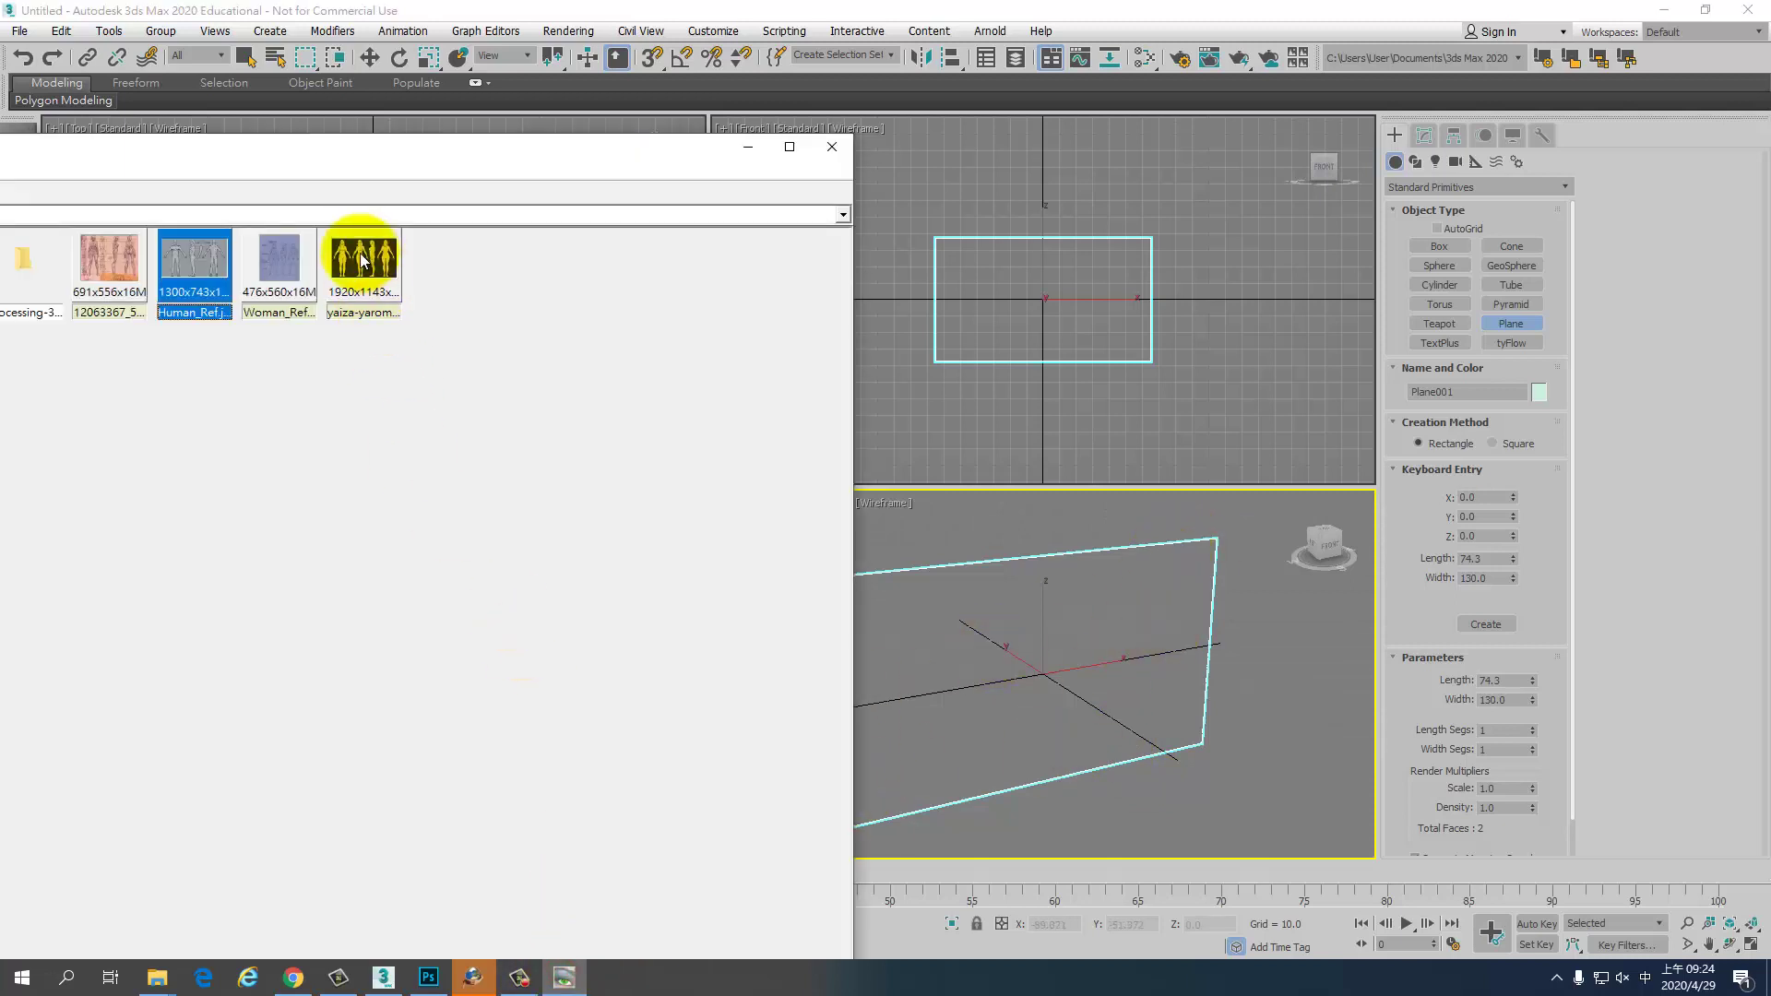
click(194, 266)
drag(1201, 579, 1252, 596)
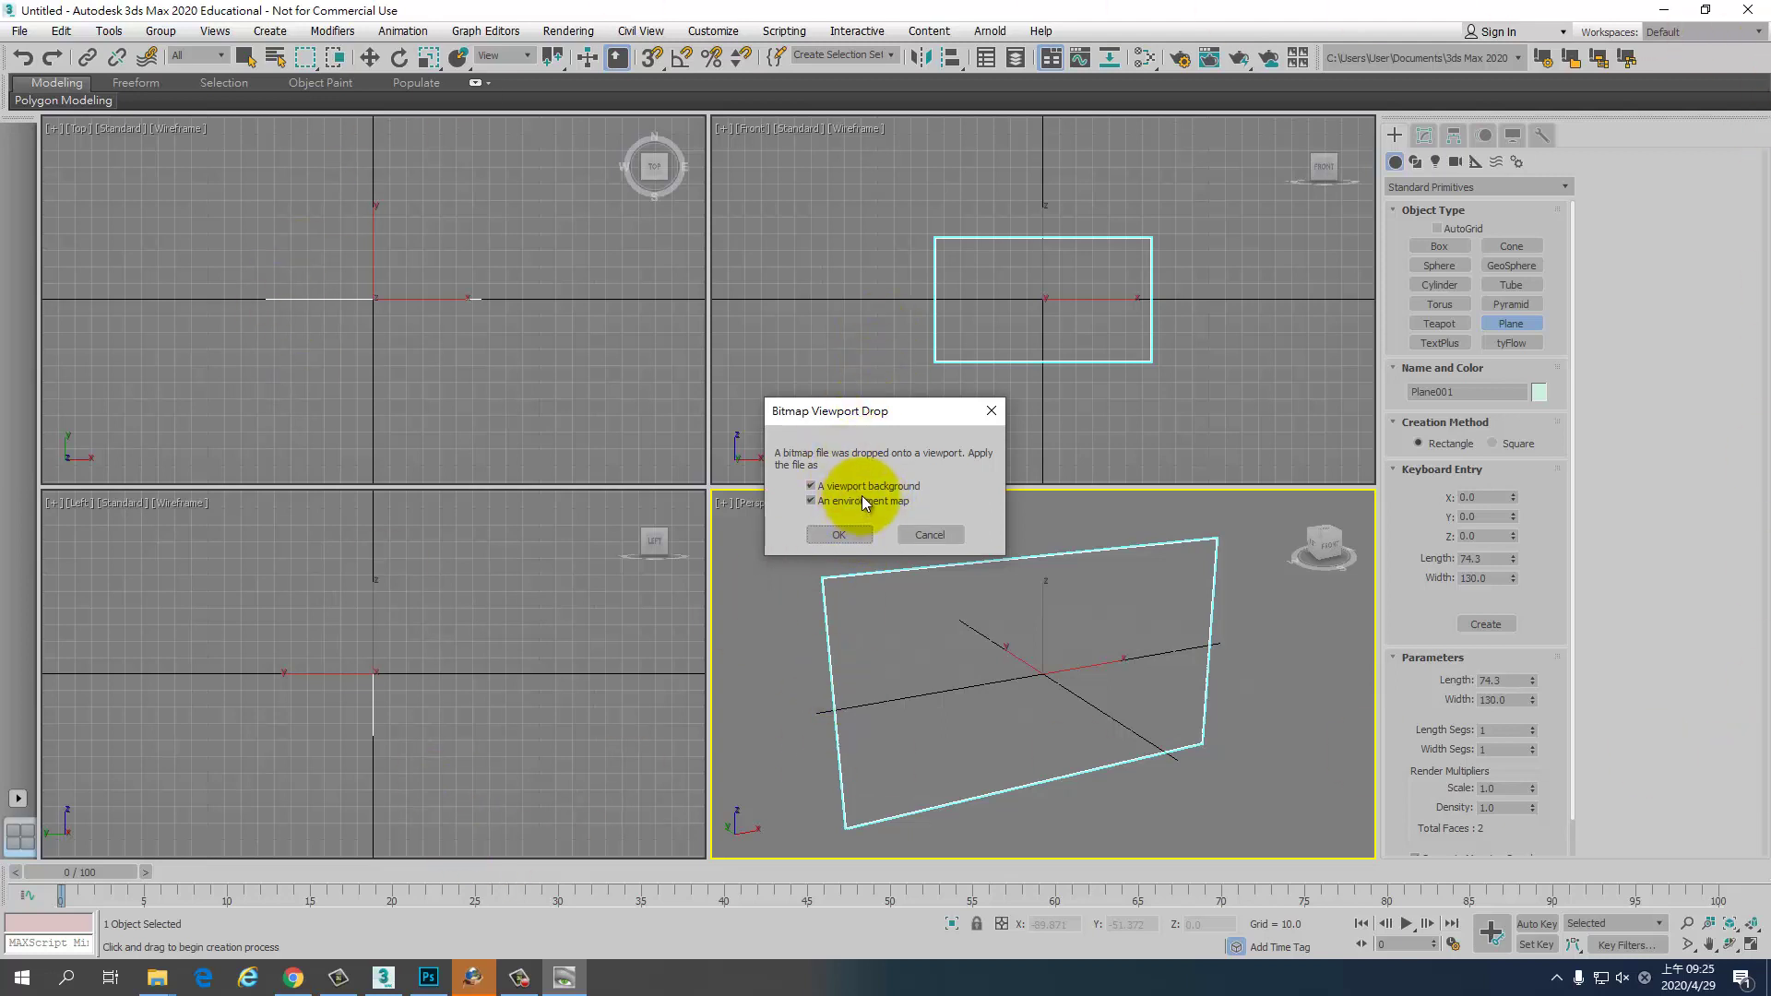
click(931, 535)
- Drop the Human_Ref picture onto the edged-faces plane as its texture
key(F3)
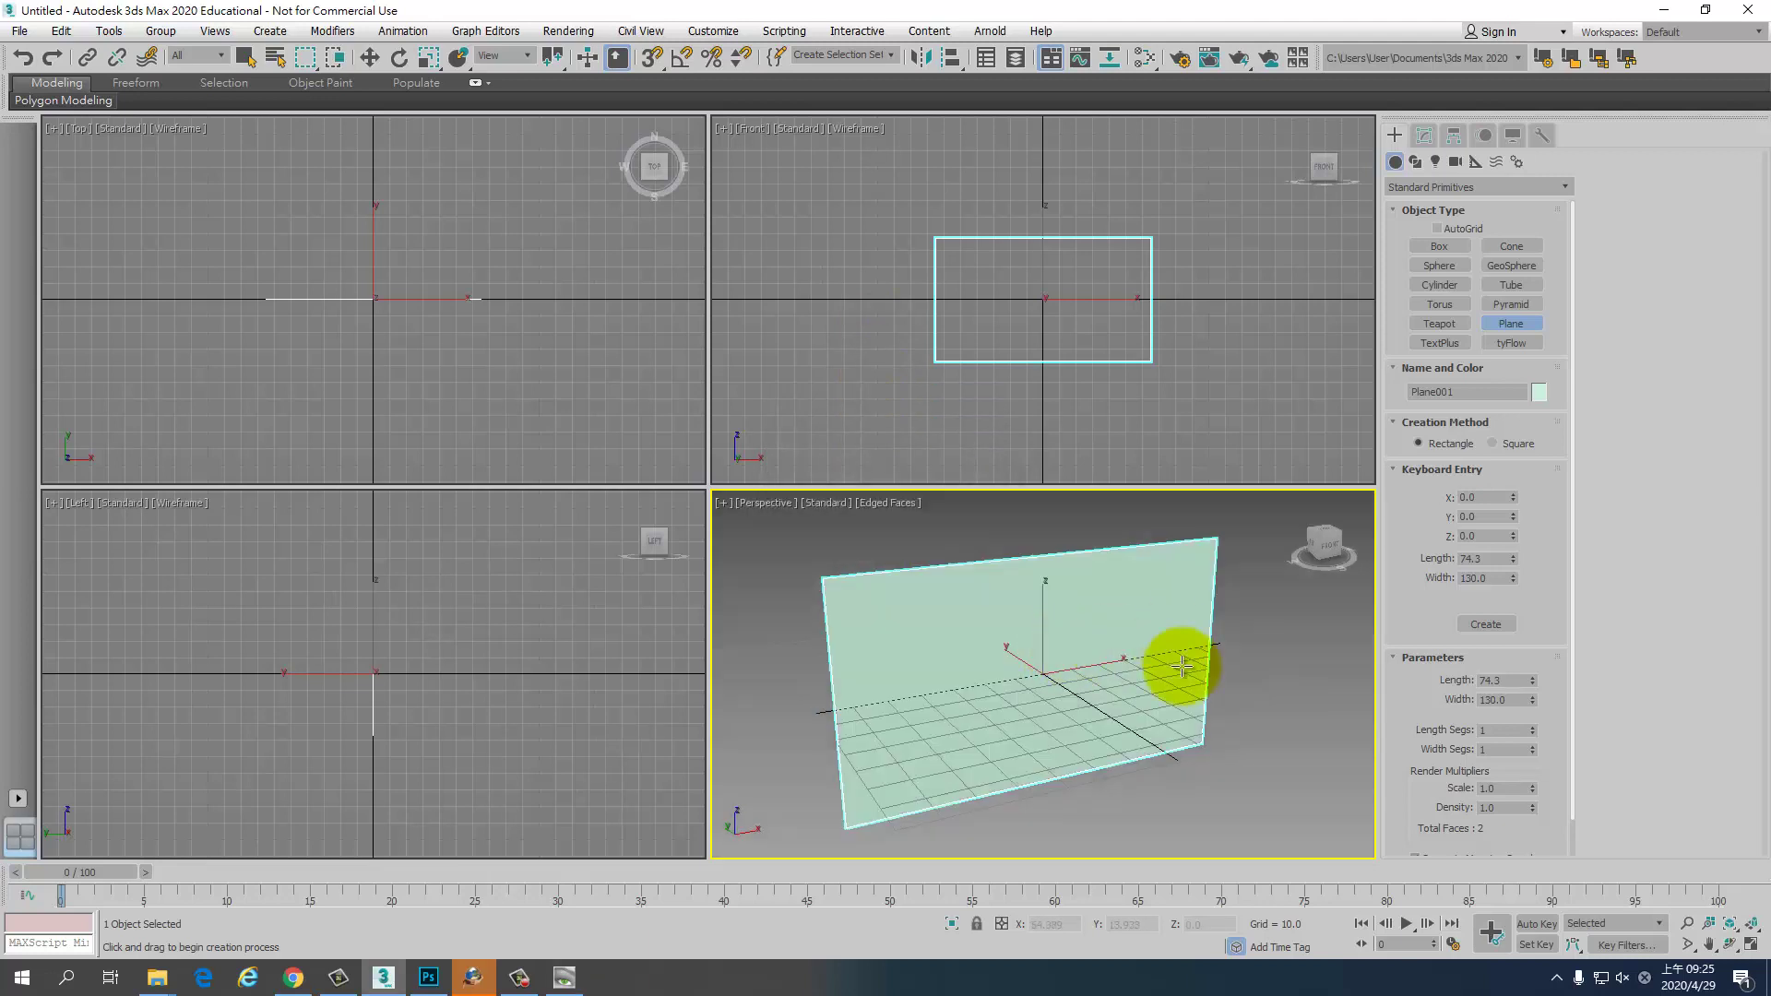
click(579, 975)
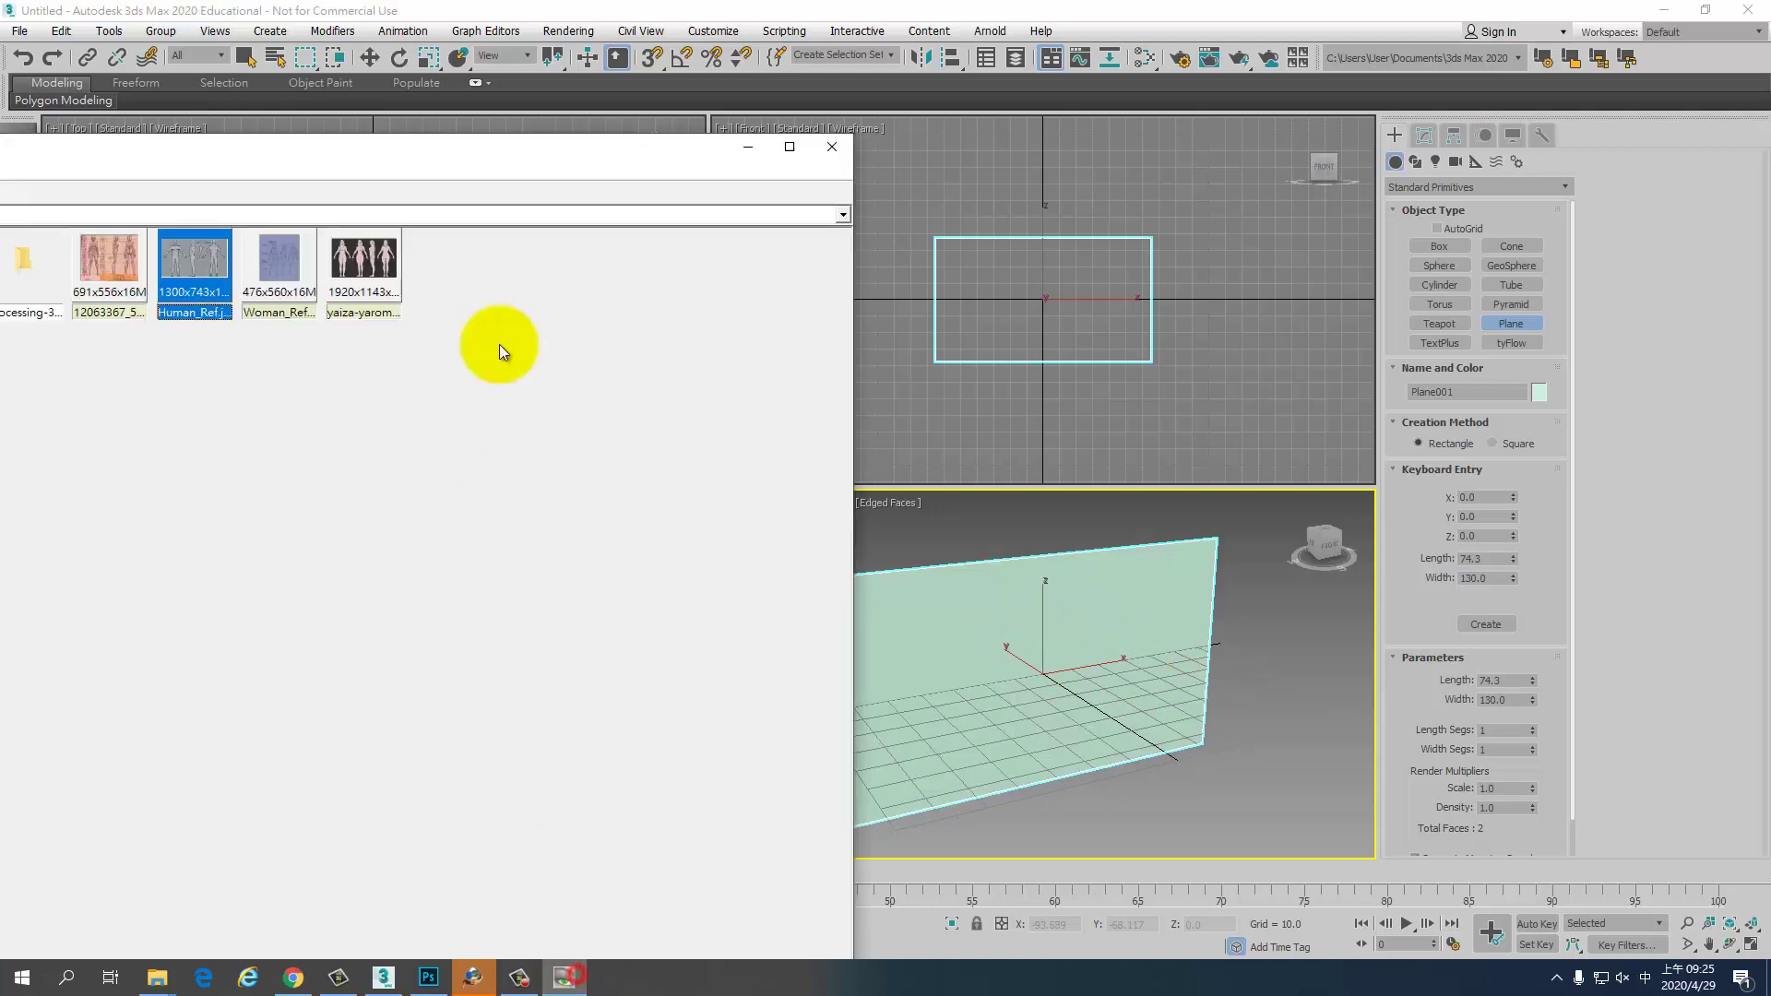
drag(1000, 581, 1000, 580)
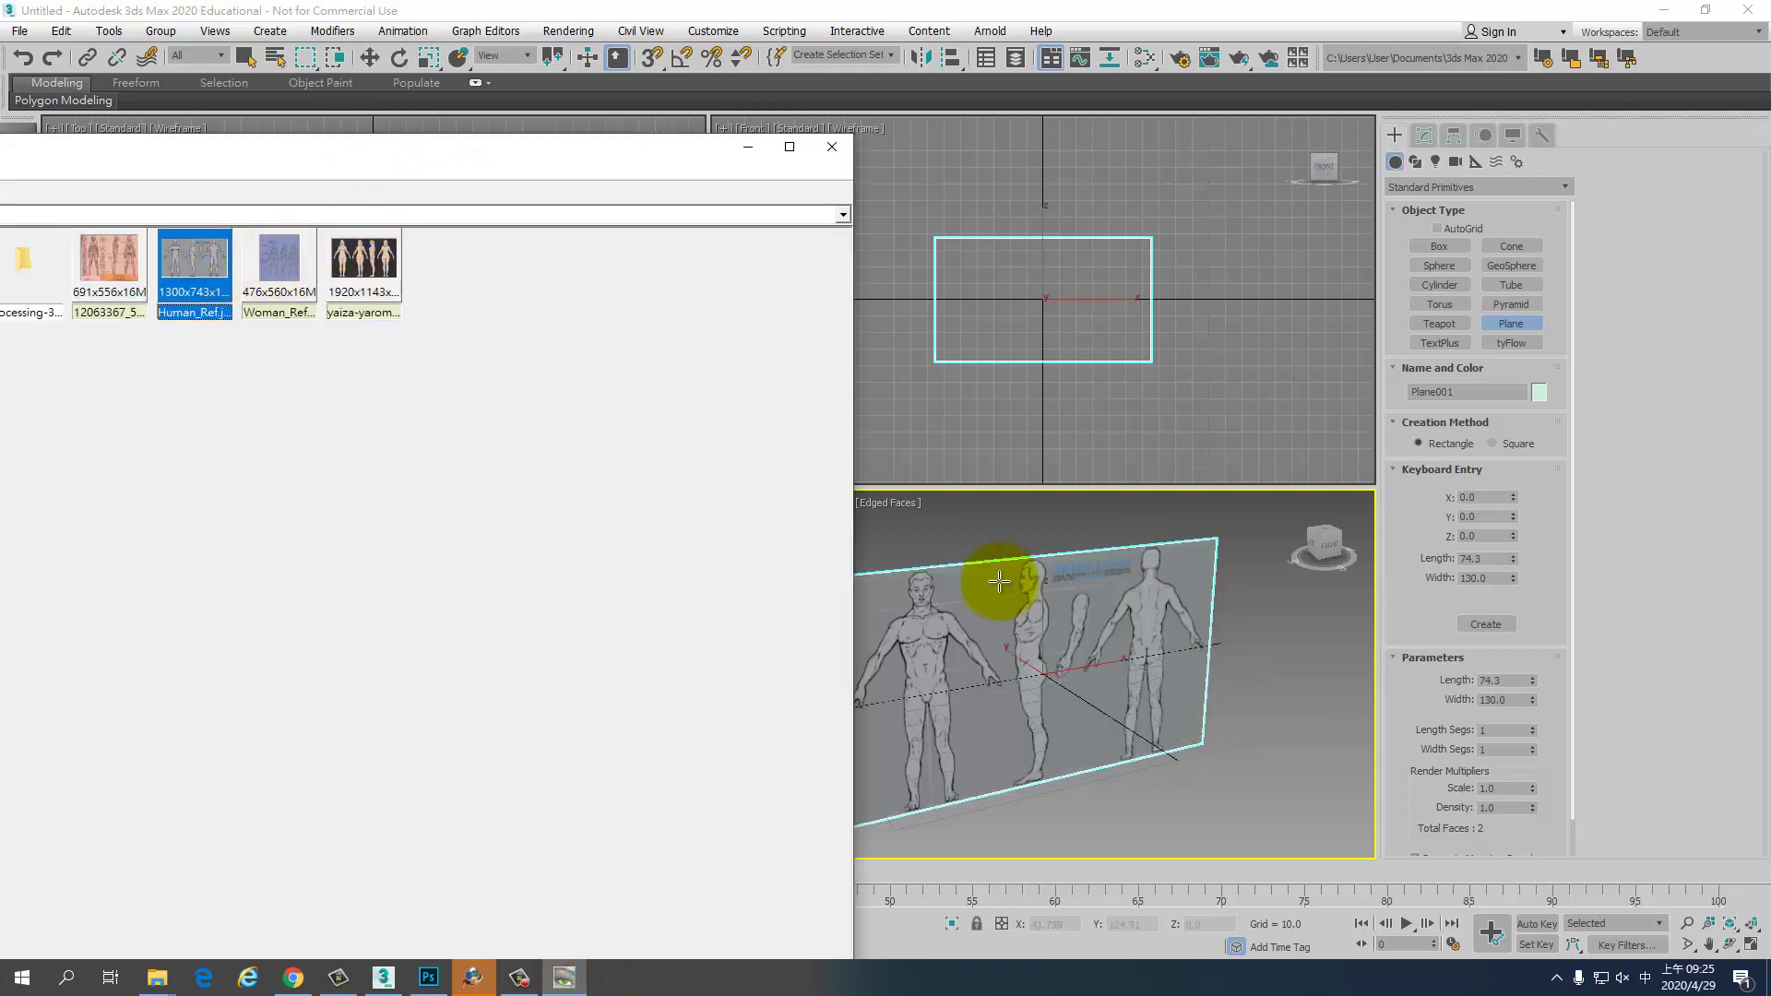
click(830, 147)
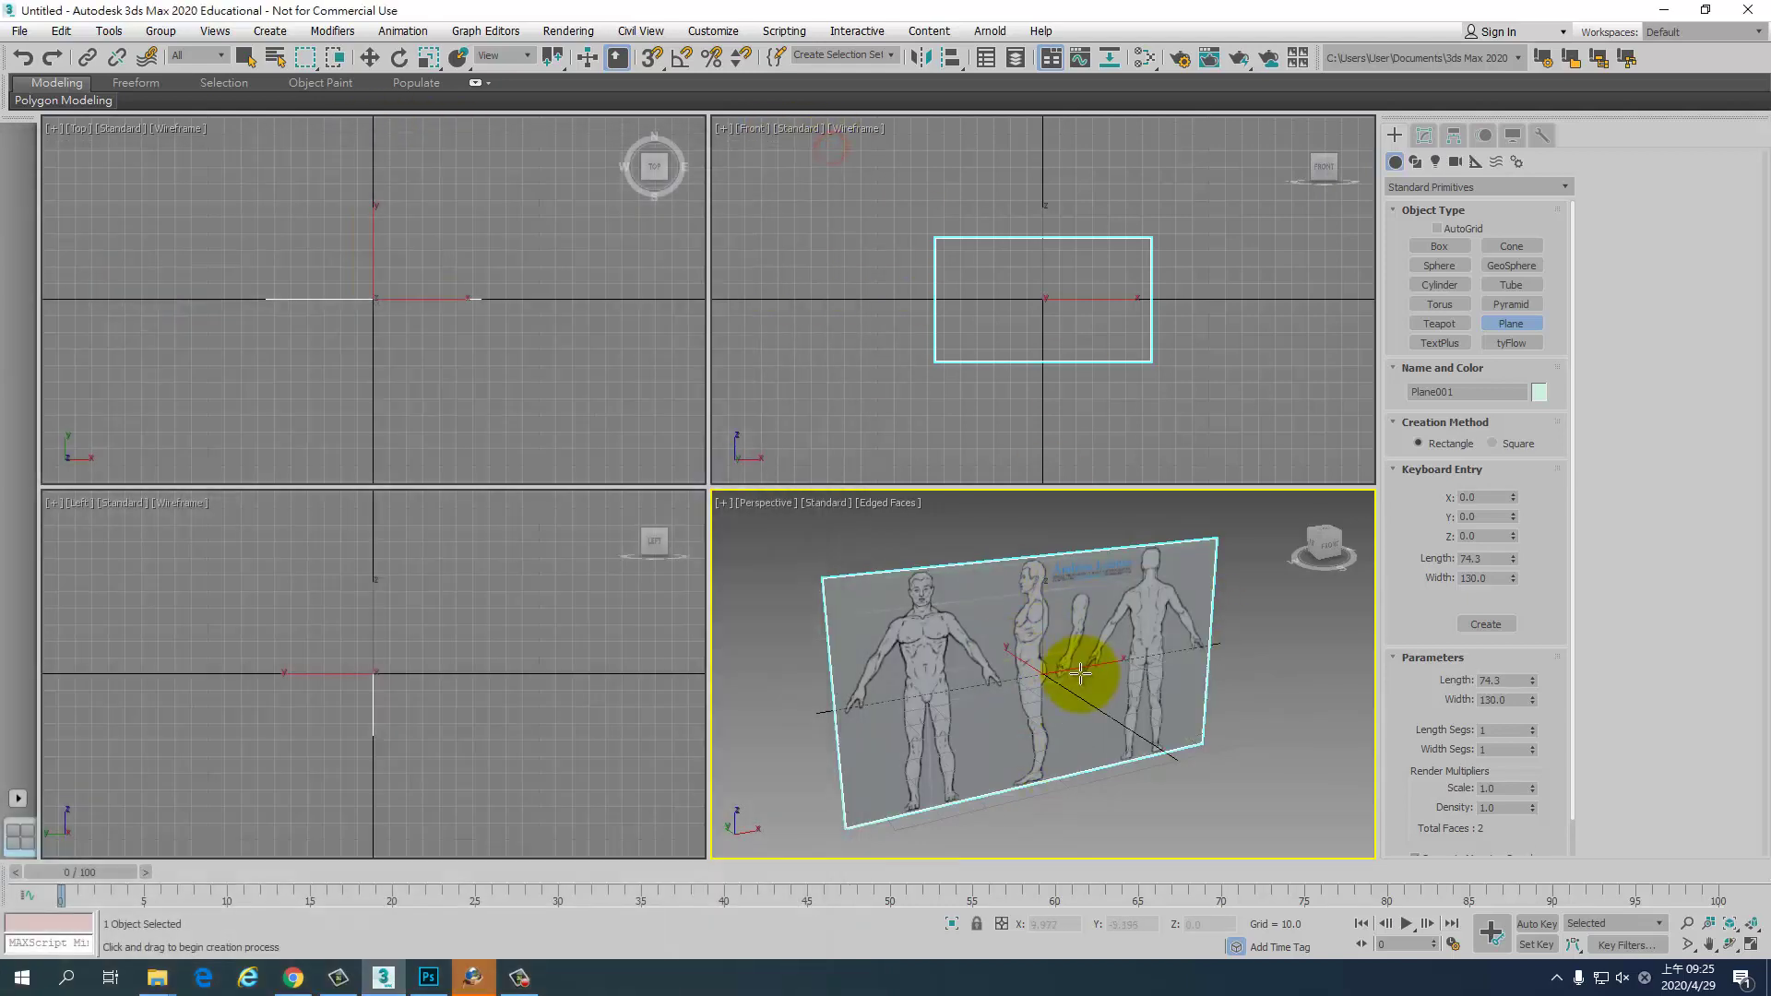
- Orbit the Perspective view to face the plane and shade the Front viewport
mouse_move(1197, 542)
alt+middle_down()
mouse_move(953, 639)
mouse_move(981, 651)
mouse_move(949, 600)
alt+middle_up()
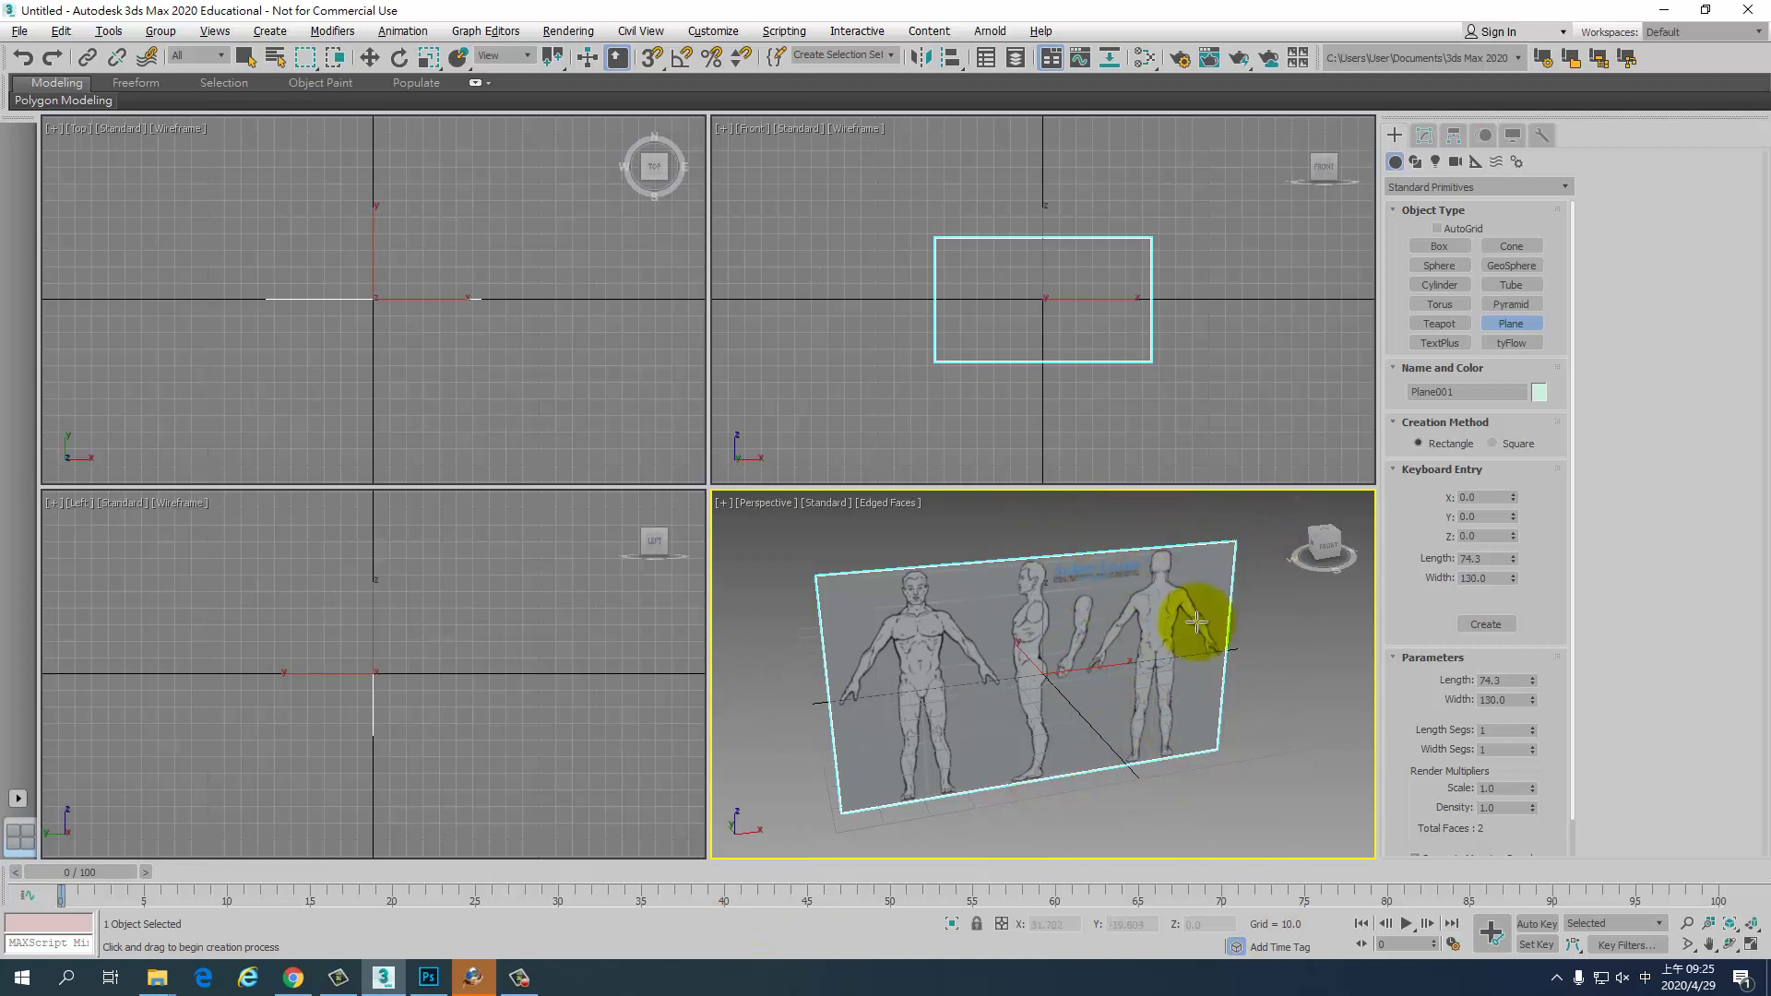
middle_drag(1059, 277, 1039, 301)
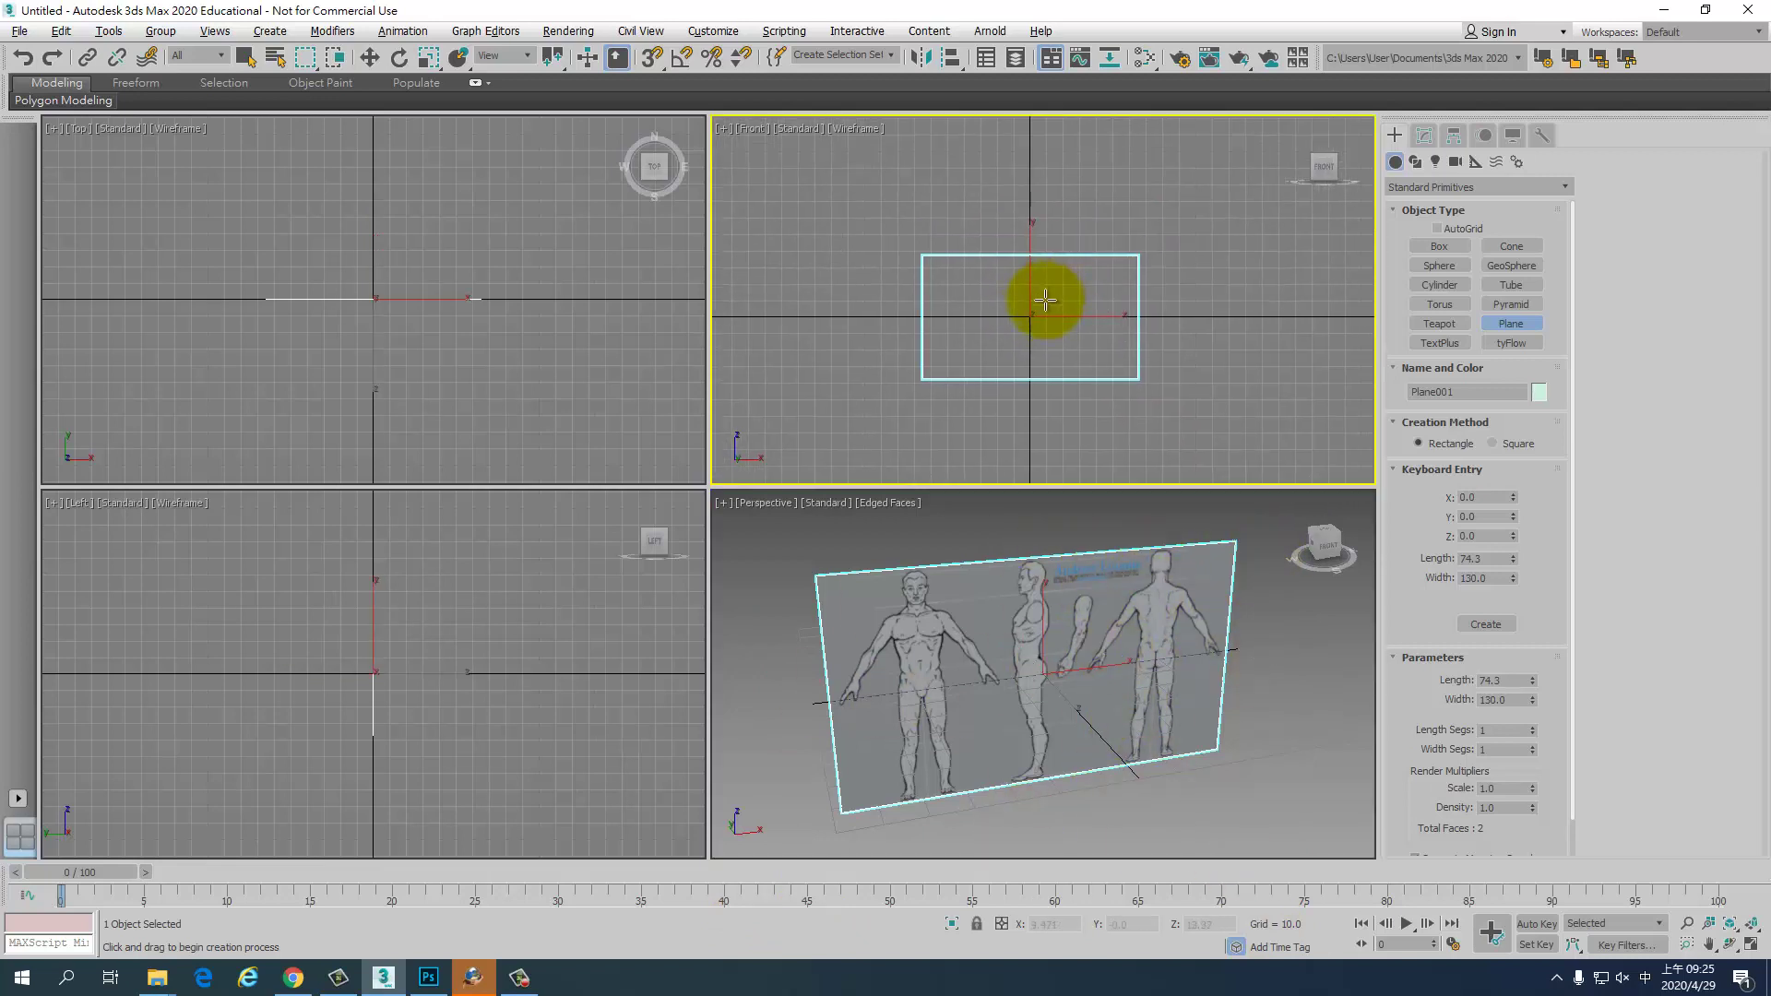
key(F3)
scroll(988, 285, up, 3)
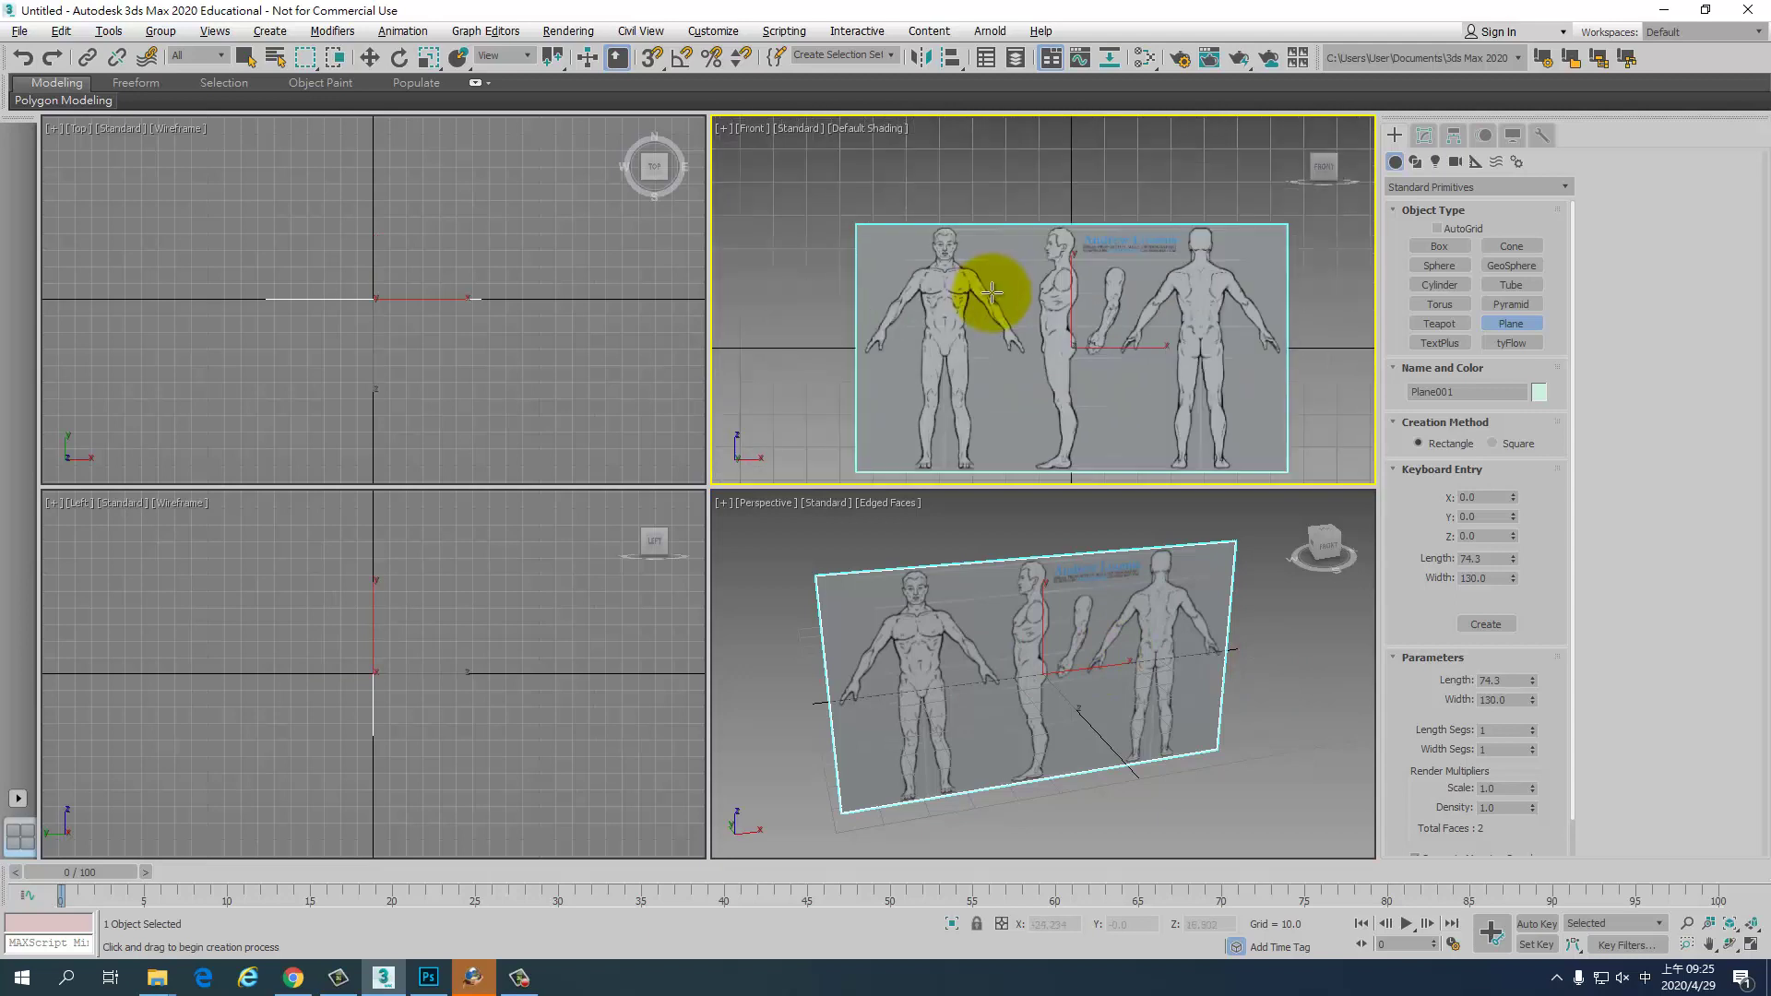
scroll(1031, 367, down, 4)
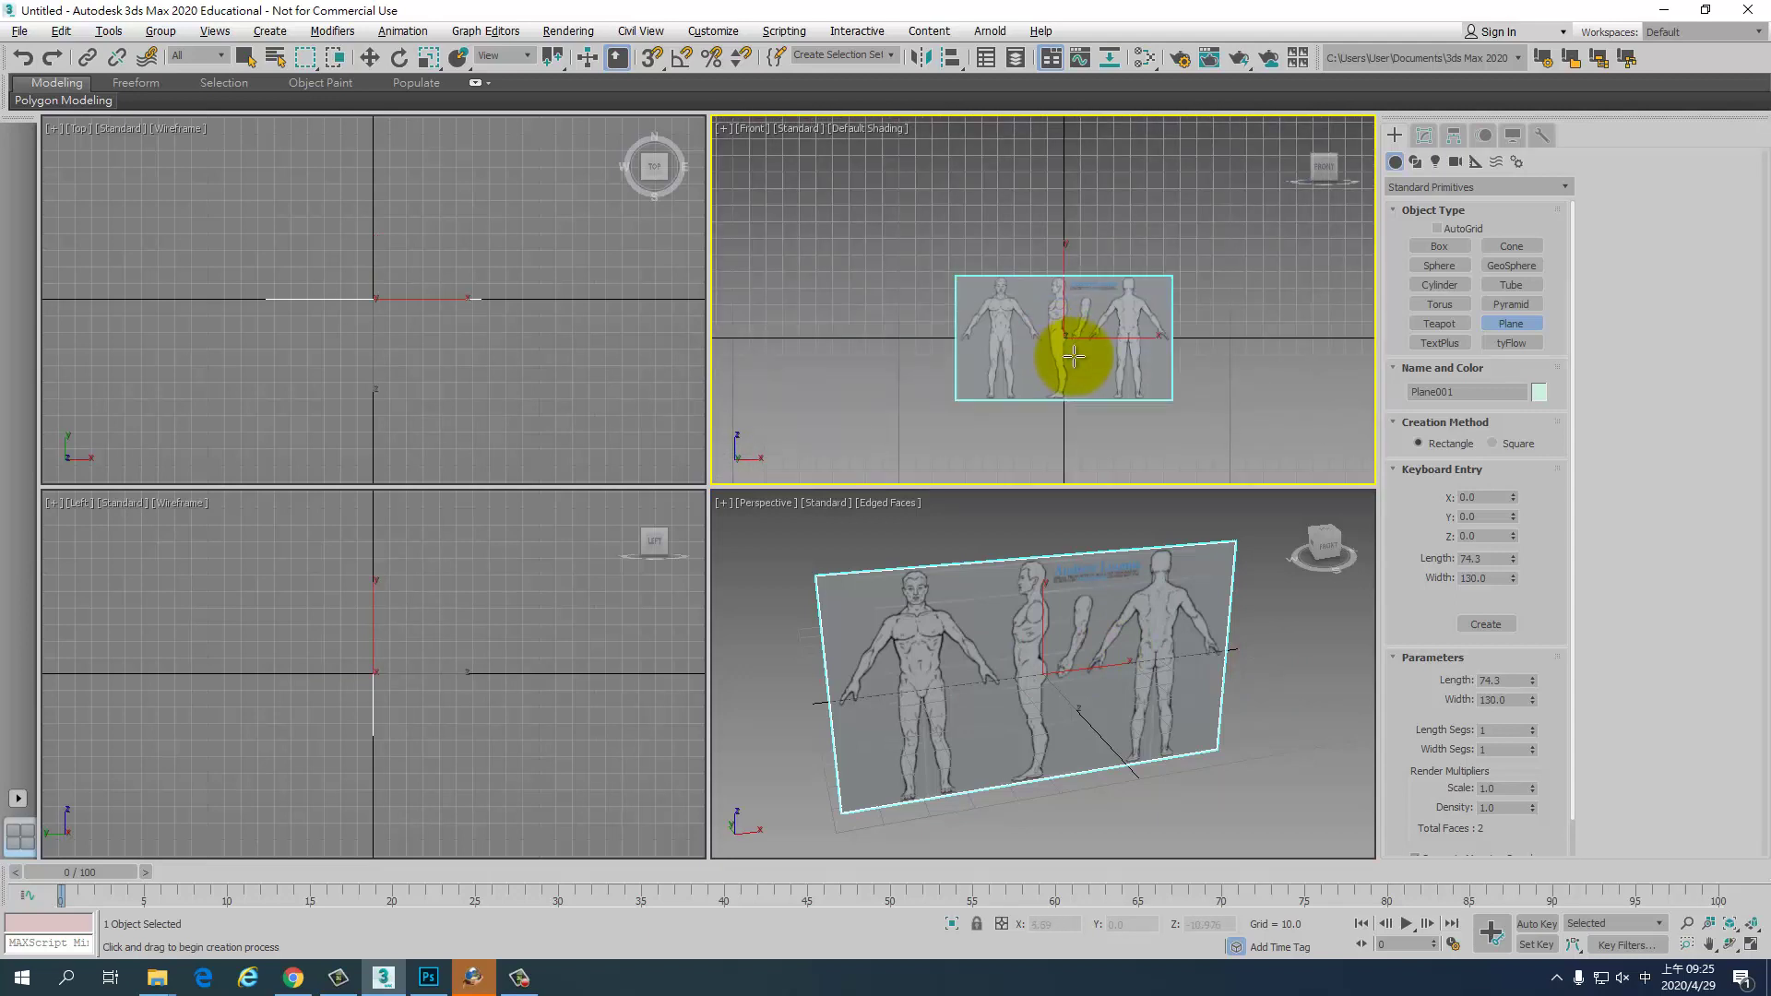
- Move the plane up along Z until the figures' feet sit on the ground line
right_click(1075, 324)
right_click(1164, 354)
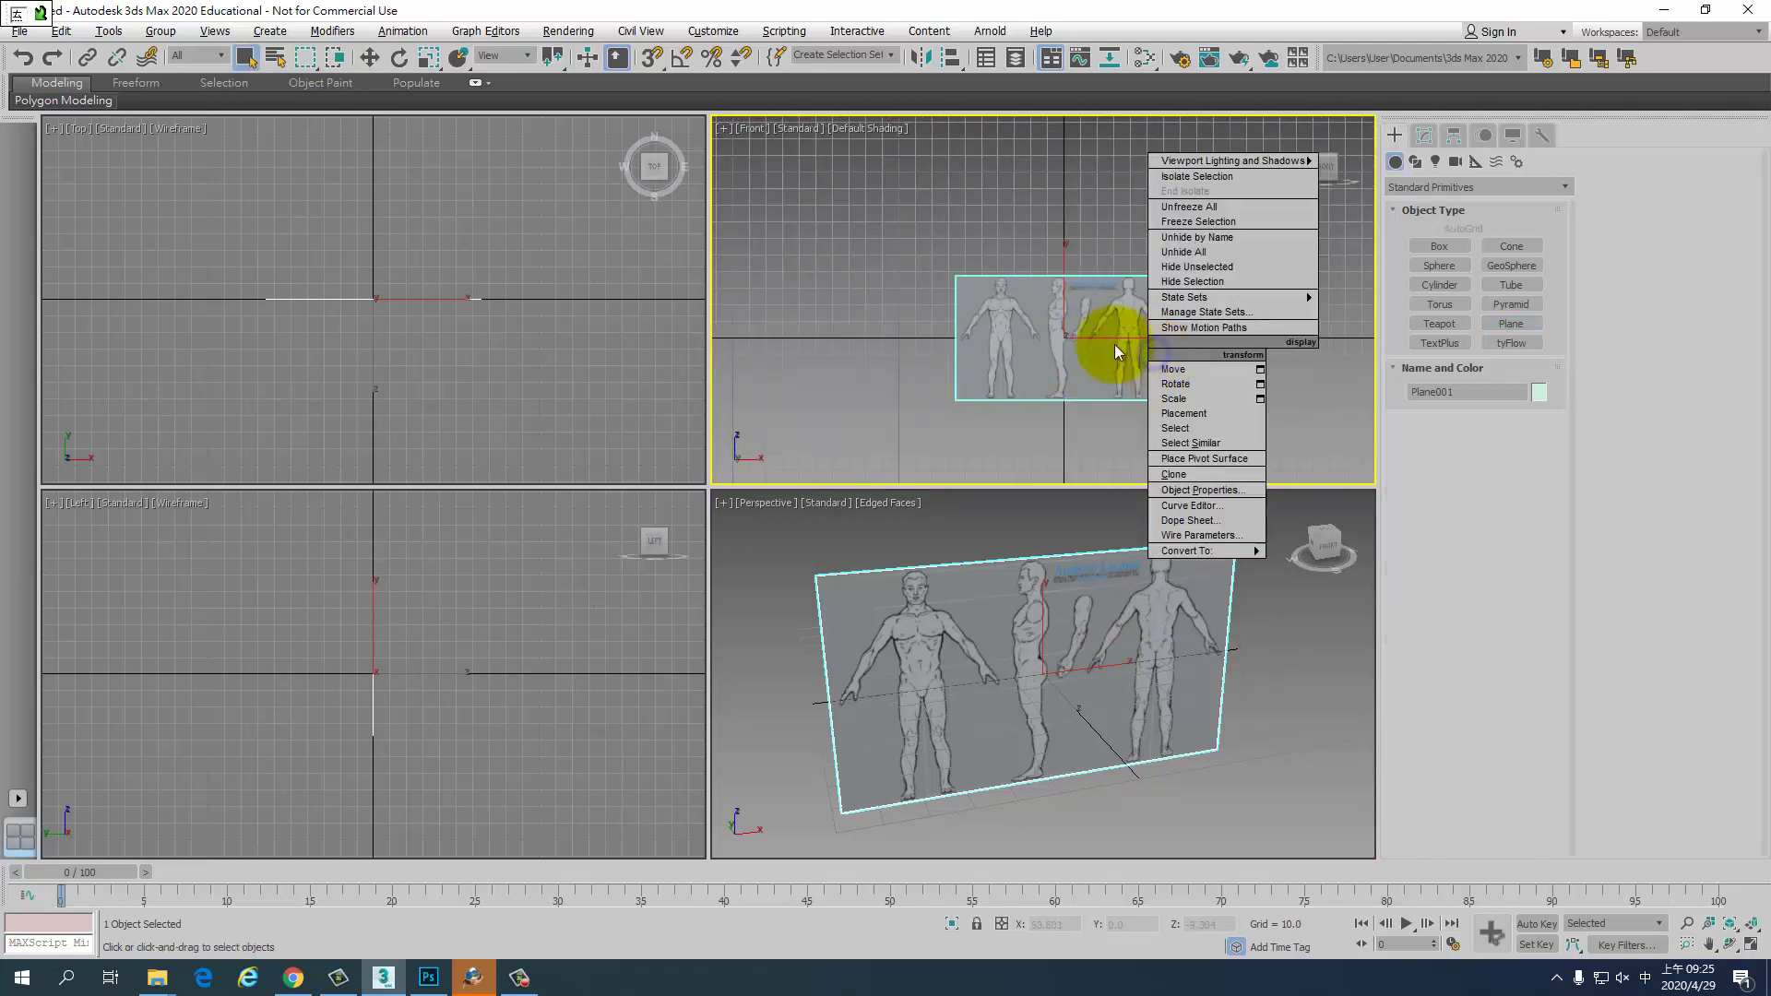
click(1114, 345)
right_click(1075, 332)
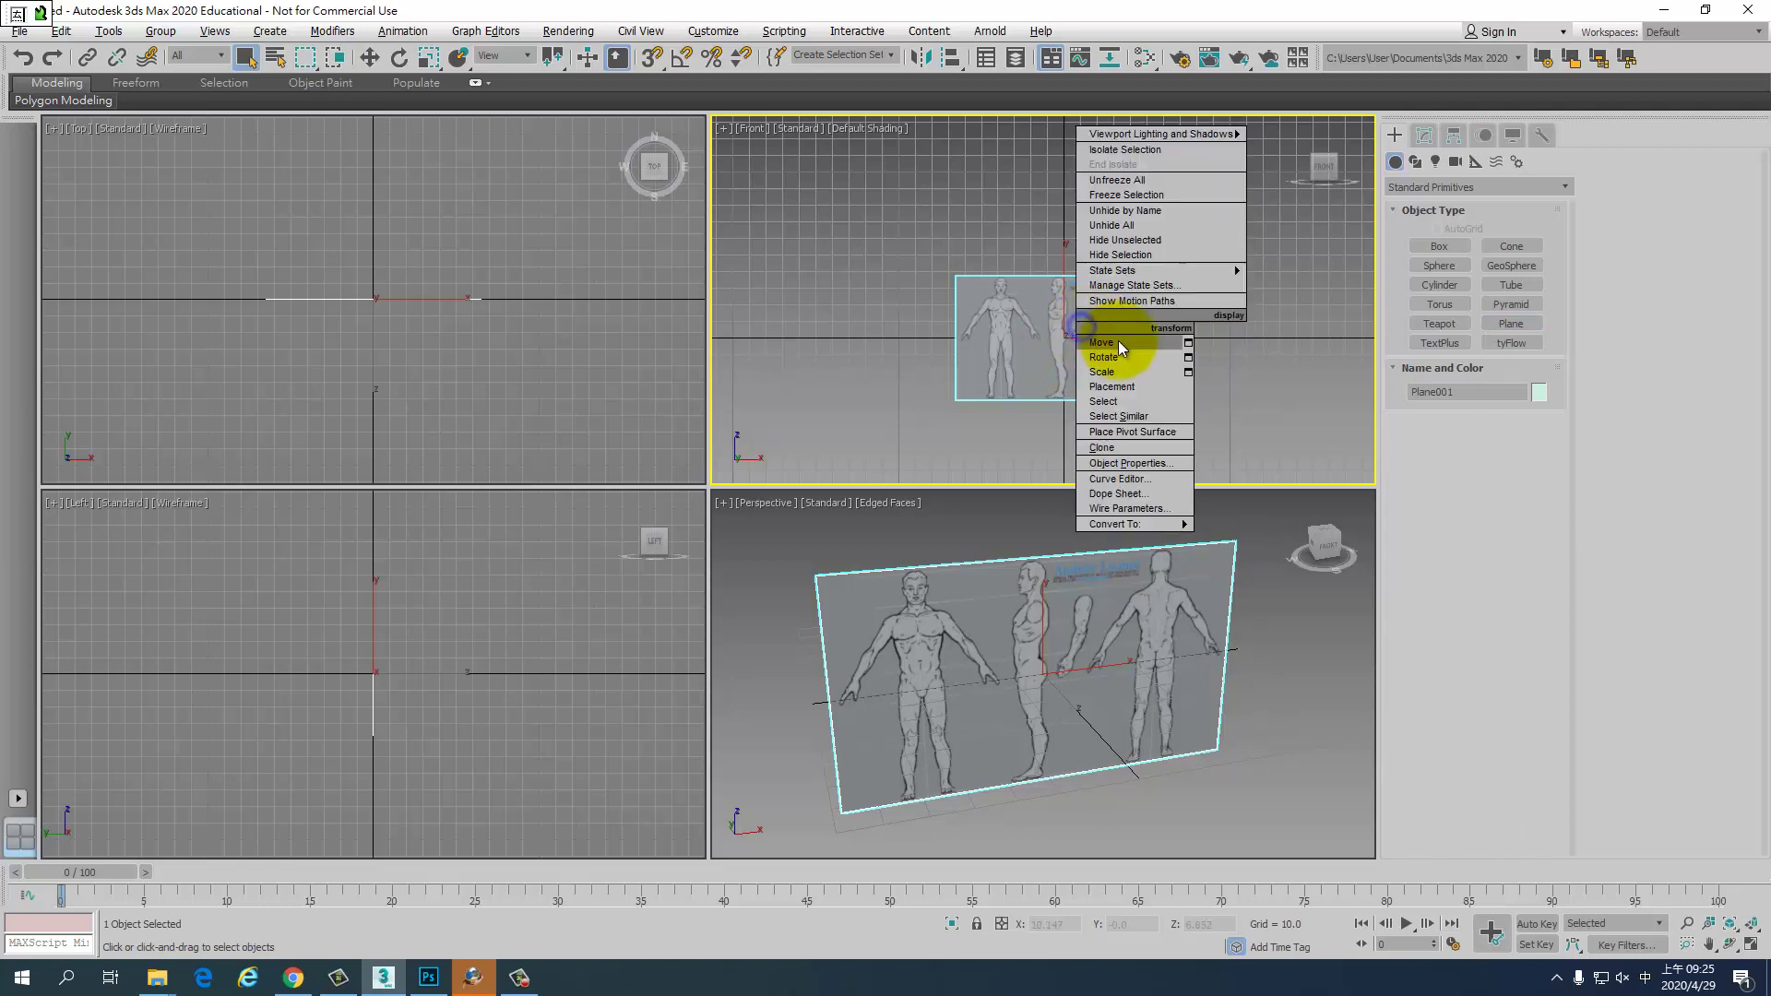
click(1118, 340)
drag(1064, 293, 1067, 237)
scroll(1039, 288, up, 2)
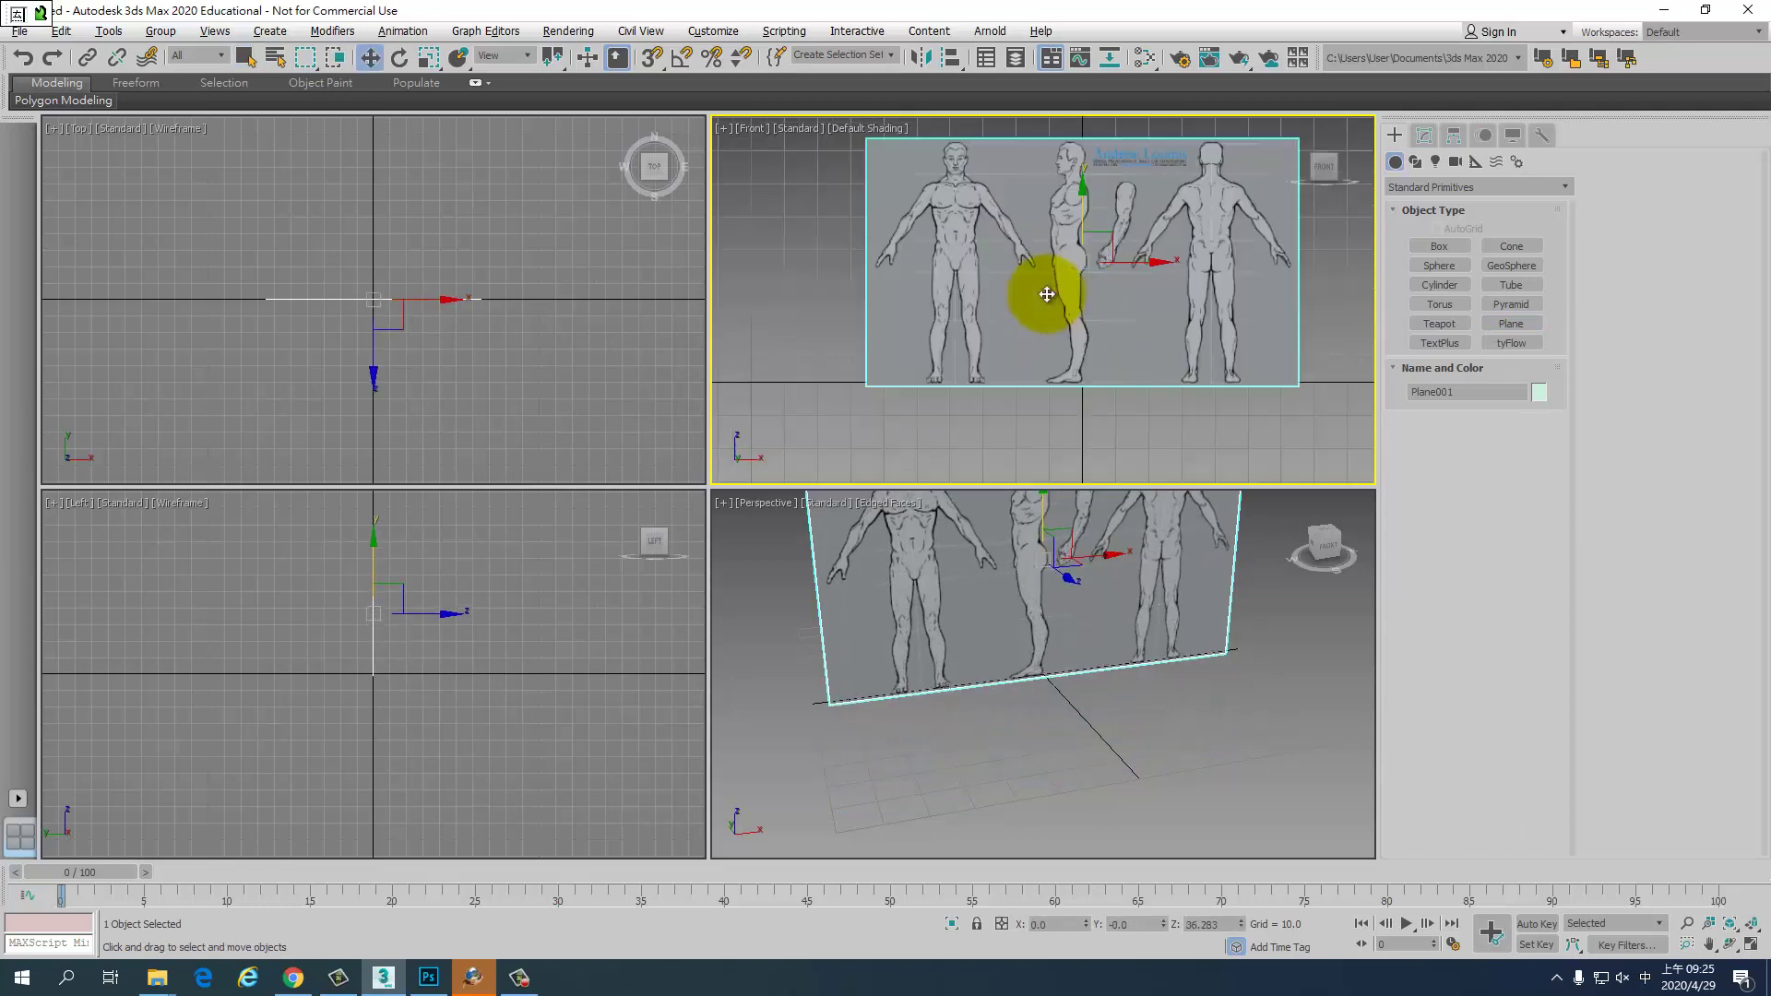
scroll(1020, 337, up, 3)
scroll(1160, 288, up, 3)
scroll(1178, 305, down, 2)
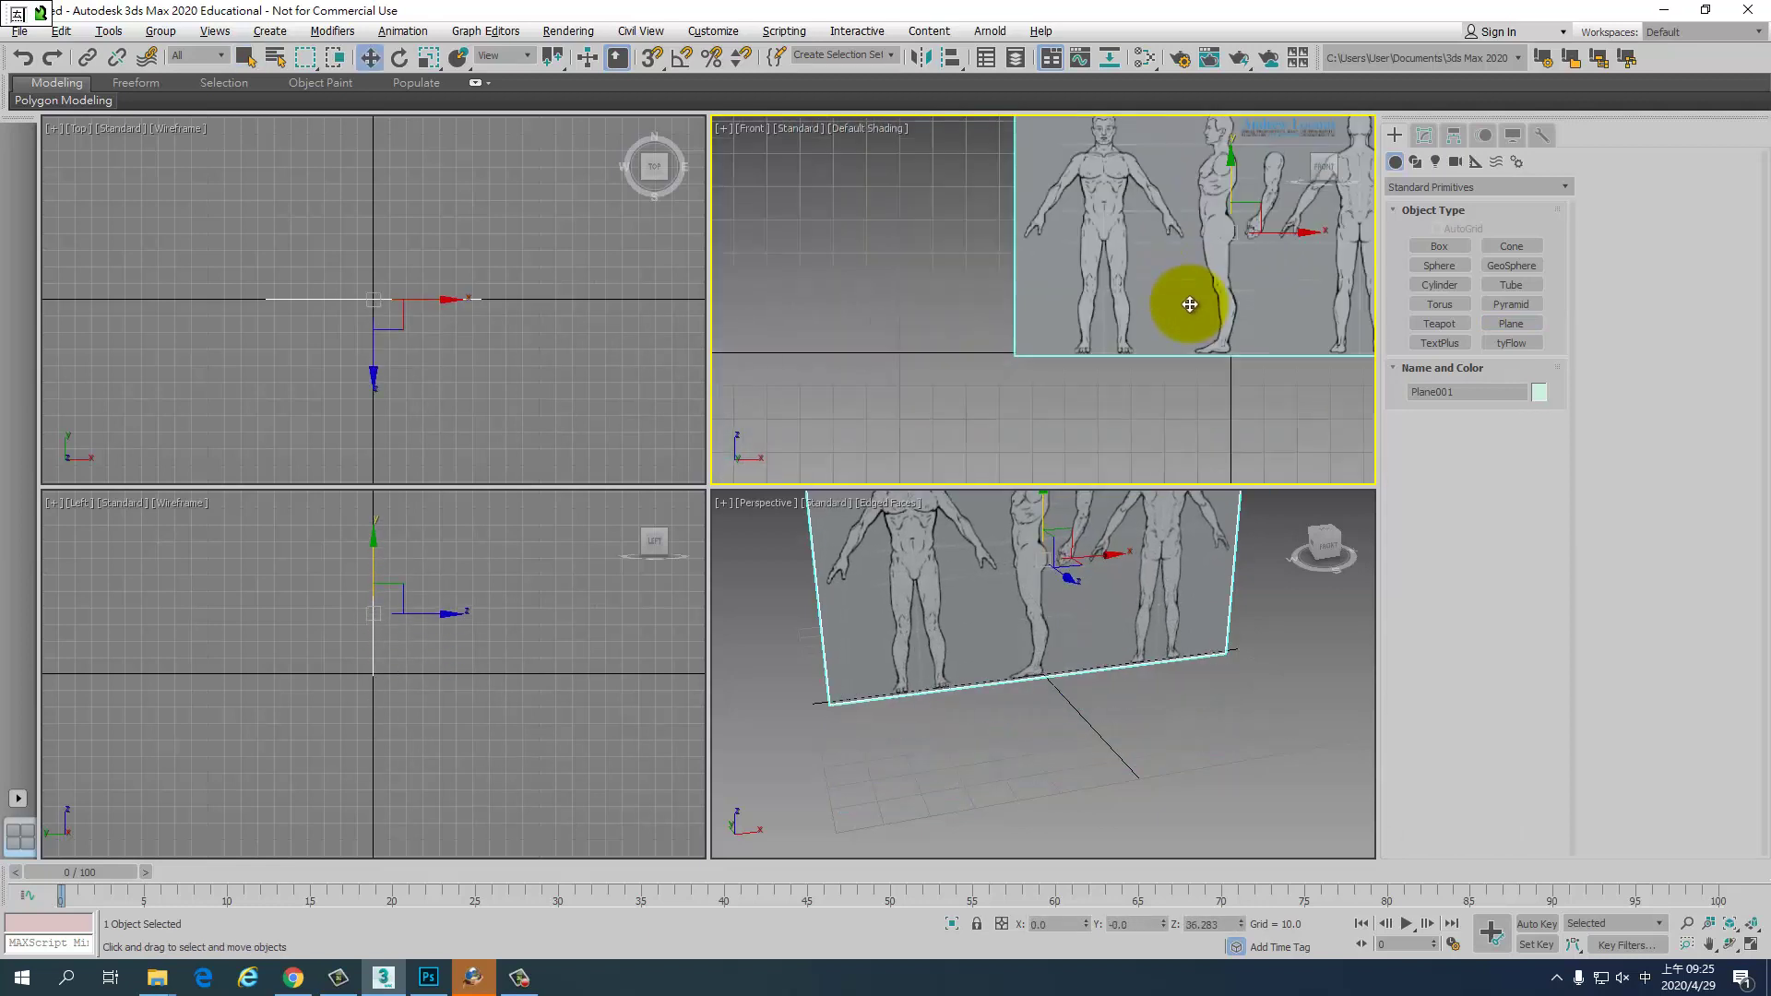
scroll(1167, 343, down, 2)
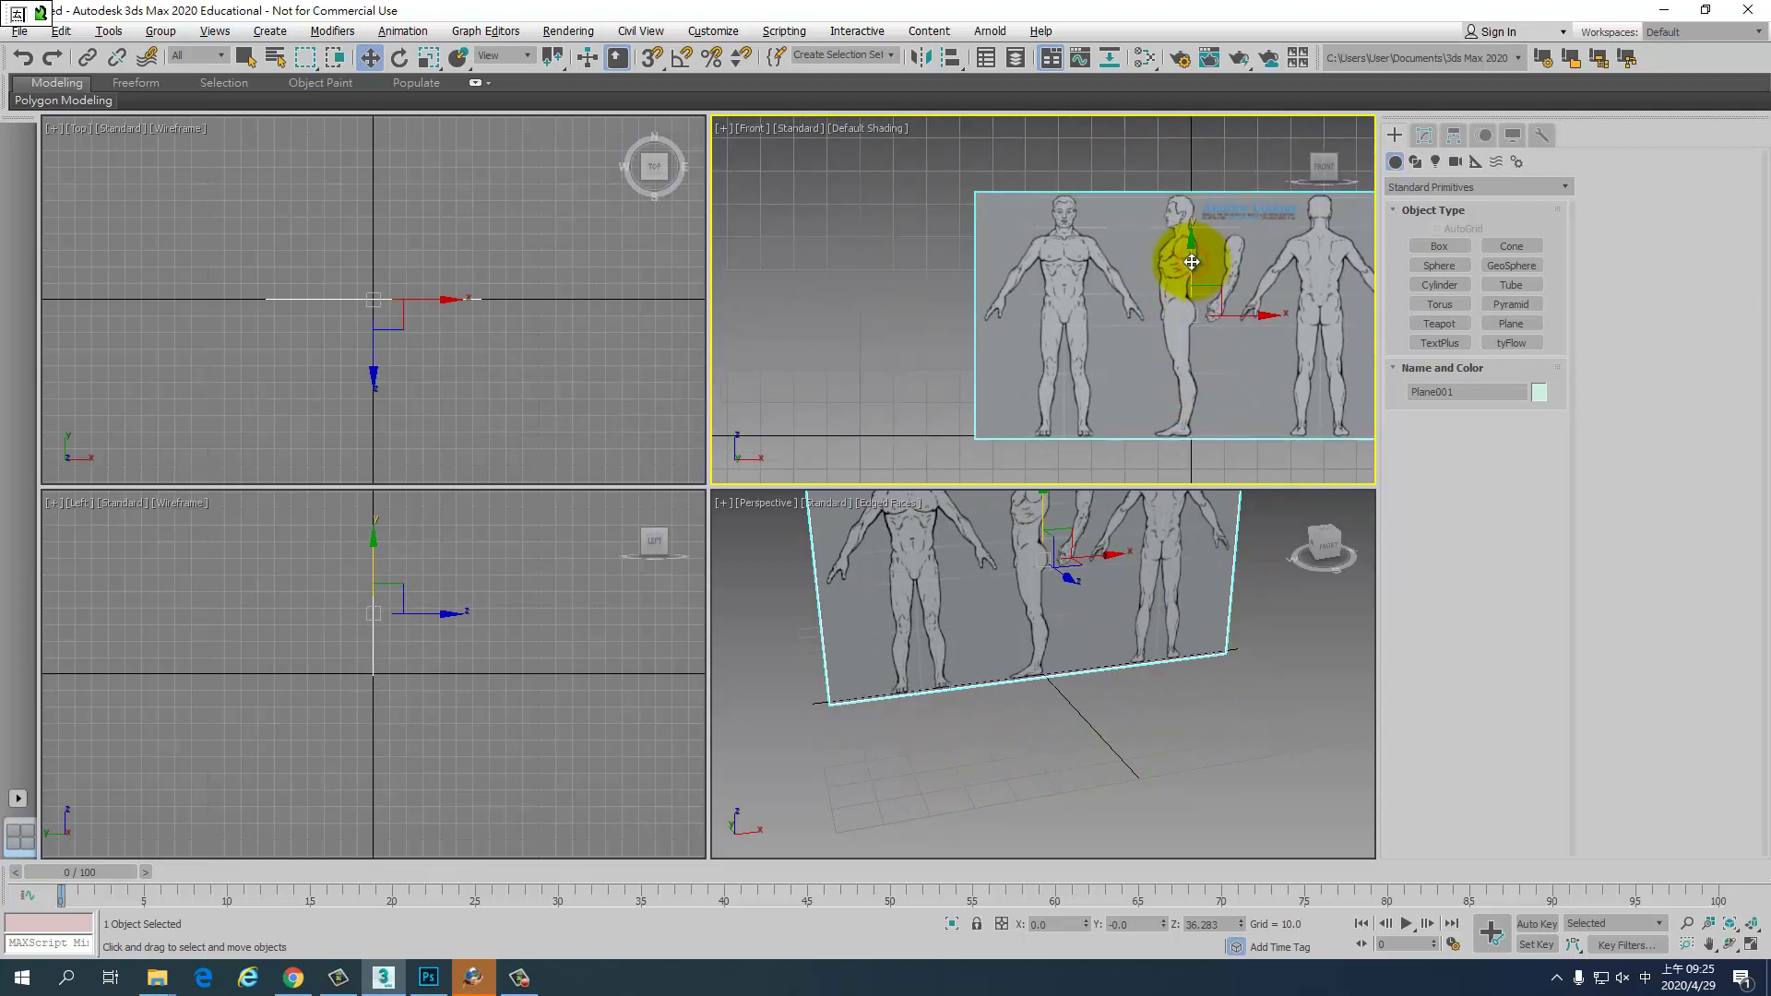
drag(1192, 262, 1190, 261)
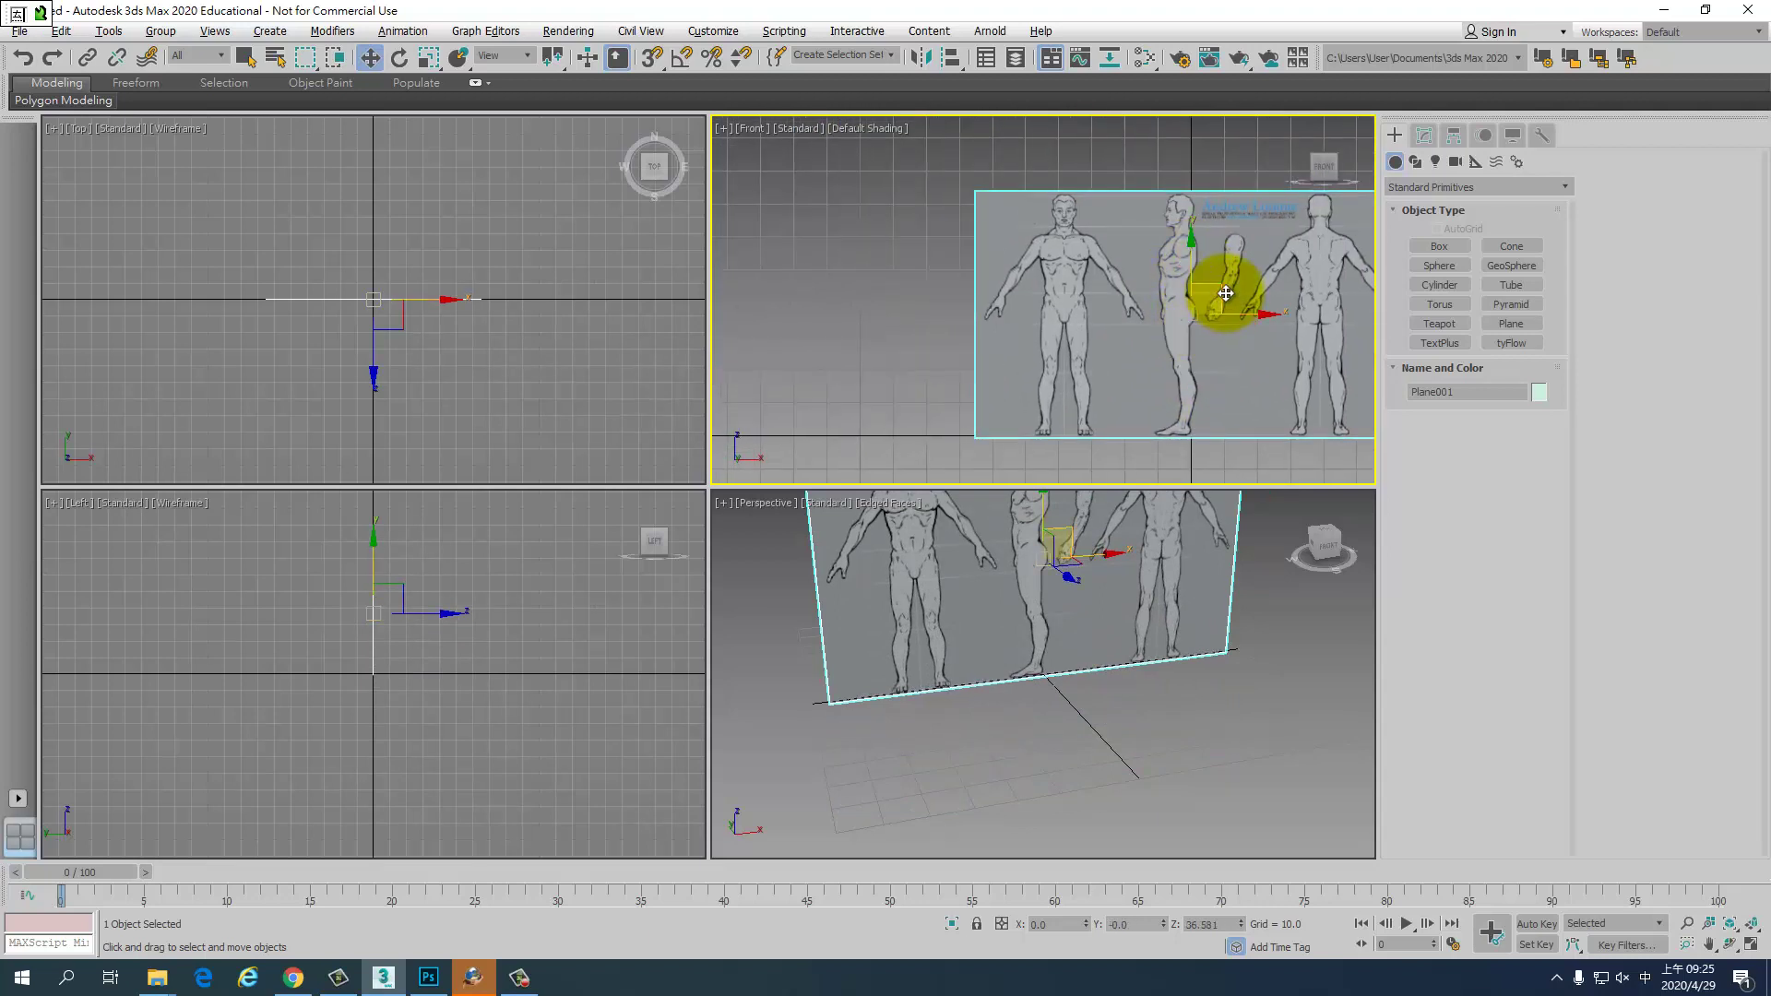
middle_drag(1207, 275, 1072, 283)
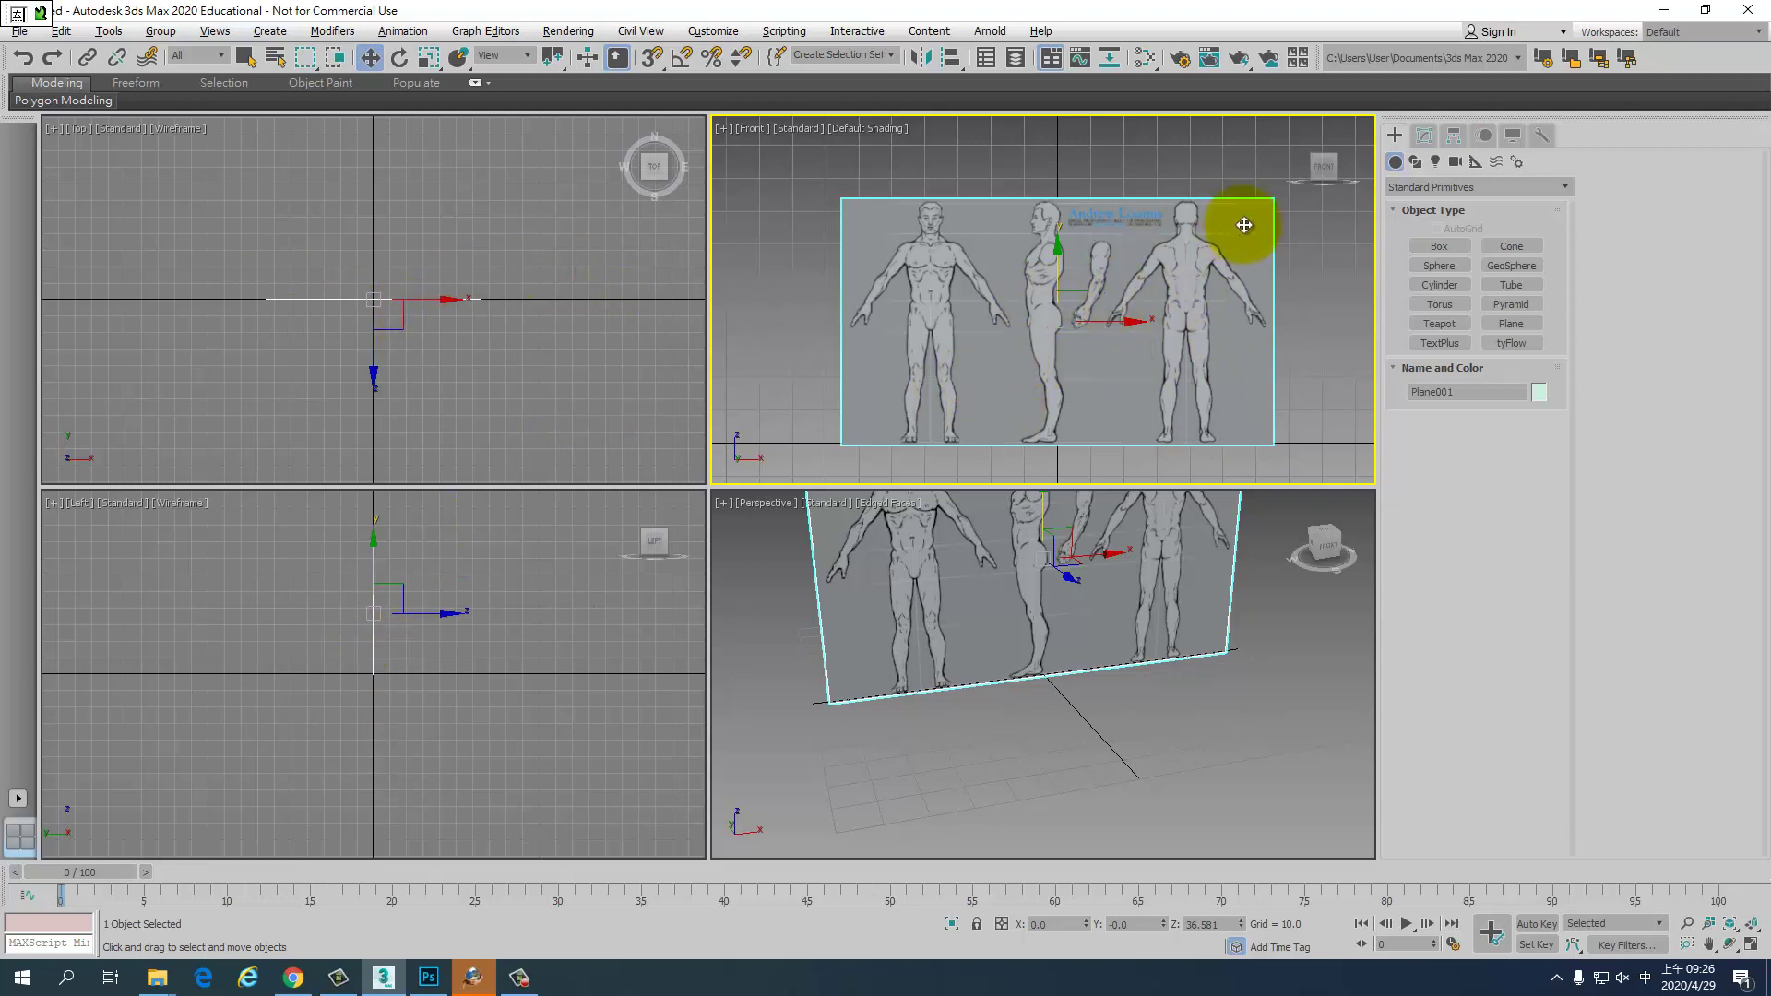
- Add a Slice modifier to Plane001 and enter its Slice Plane sub-object
click(1425, 135)
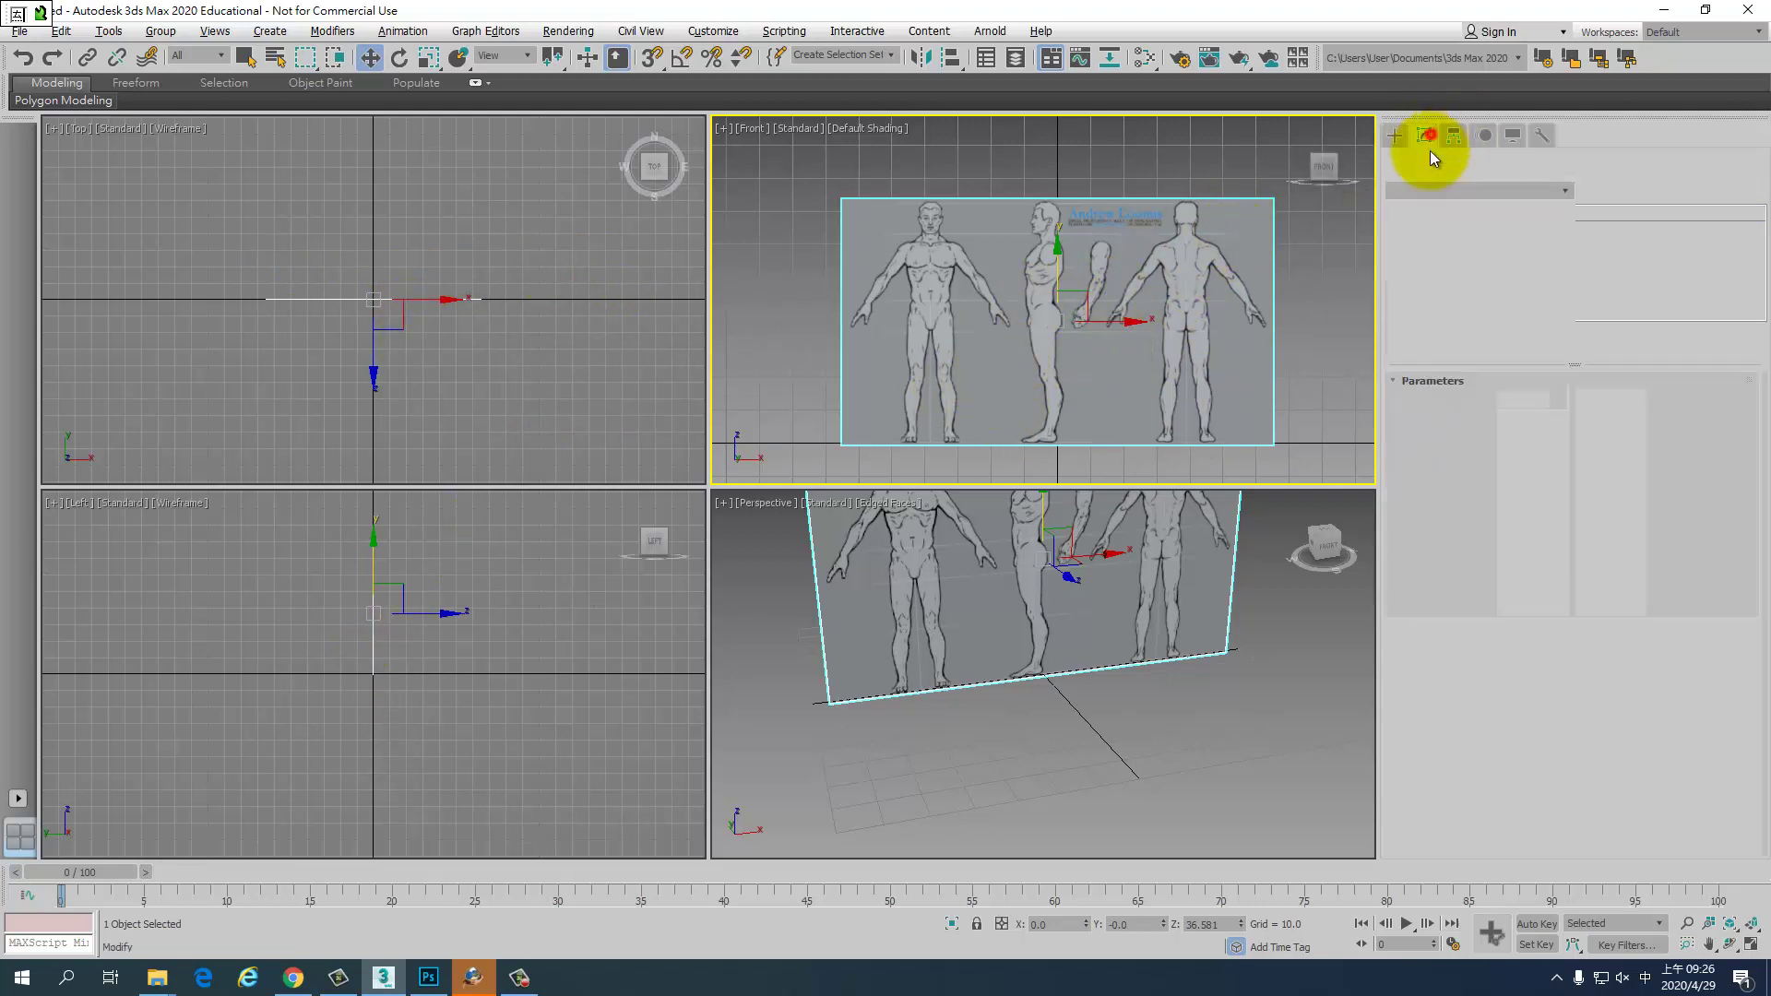
click(1565, 190)
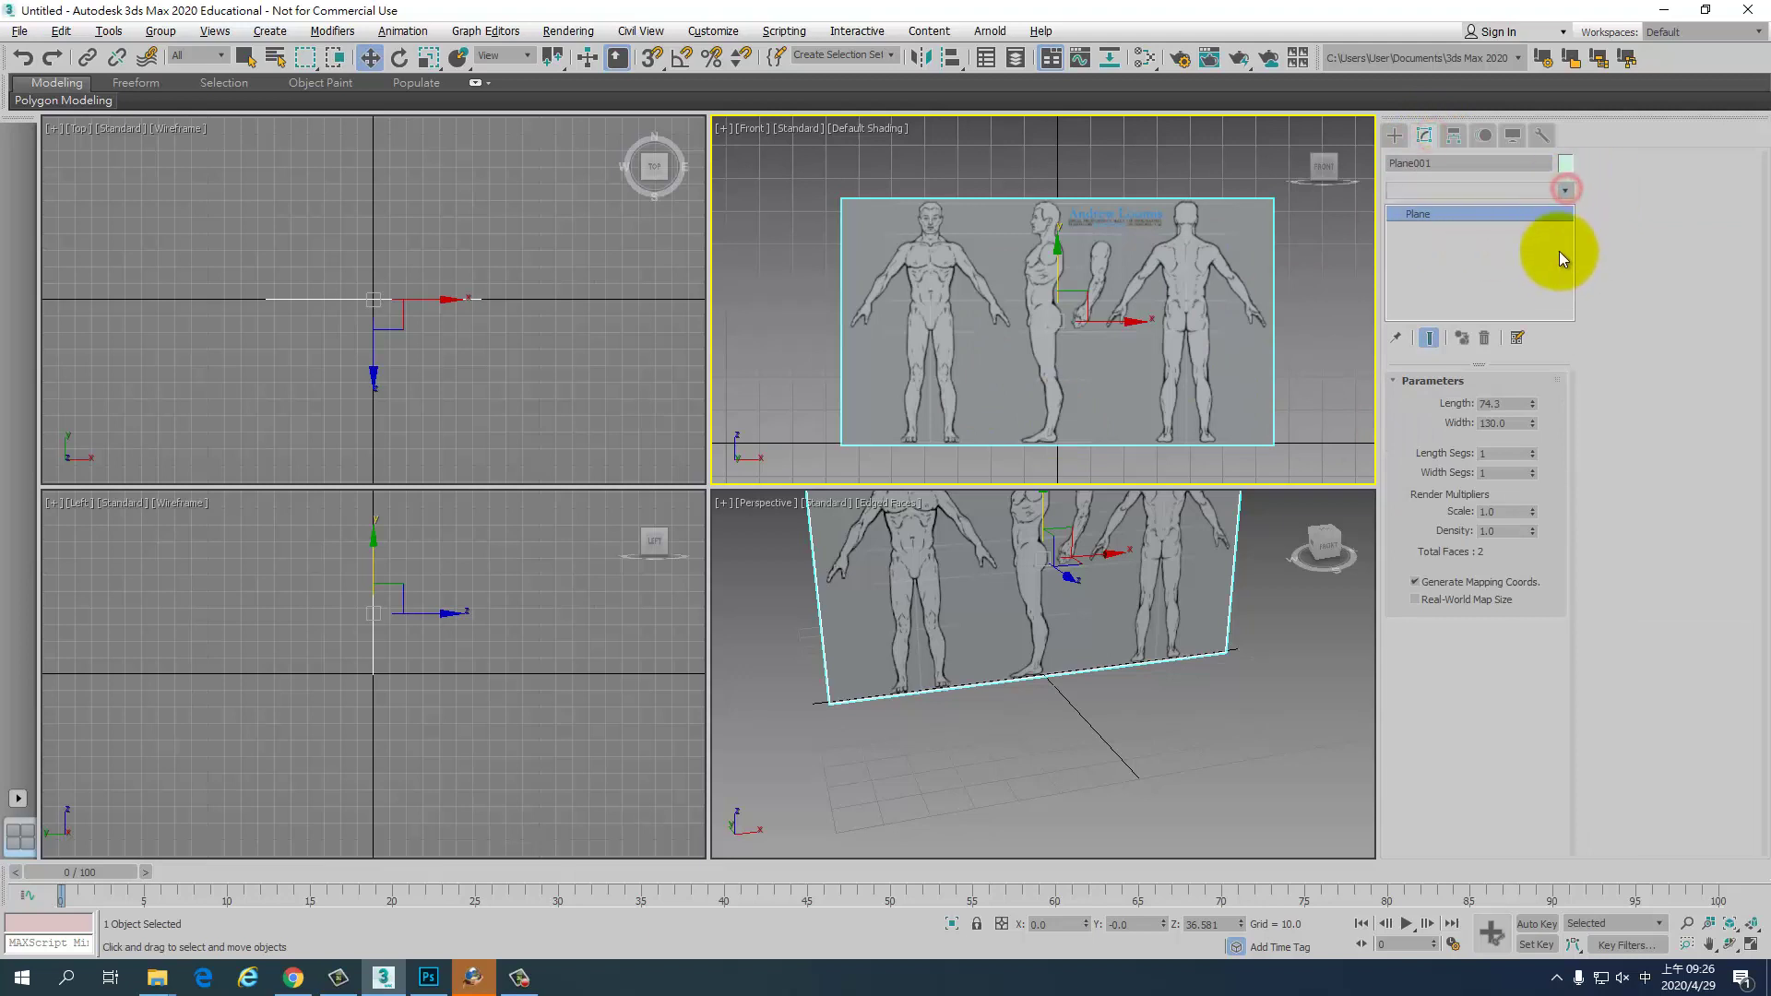
drag(1568, 389, 1597, 760)
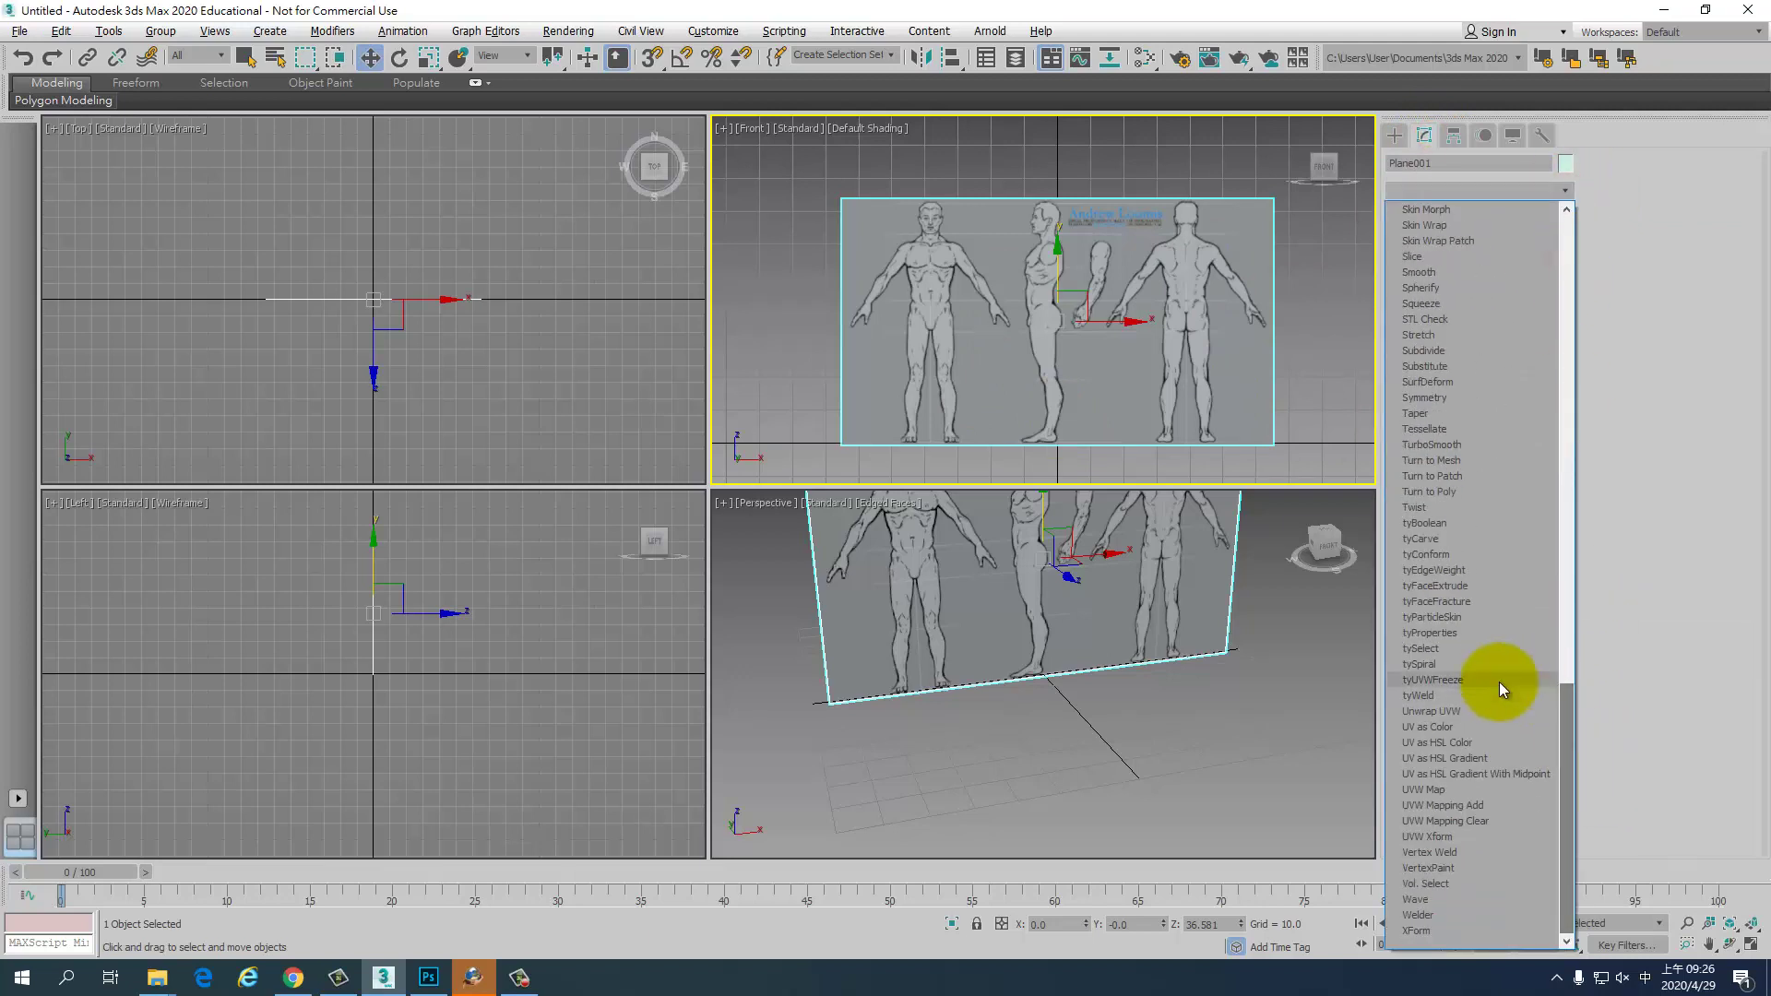
scroll(1498, 682, up, 2)
scroll(1469, 501, up, 3)
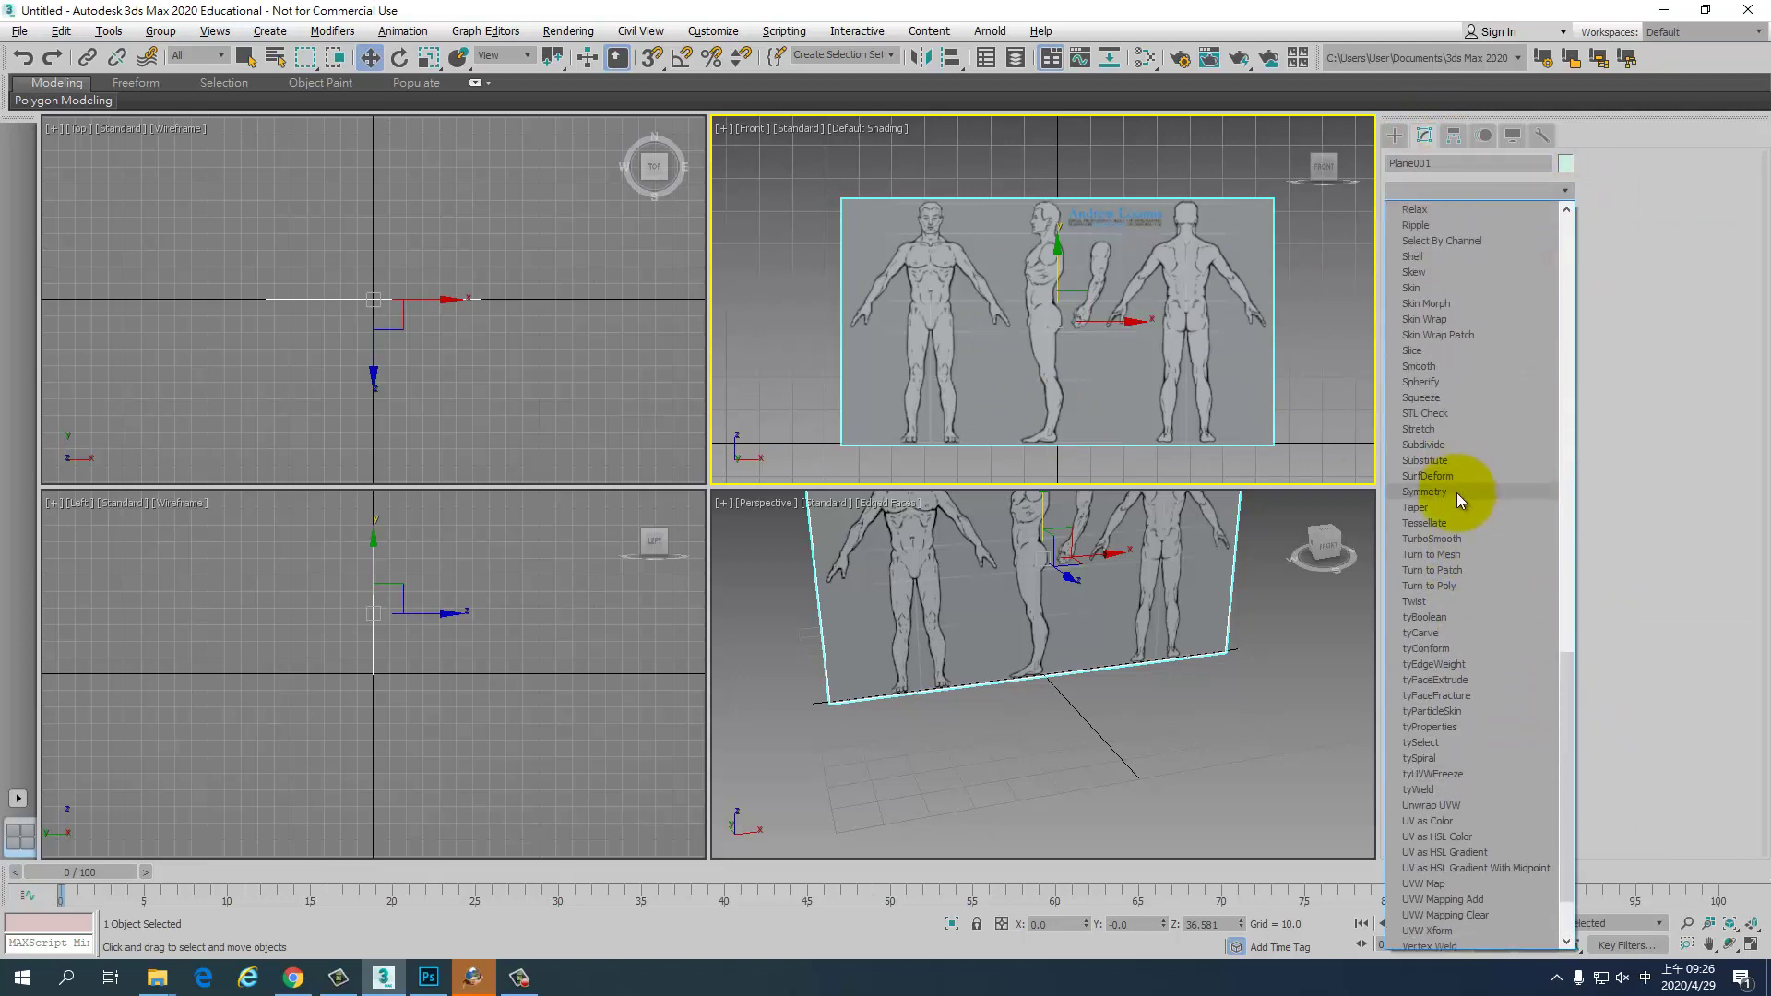
click(1440, 351)
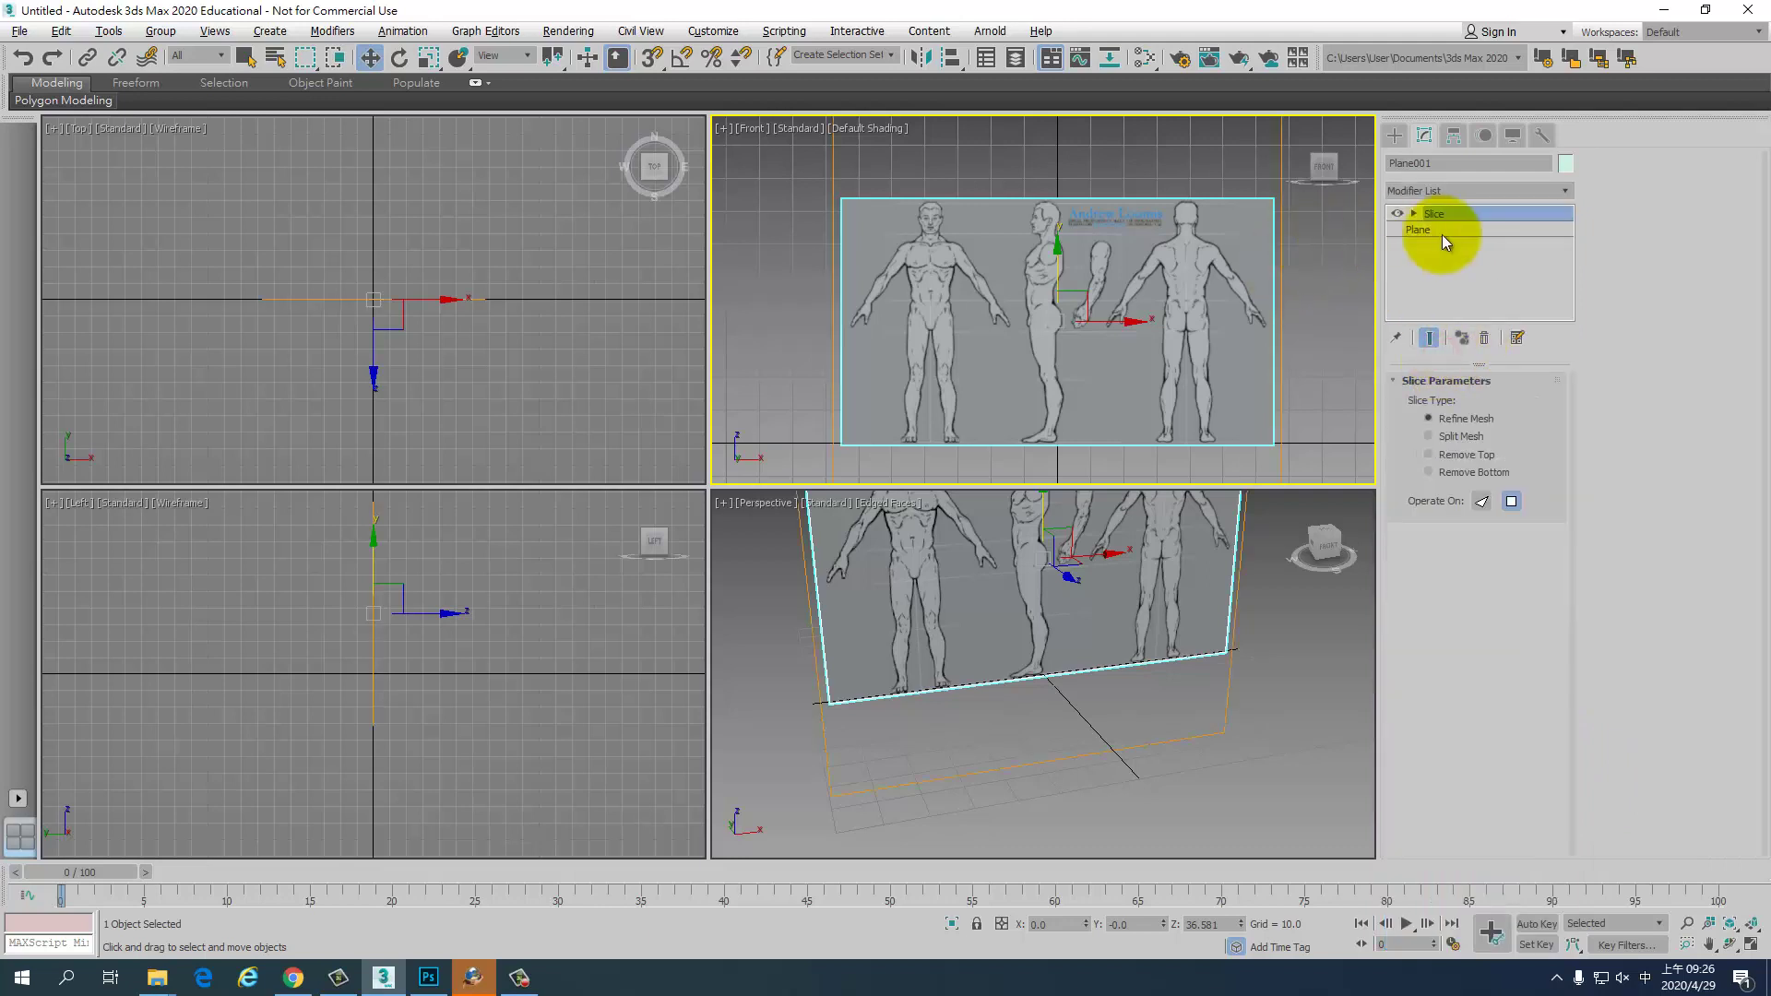
middle_drag(296, 257, 324, 278)
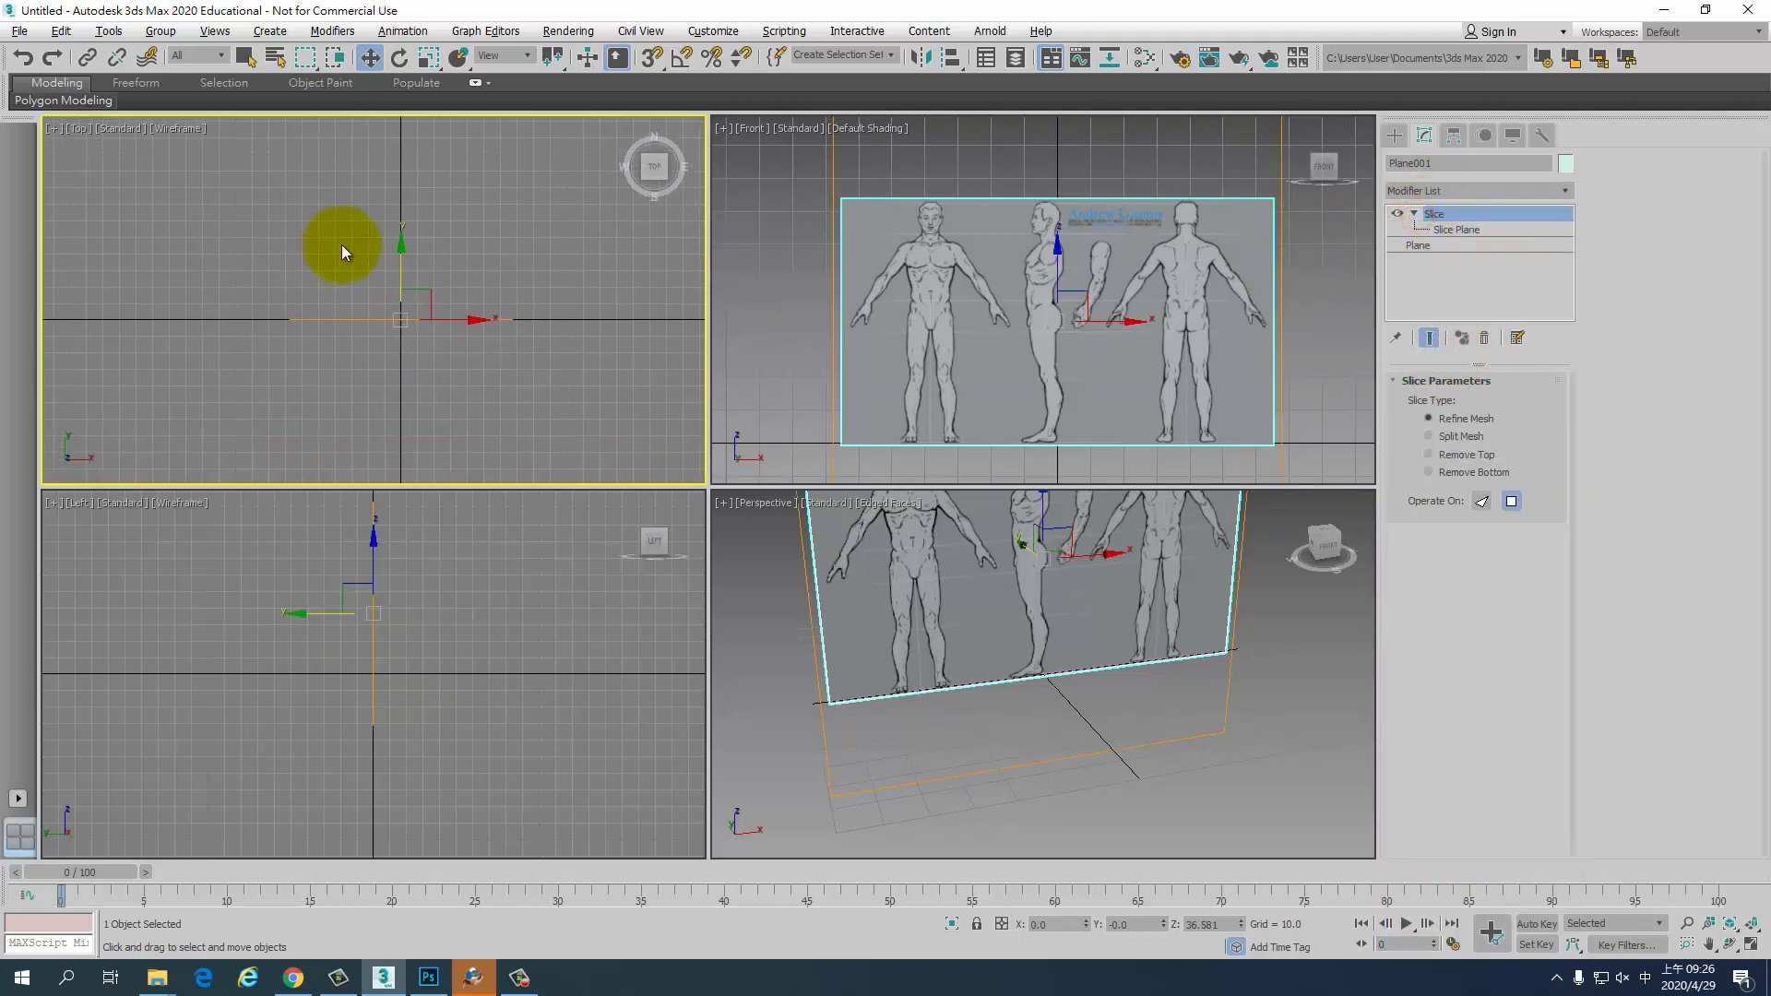
click(1468, 231)
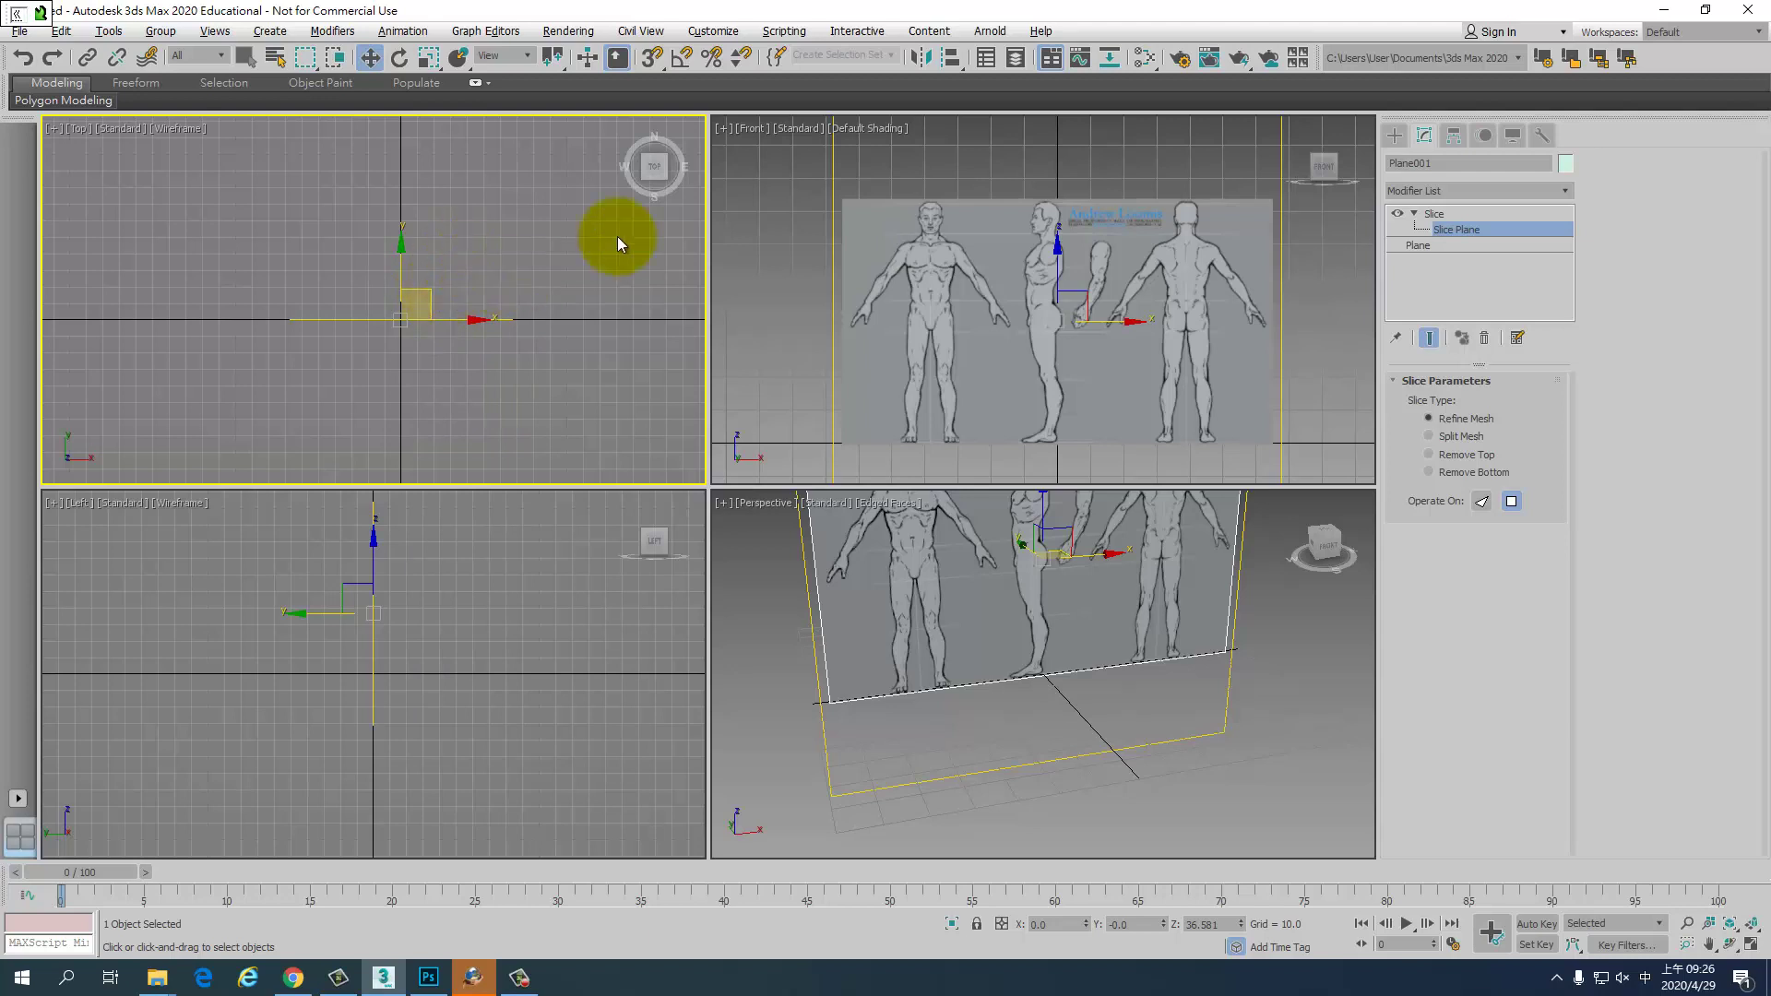
- Rotate the cutting plane upright to about -85 degrees and set the removed side
key(e)
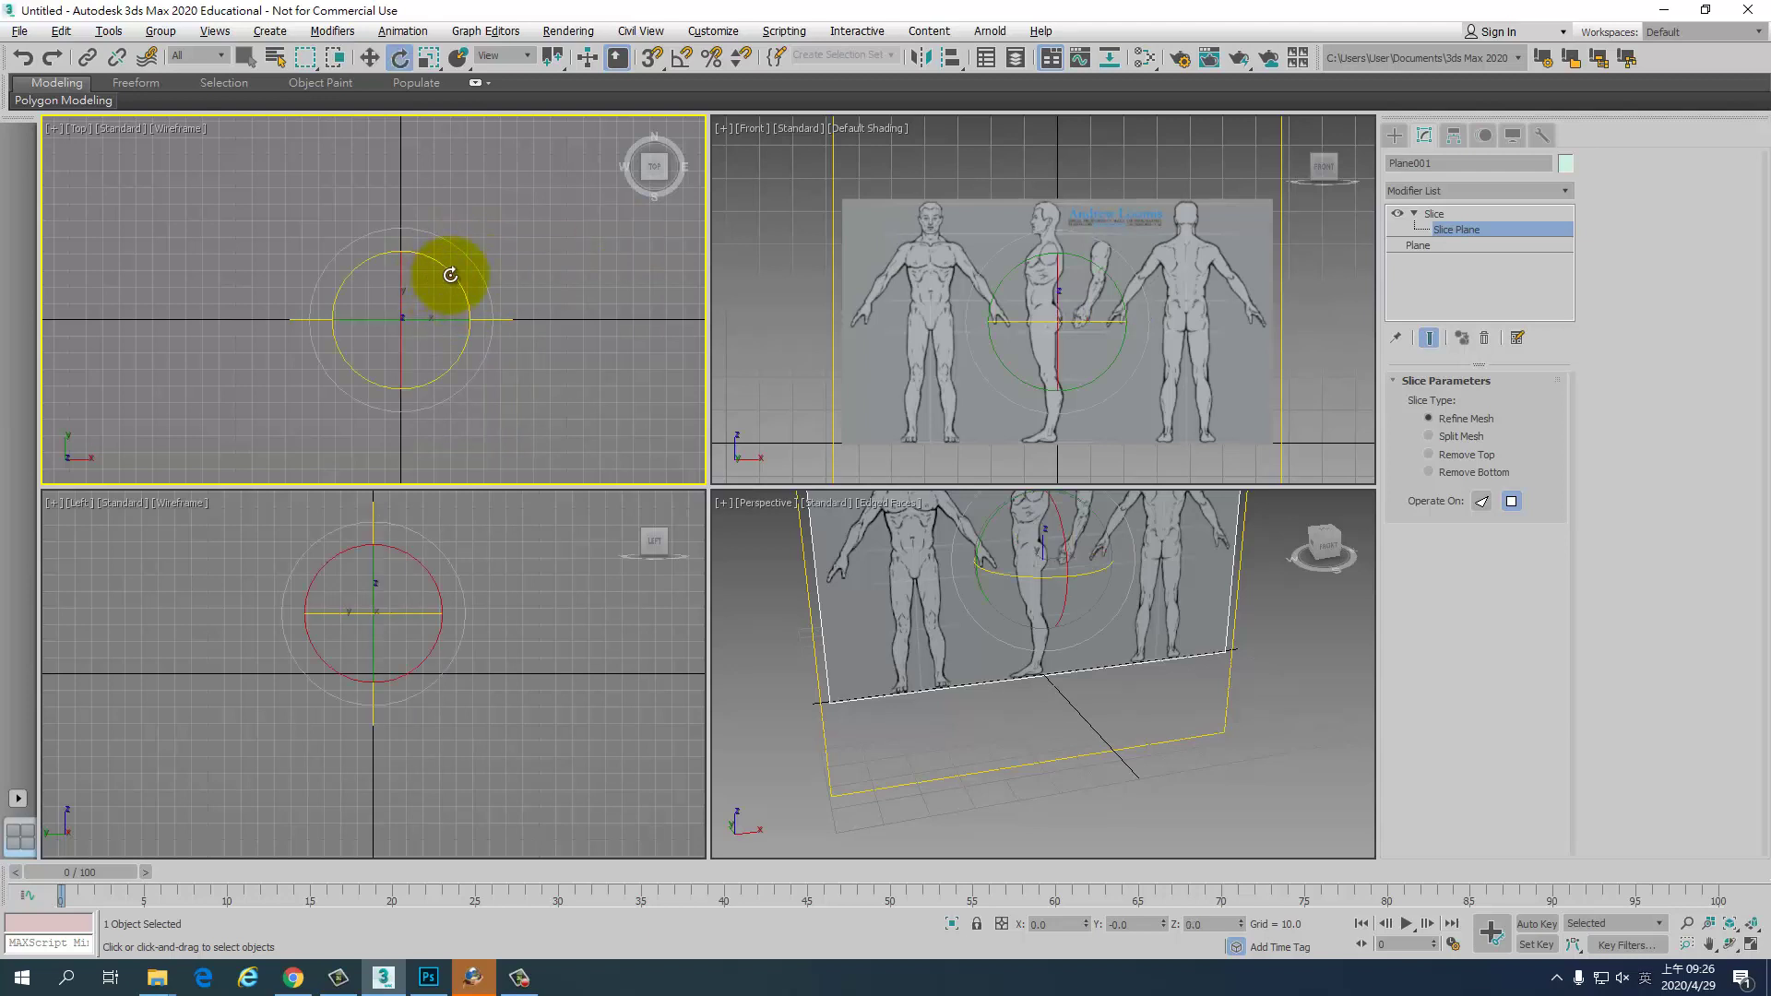
mouse_move(449, 275)
mouse_down()
mouse_move(452, 323)
mouse_move(394, 466)
mouse_move(435, 296)
mouse_move(348, 169)
mouse_move(412, 178)
mouse_move(411, 196)
mouse_up()
key(a)
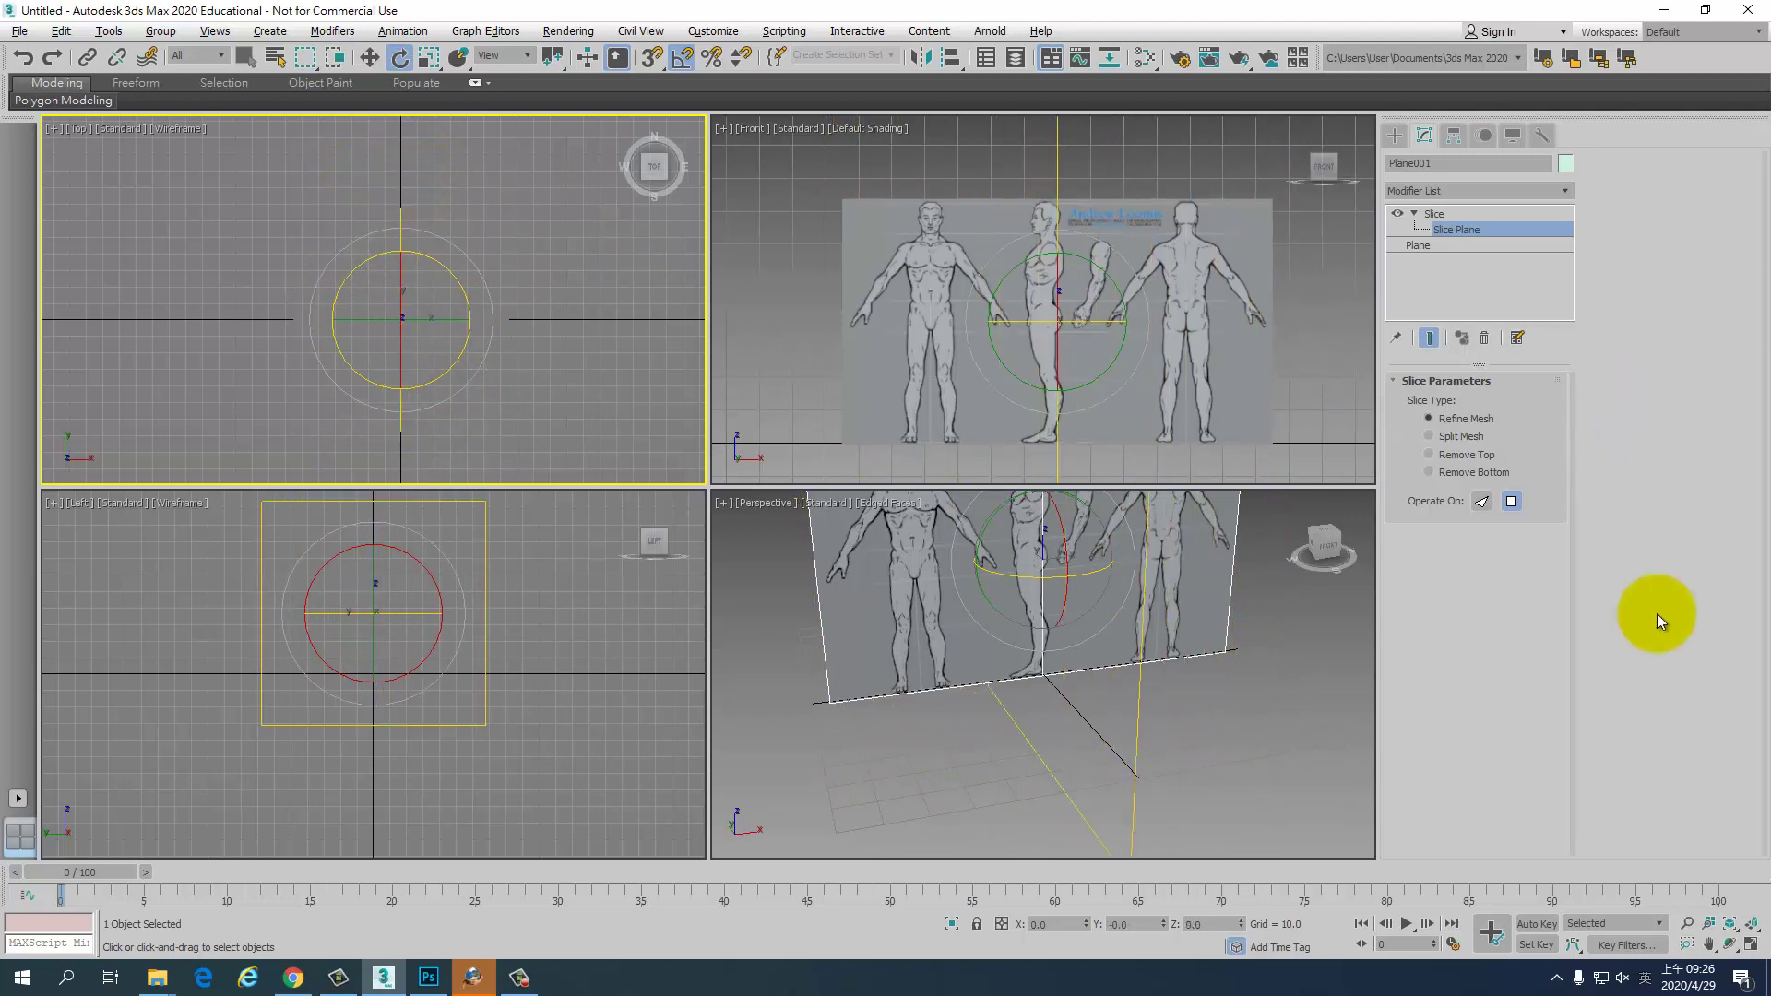
click(1455, 457)
click(1449, 474)
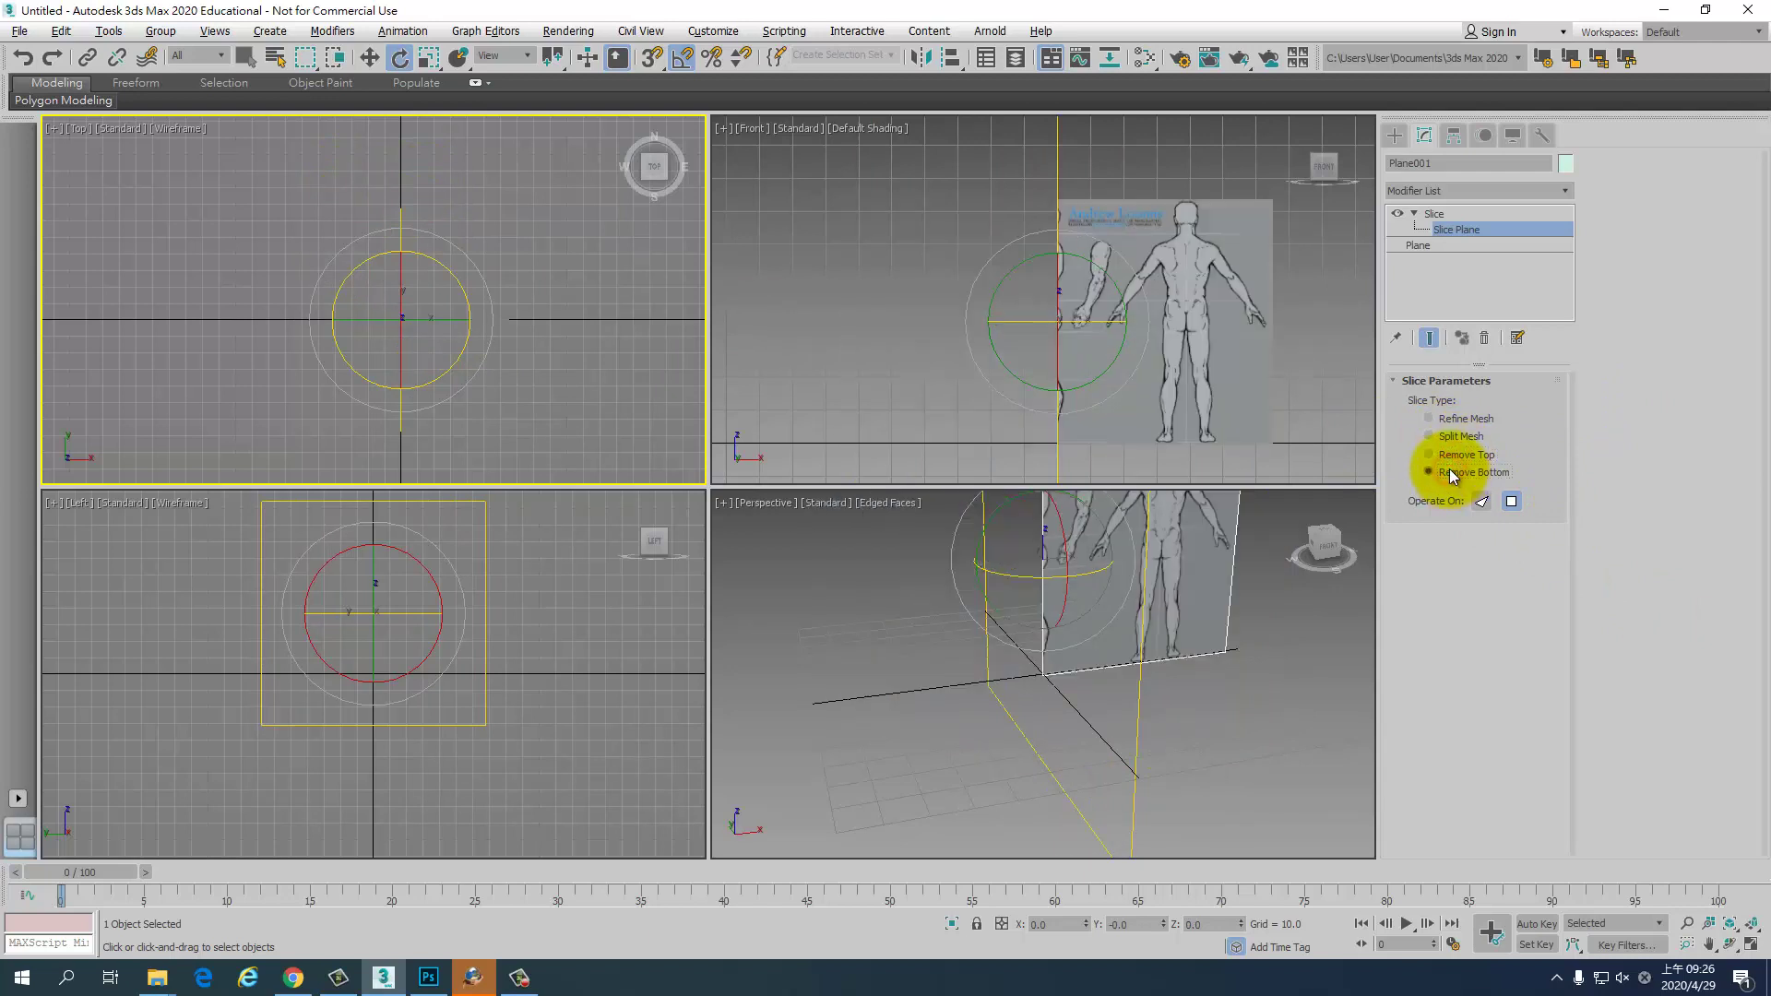
click(1449, 457)
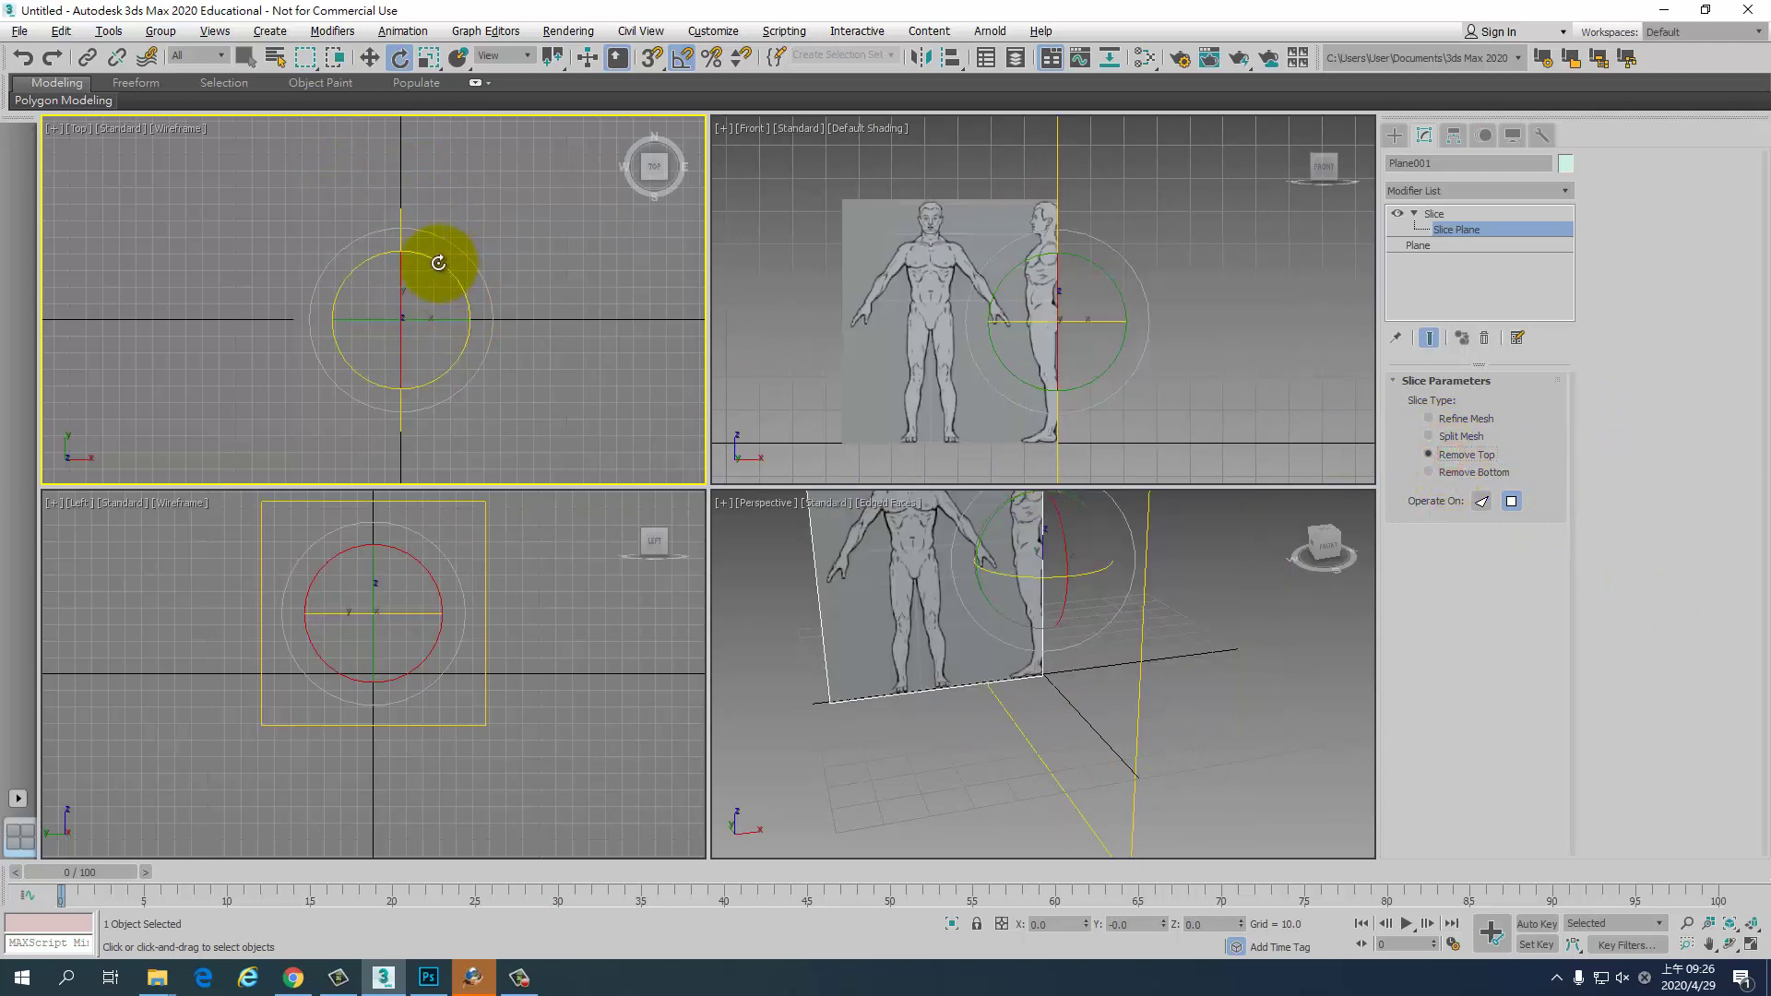
drag(435, 267, 463, 401)
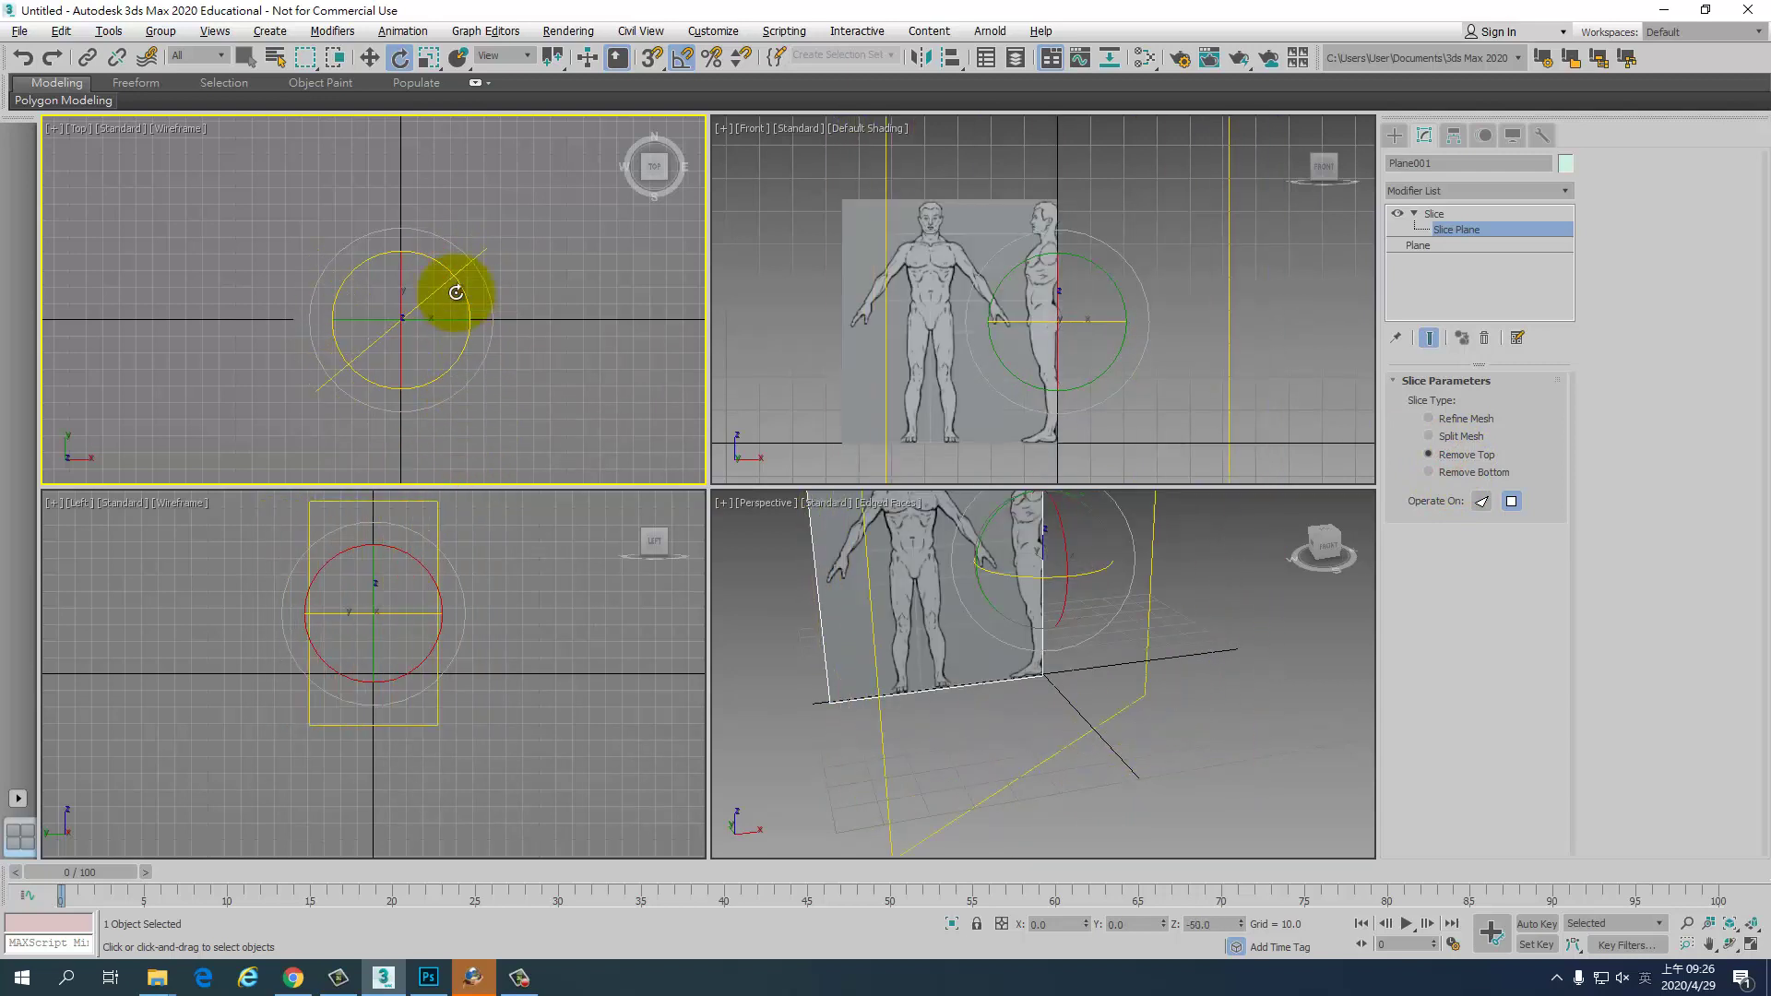
mouse_move(455, 289)
mouse_down()
mouse_move(472, 366)
mouse_move(467, 344)
mouse_up()
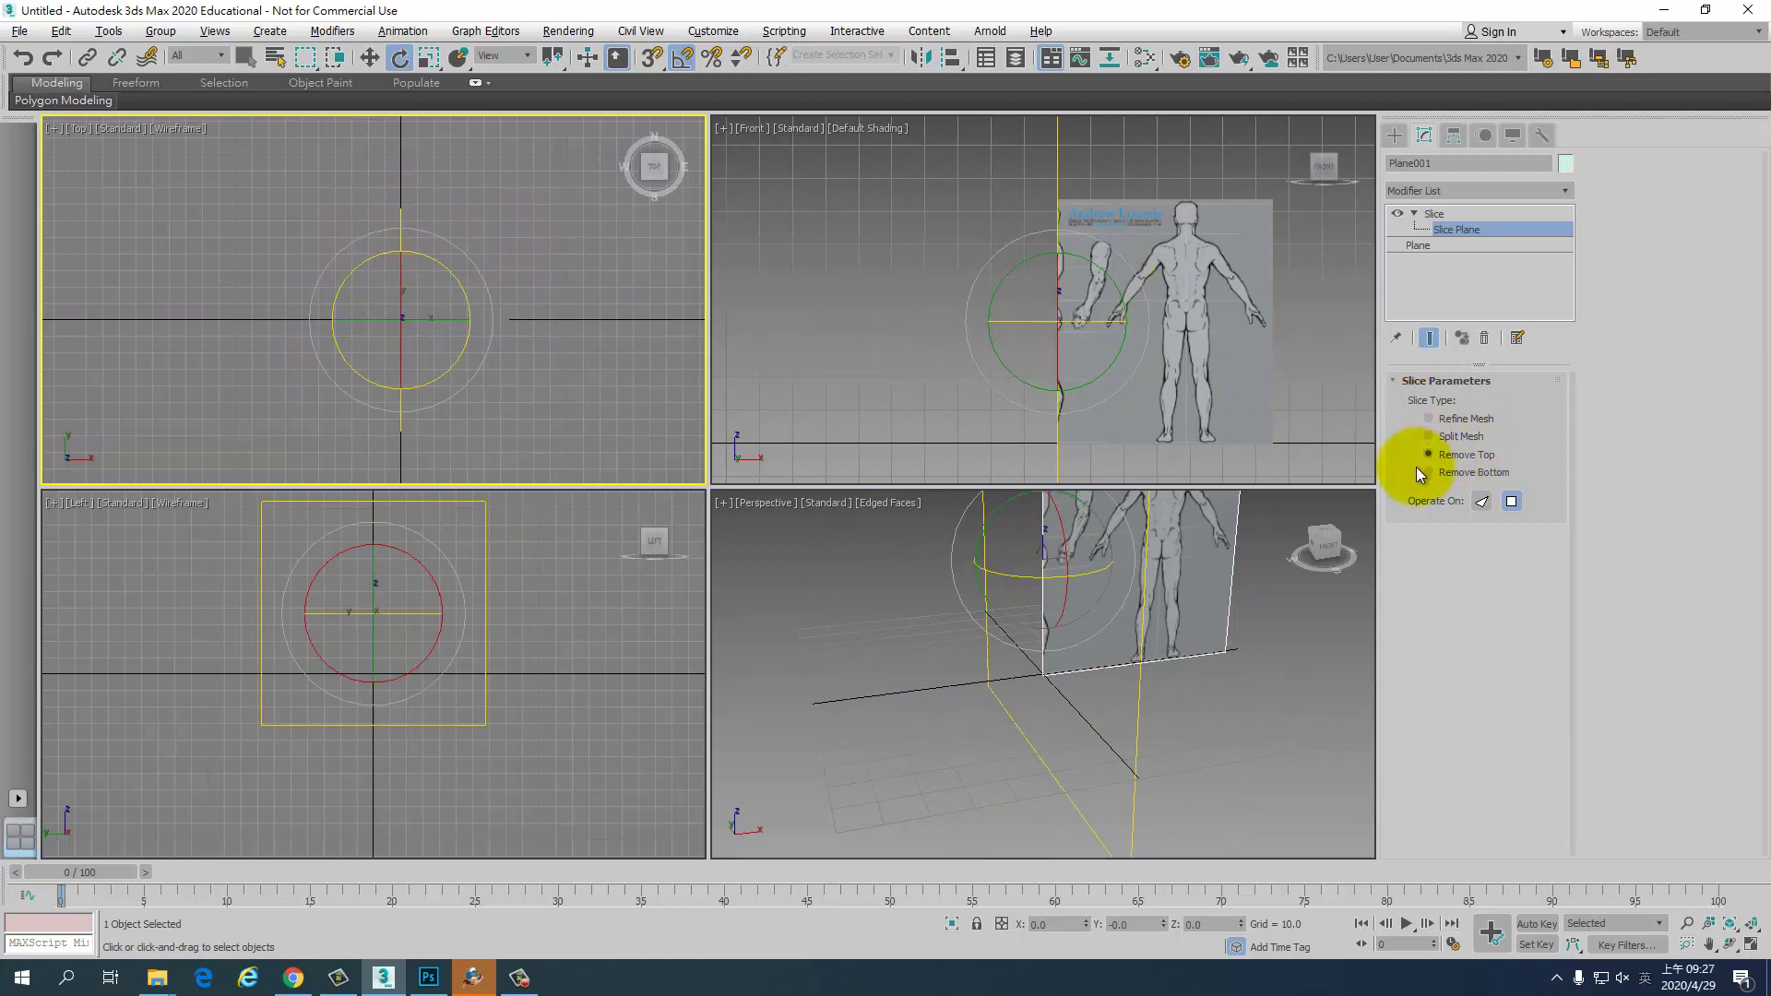
click(1450, 471)
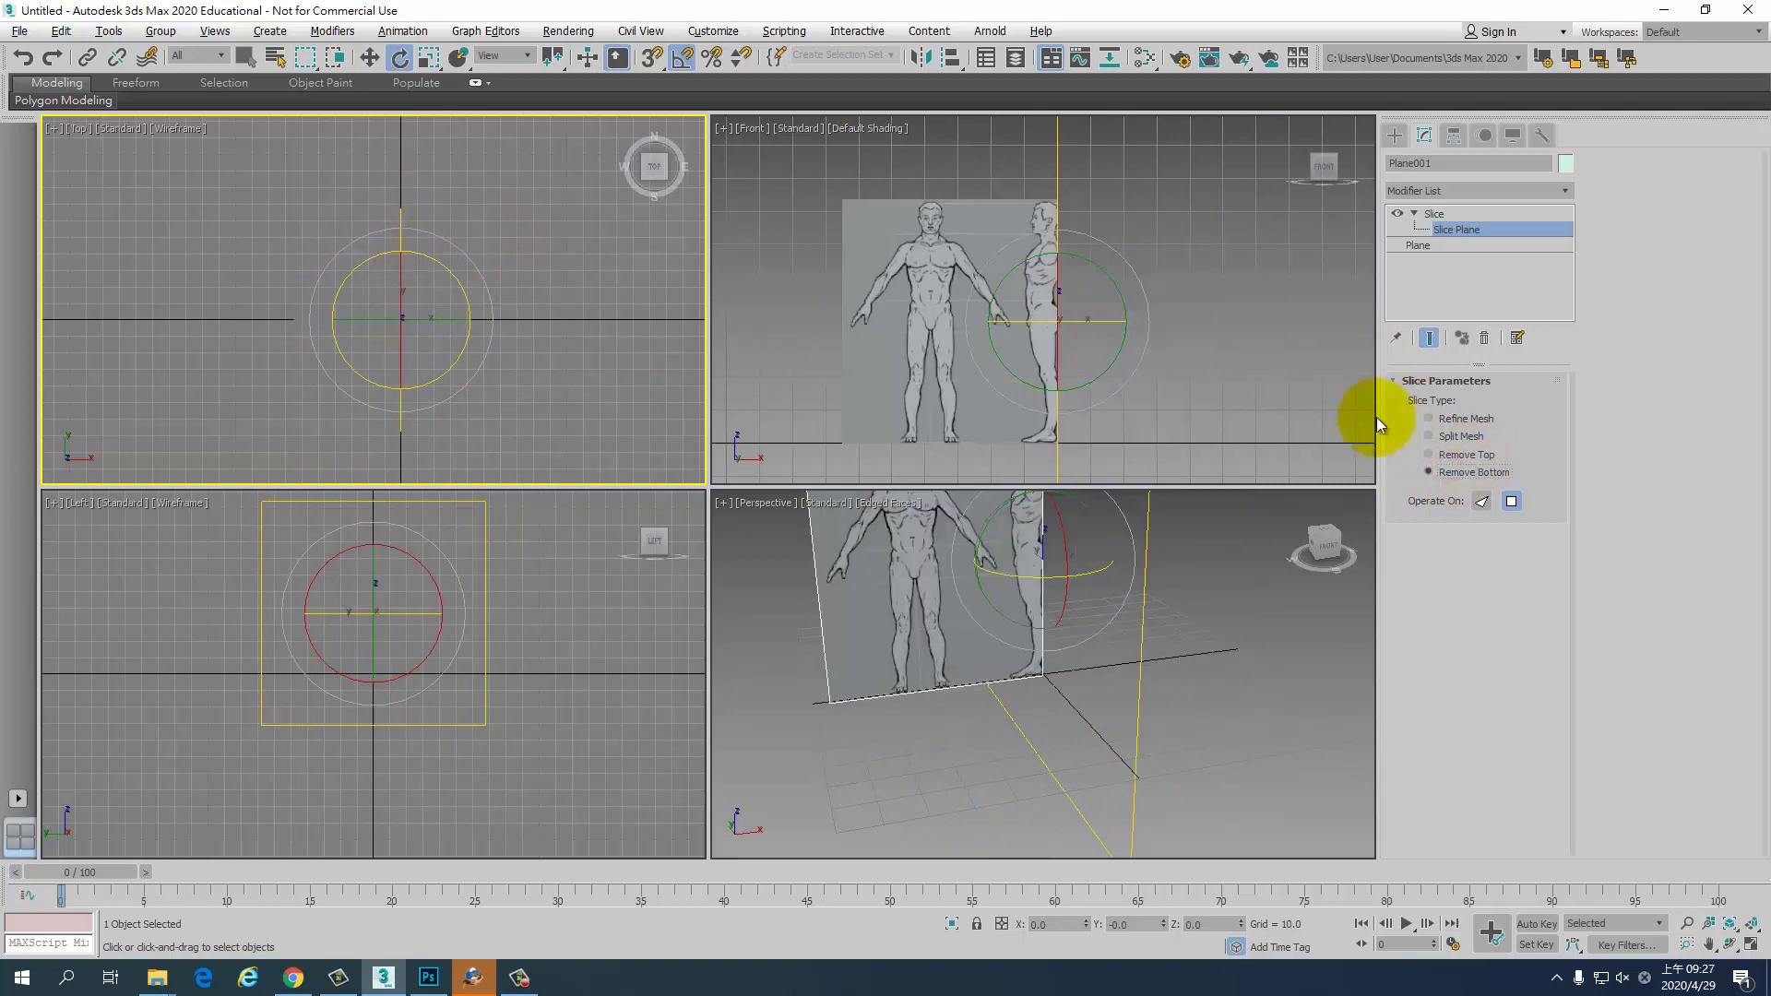
- Shift the cut left to isolate the front figure, then return to the Slice level
key(w)
click(1025, 286)
drag(1120, 316, 1075, 332)
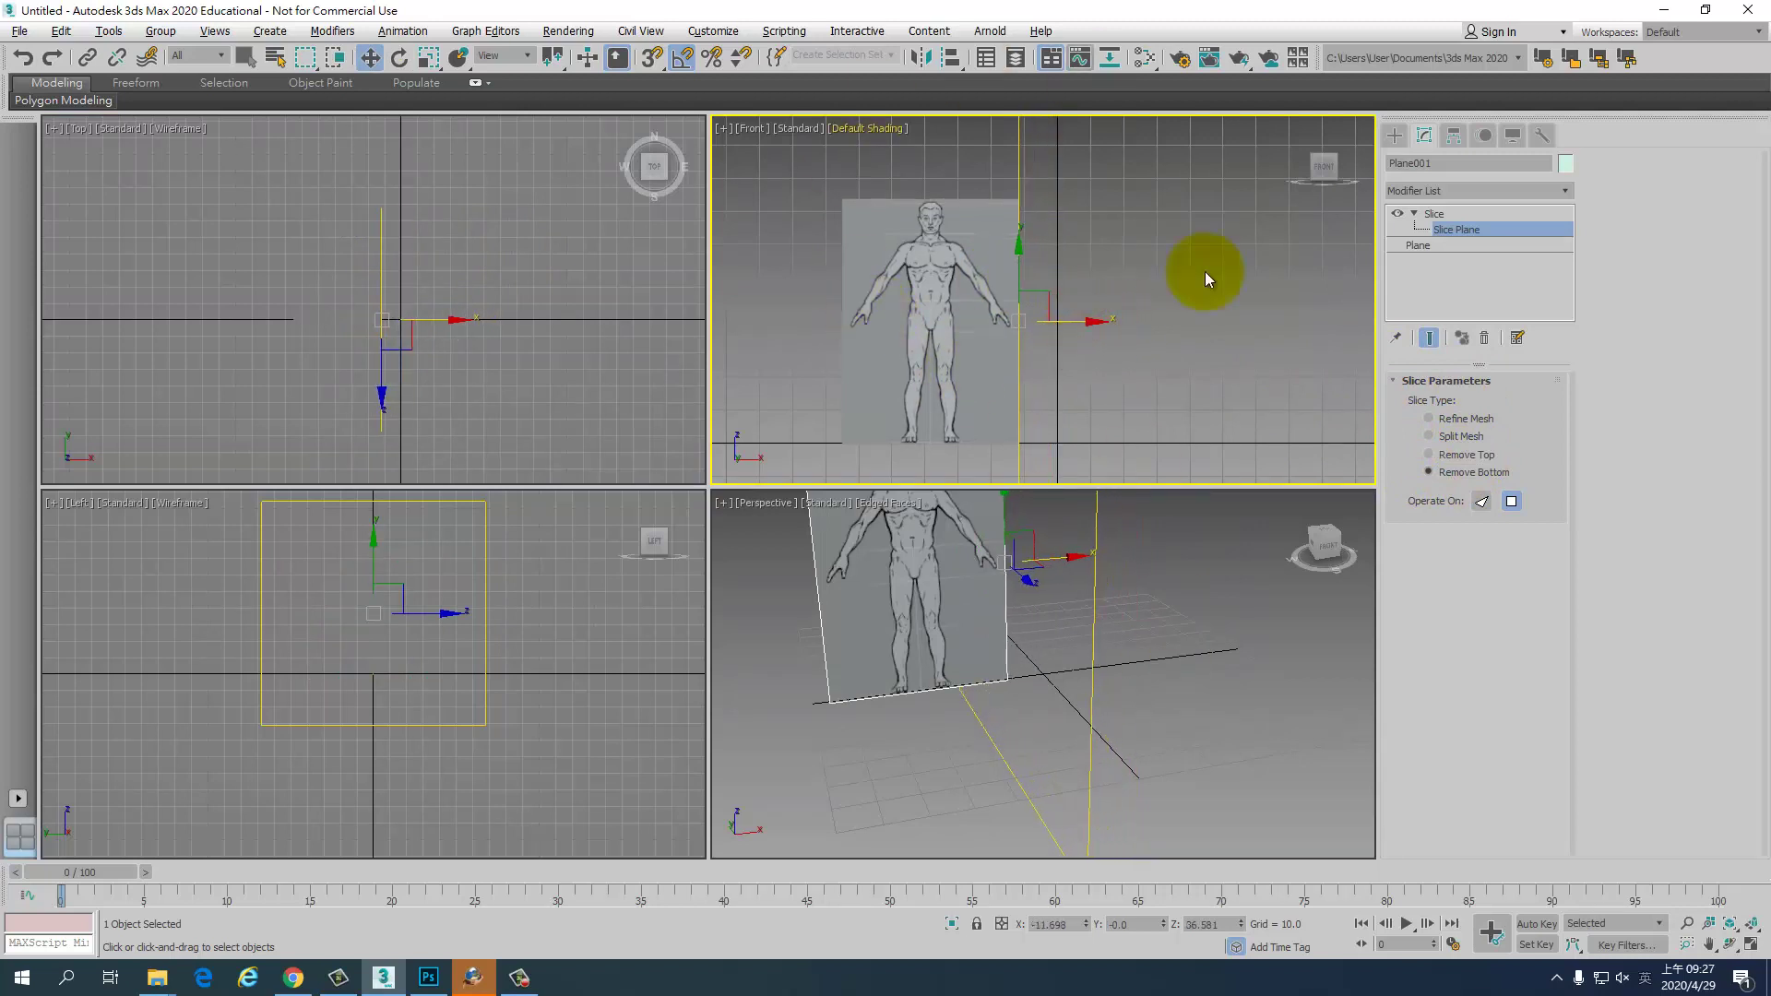
click(1477, 214)
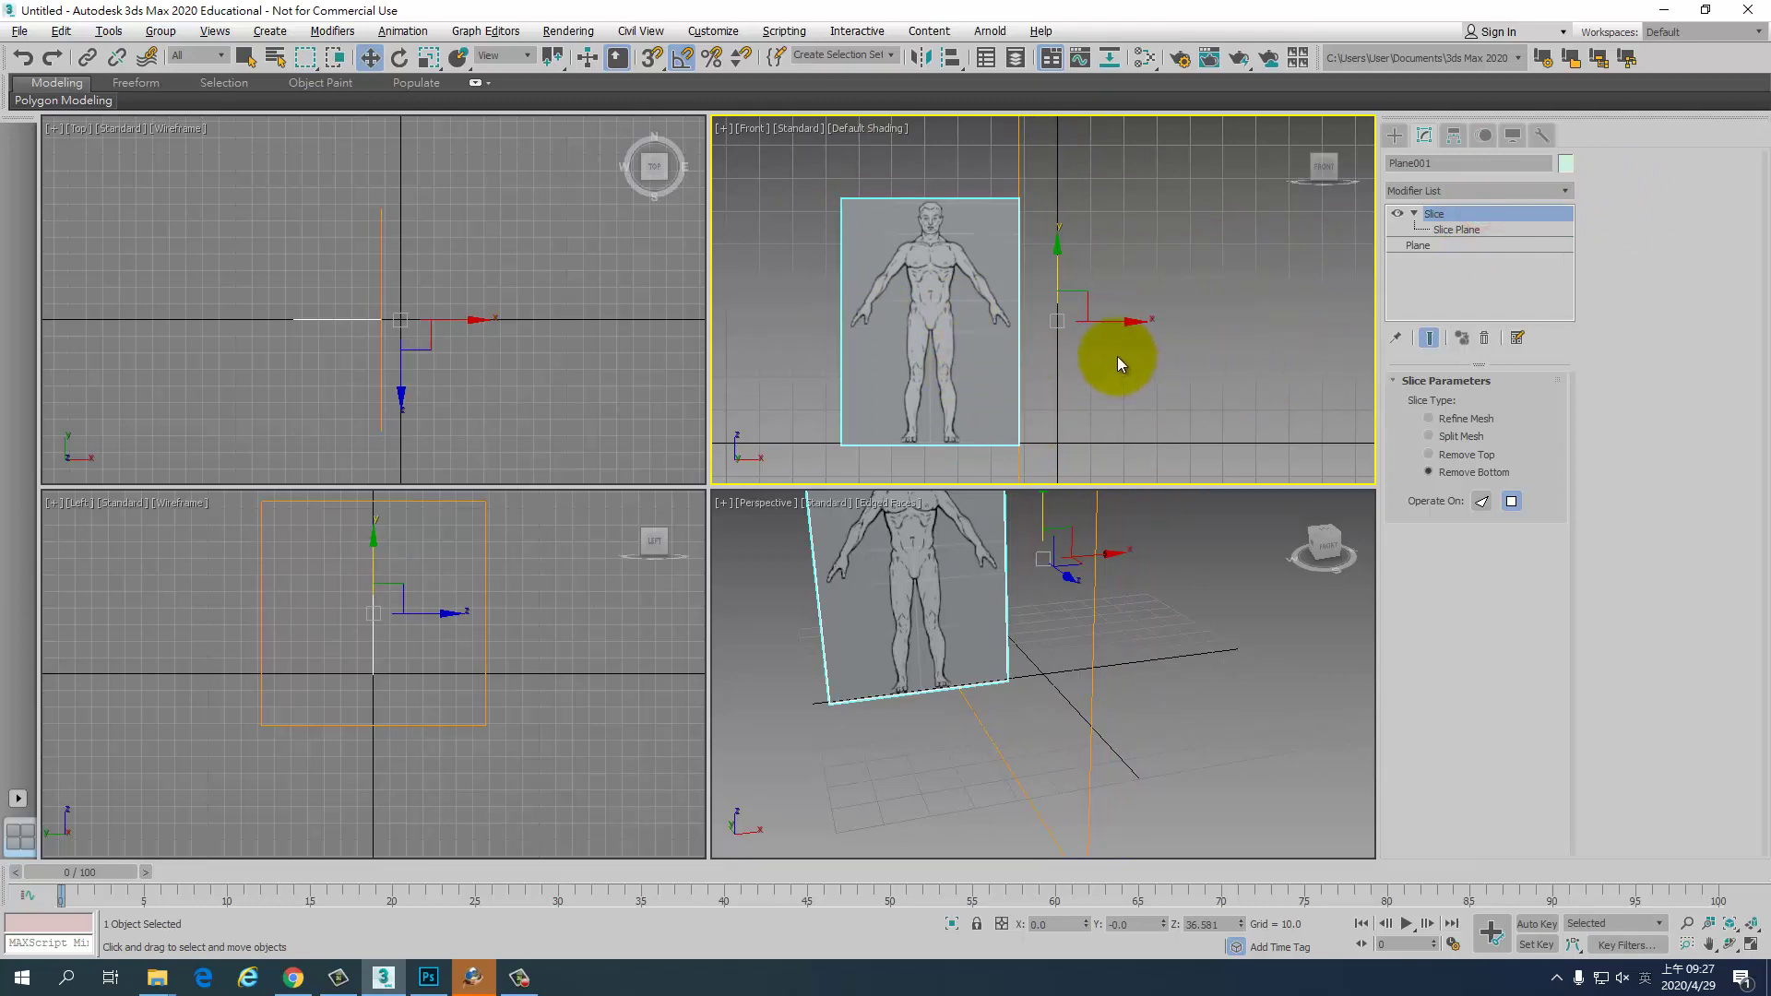
- Maximize the Front view and slide Plane001 along X until the figure is centered
scroll(1097, 341, up, 3)
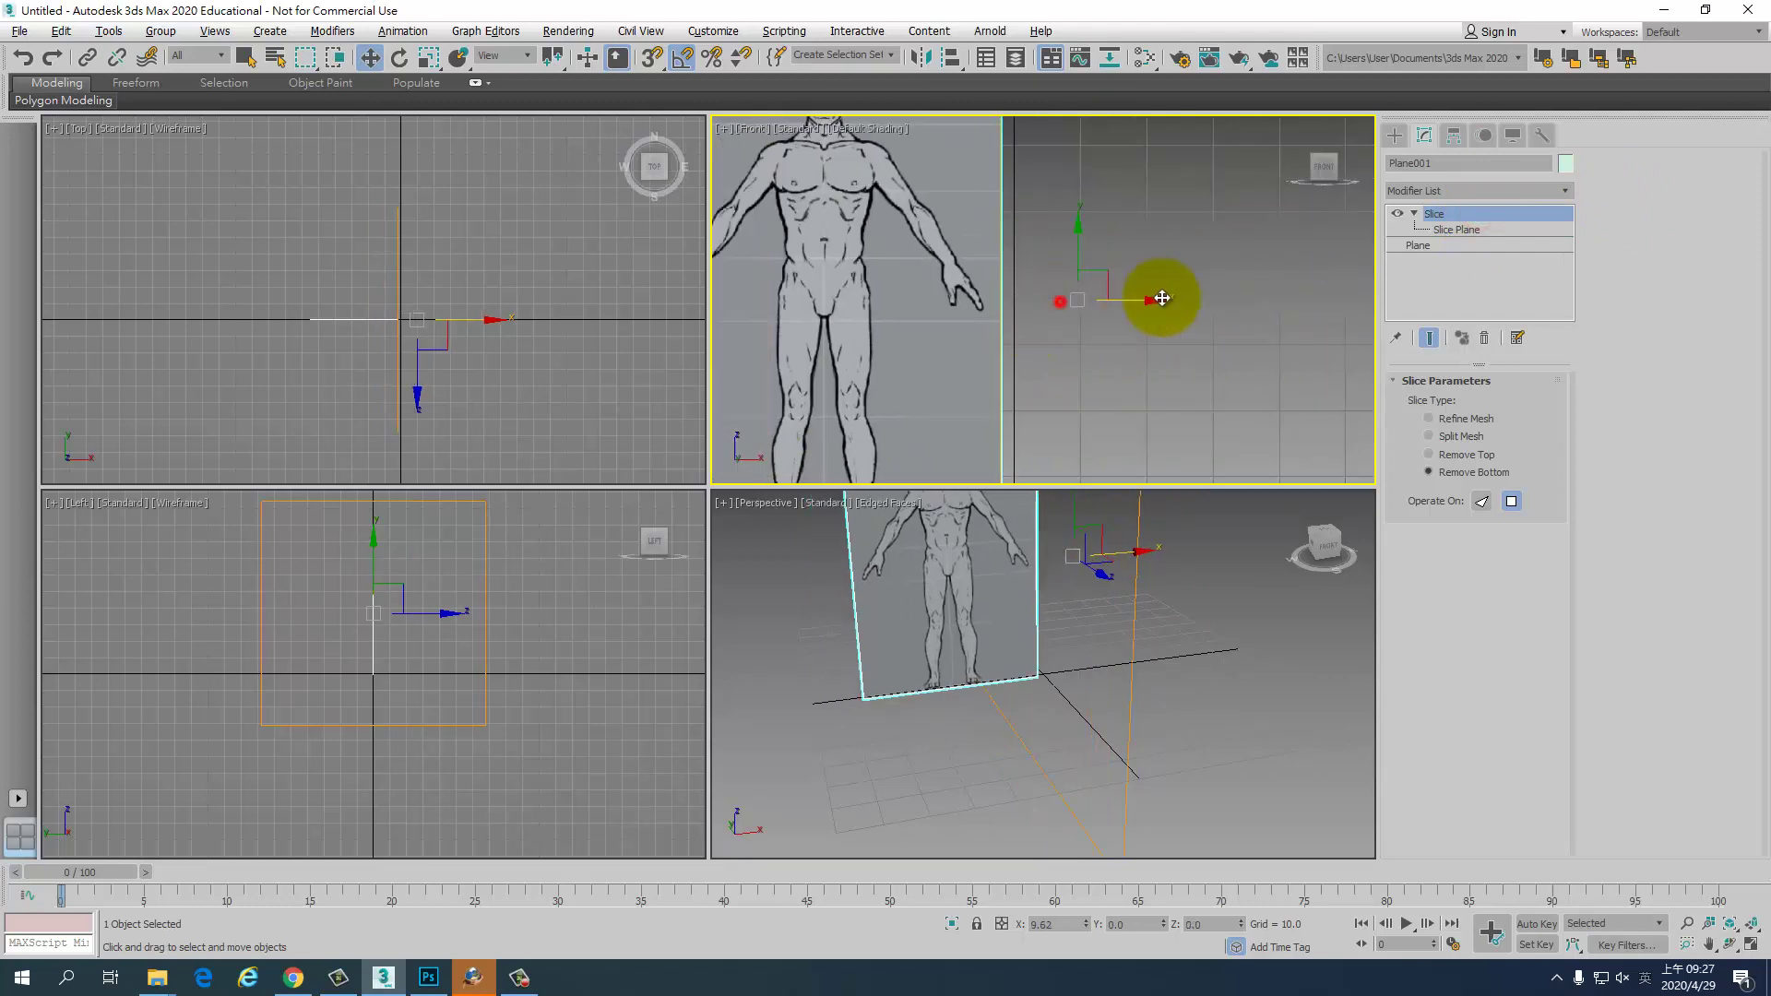
drag(1055, 305, 1242, 285)
scroll(1153, 314, down, 2)
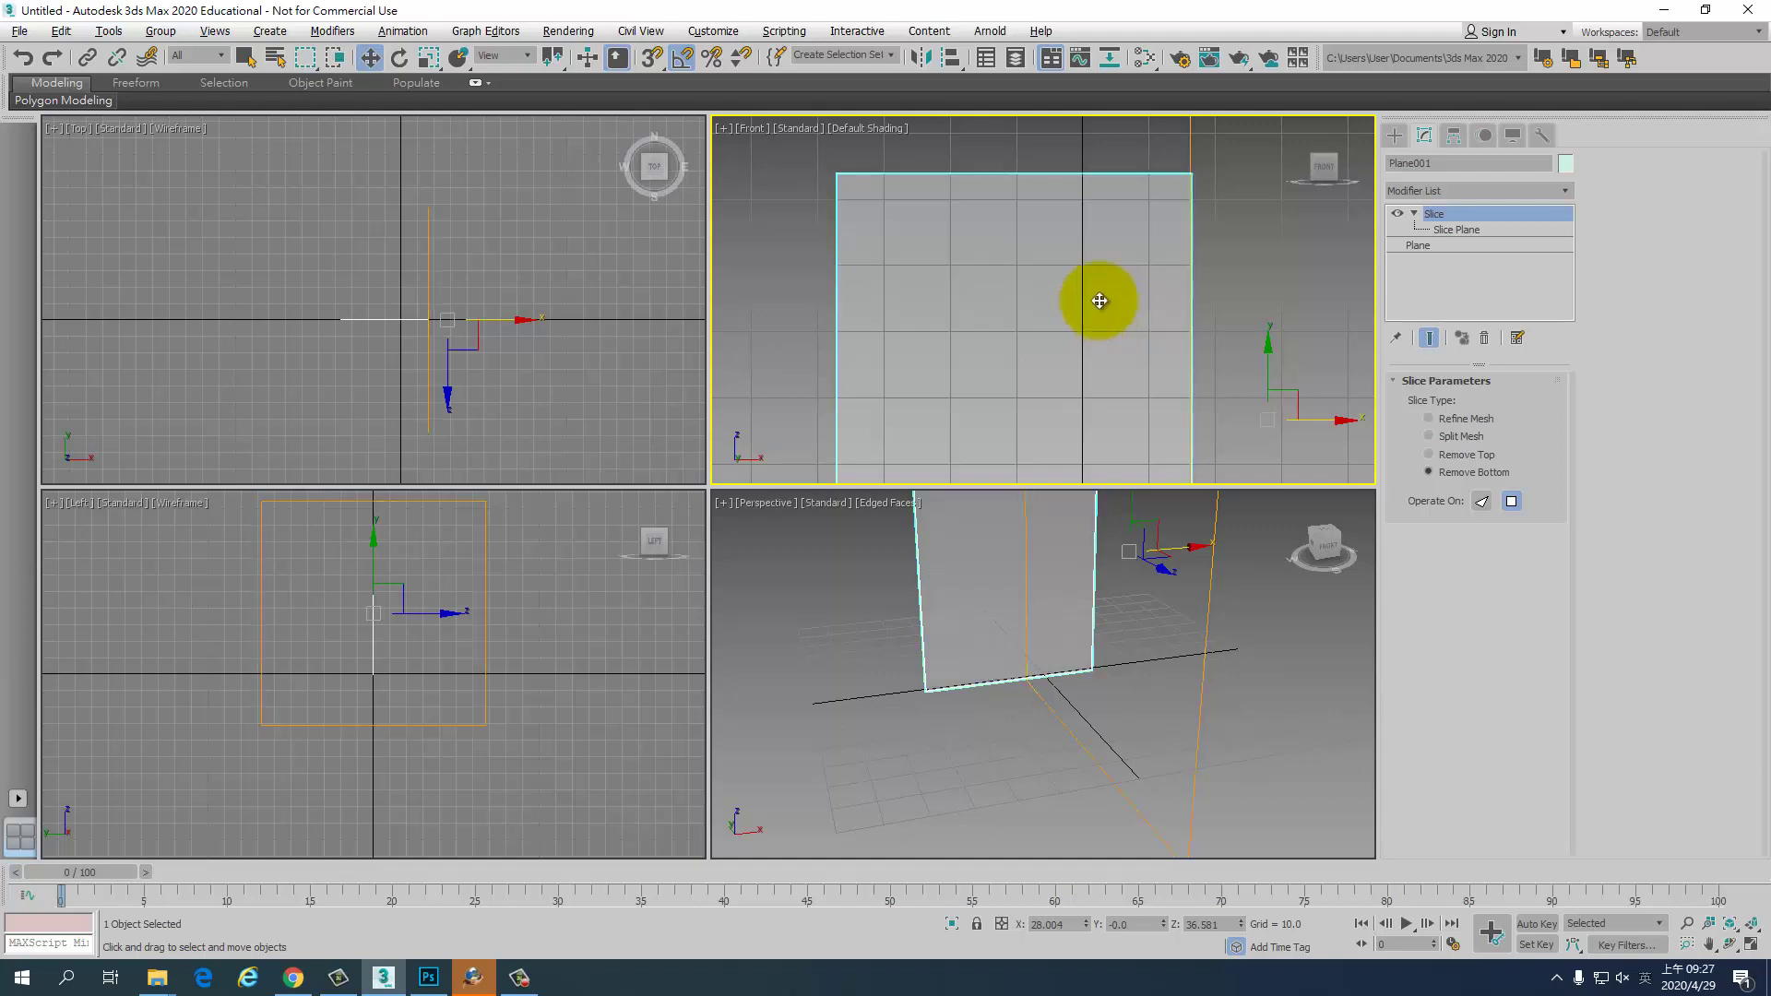
scroll(1128, 256, up, 2)
scroll(1128, 256, down, 2)
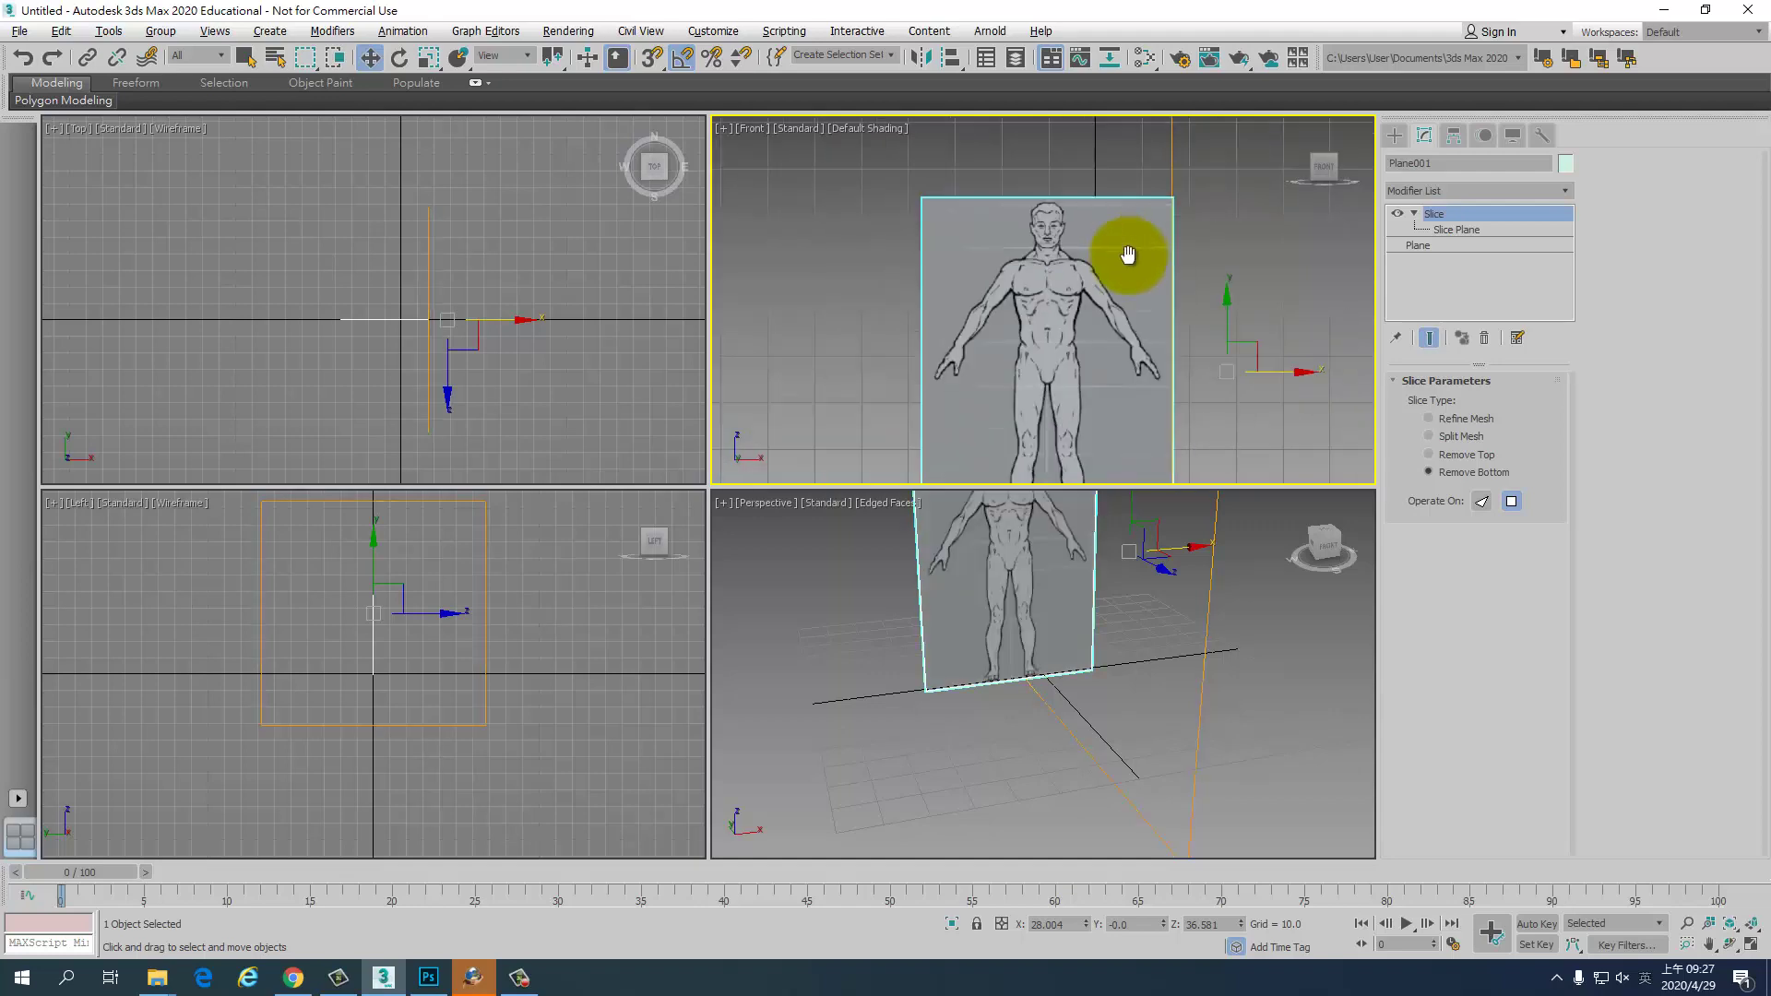
key(alt+w)
scroll(876, 231, up, 2)
scroll(945, 243, down, 4)
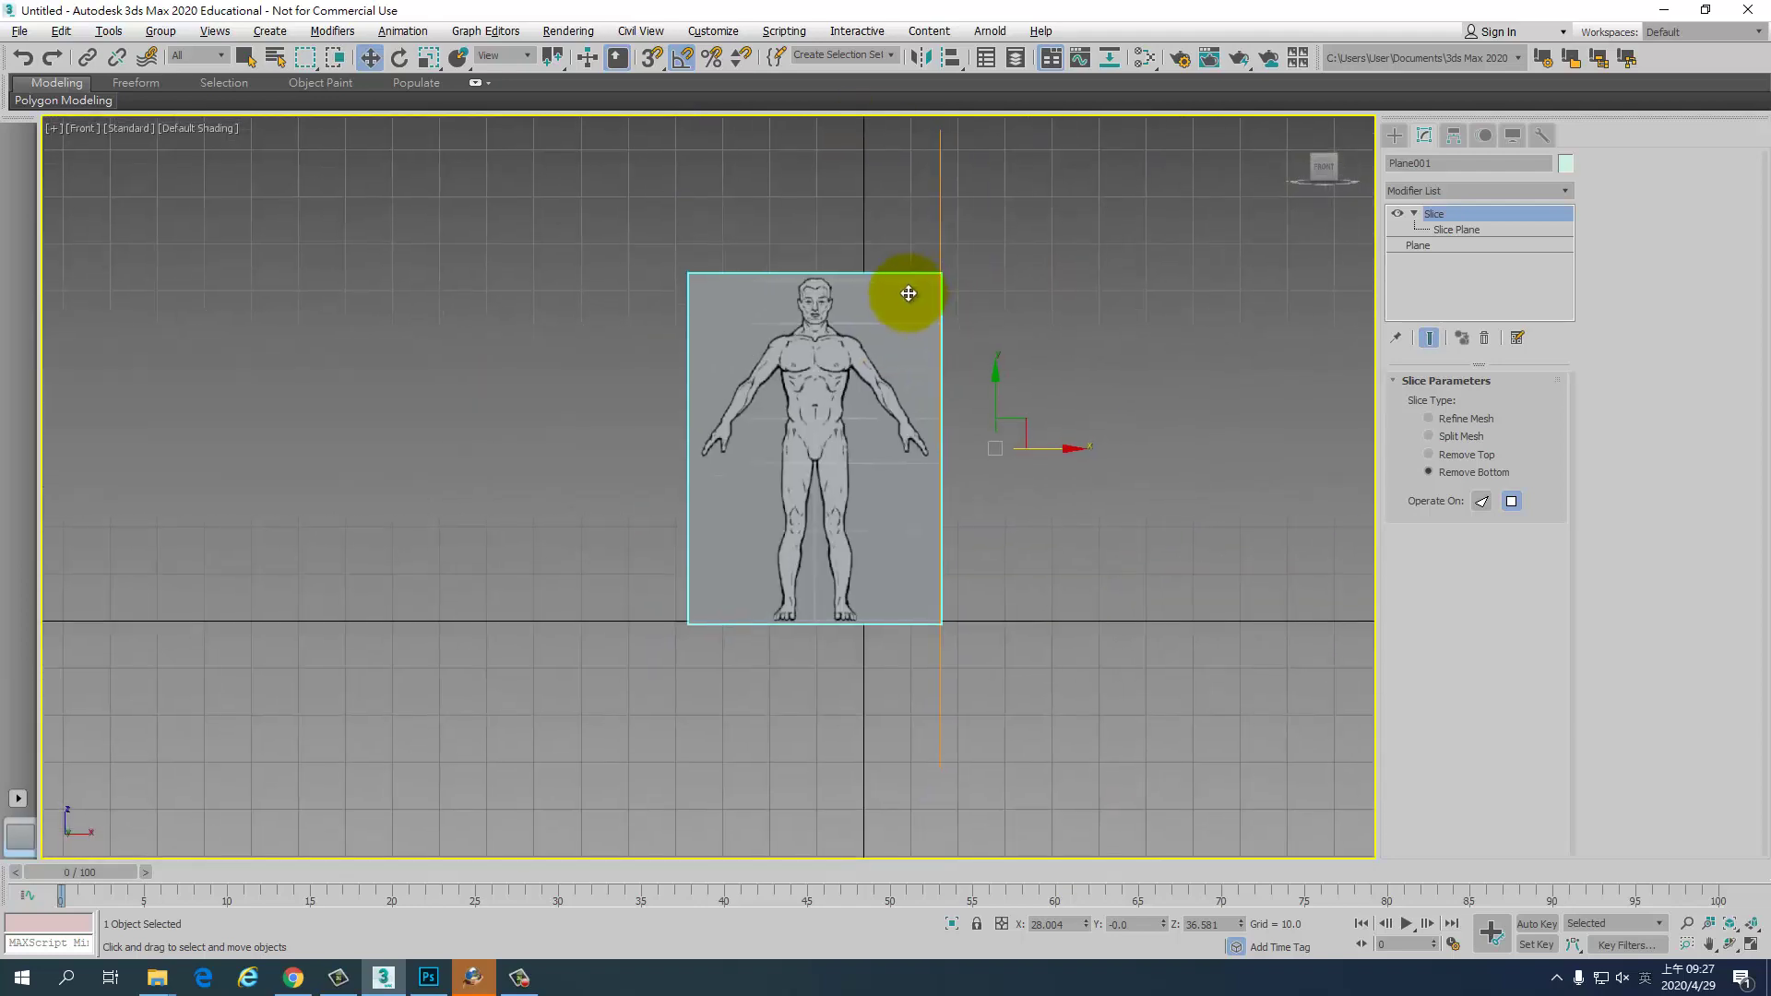
scroll(944, 284, up, 2)
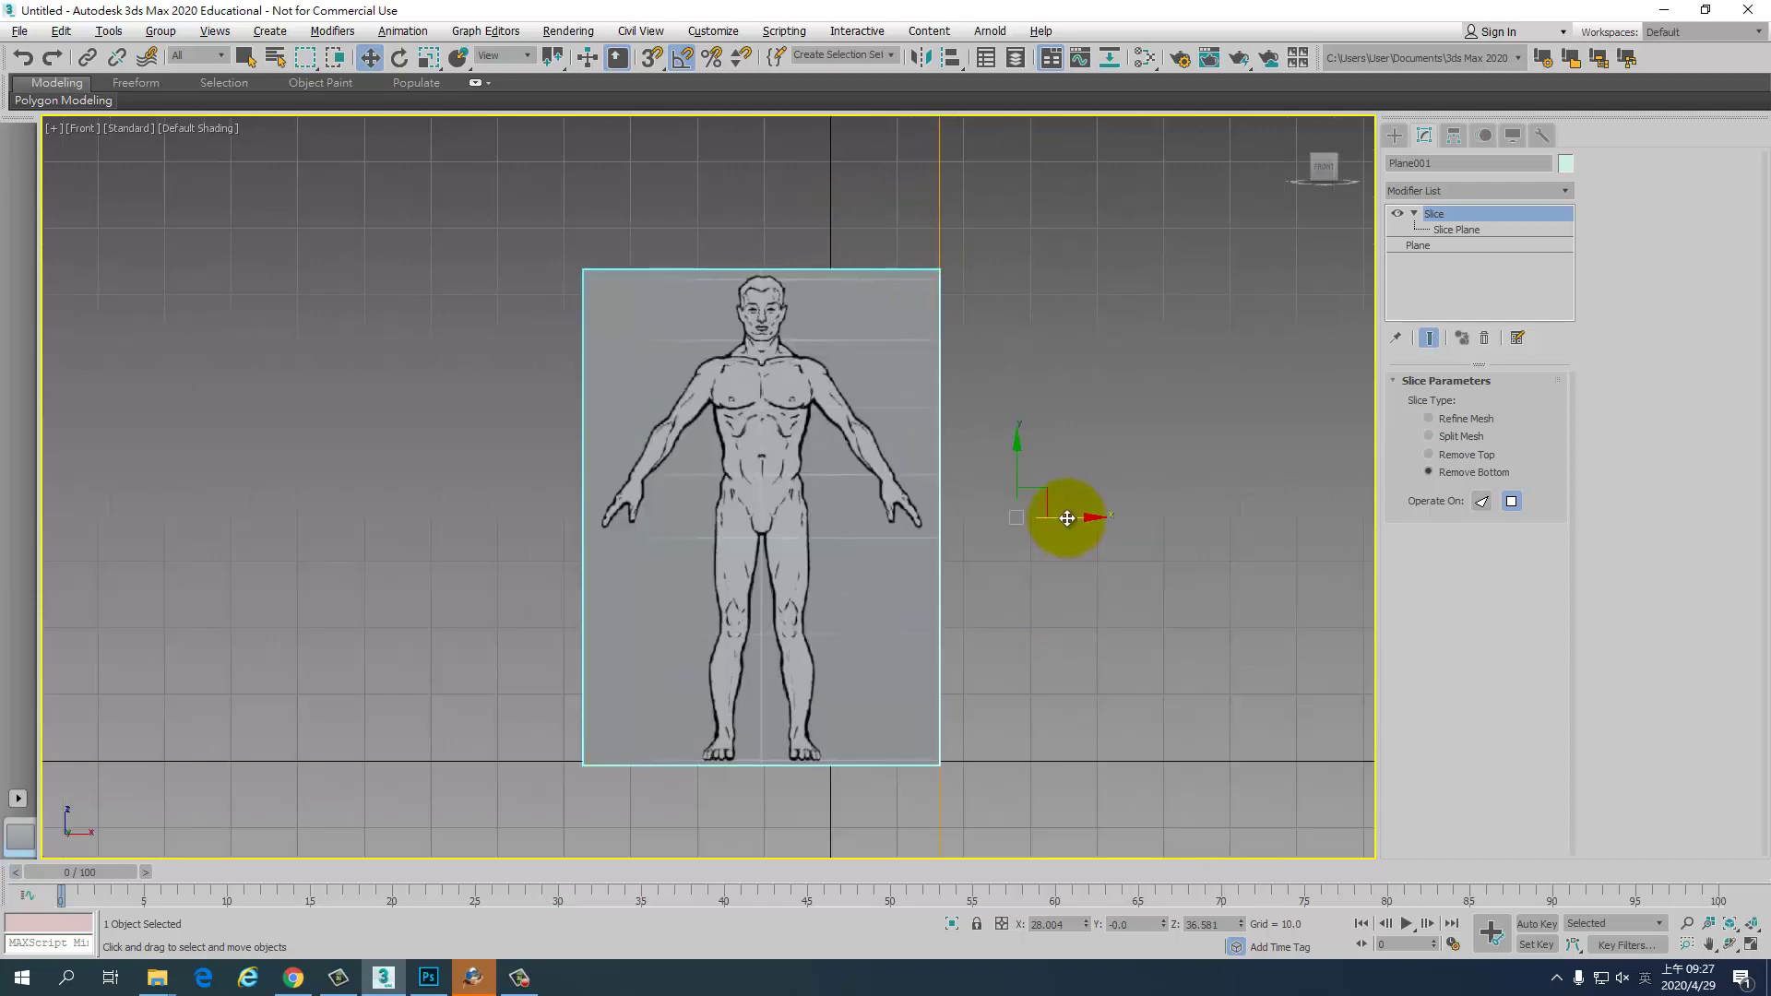
drag(1067, 517, 1138, 509)
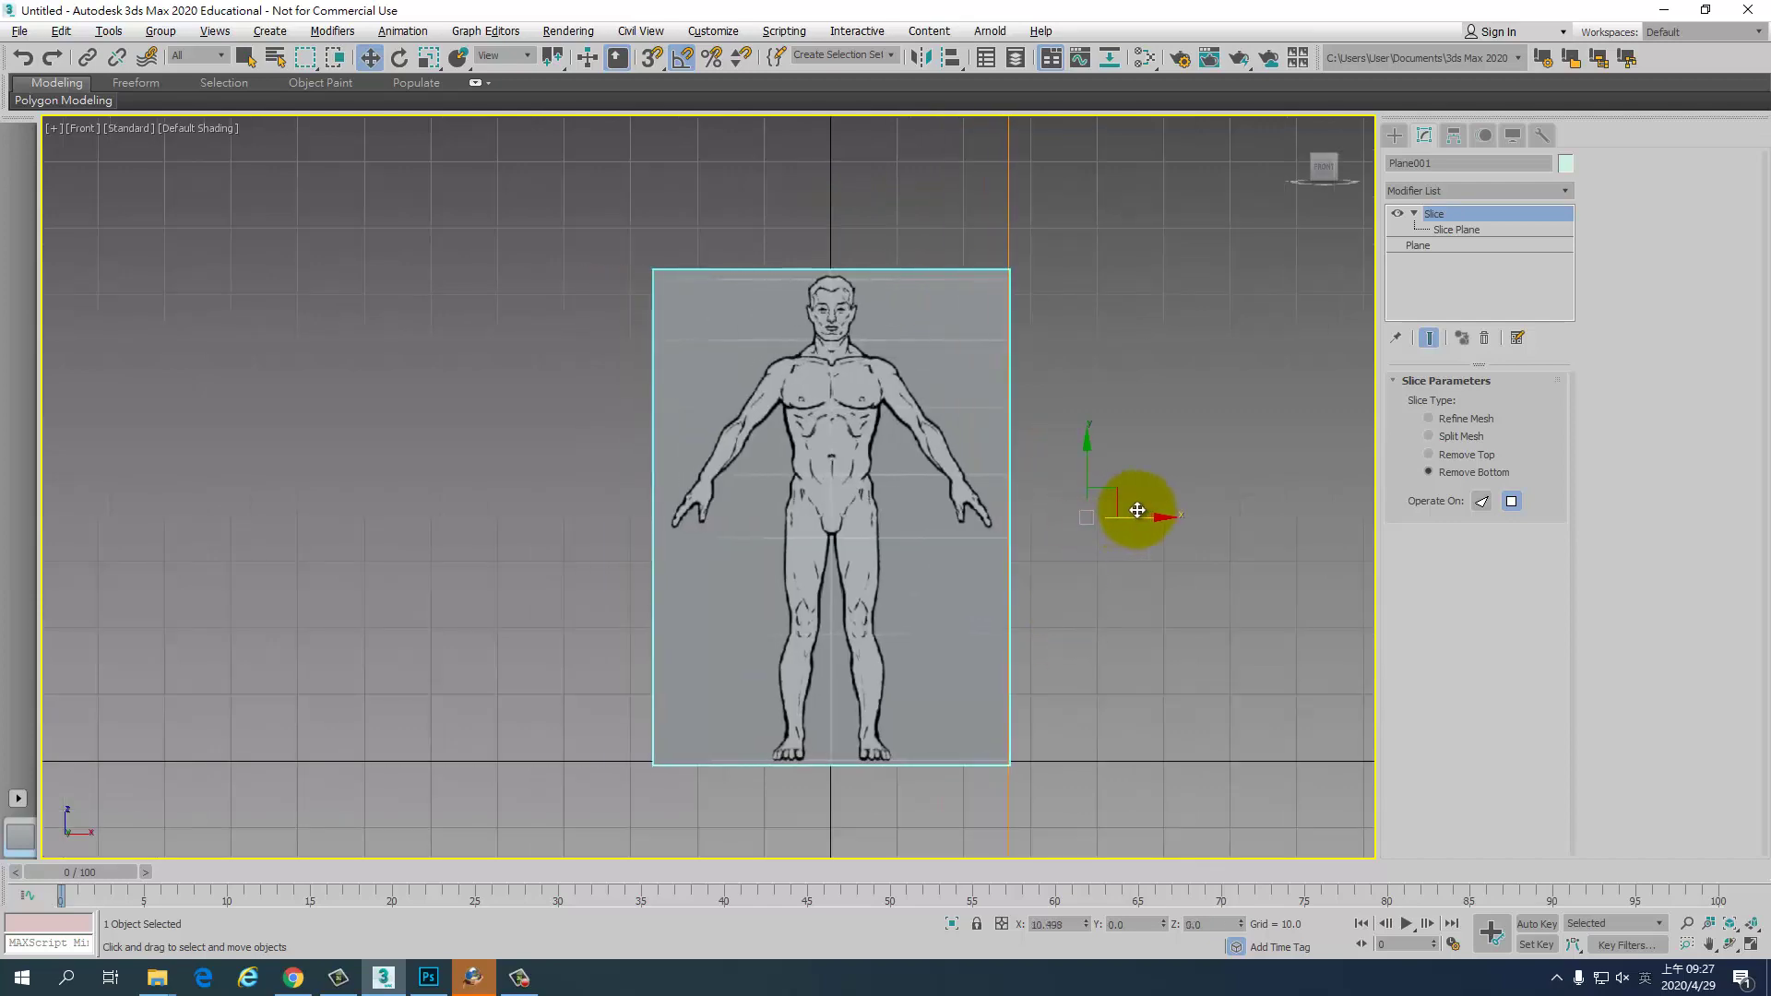
scroll(1137, 510, up, 5)
scroll(909, 348, down, 4)
scroll(877, 305, up, 3)
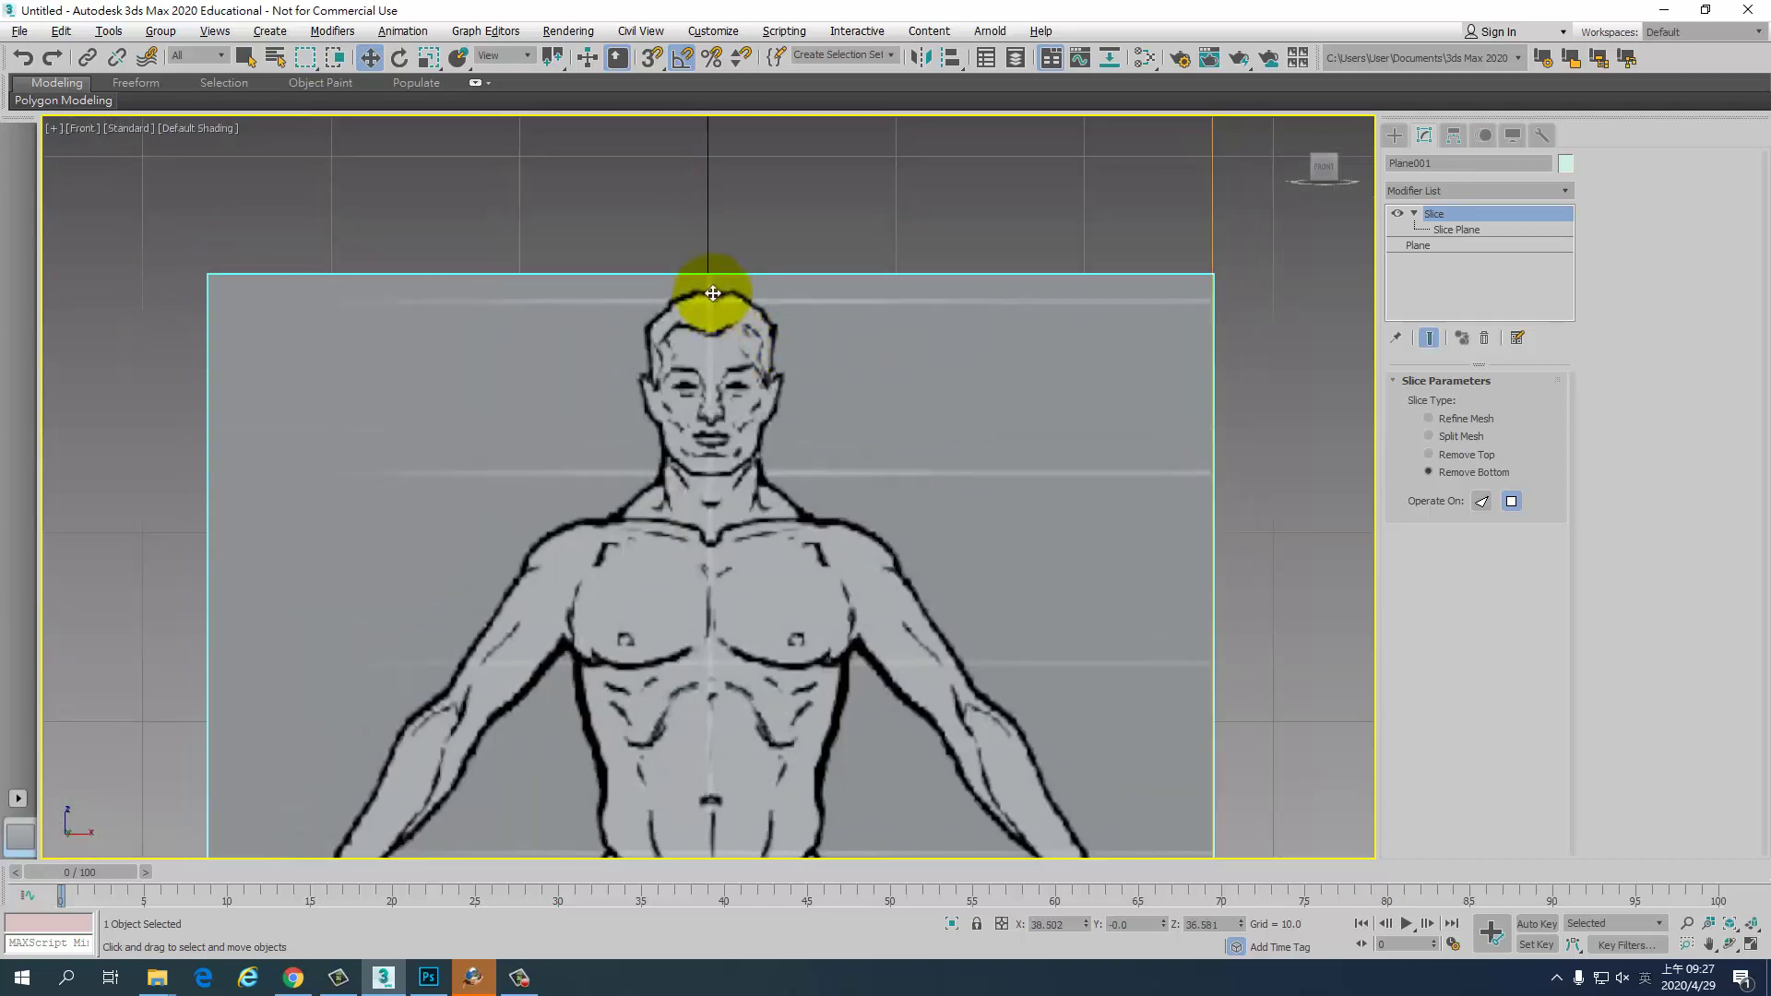
drag(776, 464, 773, 473)
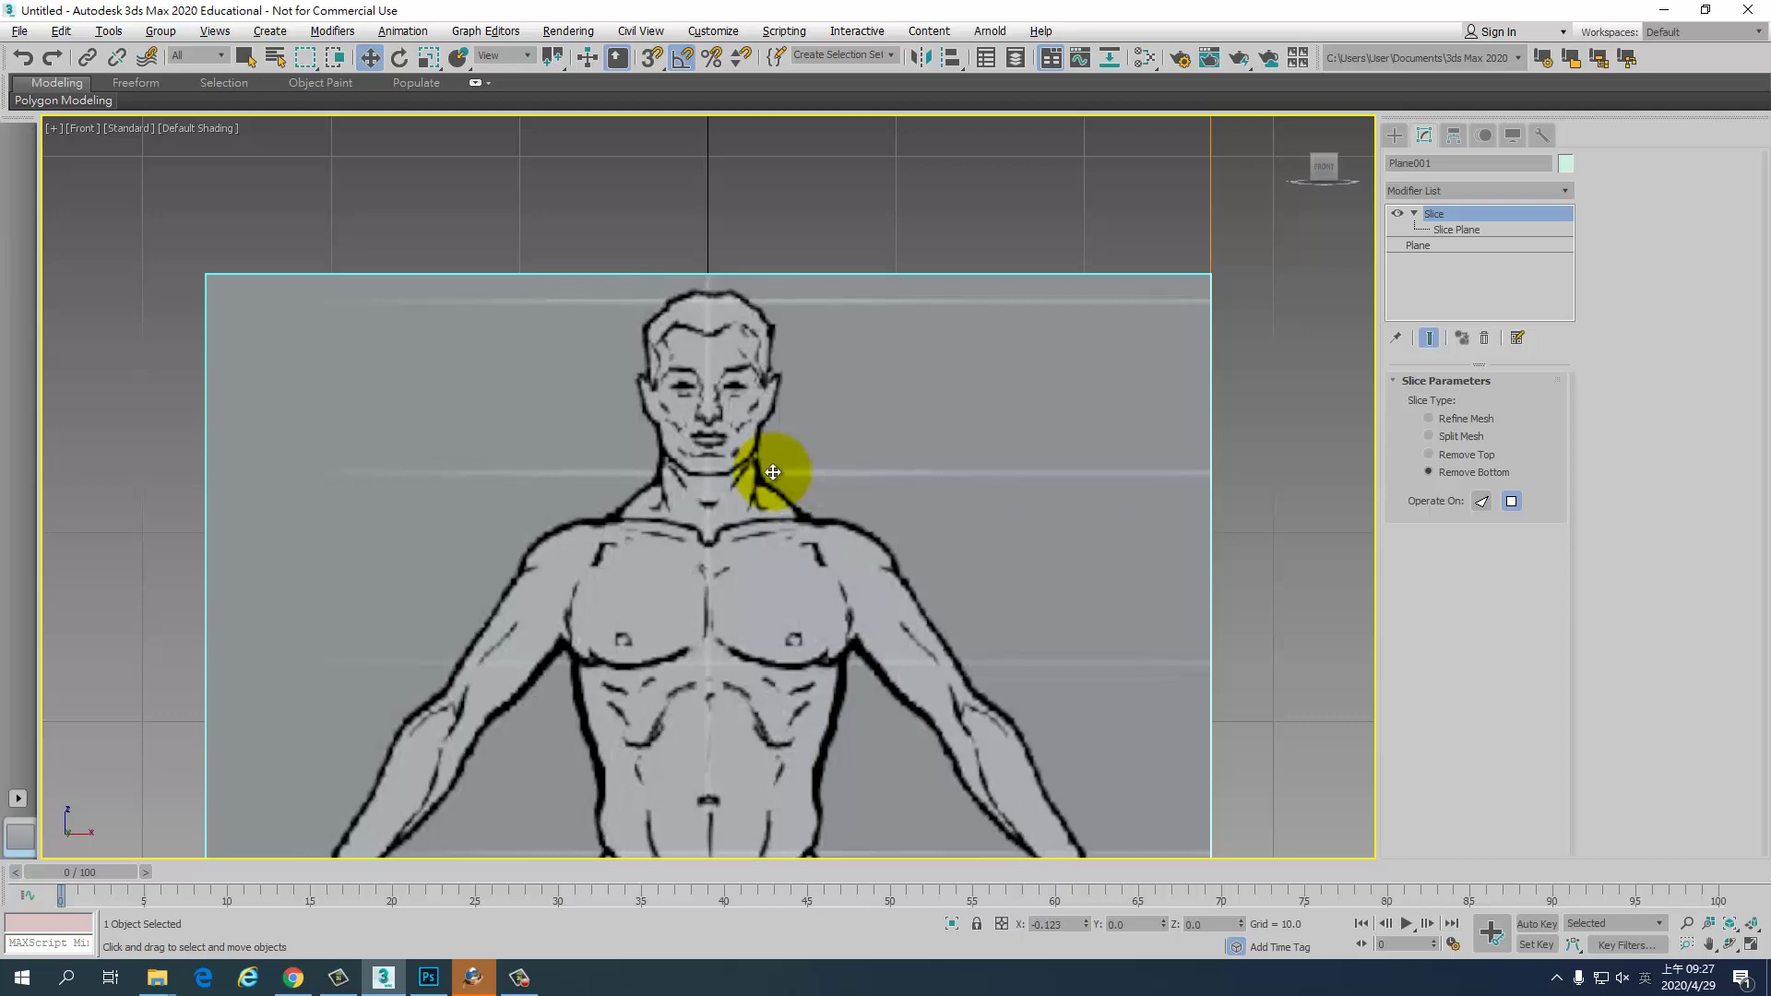
- Leave Slice Plane editing, reselect Plane001 and restore the four-viewport layout
scroll(772, 471, down, 3)
scroll(901, 502, down, 3)
scroll(1039, 581, up, 5)
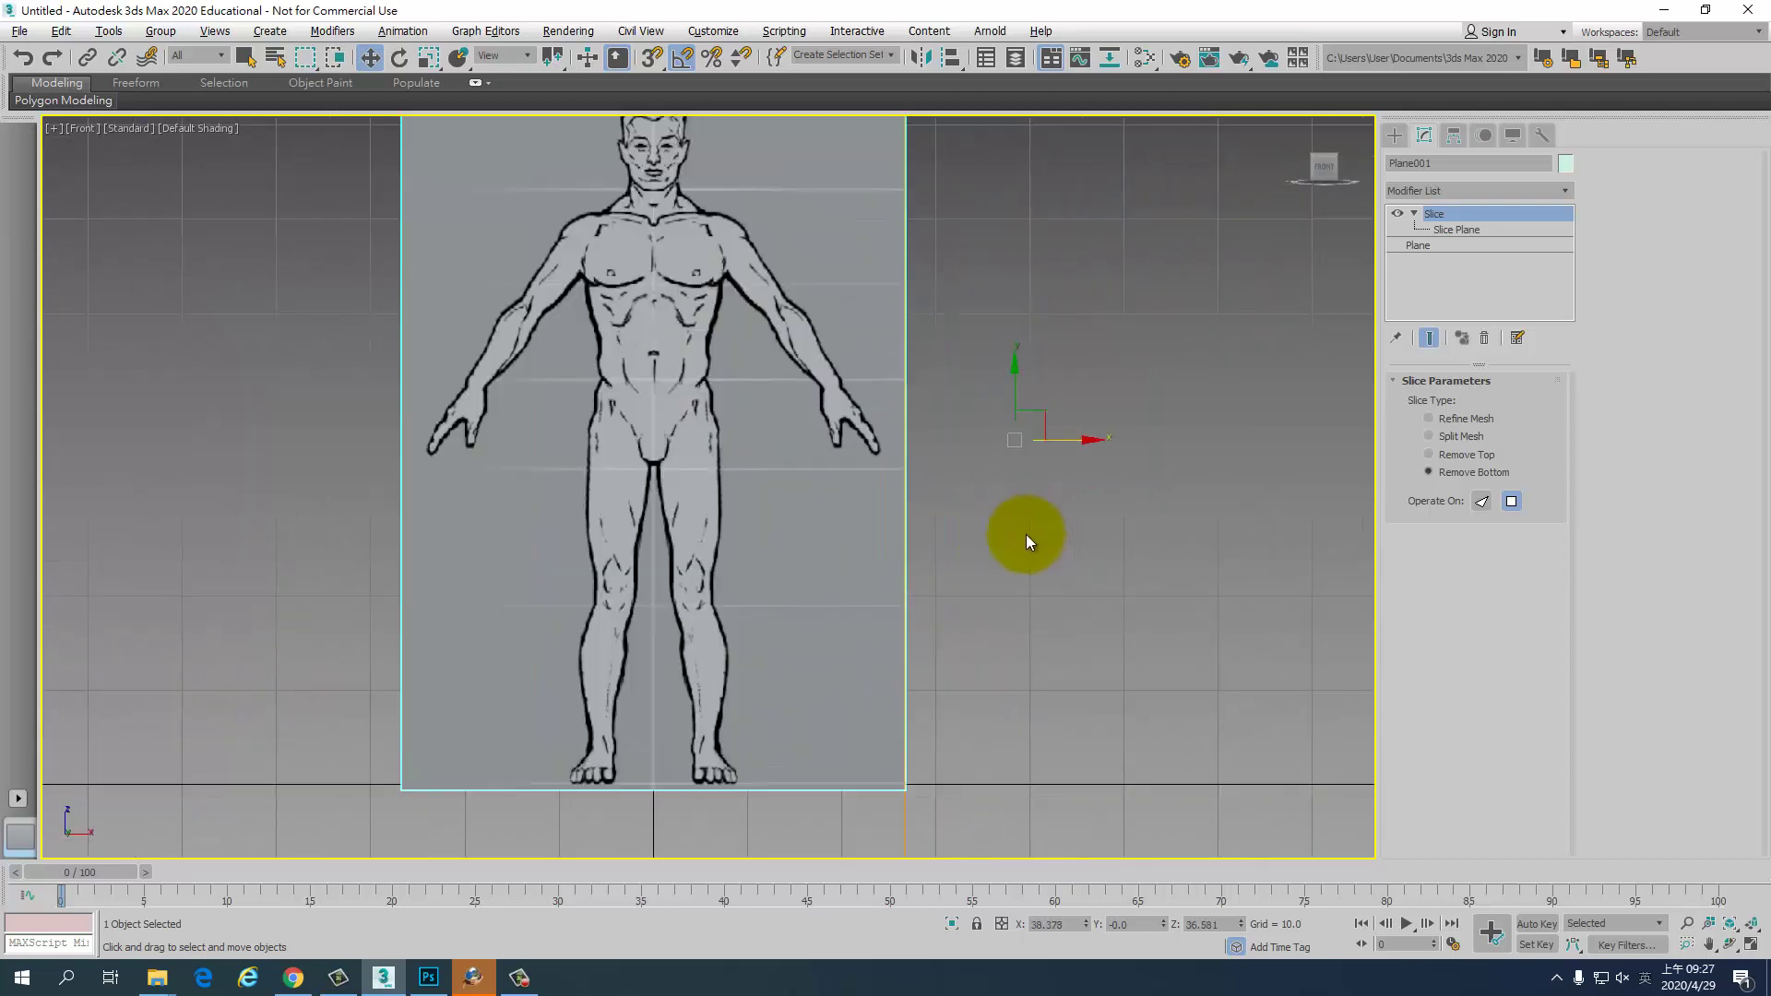
scroll(1027, 538, down, 1)
scroll(1003, 607, up, 2)
scroll(891, 740, up, 2)
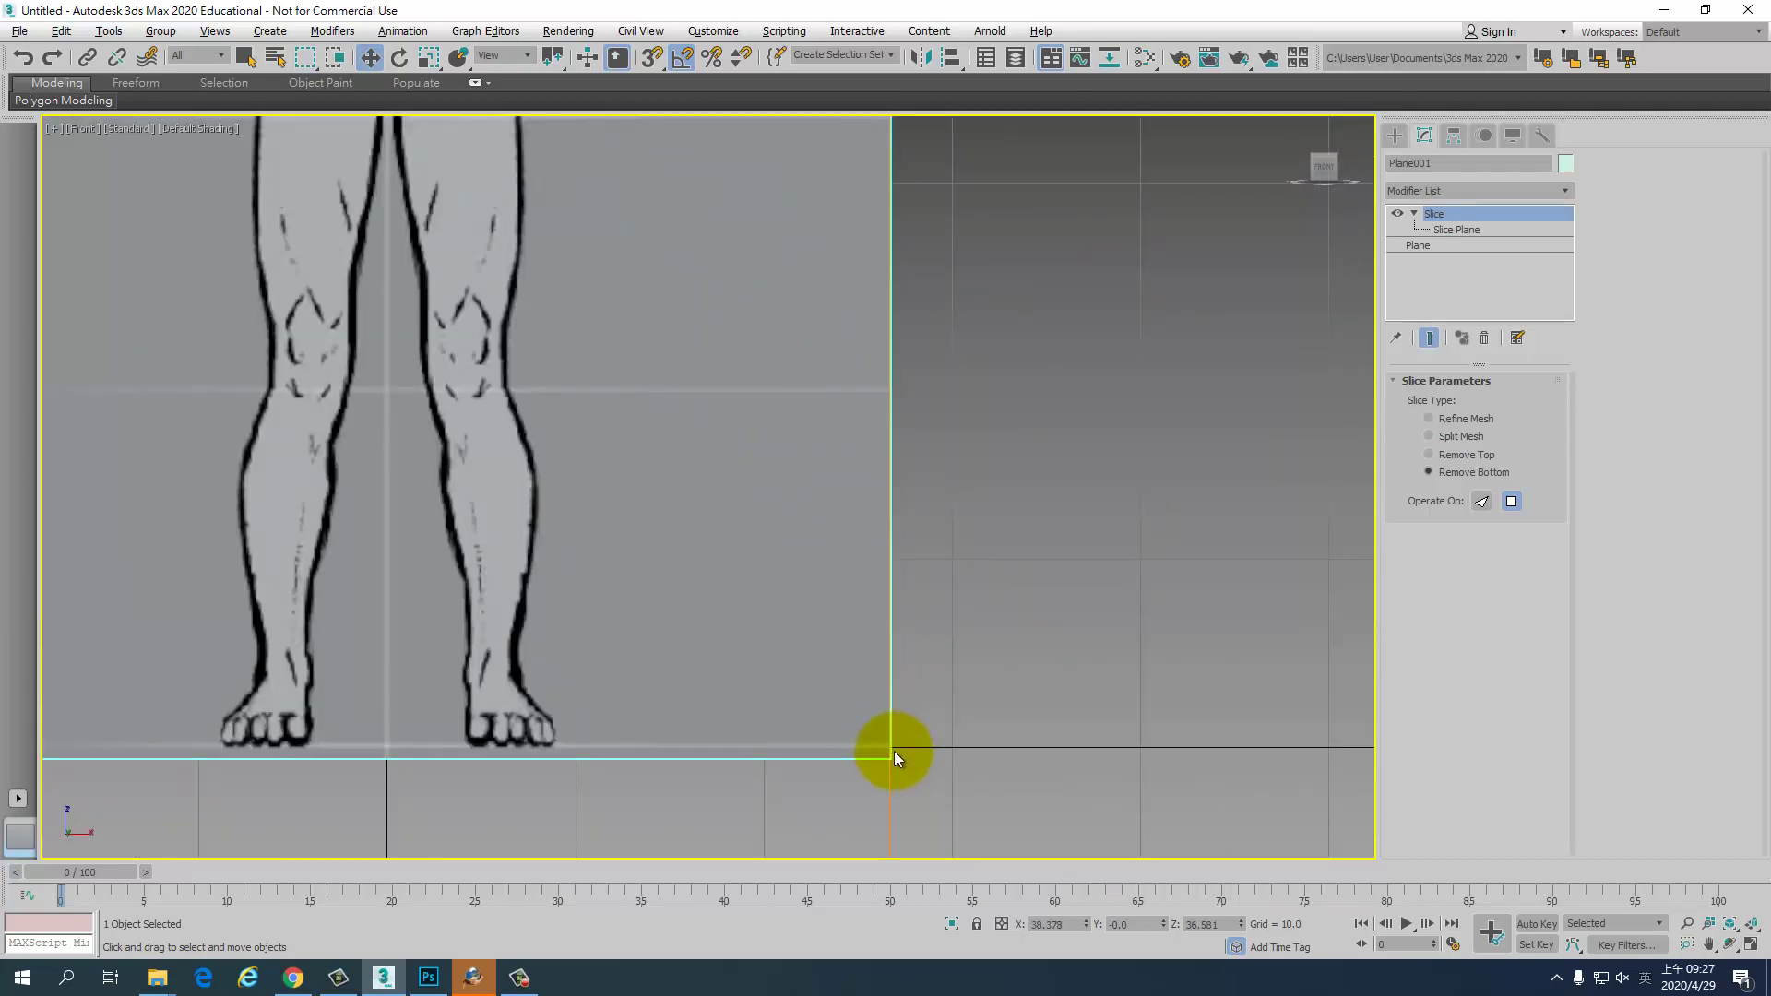
scroll(1015, 516, down, 4)
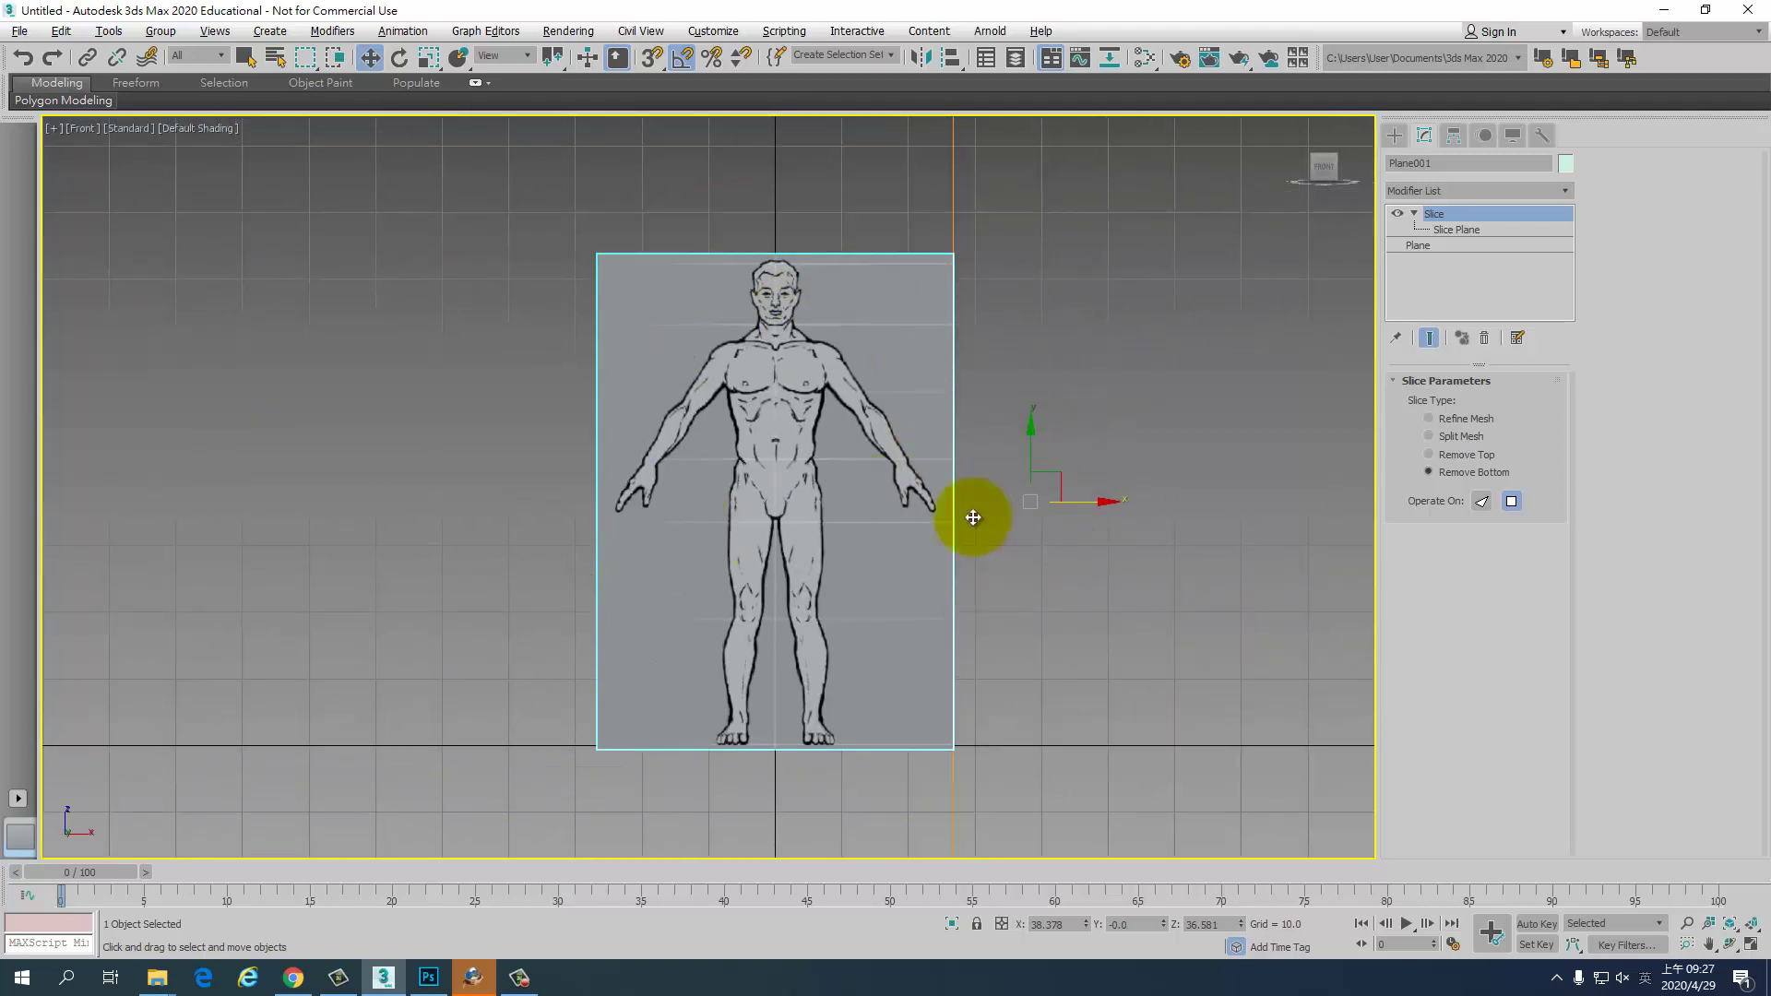
click(1473, 229)
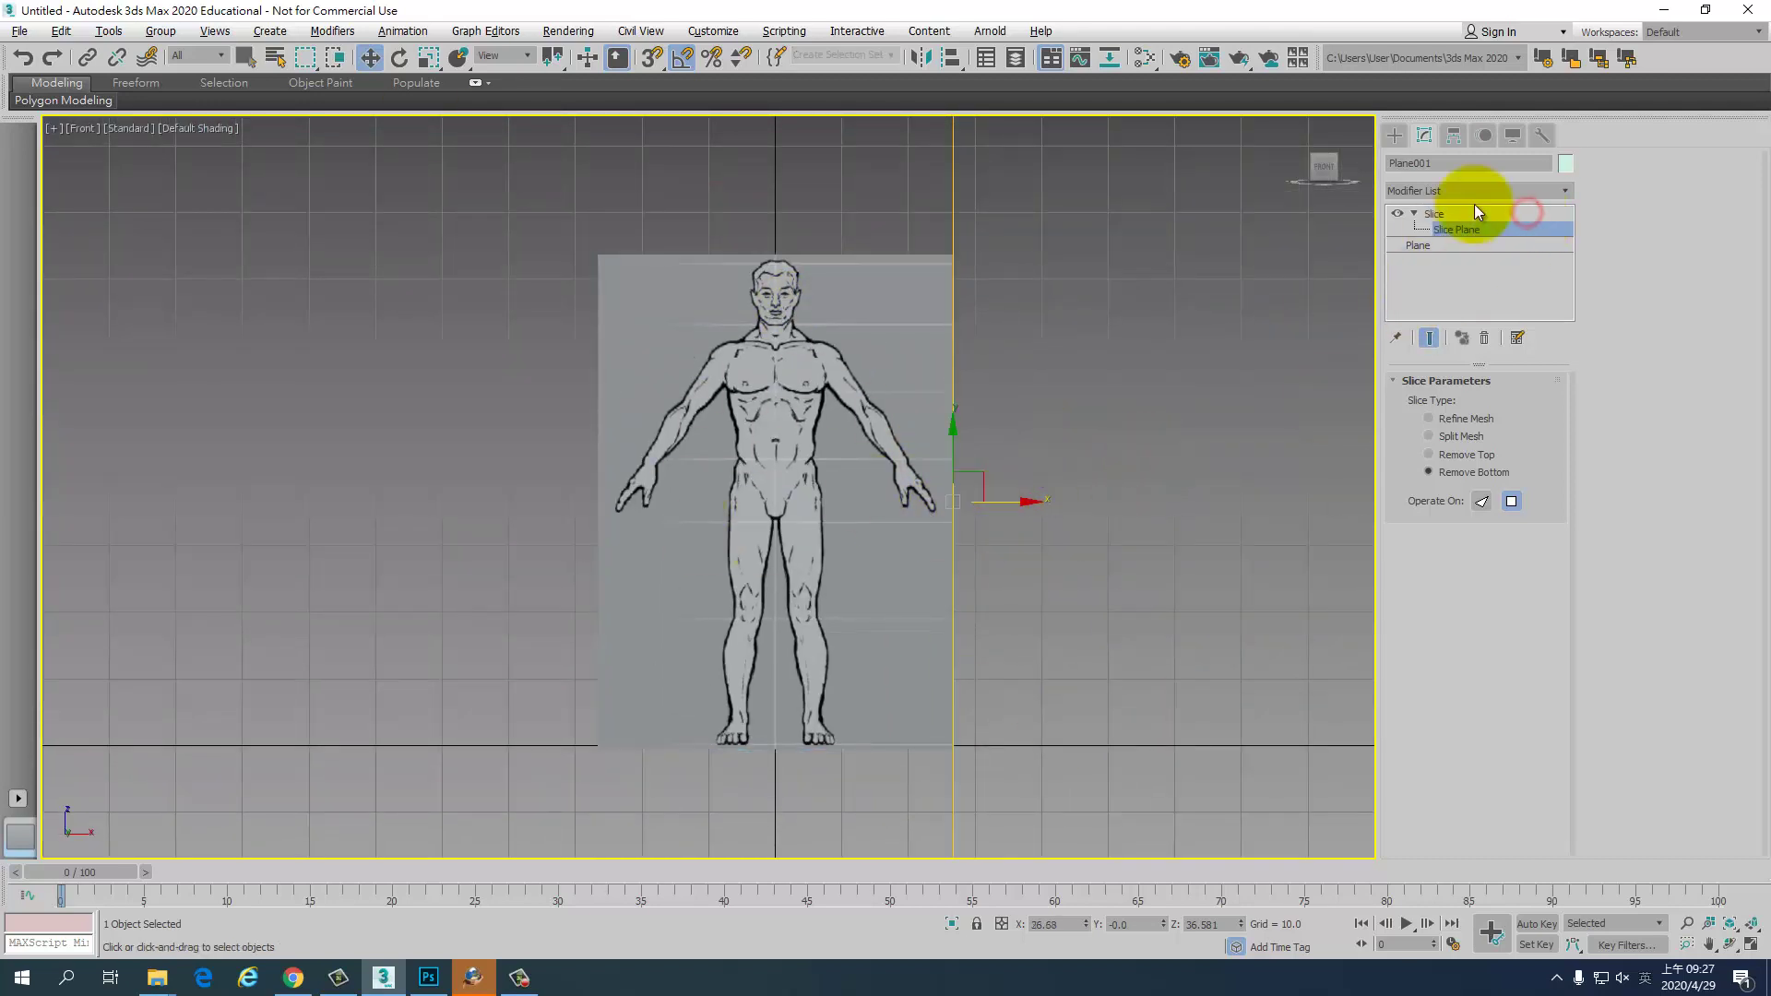
click(1476, 214)
click(1038, 450)
click(851, 535)
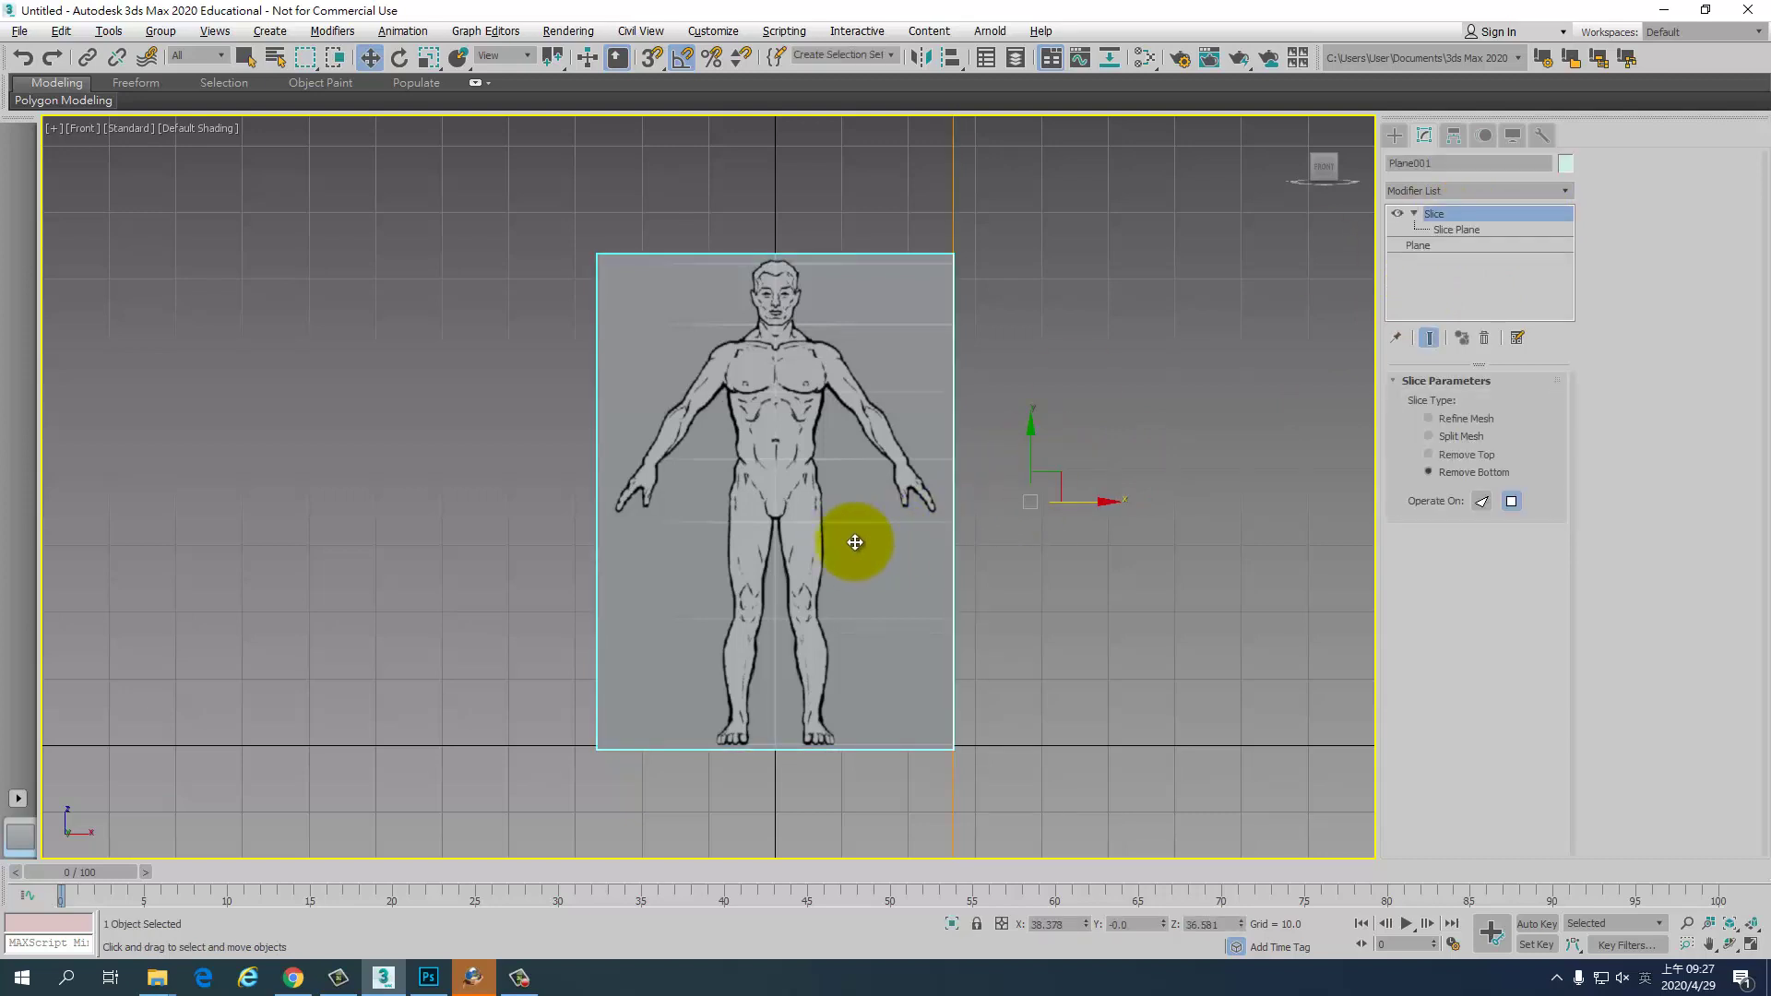
key(alt+w)
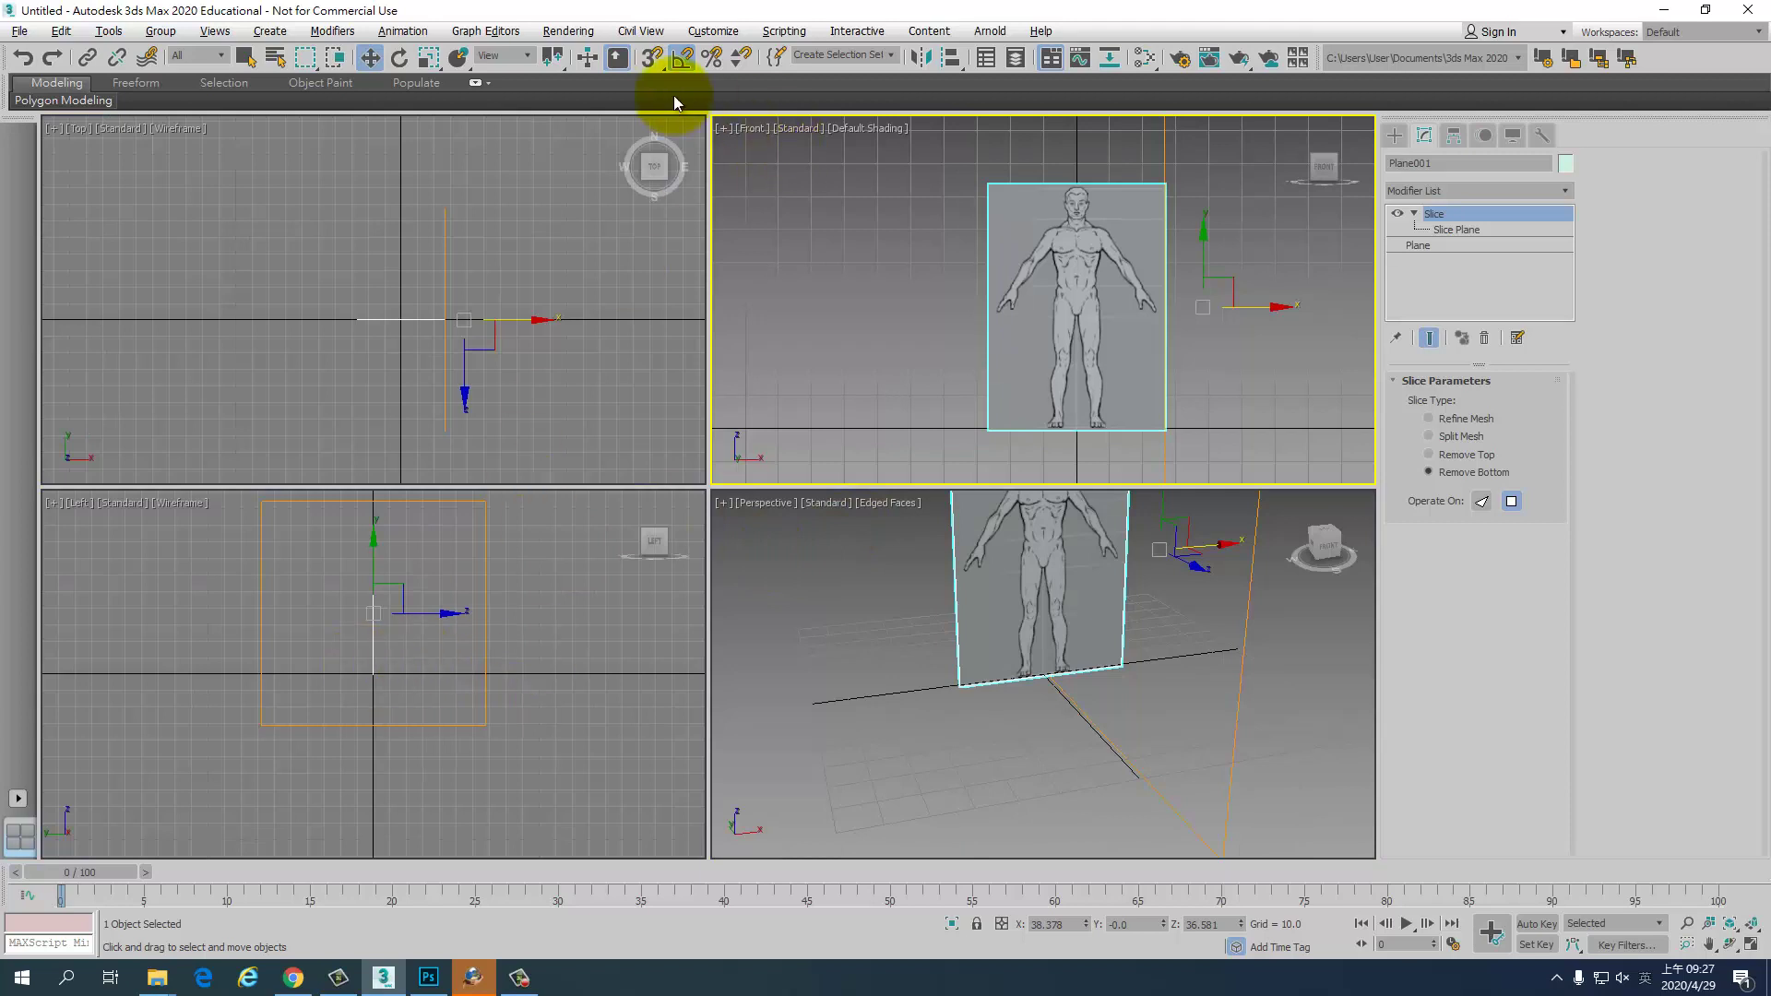
- Shift-rotate Plane001 90 degrees with Angle Snap, cloning it as the copy Plane002
click(683, 57)
alt+middle_drag(1020, 692, 1315, 362)
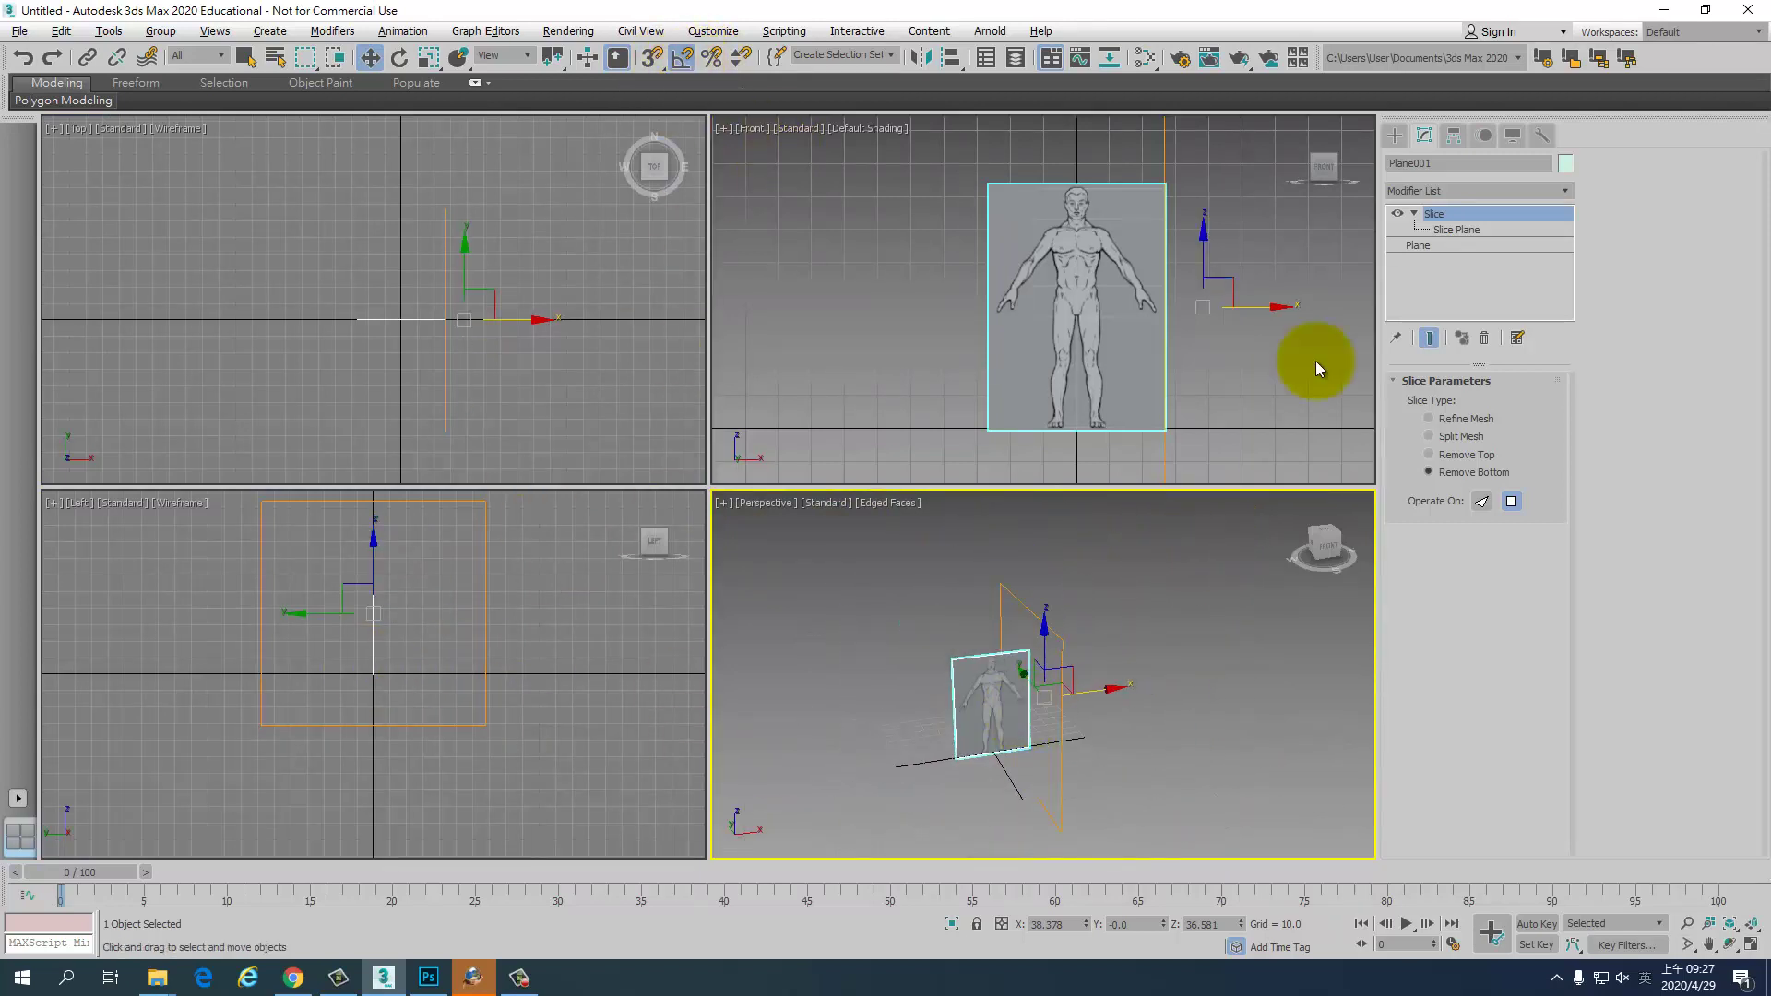
click(1416, 213)
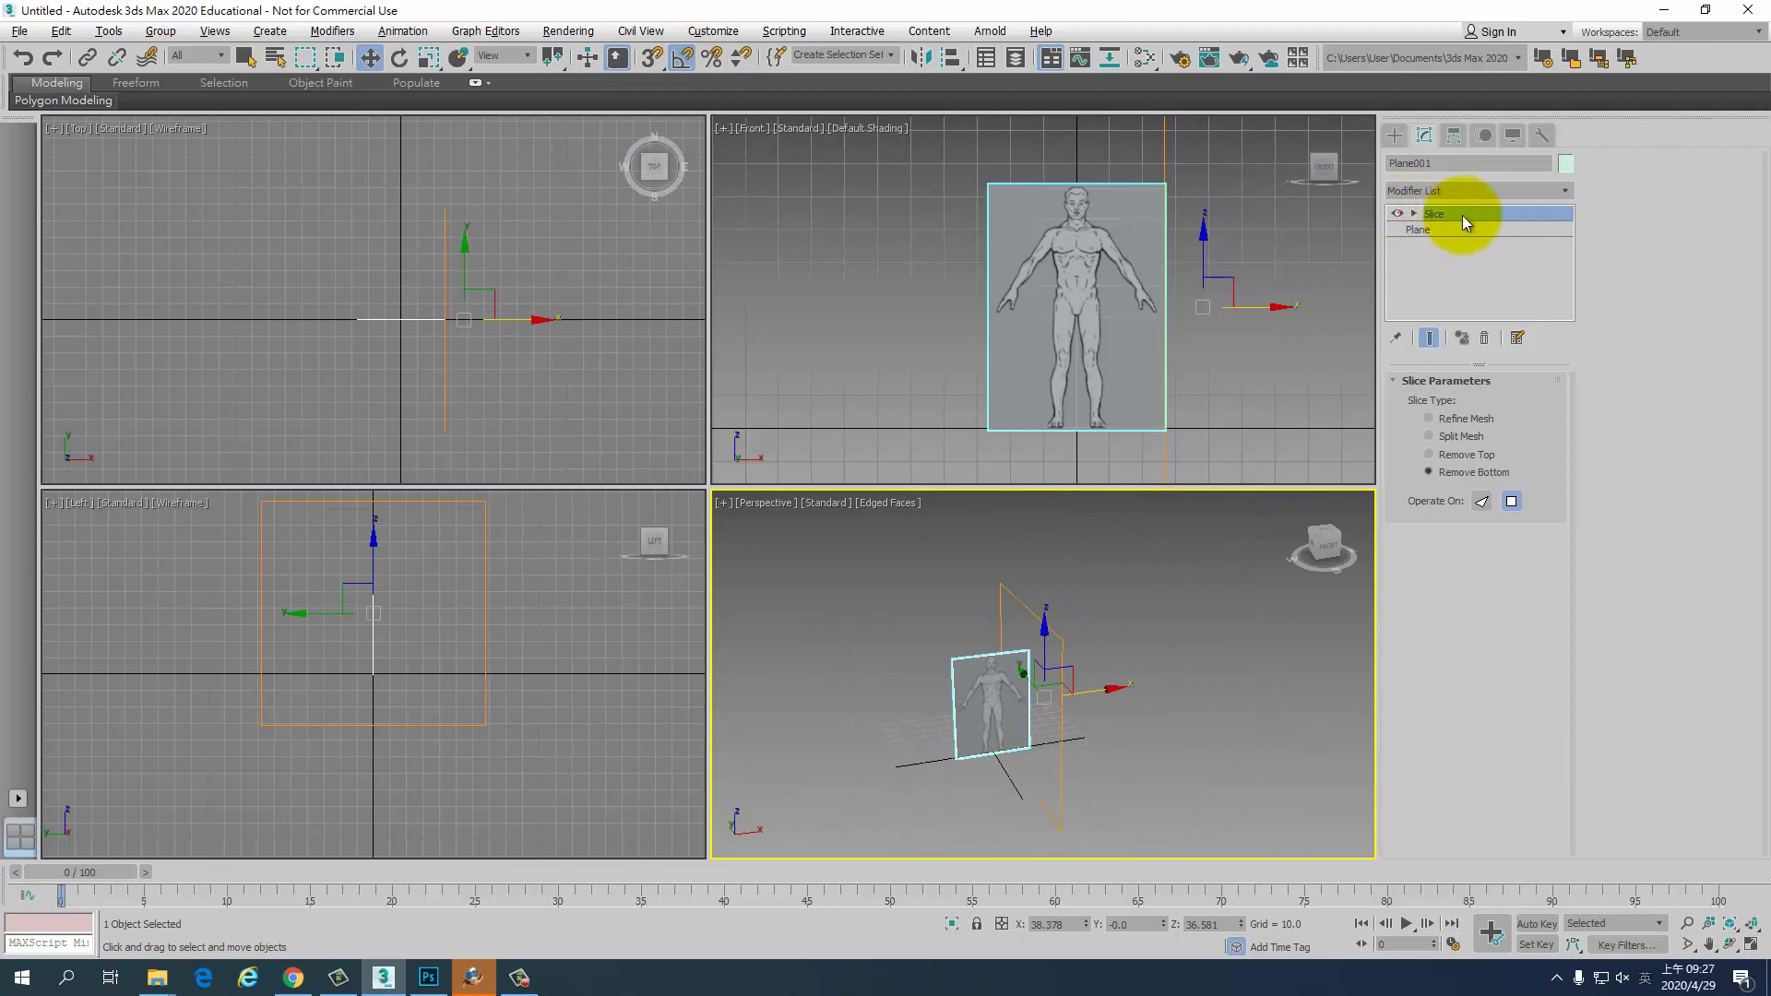
click(623, 683)
key(e)
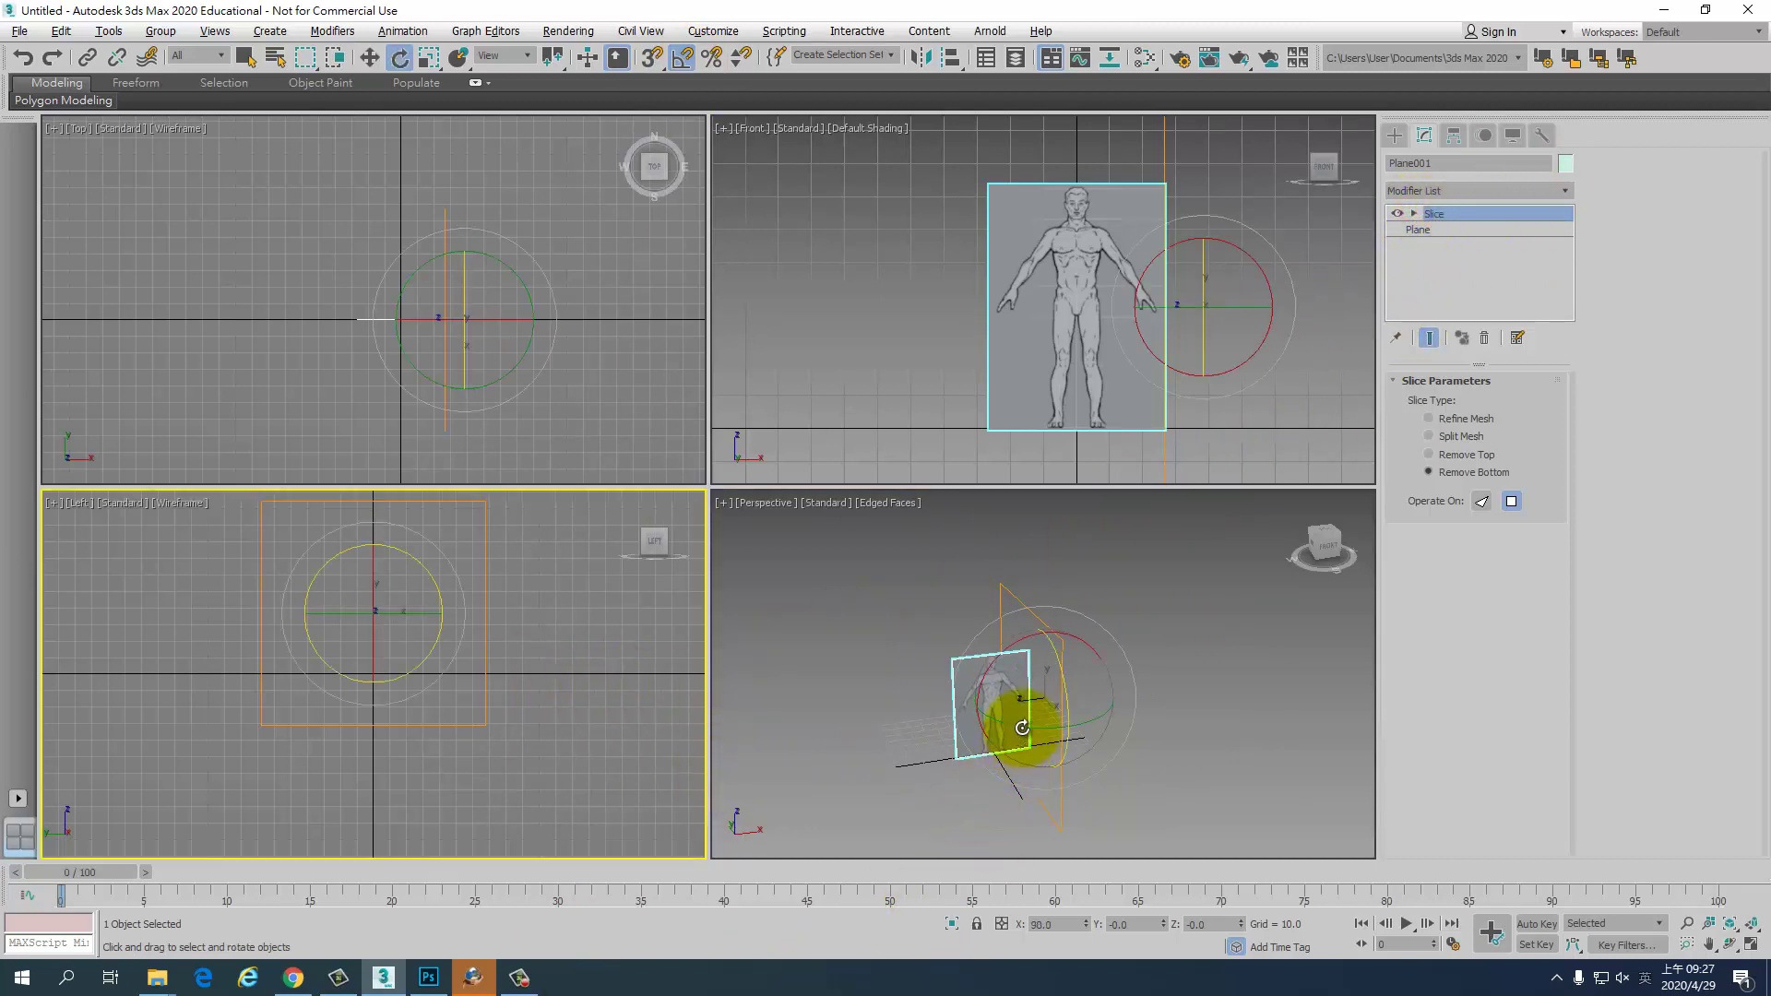
shift+drag(1022, 727, 1104, 740)
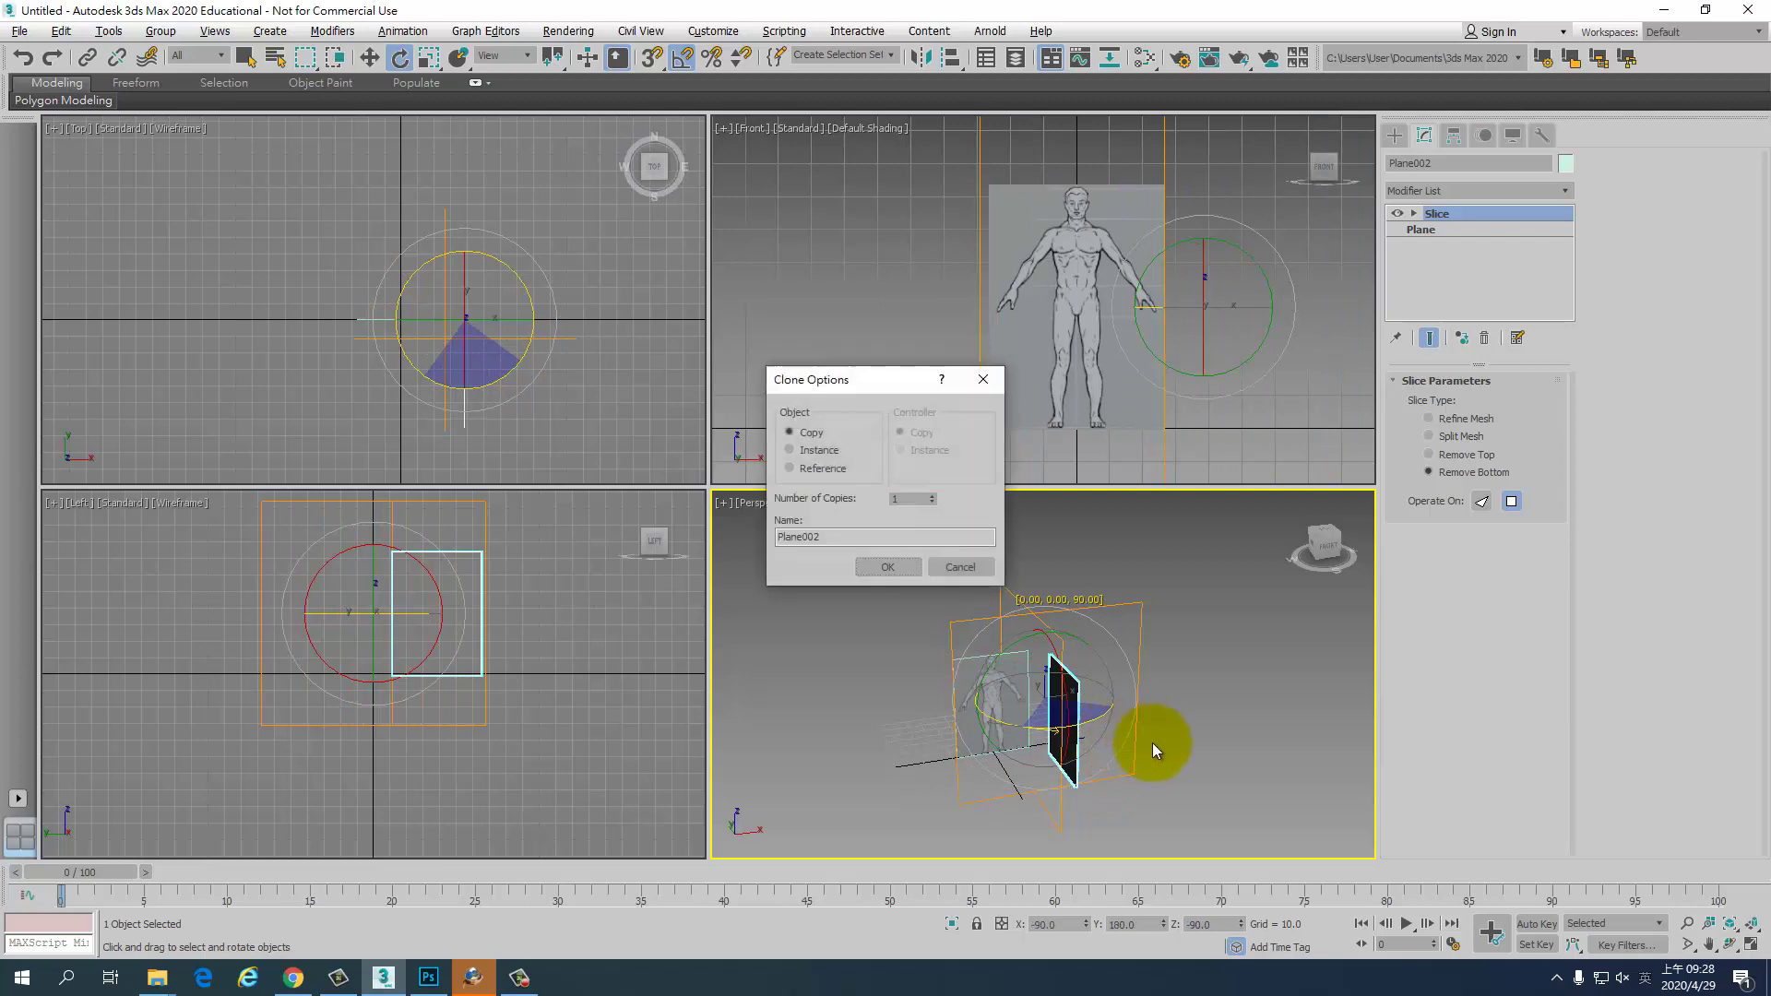
click(889, 568)
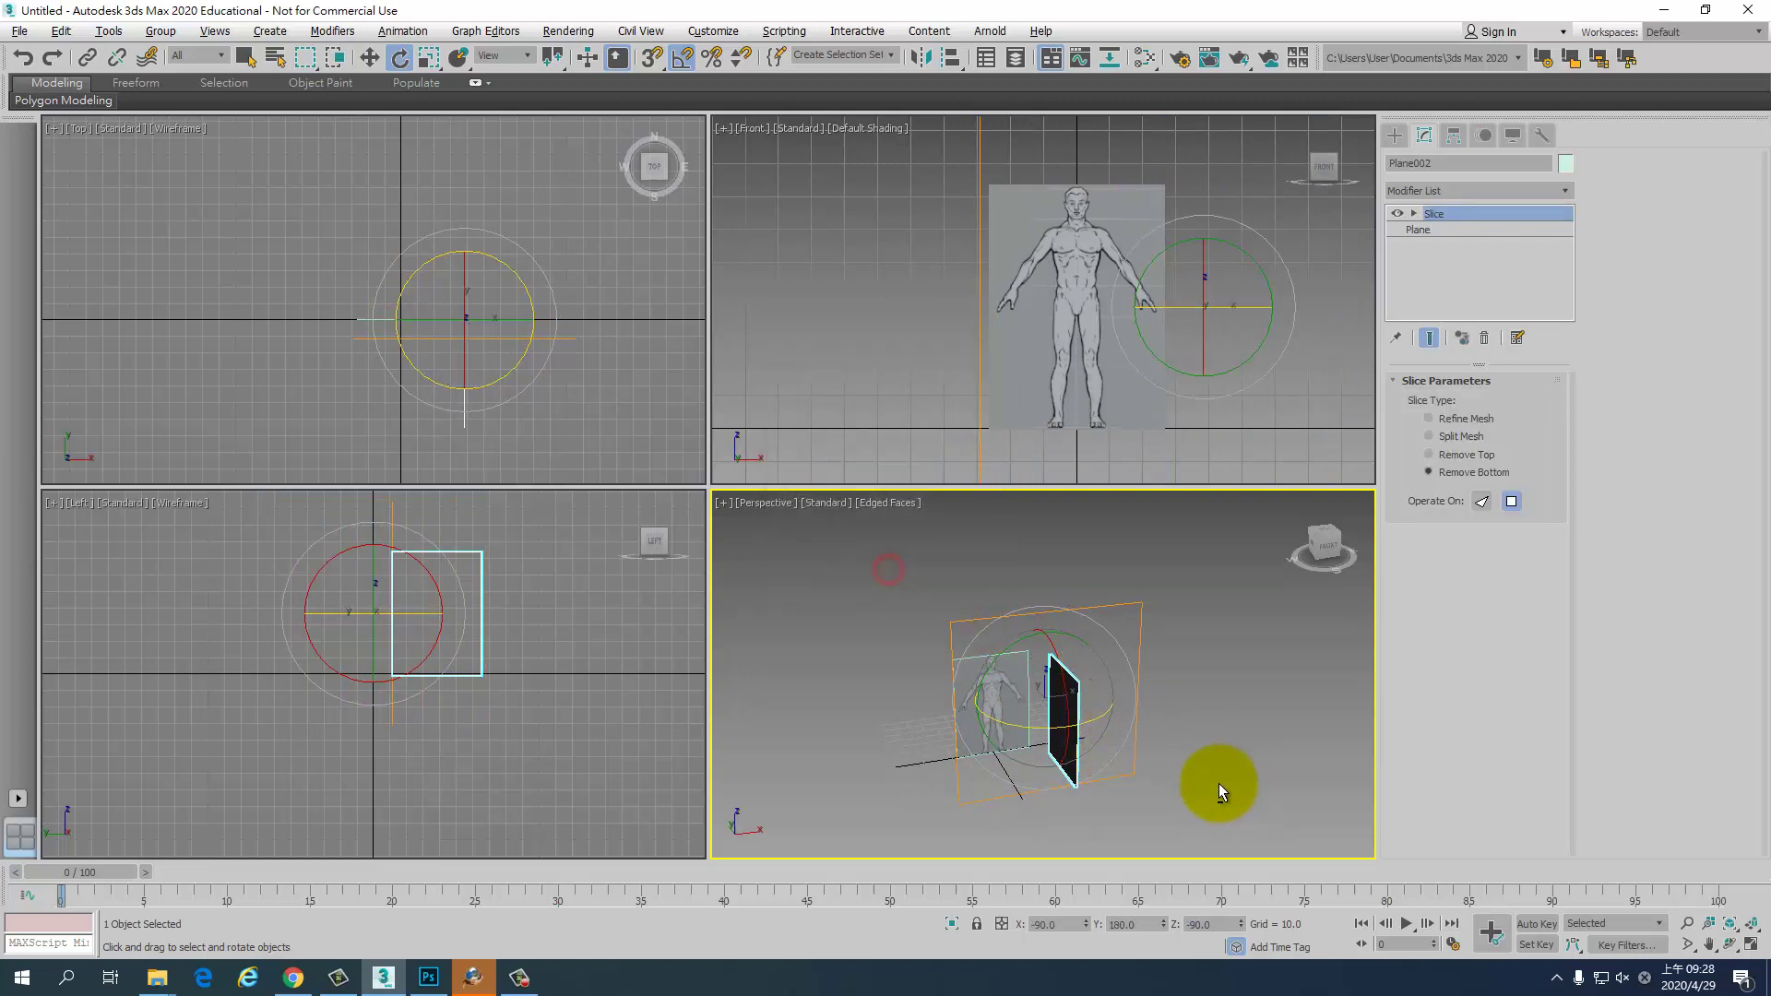
click(1160, 725)
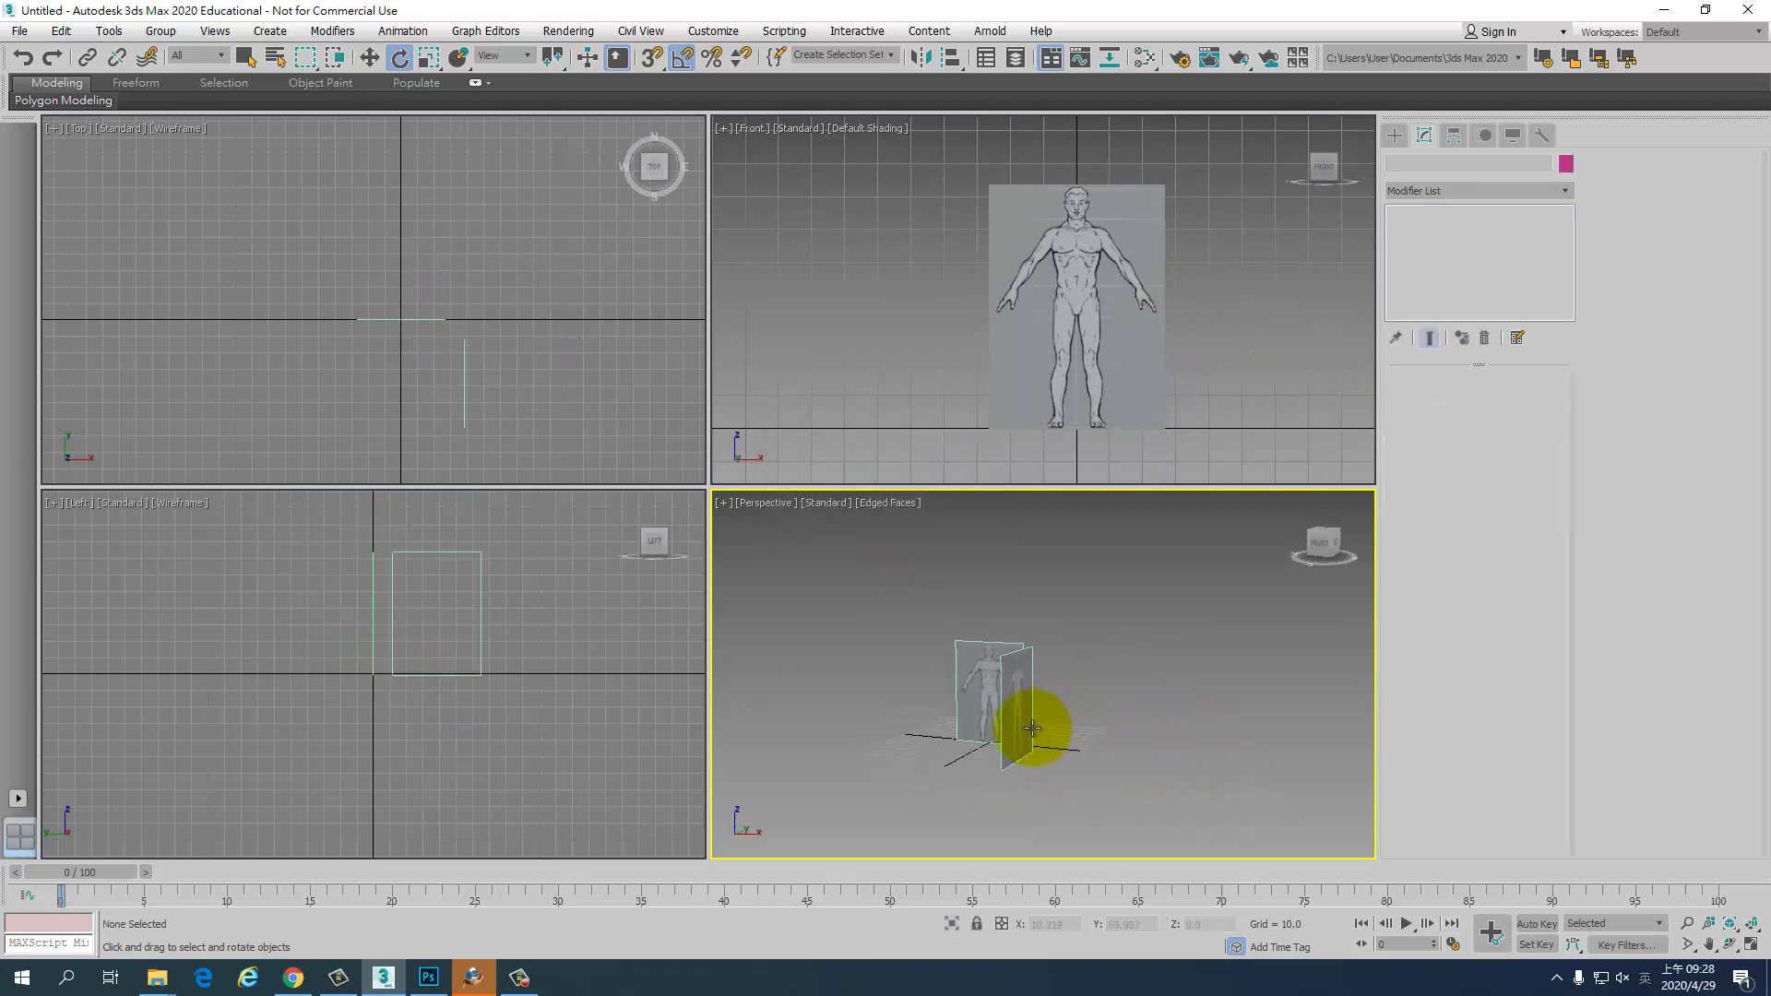
- Move Plane002 sideways until it meets the black plane
click(1026, 723)
key(w)
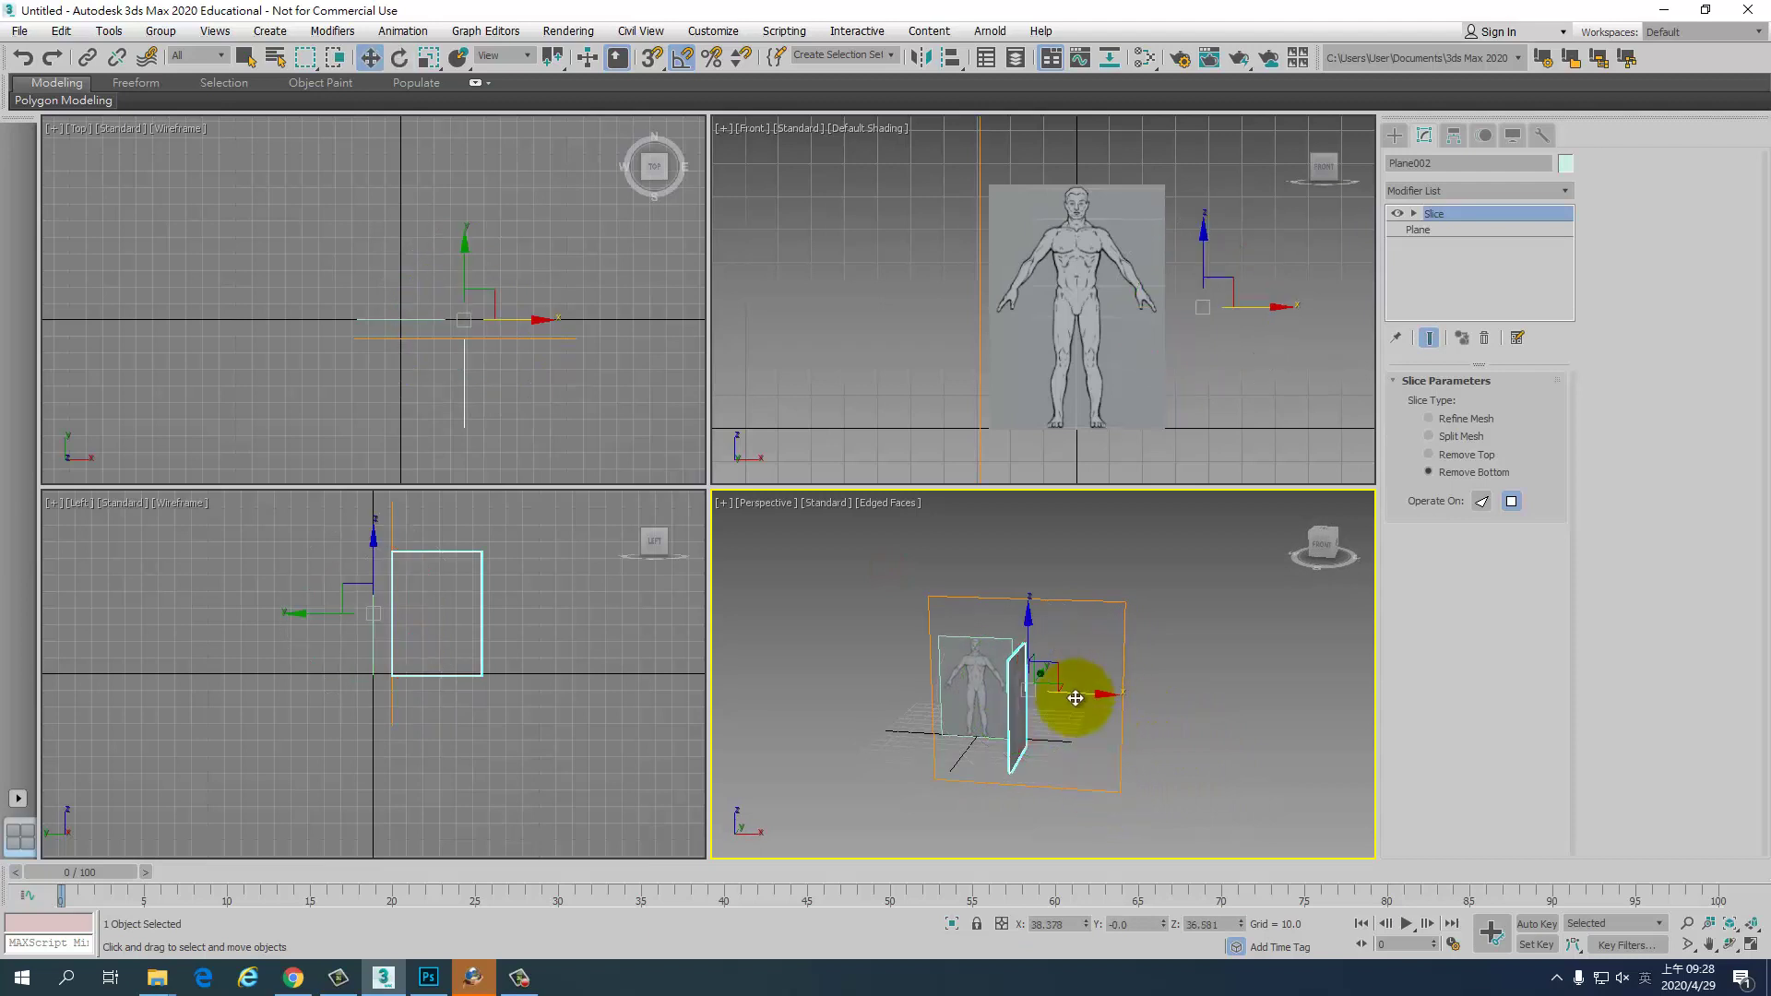
drag(1075, 698, 989, 706)
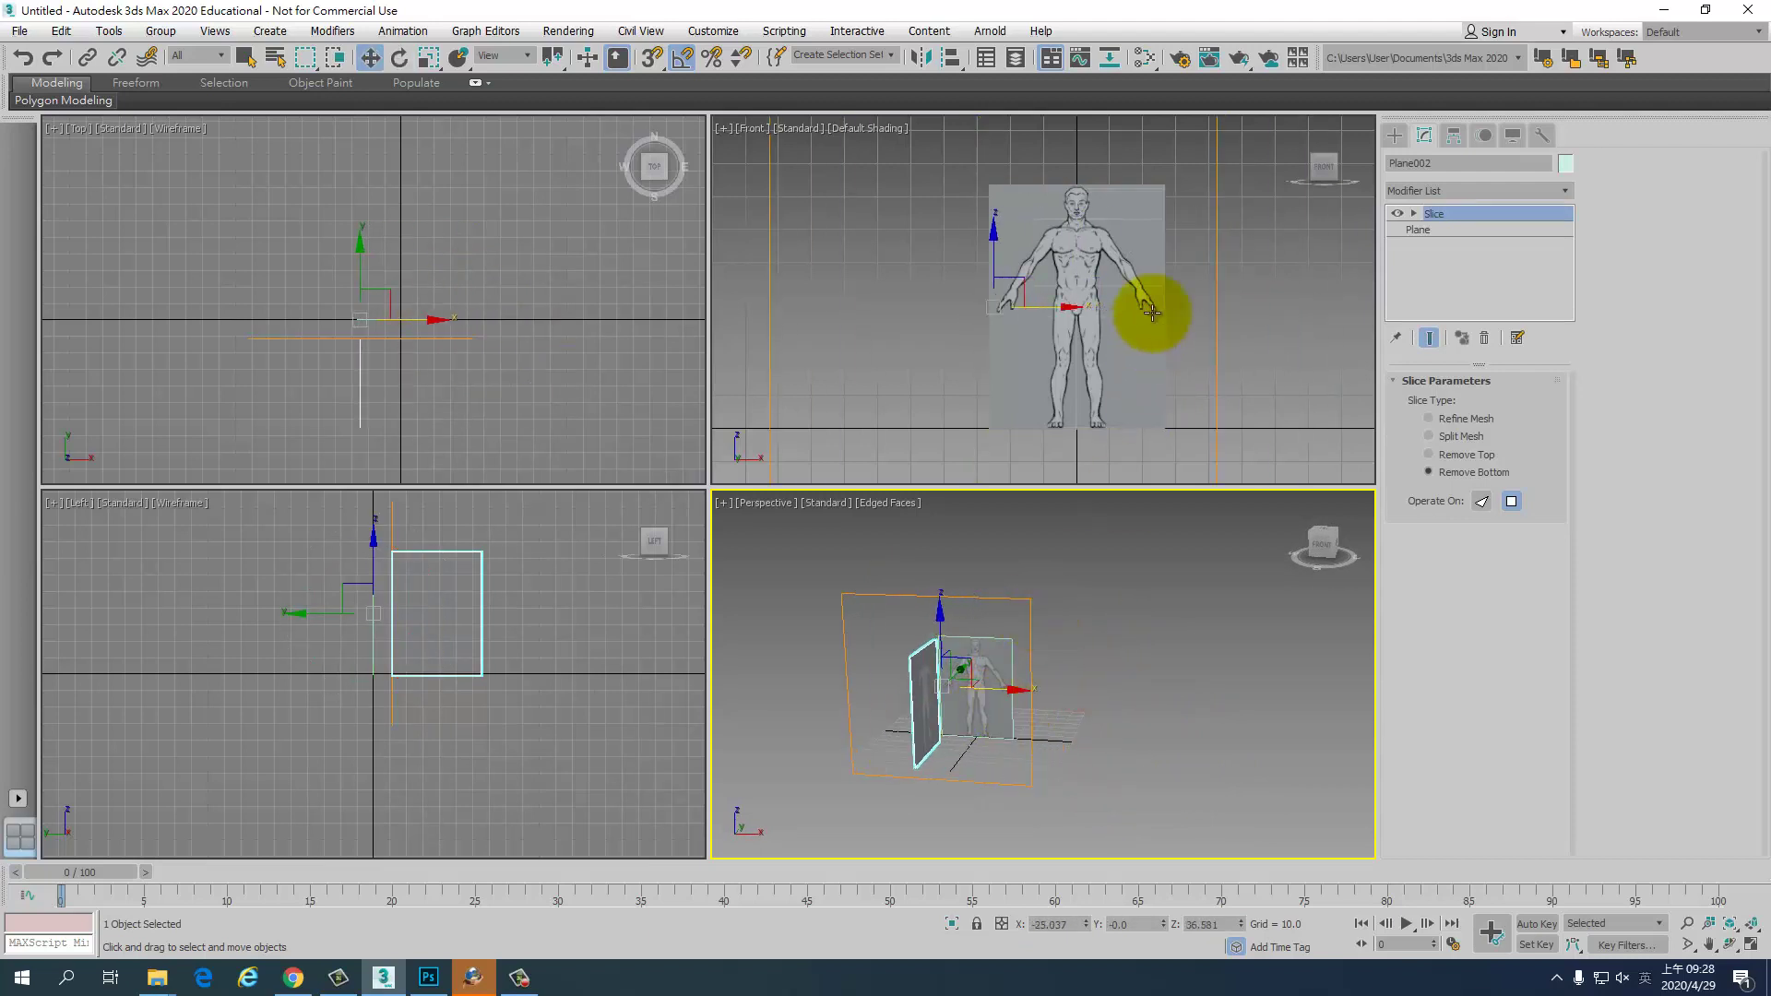
alt+middle_drag(1059, 775, 994, 811)
scroll(403, 358, up, 3)
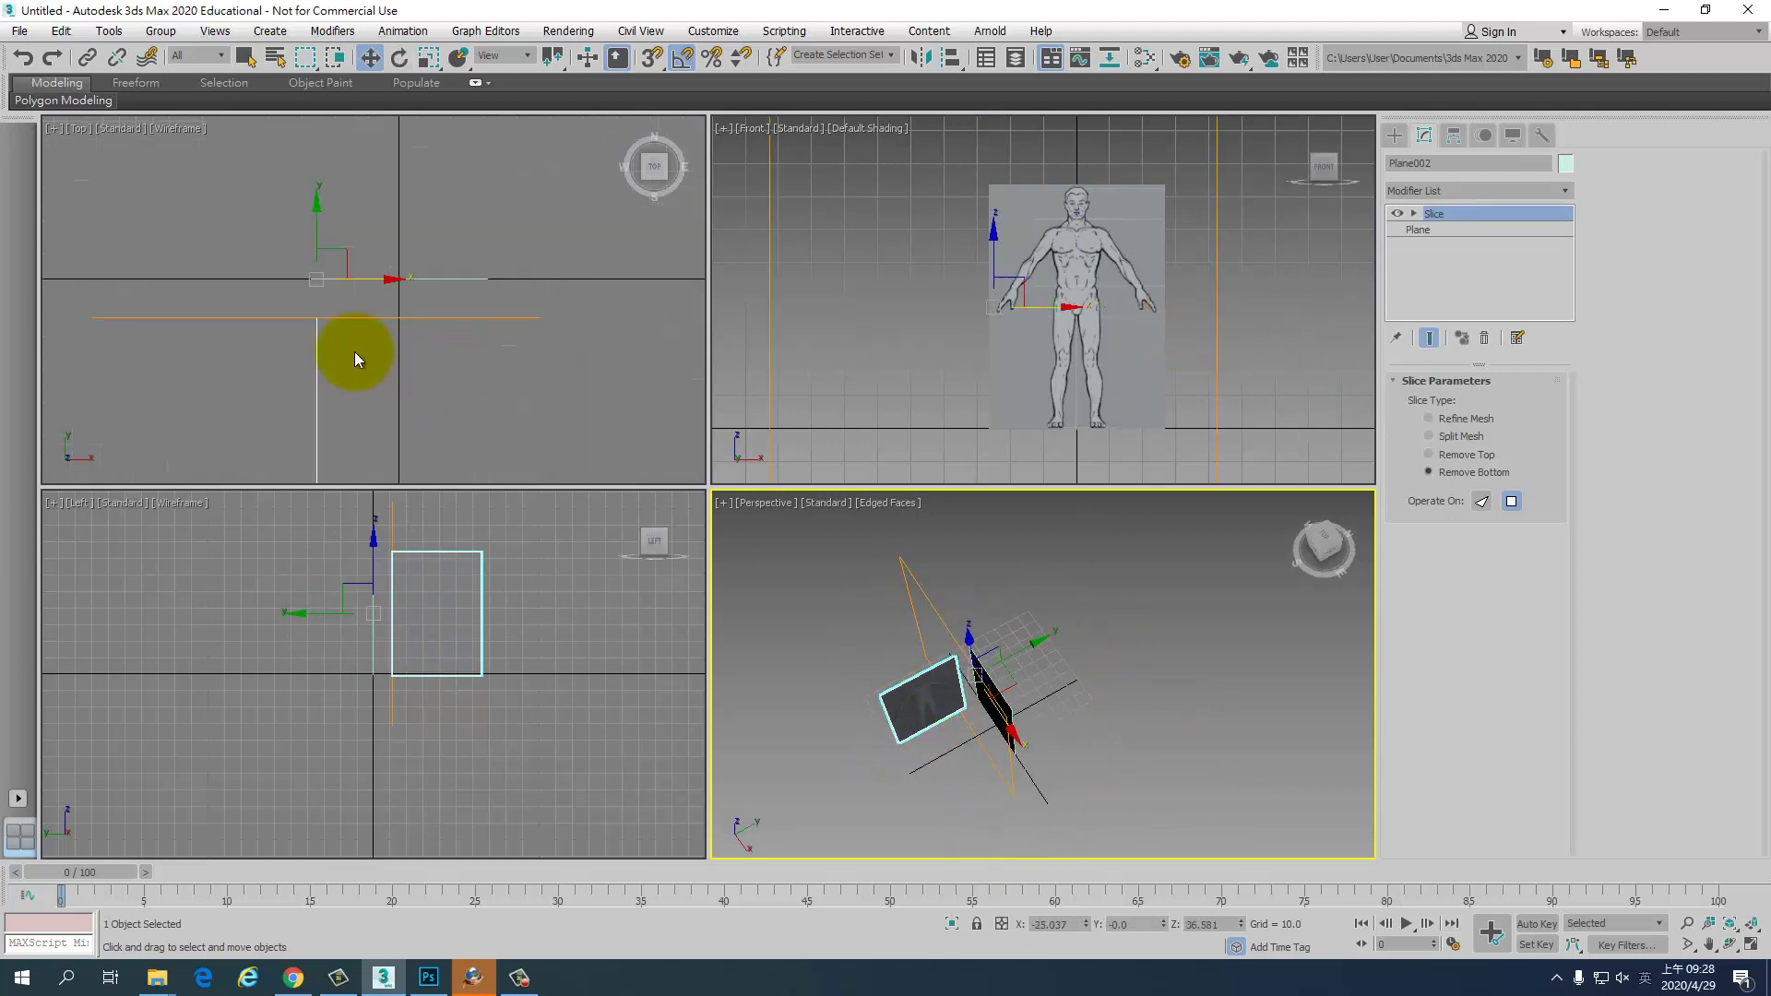
middle_drag(312, 273, 404, 276)
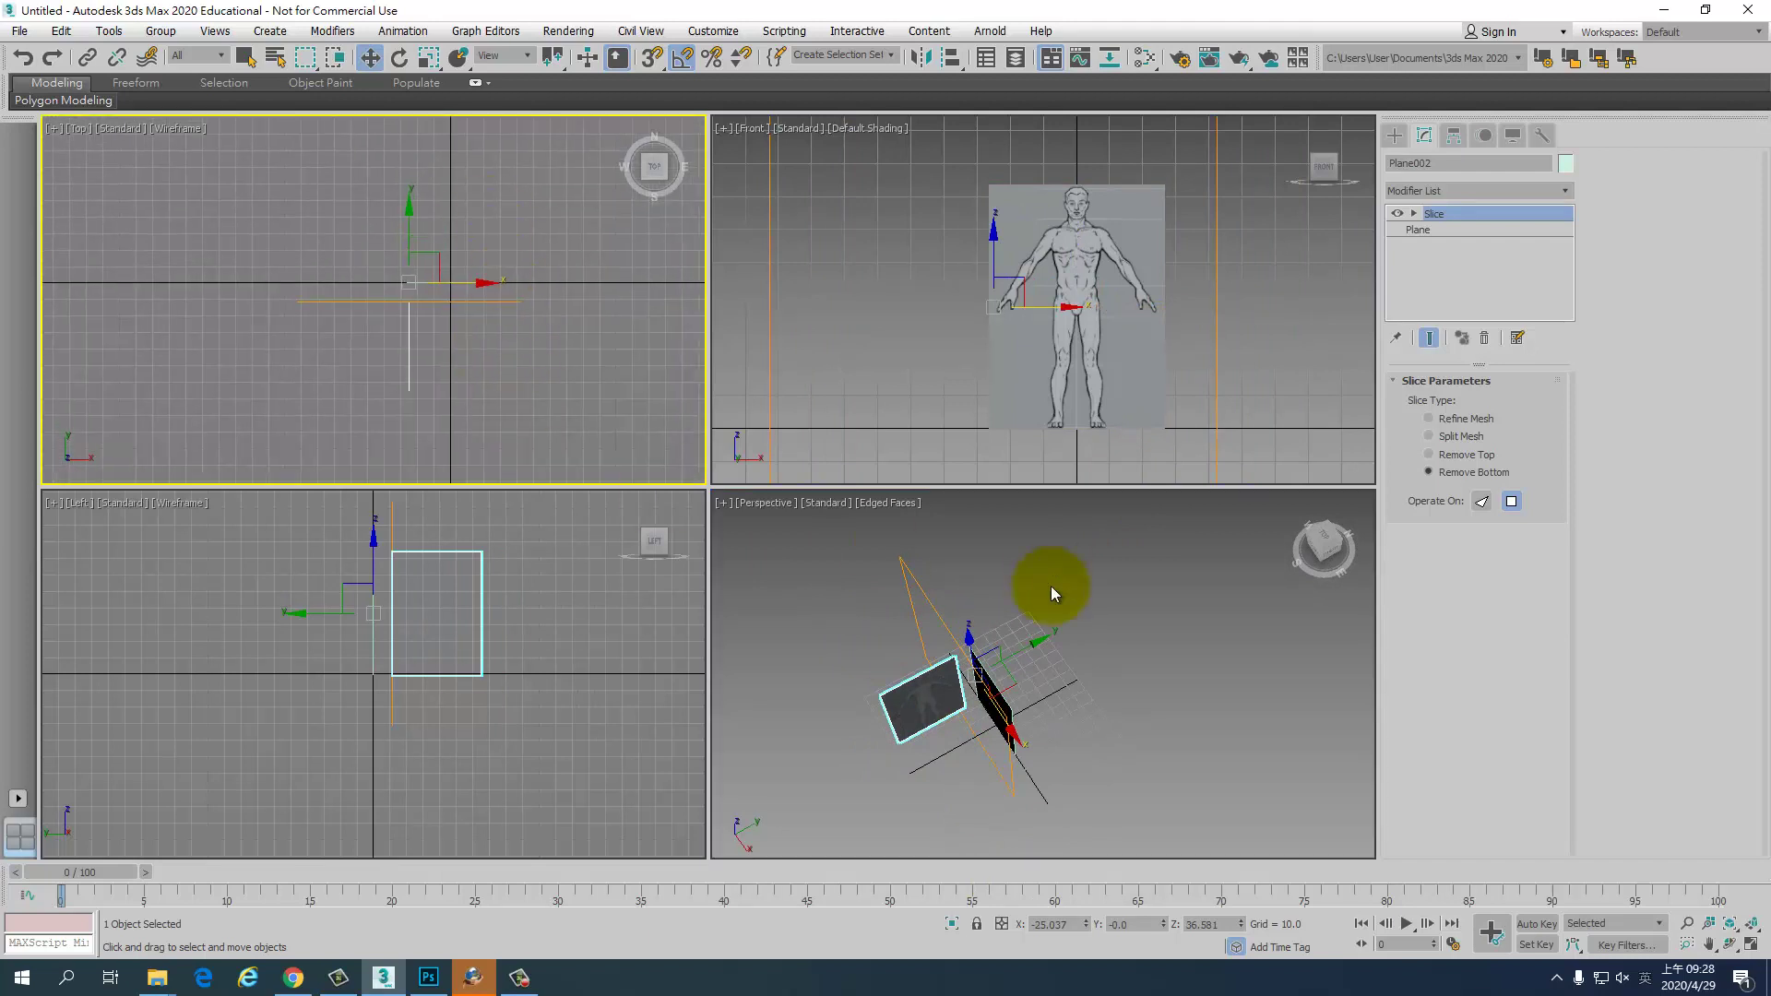
scroll(977, 736, up, 1)
scroll(960, 716, up, 5)
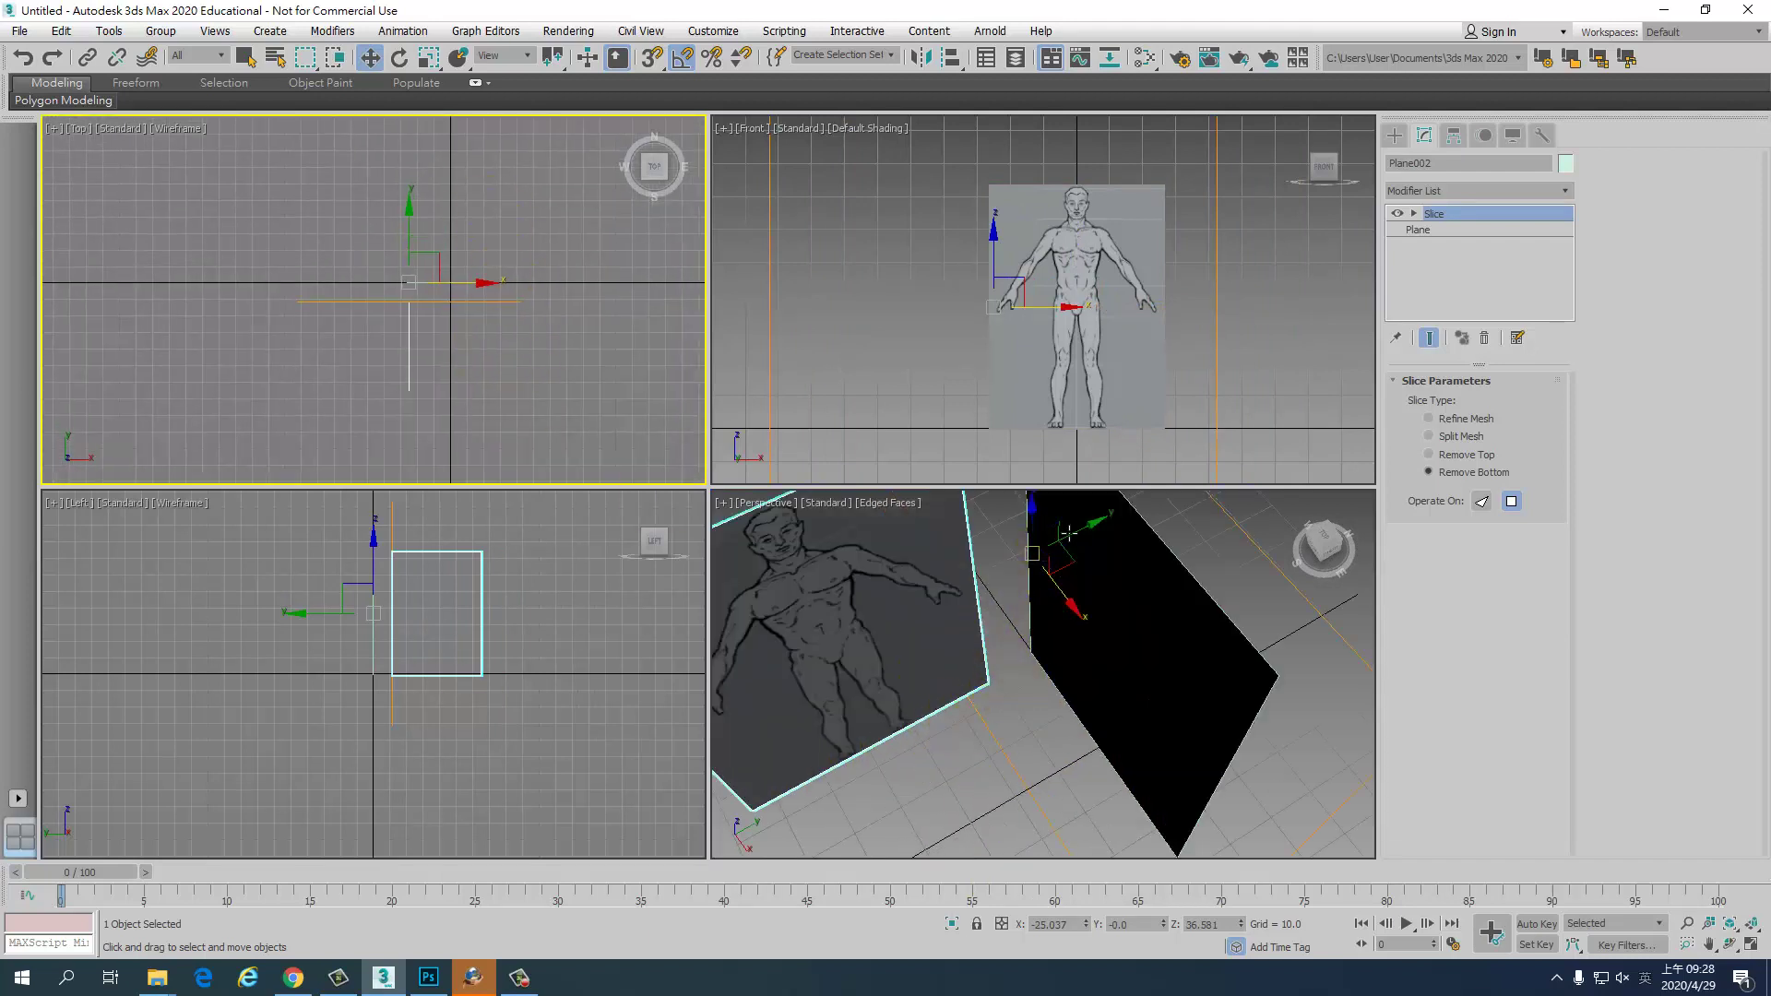
drag(1069, 532, 1011, 562)
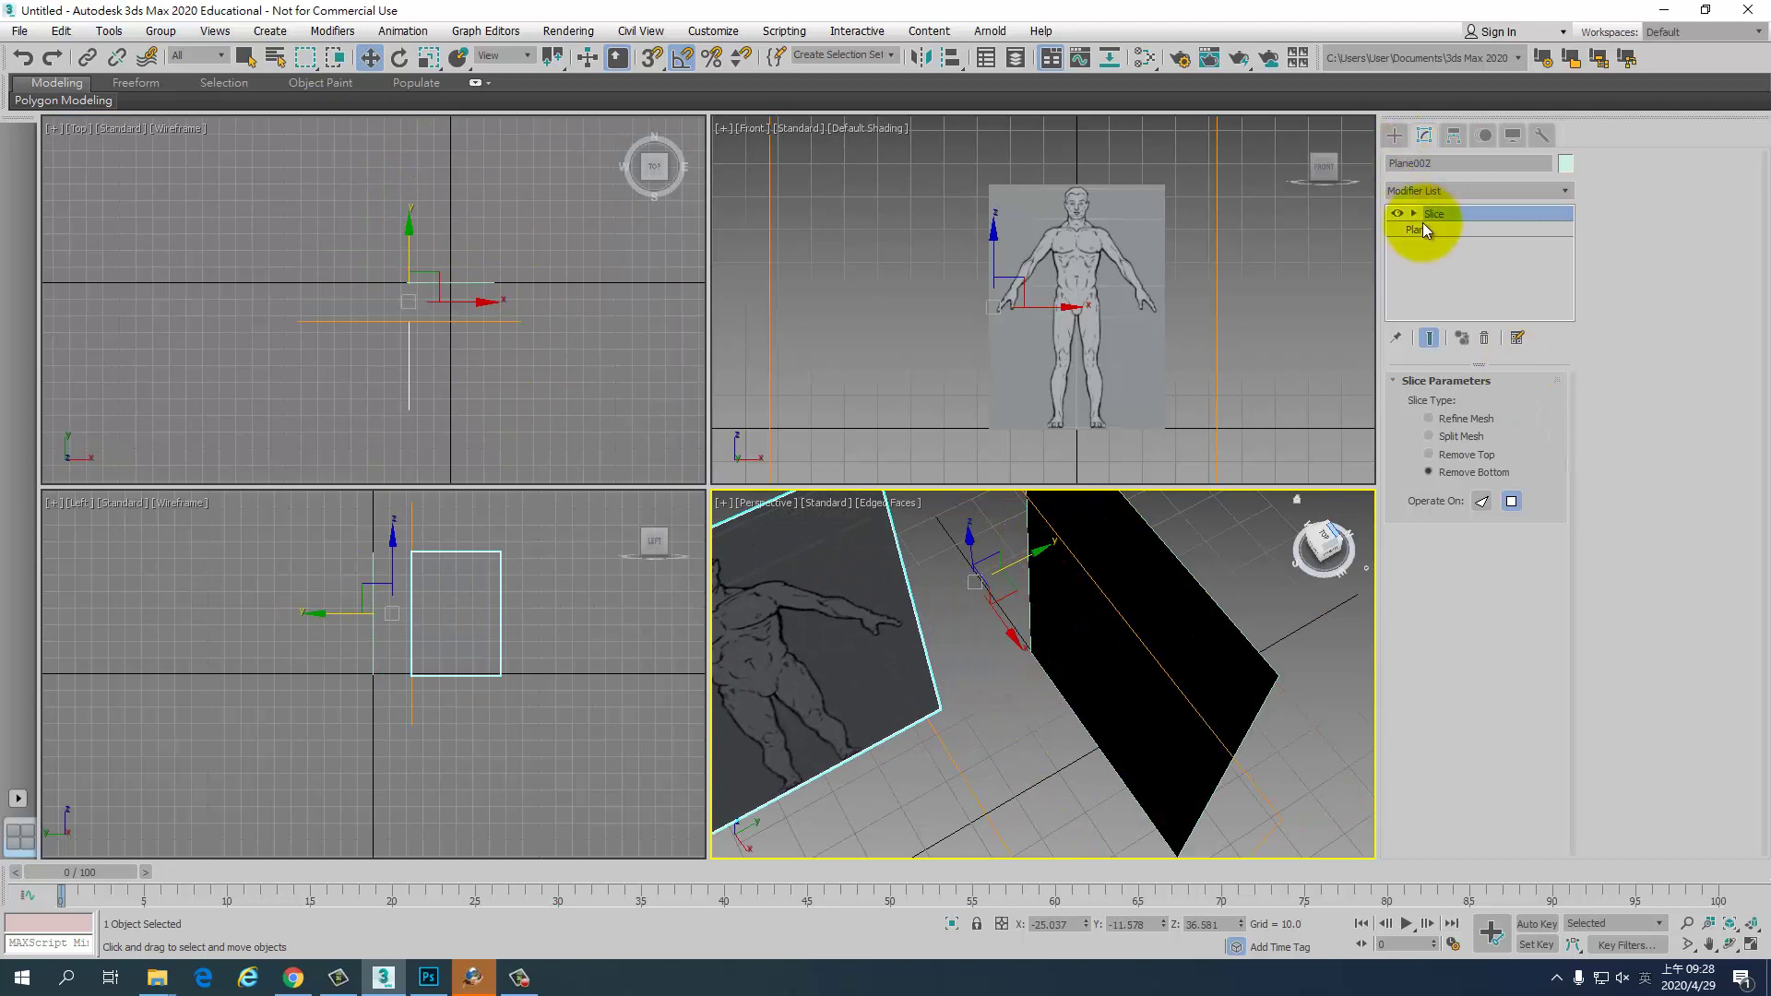
- Shift Plane002's Slice cutting plane along Y to keep a different image section
click(1469, 230)
mouse_move(883, 756)
mouse_down()
mouse_move(1057, 612)
mouse_move(1020, 638)
mouse_up()
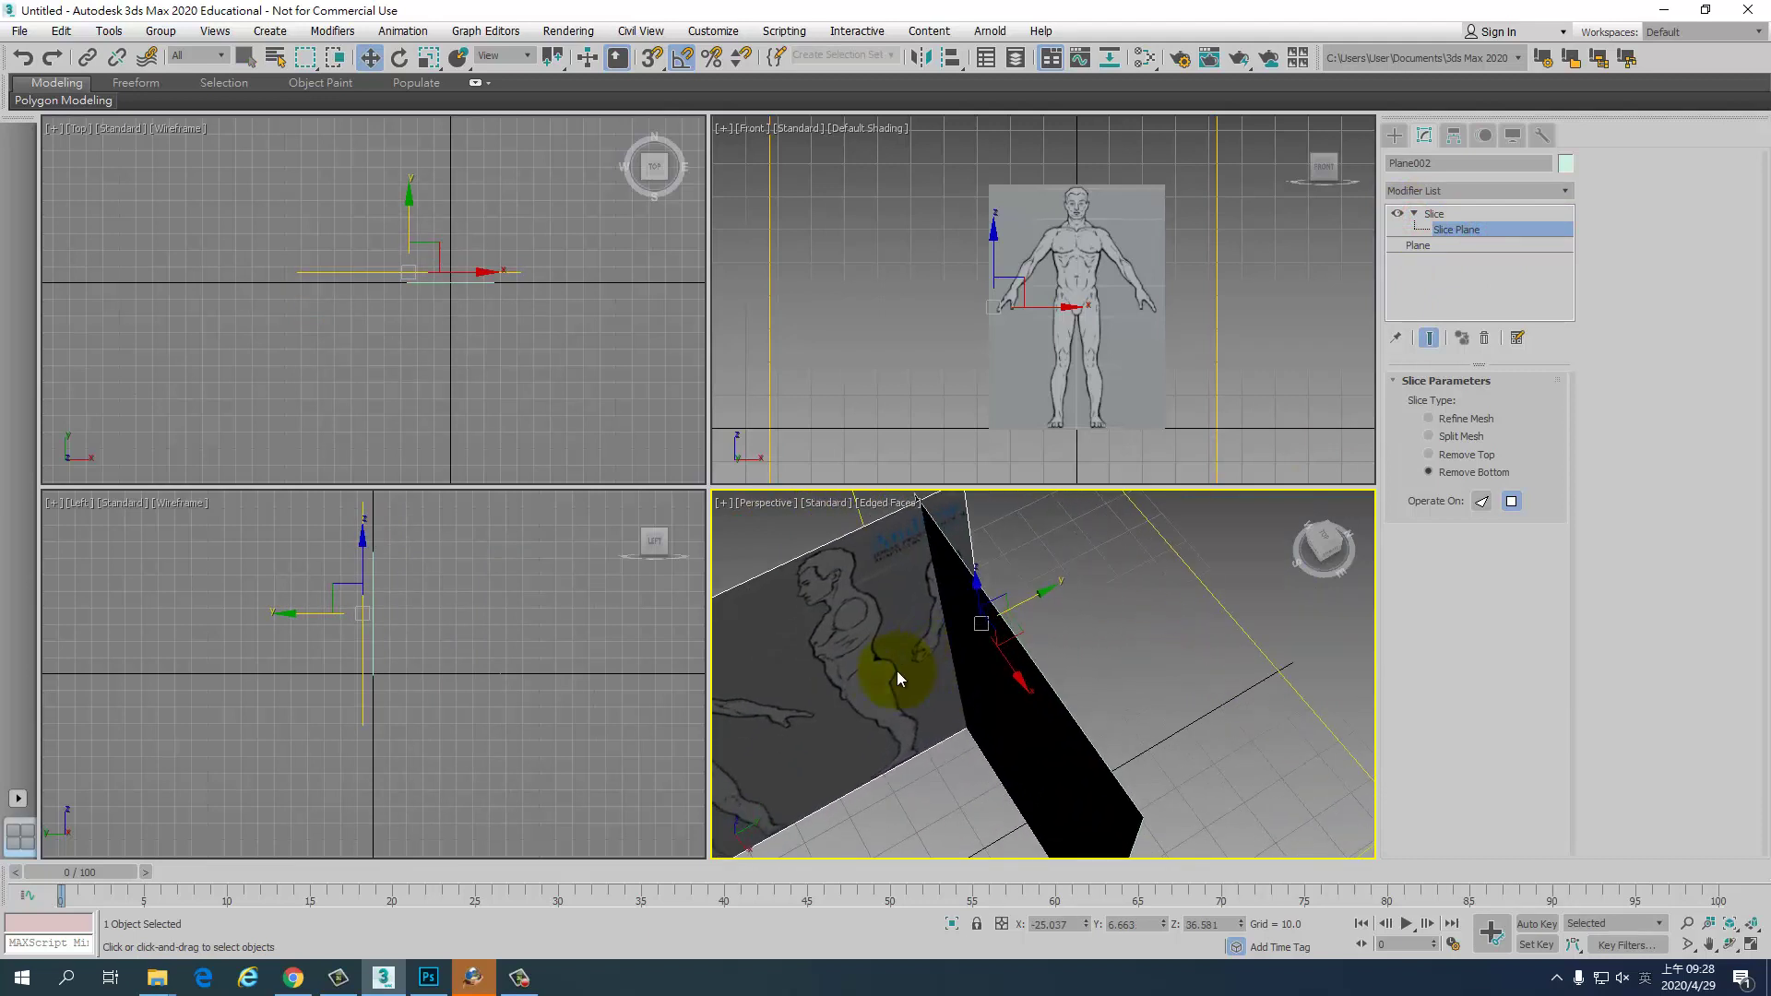
alt+middle_drag(1020, 638, 970, 548)
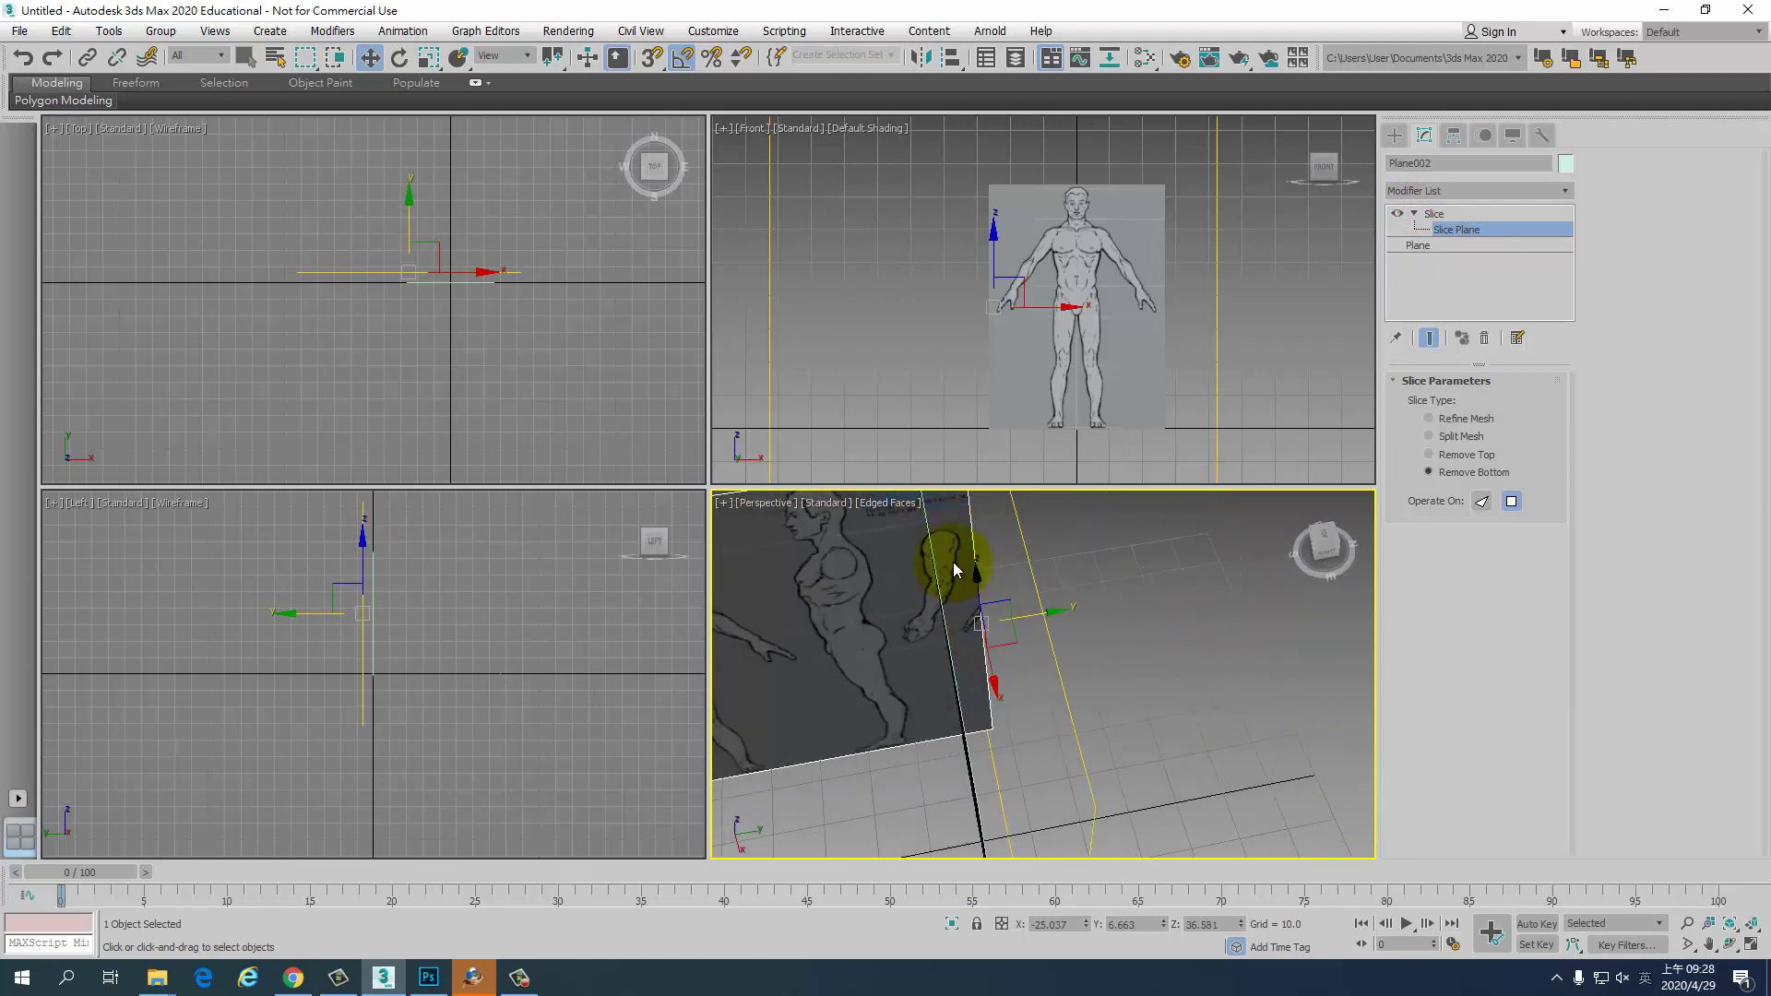
mouse_move(1039, 618)
mouse_down()
mouse_move(1232, 591)
mouse_move(1091, 605)
mouse_move(1037, 639)
mouse_up()
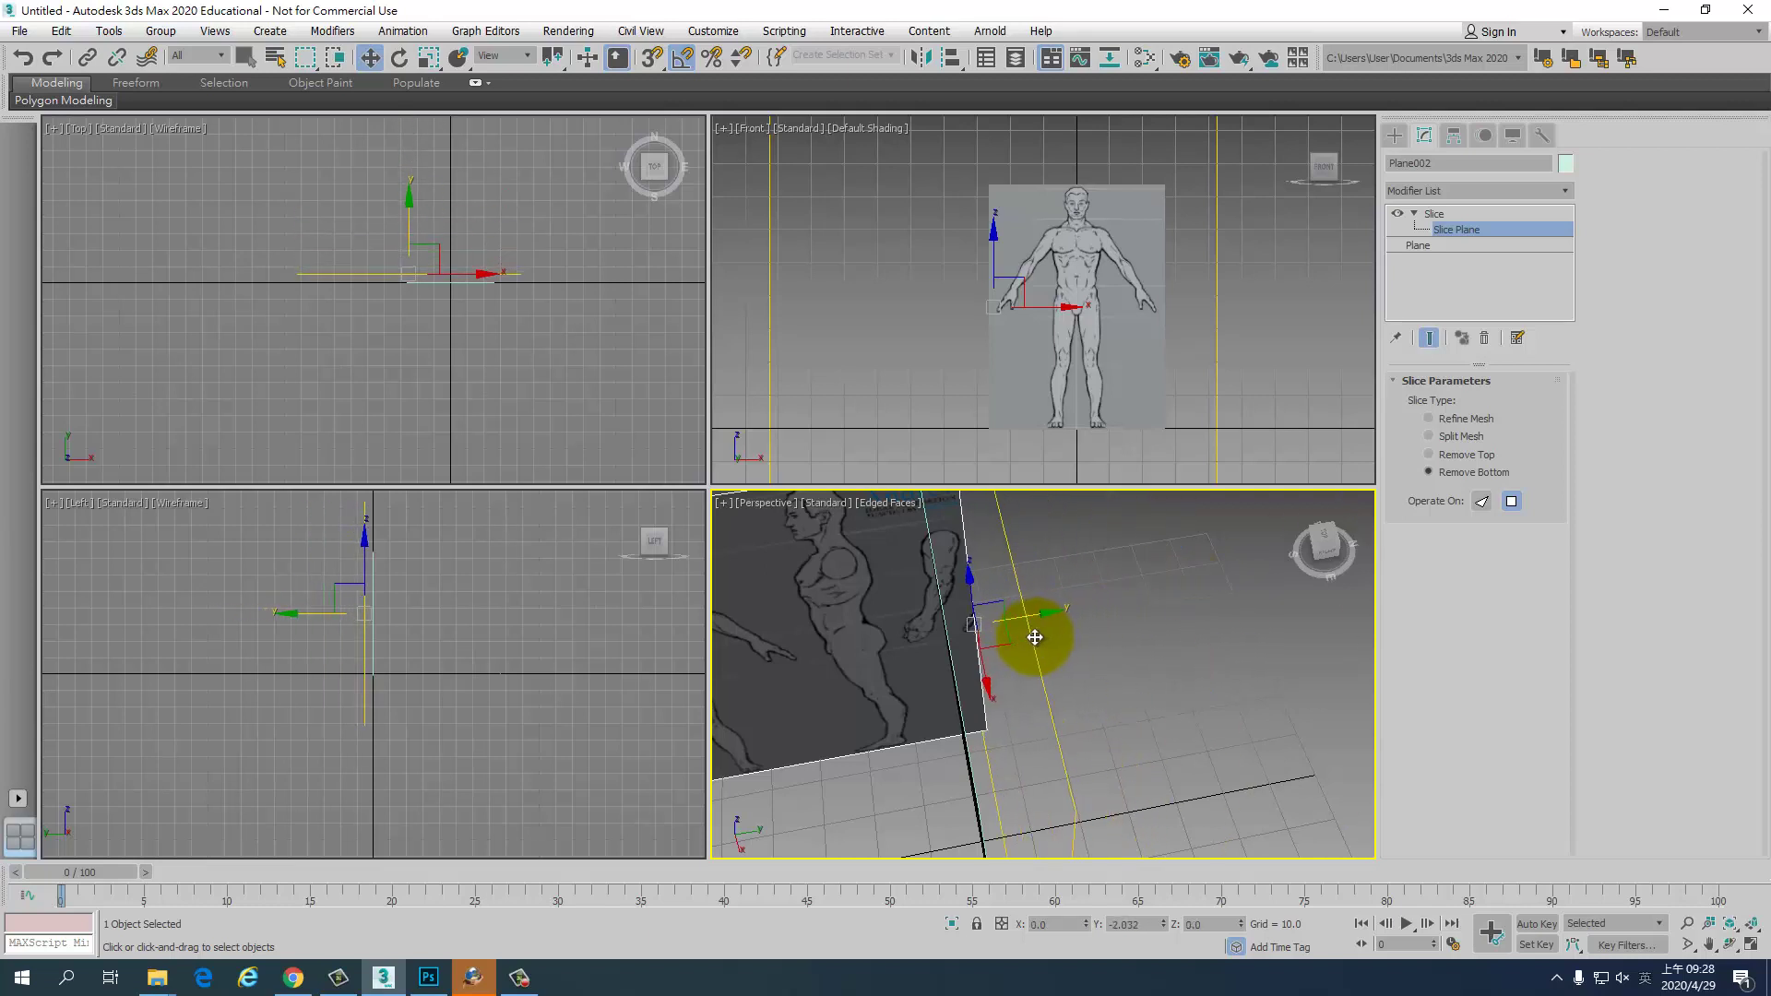
alt+middle_drag(1019, 585, 928, 642)
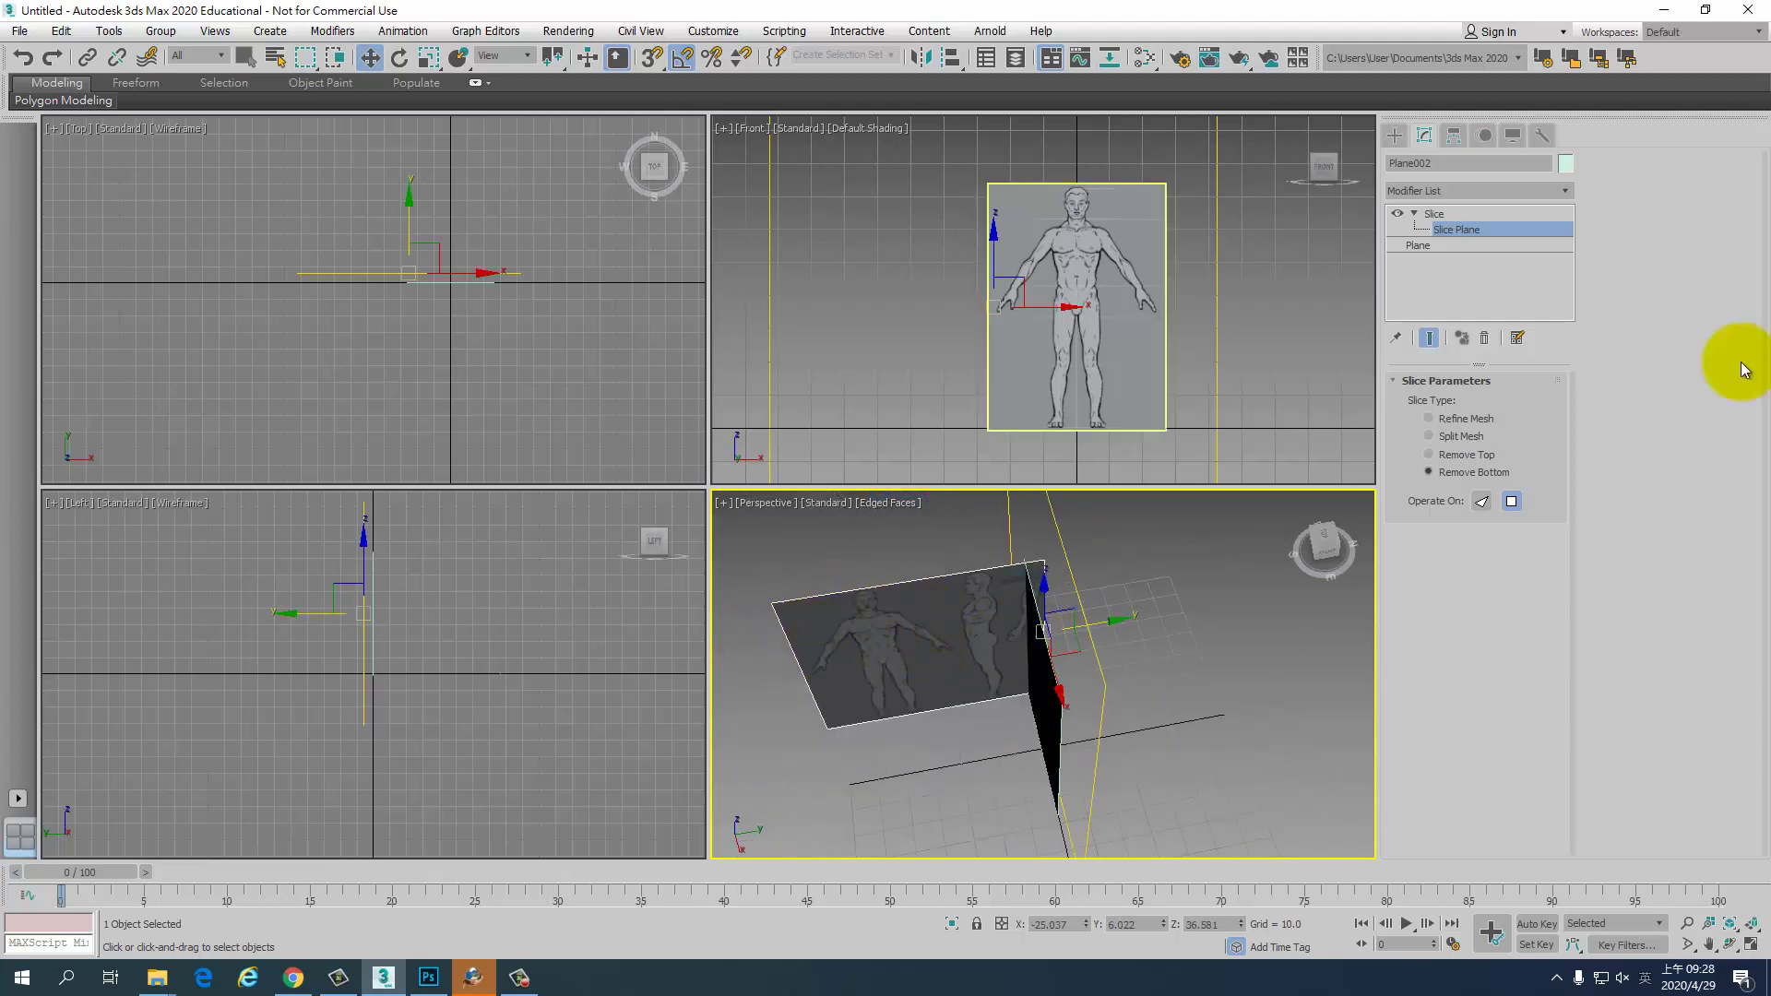
click(1435, 214)
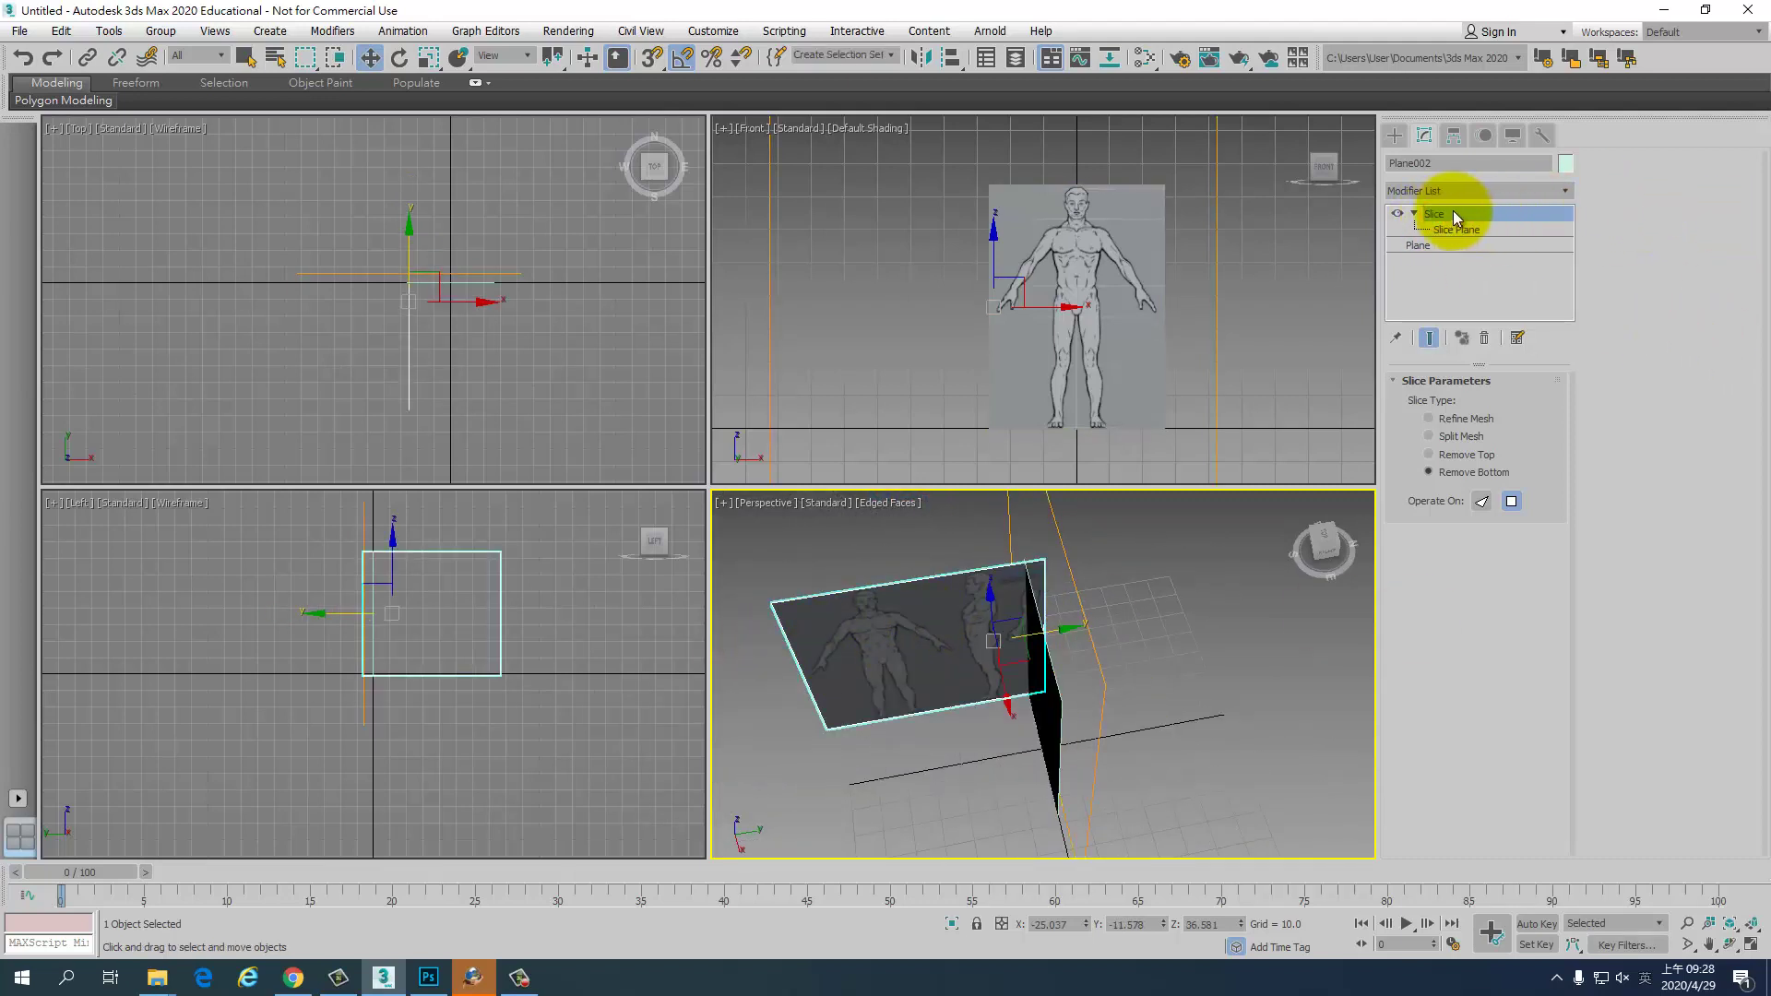
click(1565, 191)
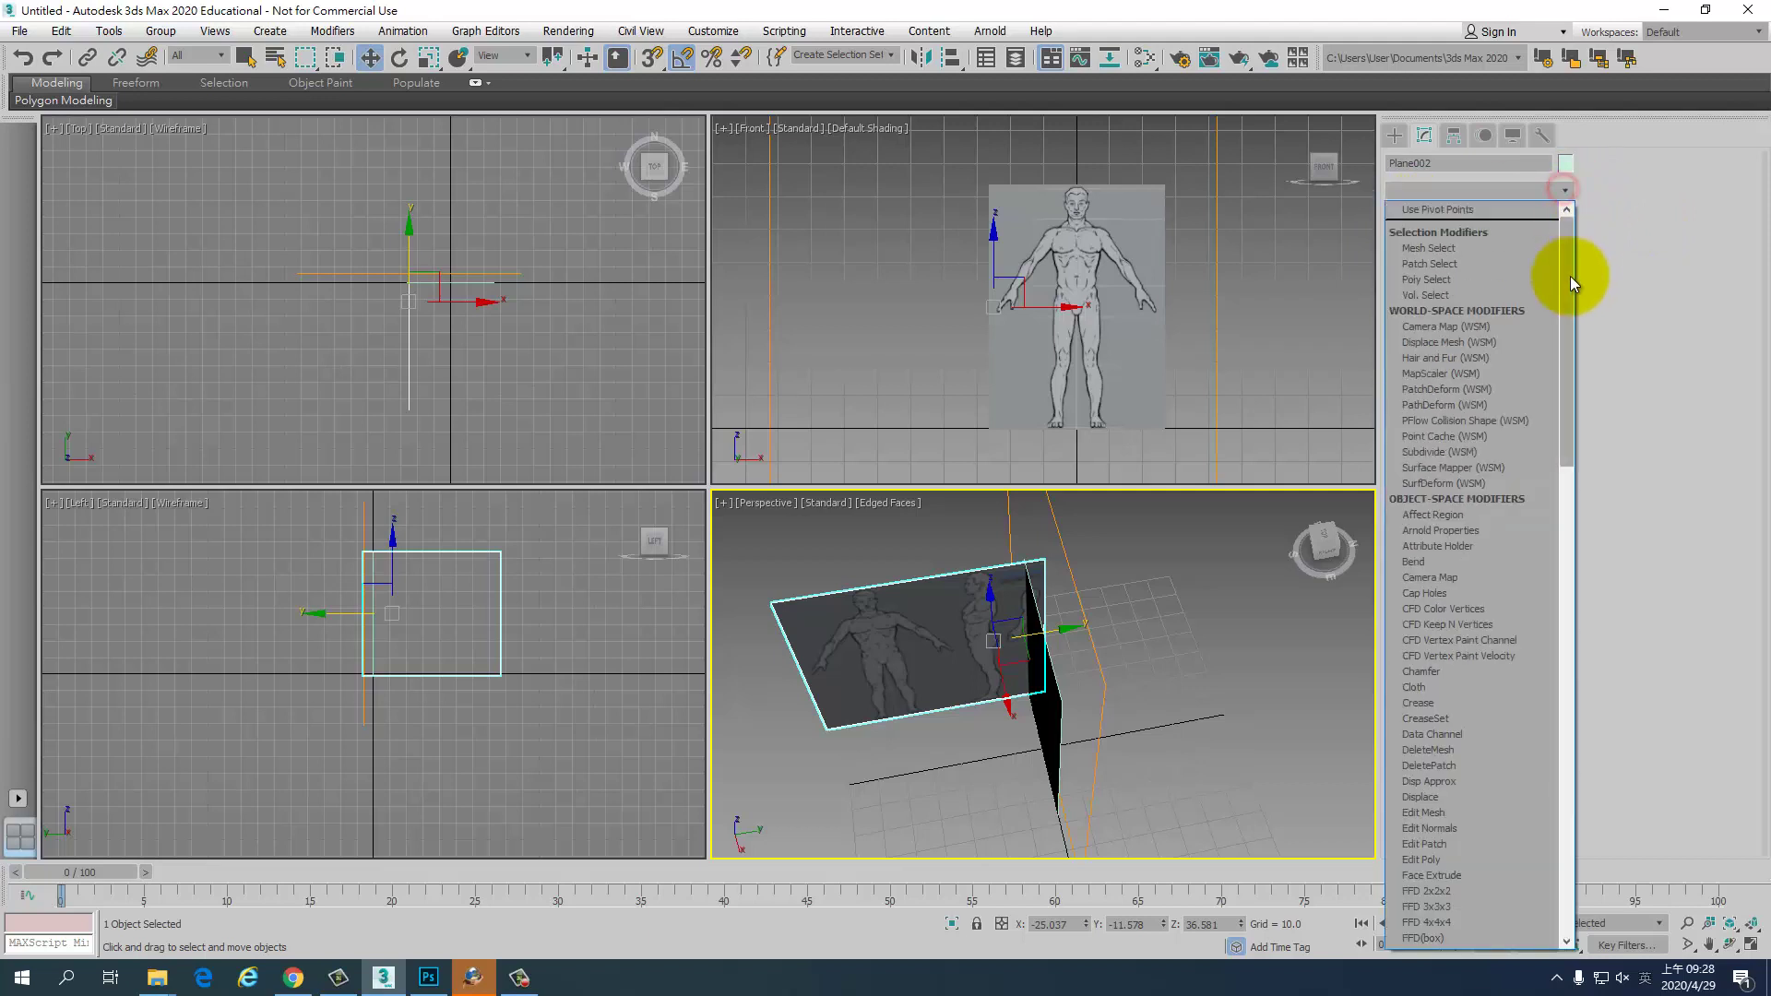
drag(1570, 275, 1564, 662)
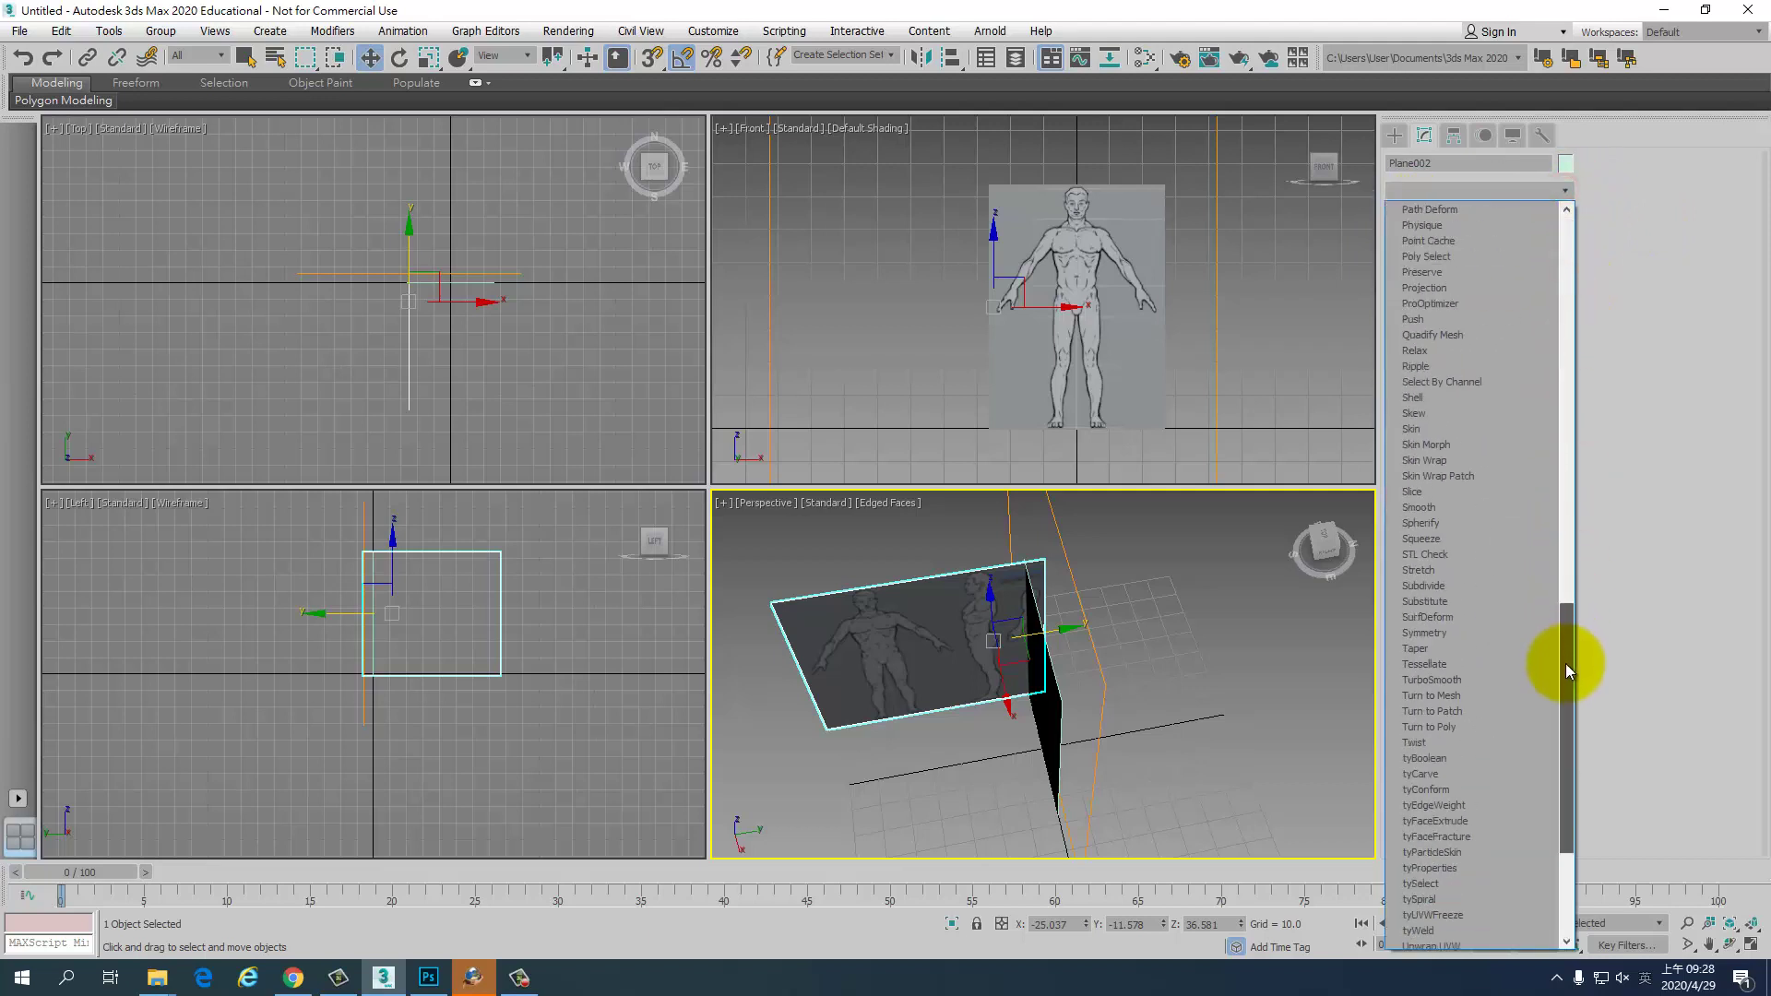
- Add a second Slice on Plane002, rotated -90° on Z, set to Remove Top, moved along Y
click(1443, 489)
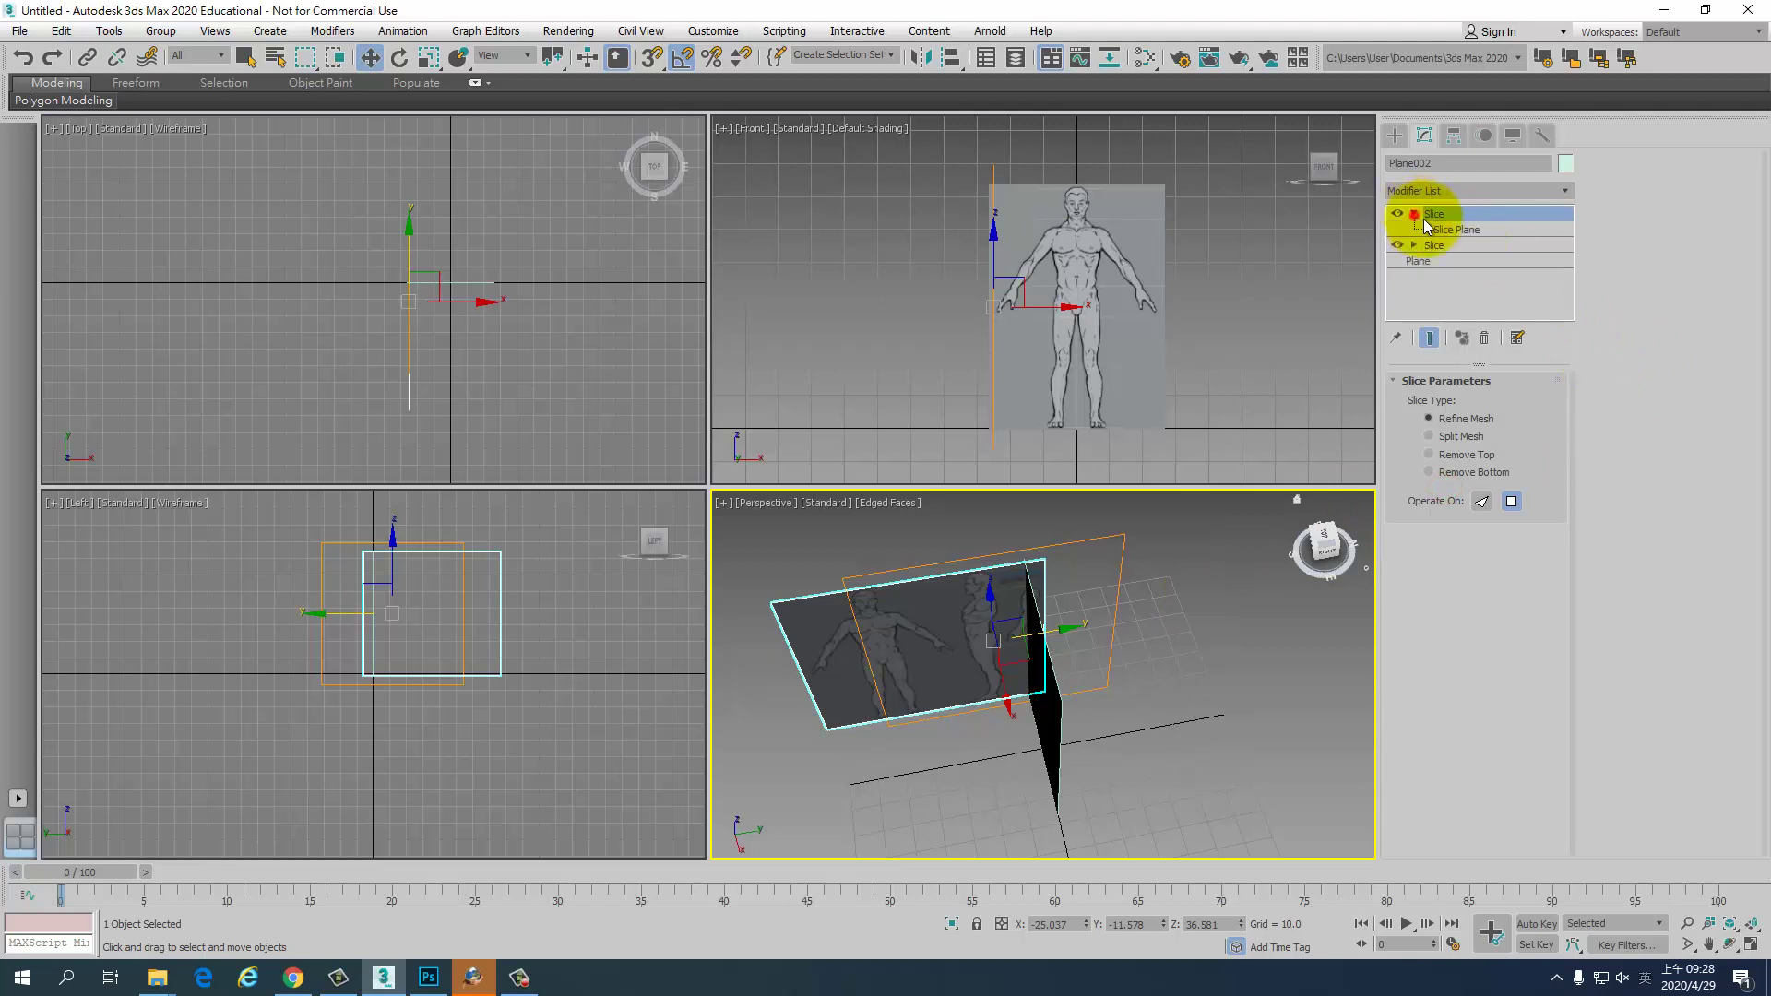
click(1476, 229)
key(e)
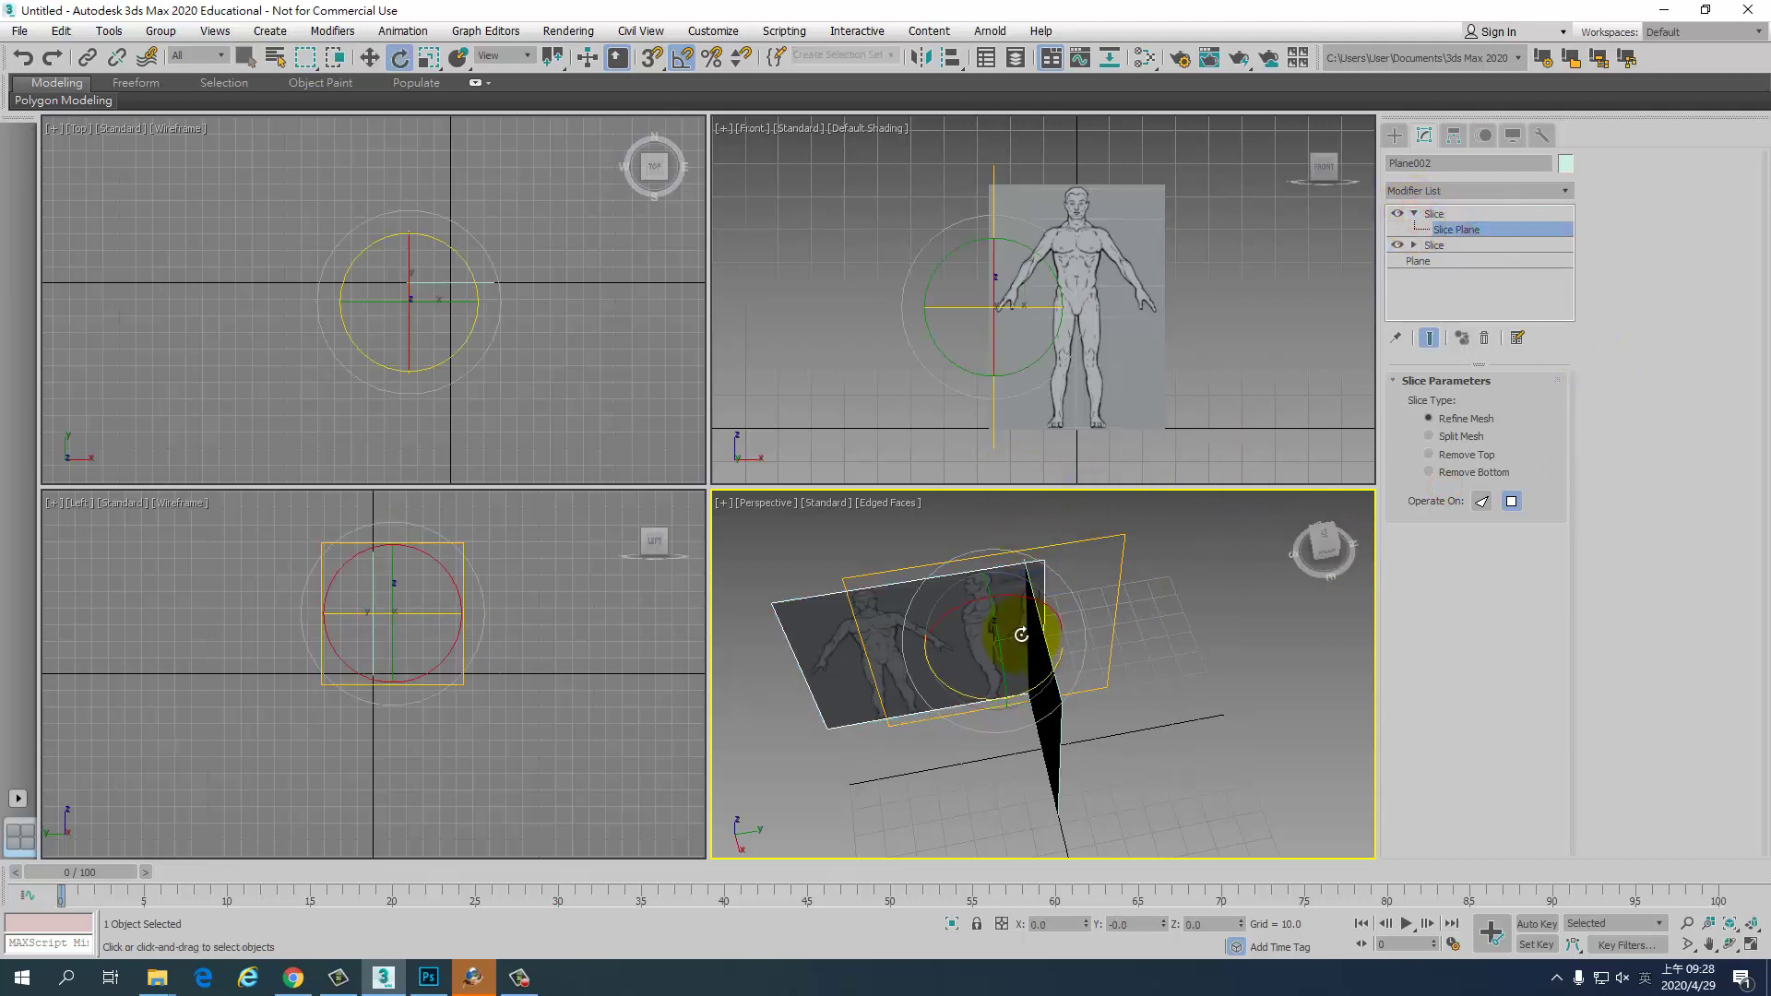
drag(1034, 689, 945, 705)
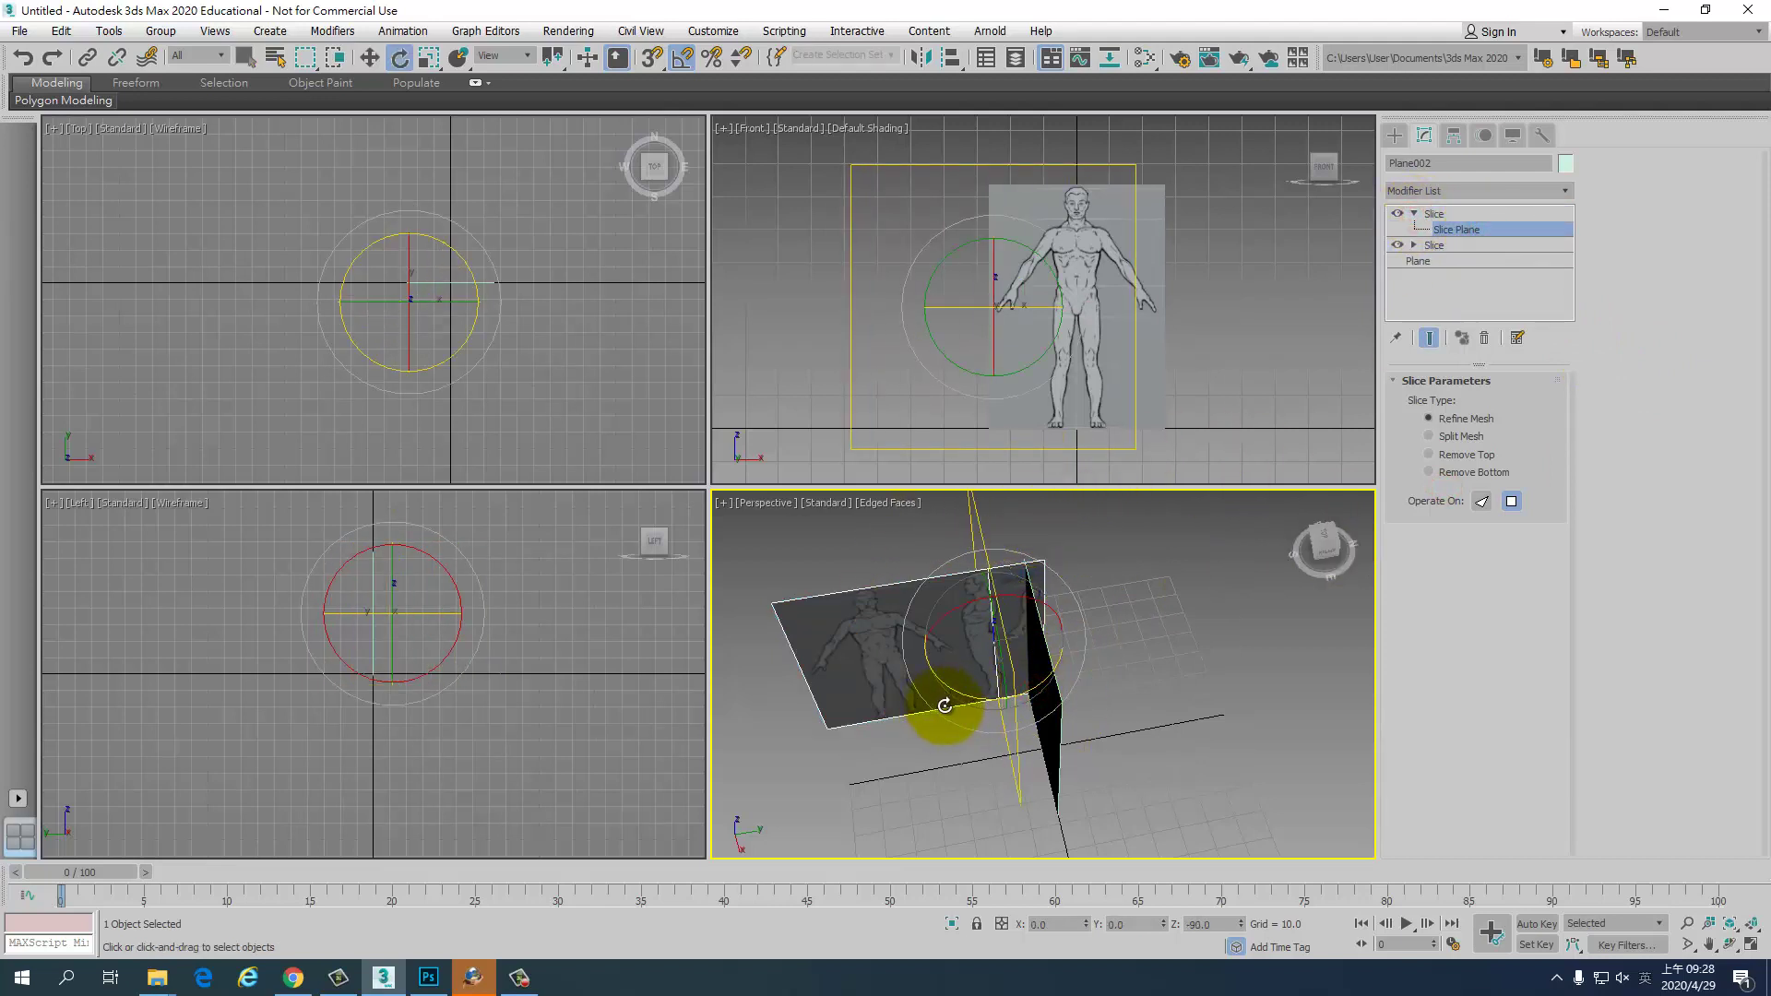
click(1451, 453)
key(w)
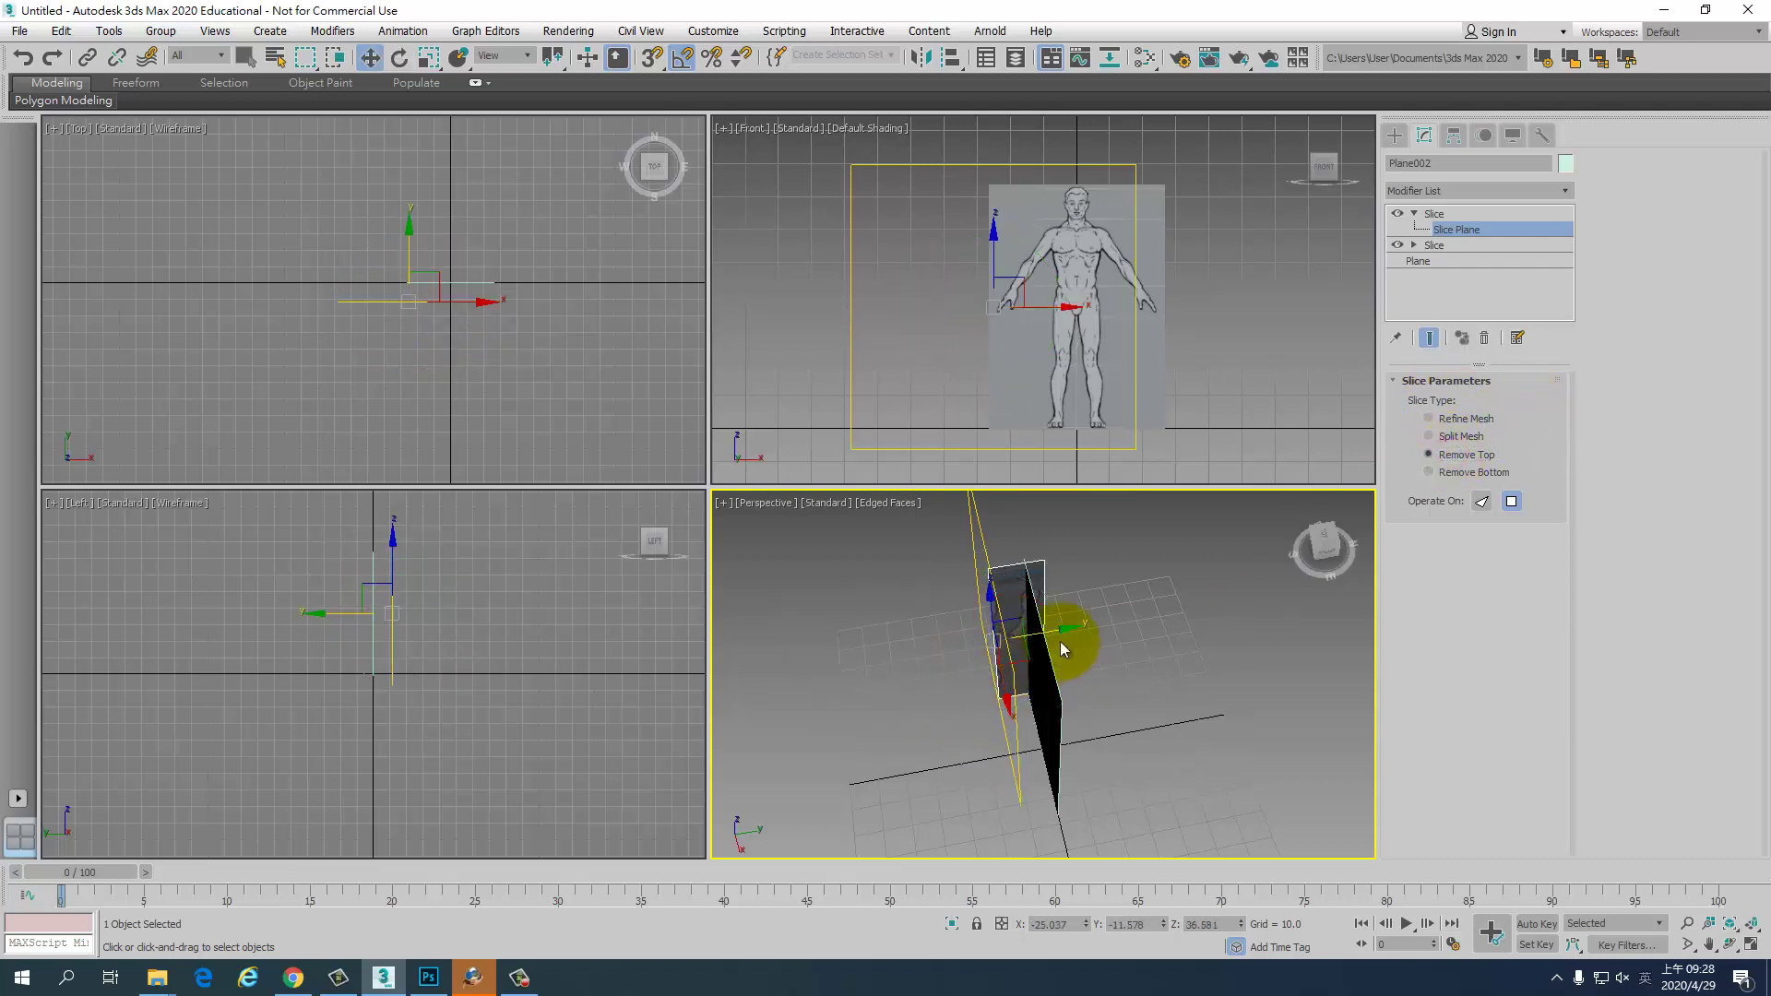
drag(1063, 628, 1014, 643)
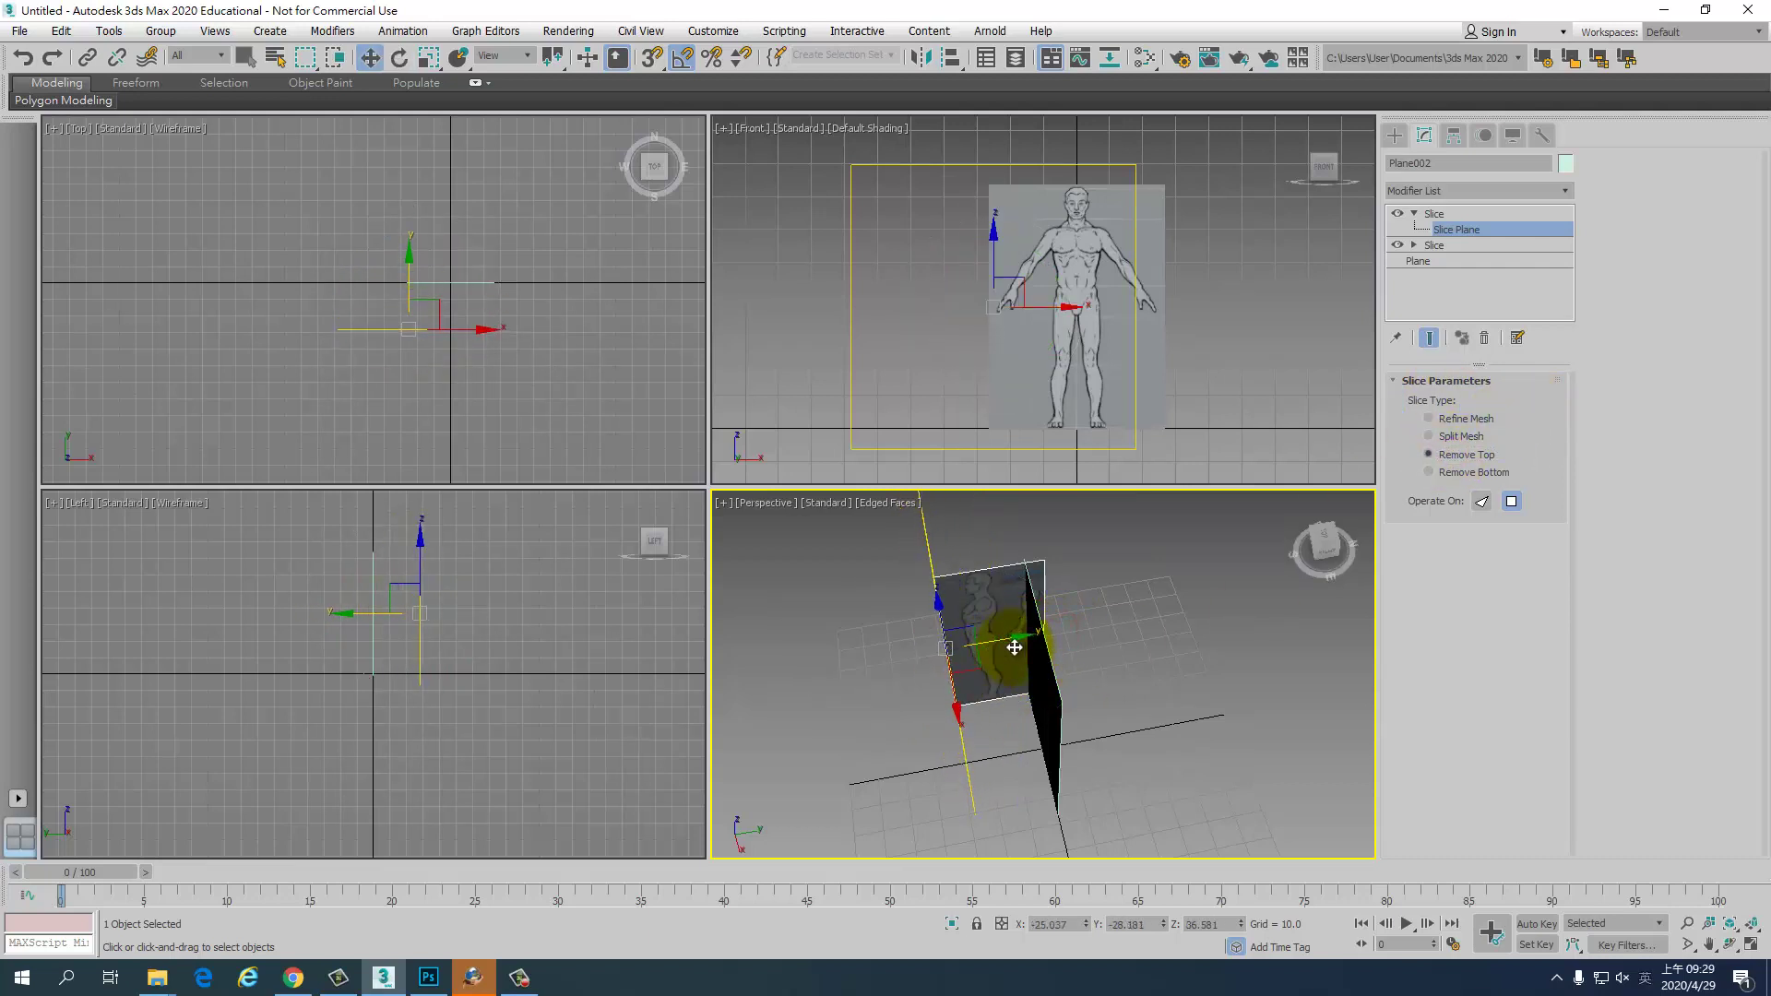
- Nudge the second slice plane slightly along Y and check the trimmed side-view strip
scroll(976, 634, up, 4)
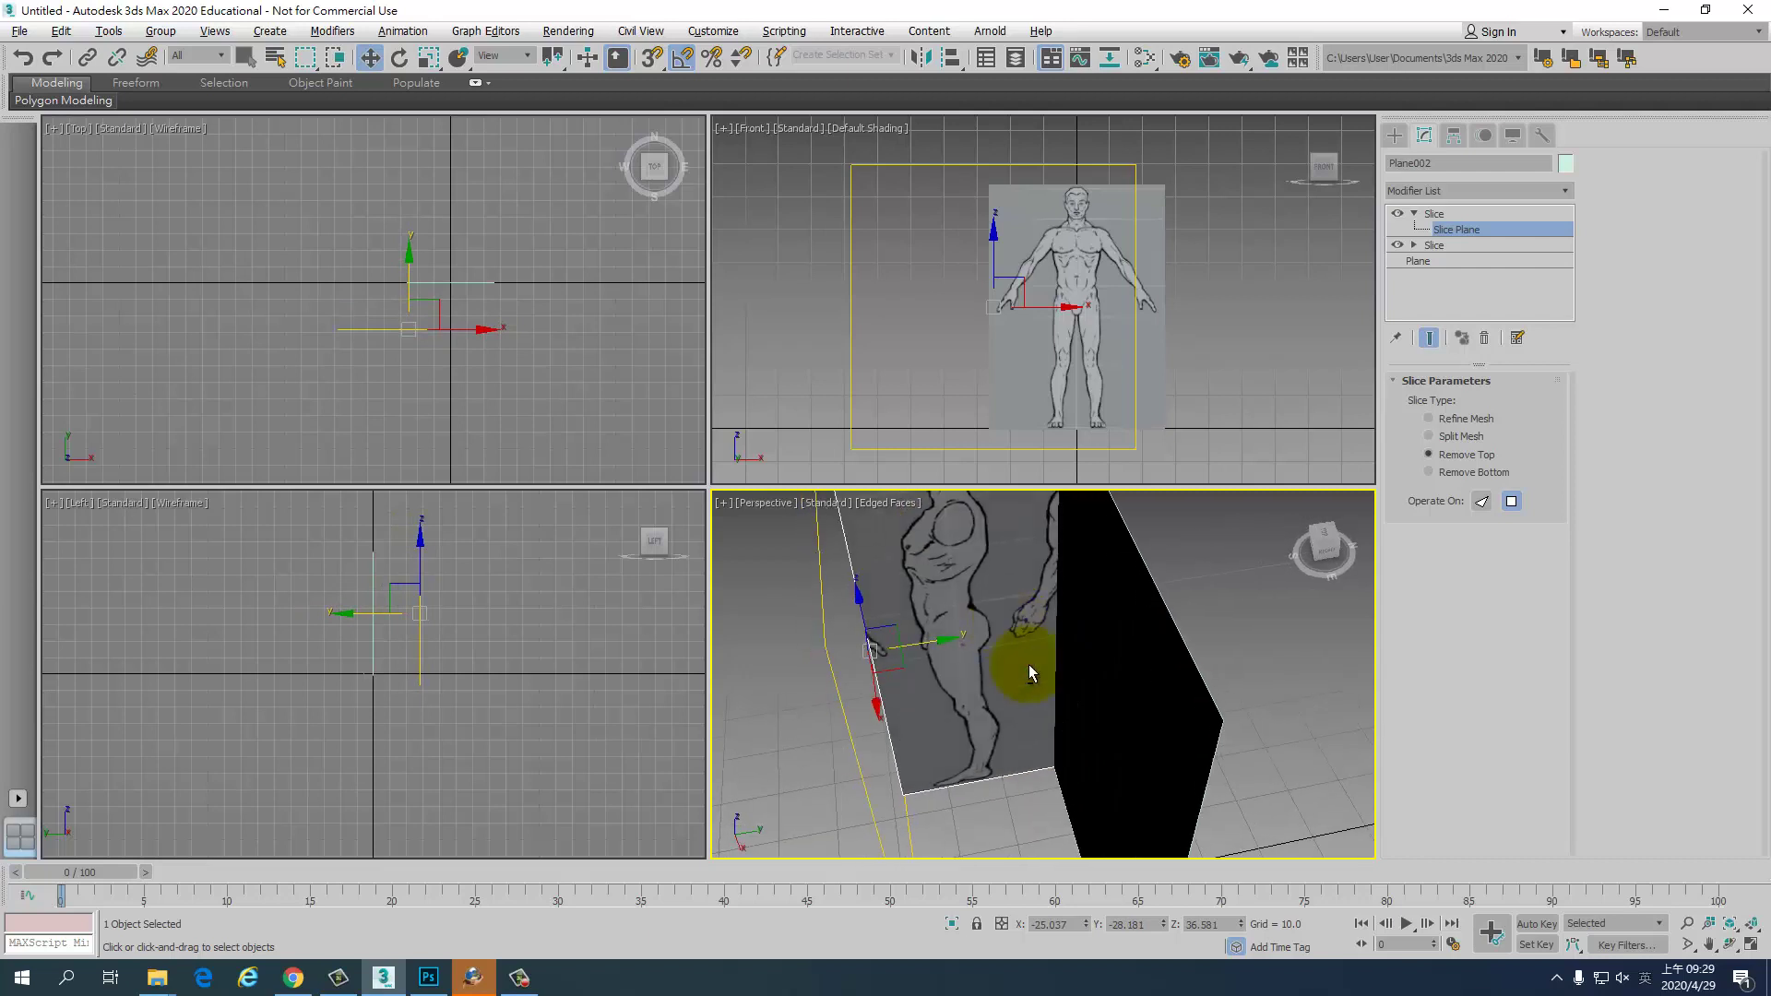
scroll(1014, 646, down, 5)
middle_drag(988, 570, 978, 649)
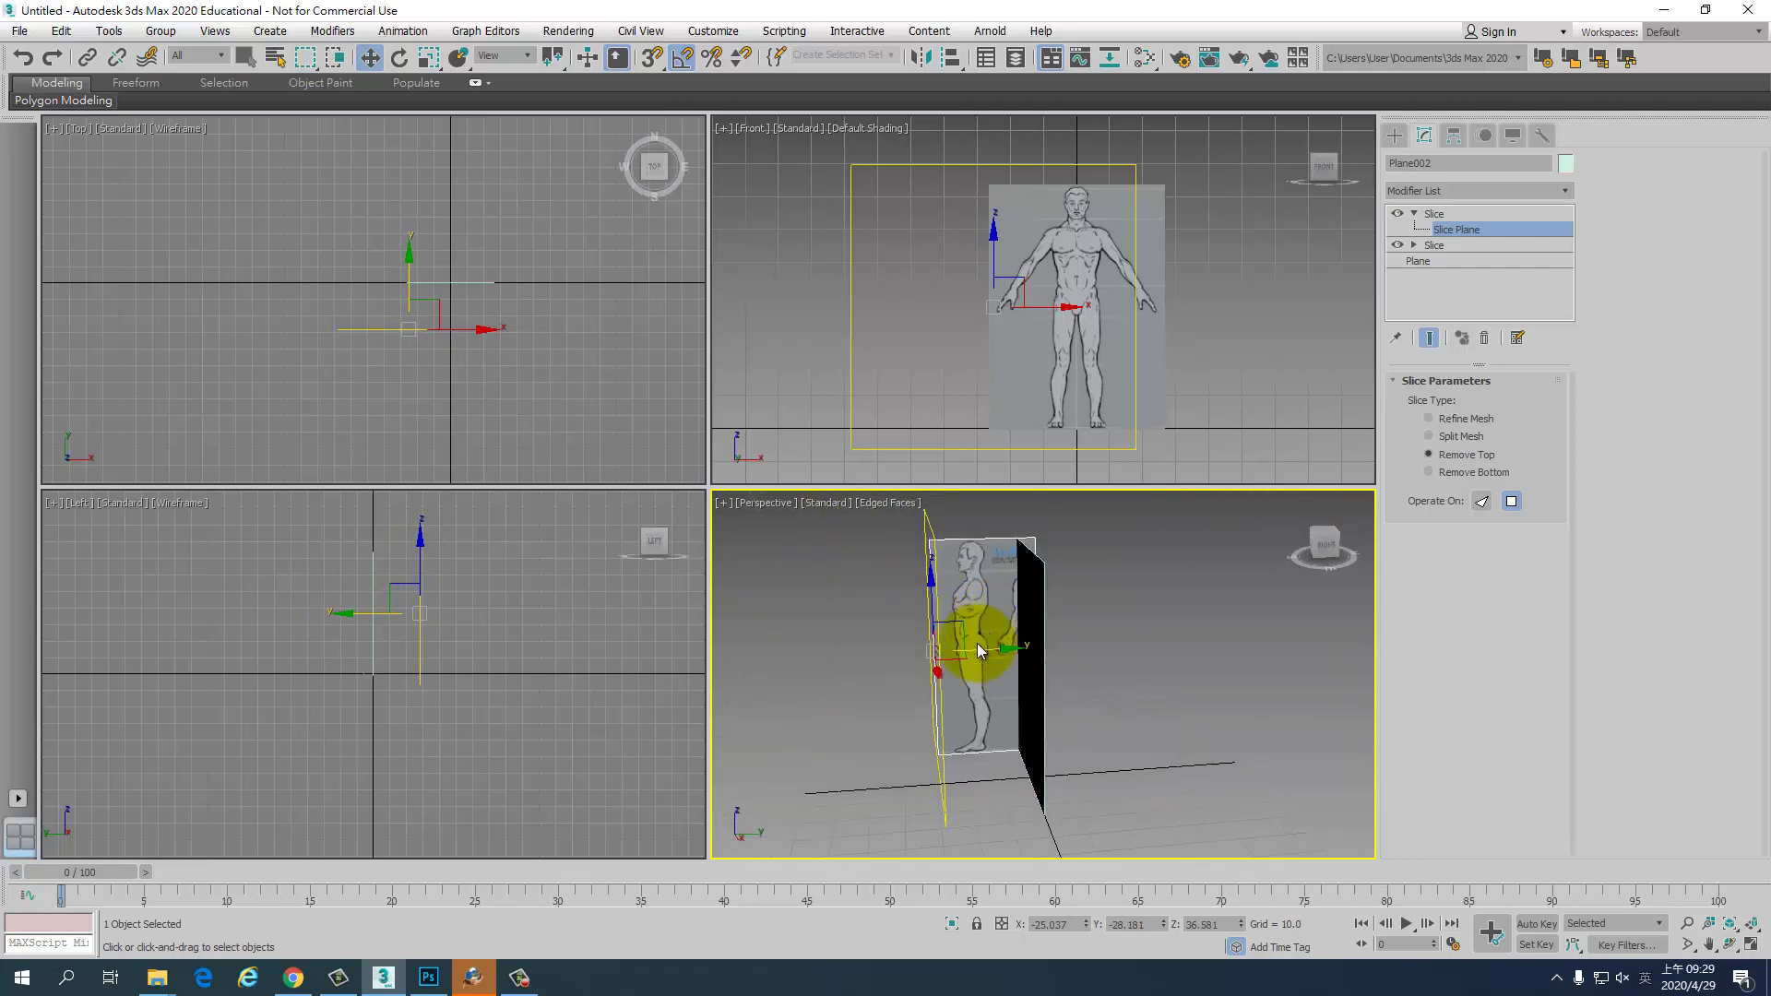
drag(977, 650, 980, 659)
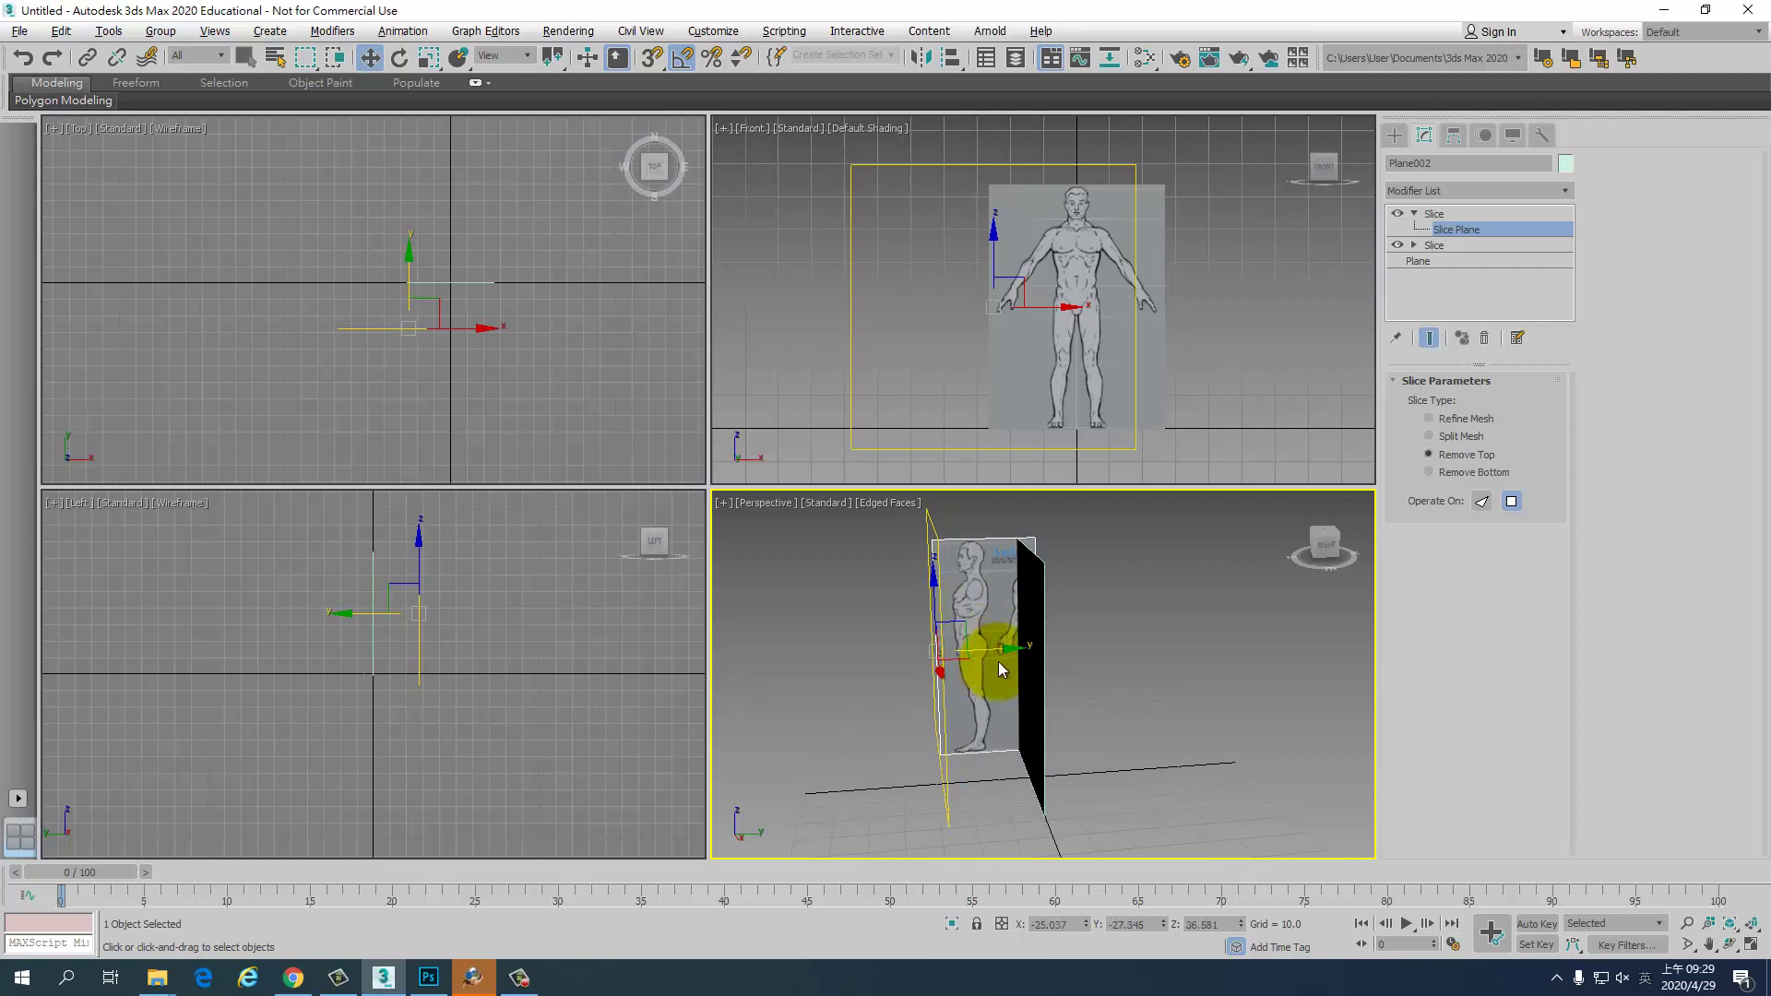
mouse_move(1000, 669)
alt+middle_down()
mouse_move(1199, 666)
mouse_move(1016, 650)
mouse_move(1142, 688)
mouse_move(1018, 679)
mouse_move(1085, 671)
alt+middle_up()
click(1474, 210)
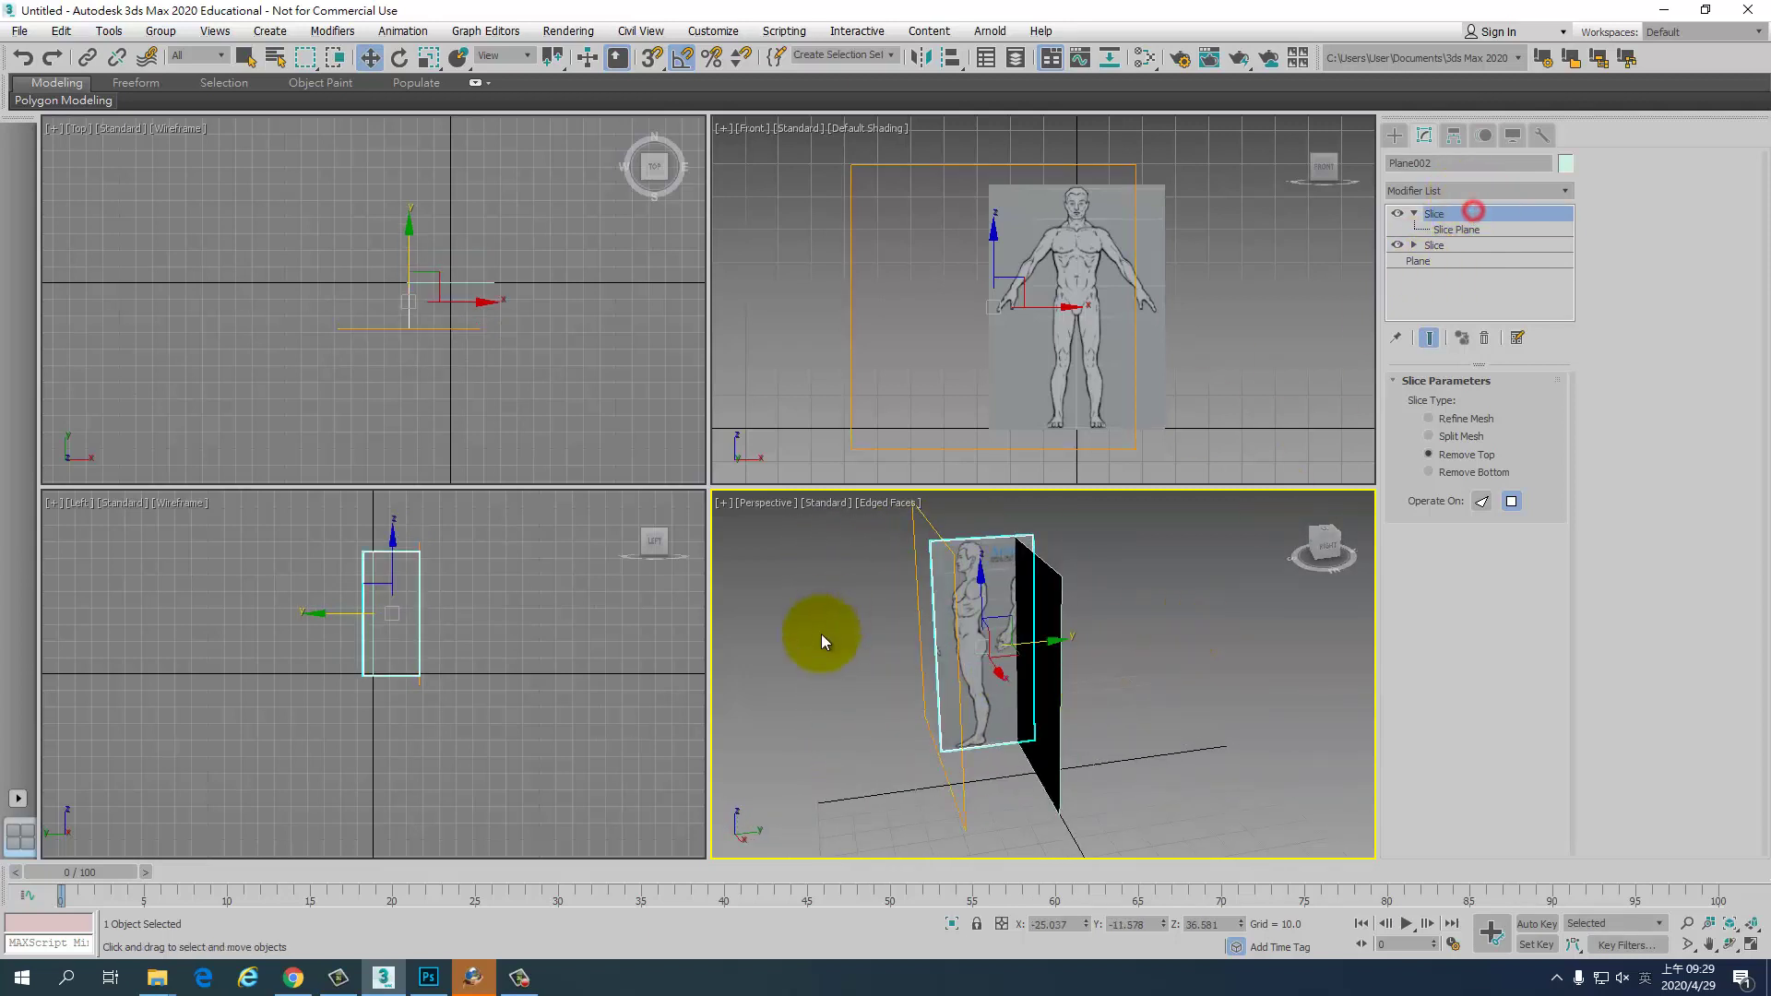
mouse_move(969, 640)
alt+middle_down()
mouse_move(1027, 672)
mouse_move(960, 624)
mouse_move(1036, 680)
mouse_move(960, 652)
alt+middle_up()
click(878, 541)
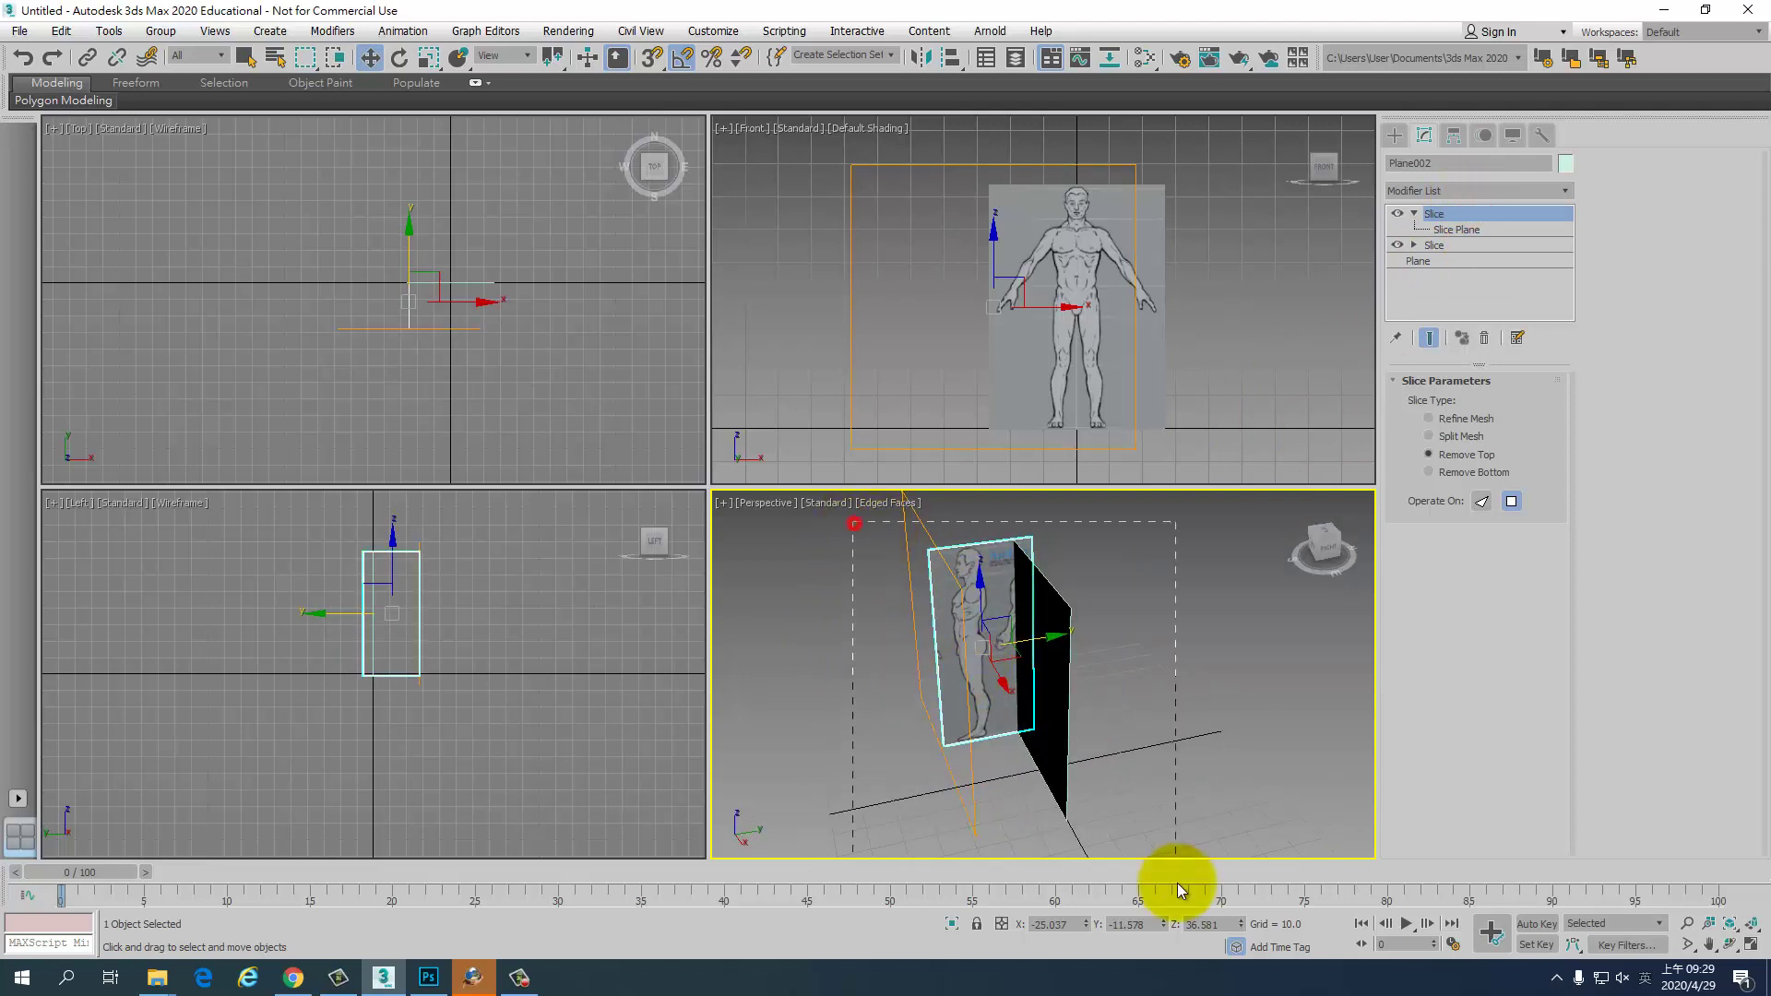
- Select both reference planes and move them together slightly
ctrl+click(1108, 722)
drag(1053, 660, 1089, 657)
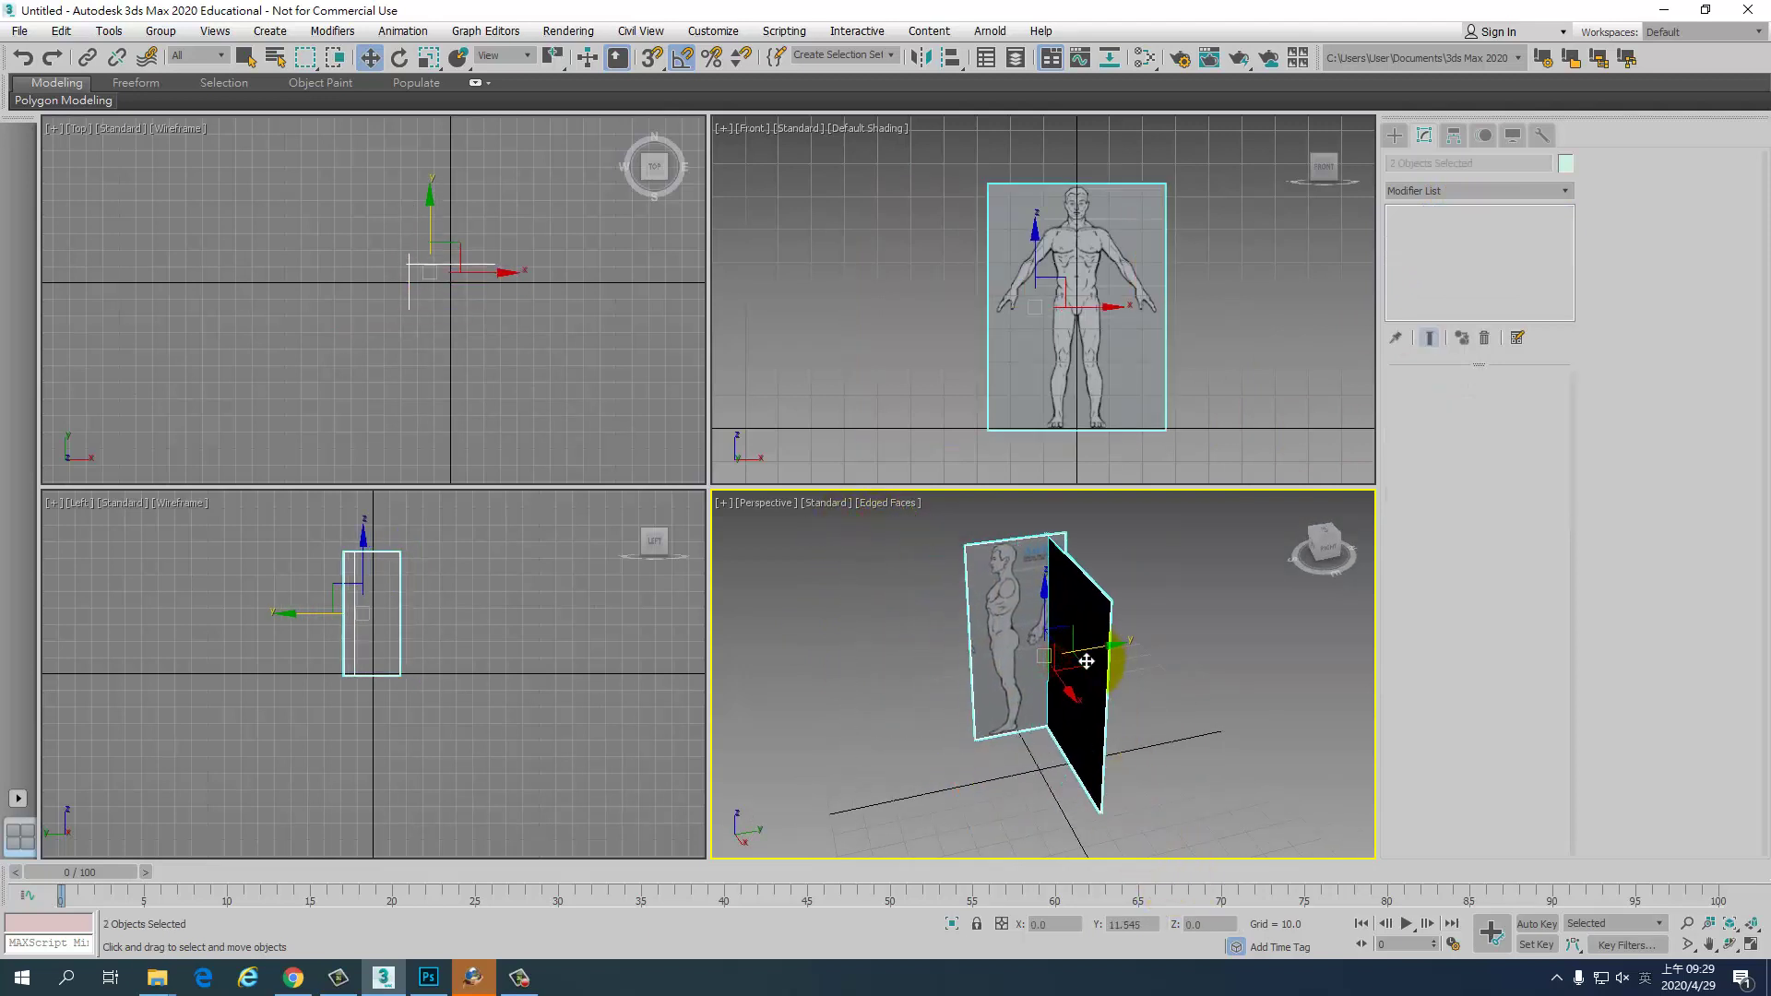
click(424, 628)
middle_drag(425, 628, 443, 631)
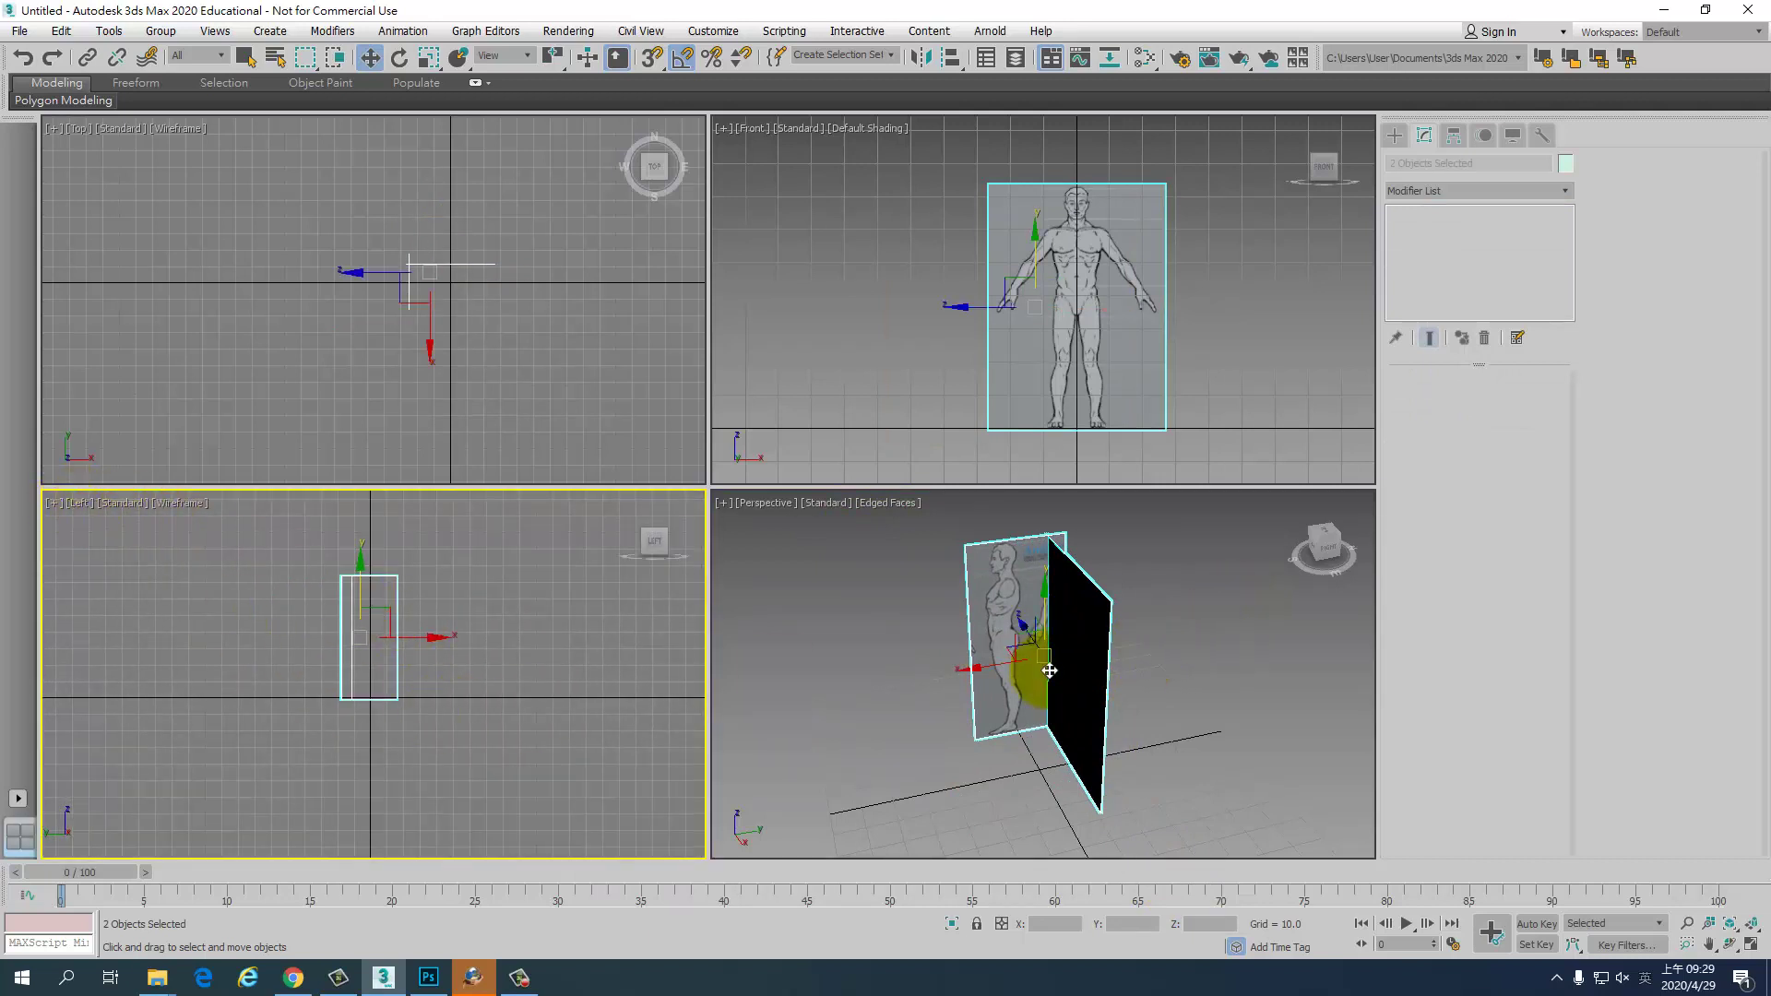
mouse_move(1035, 652)
alt+middle_down()
mouse_move(1058, 728)
mouse_move(1018, 588)
alt+middle_up()
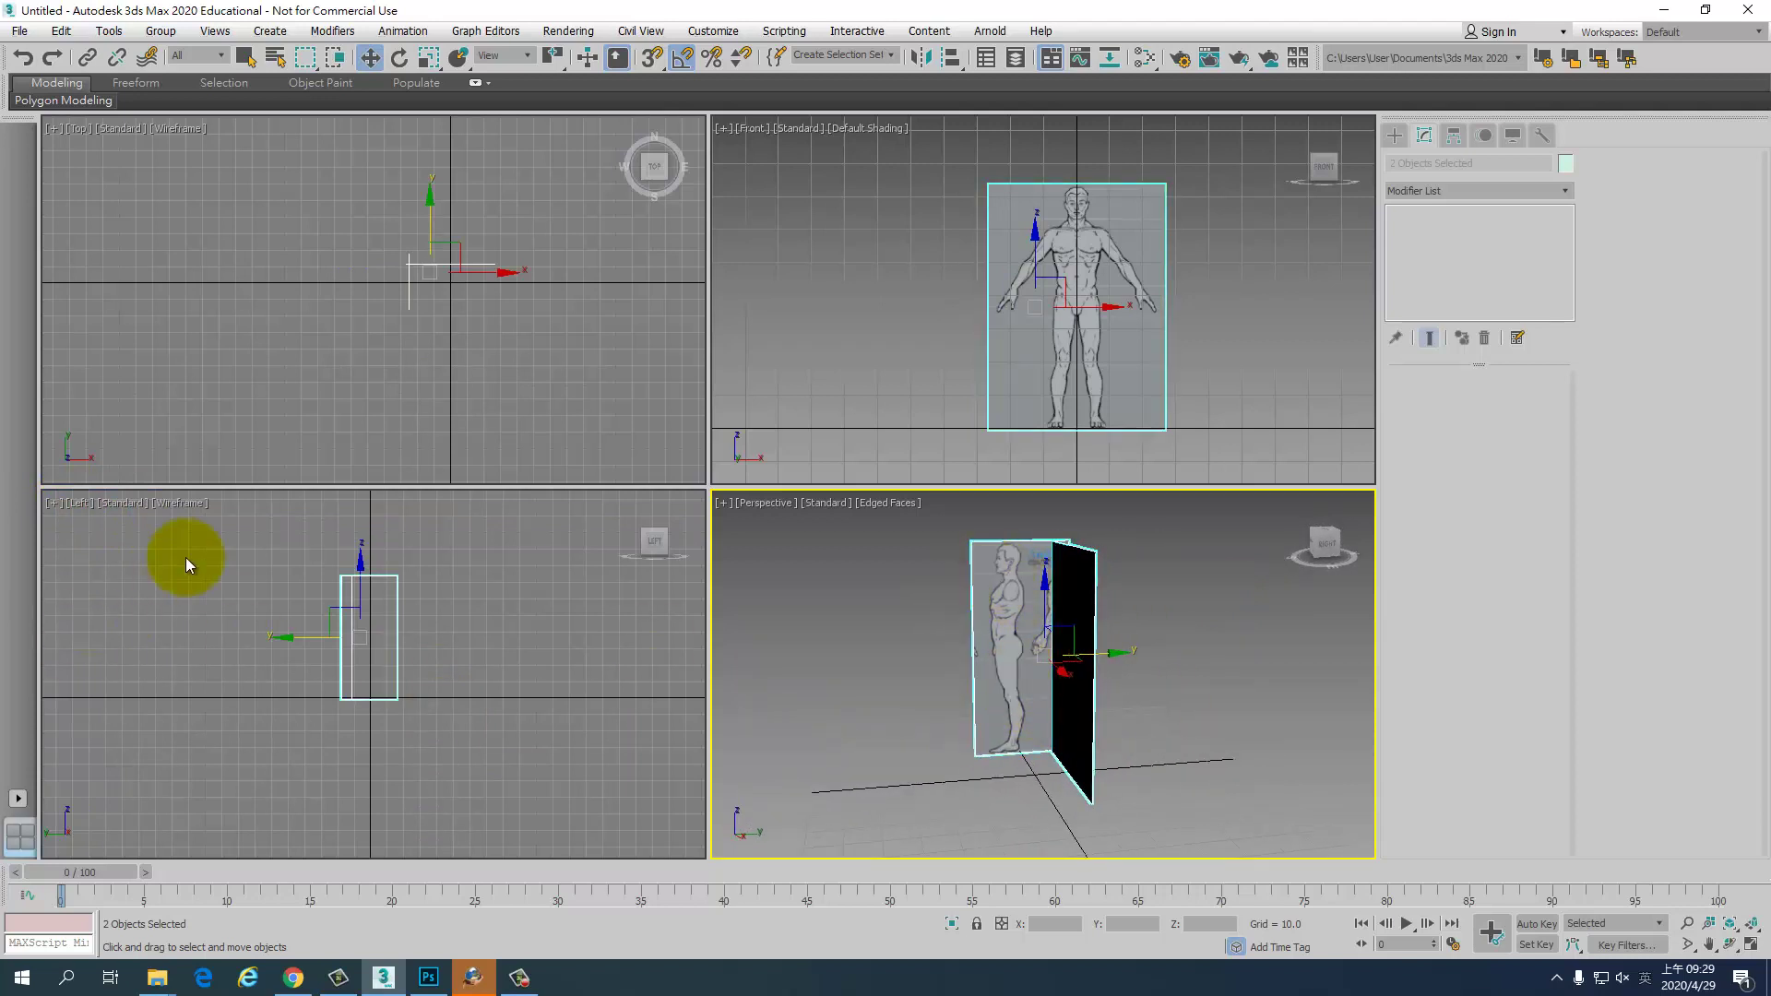
- Switch the left viewport to the Right view with shaded display
click(124, 500)
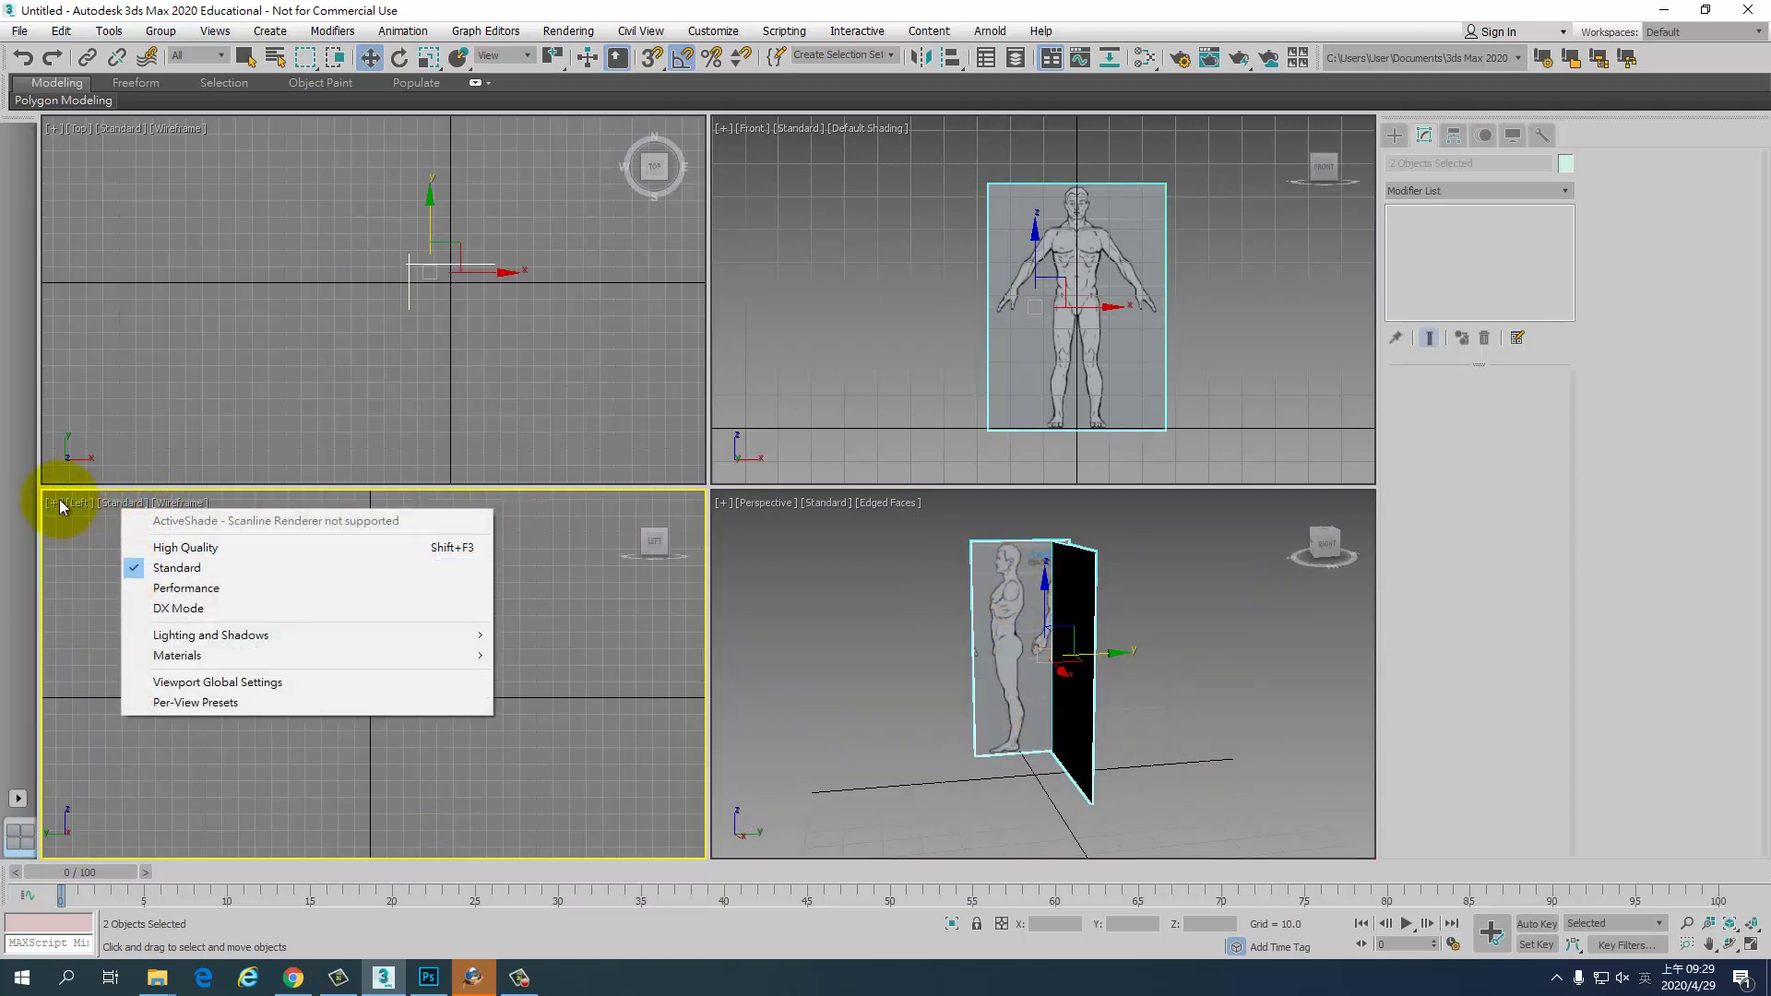
click(93, 500)
click(80, 498)
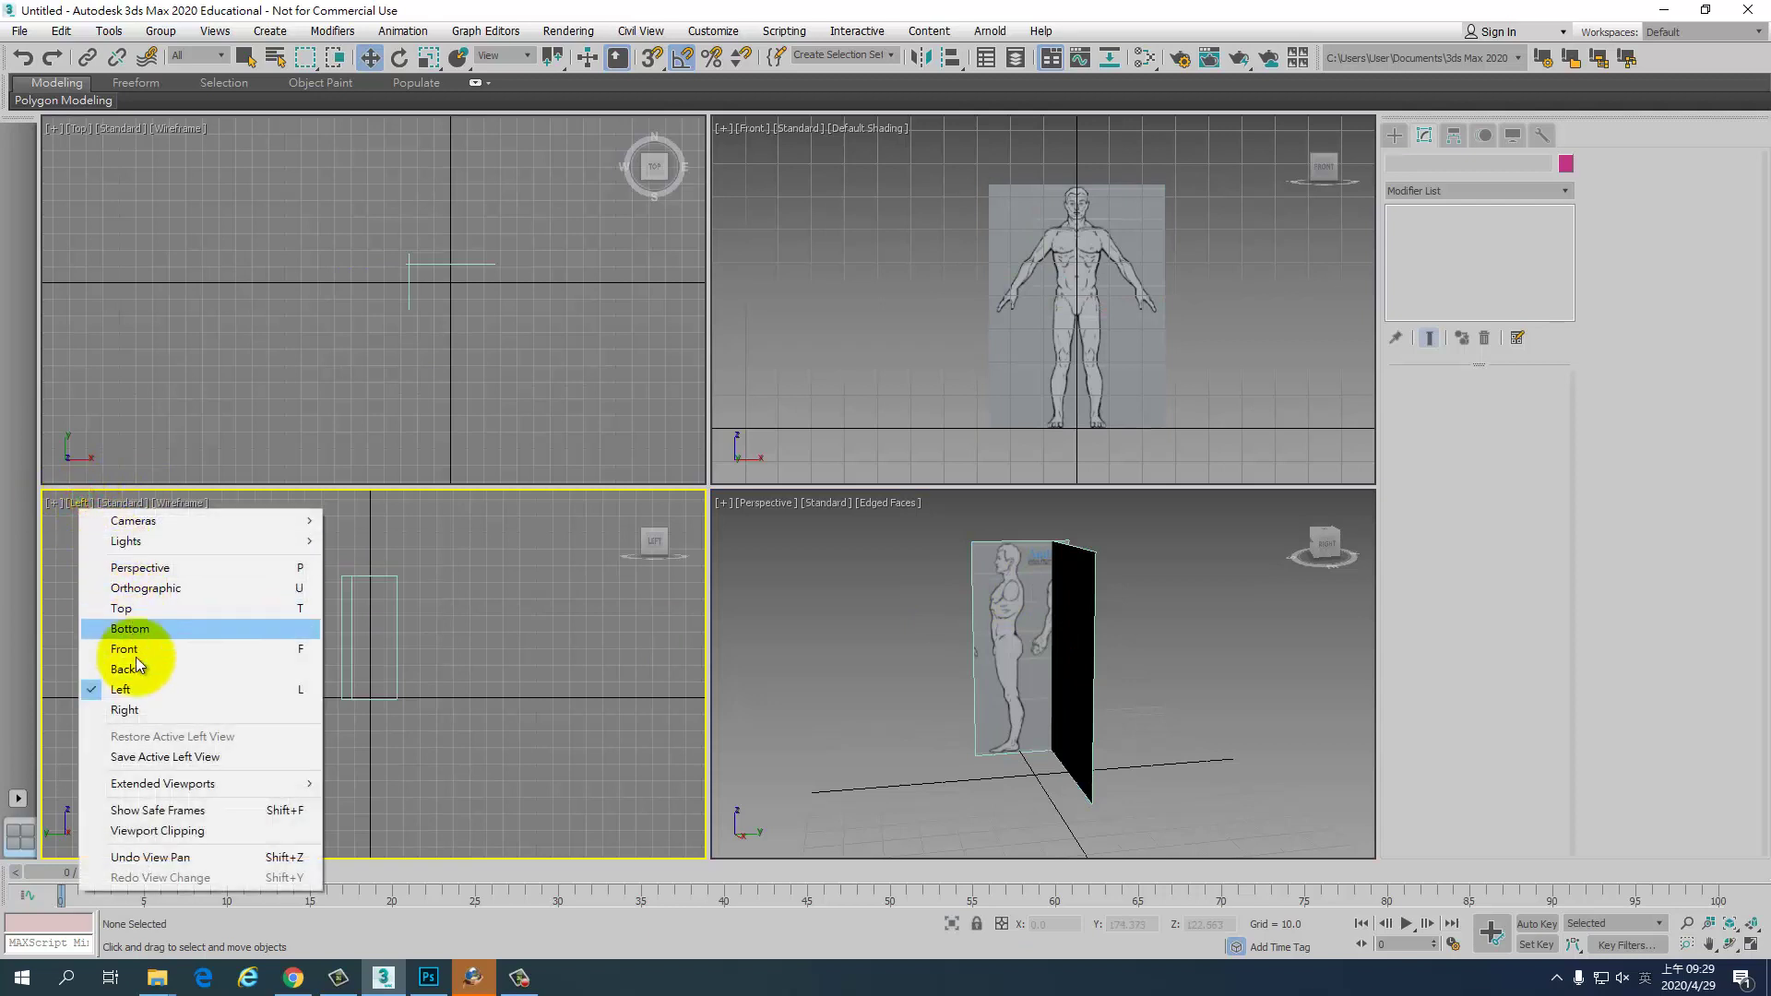
click(140, 710)
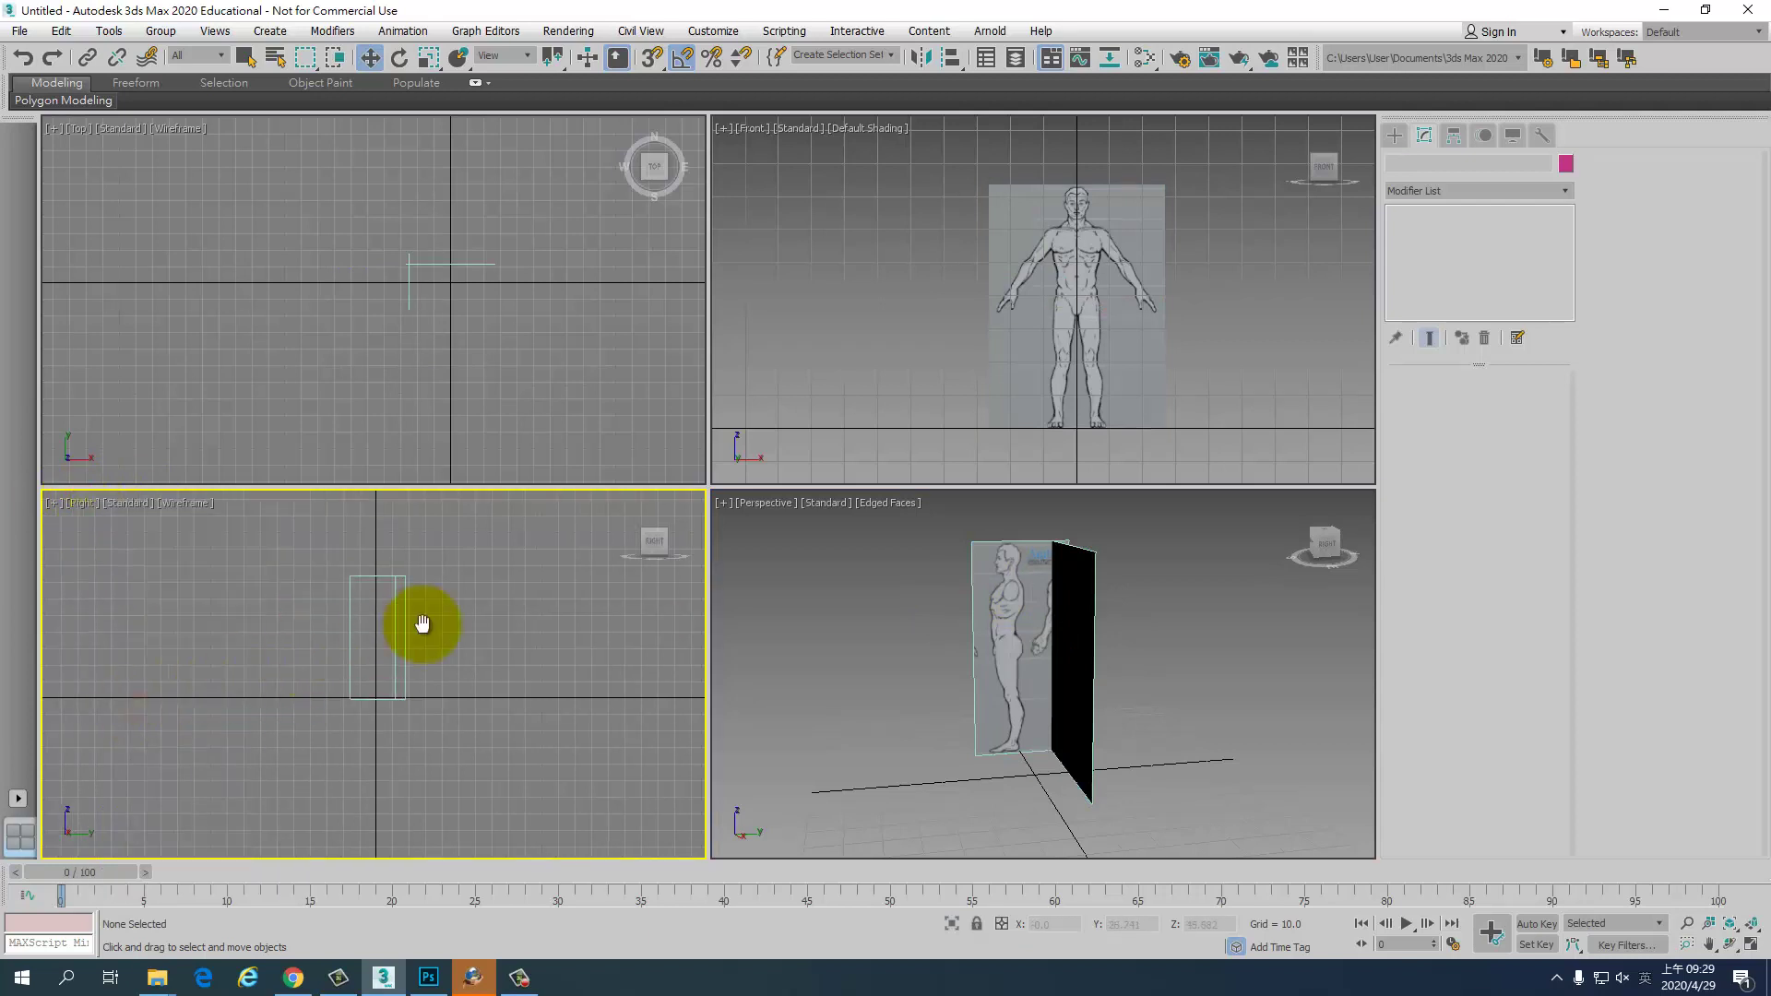
key(F3)
scroll(475, 631, up, 5)
scroll(475, 628, down, 3)
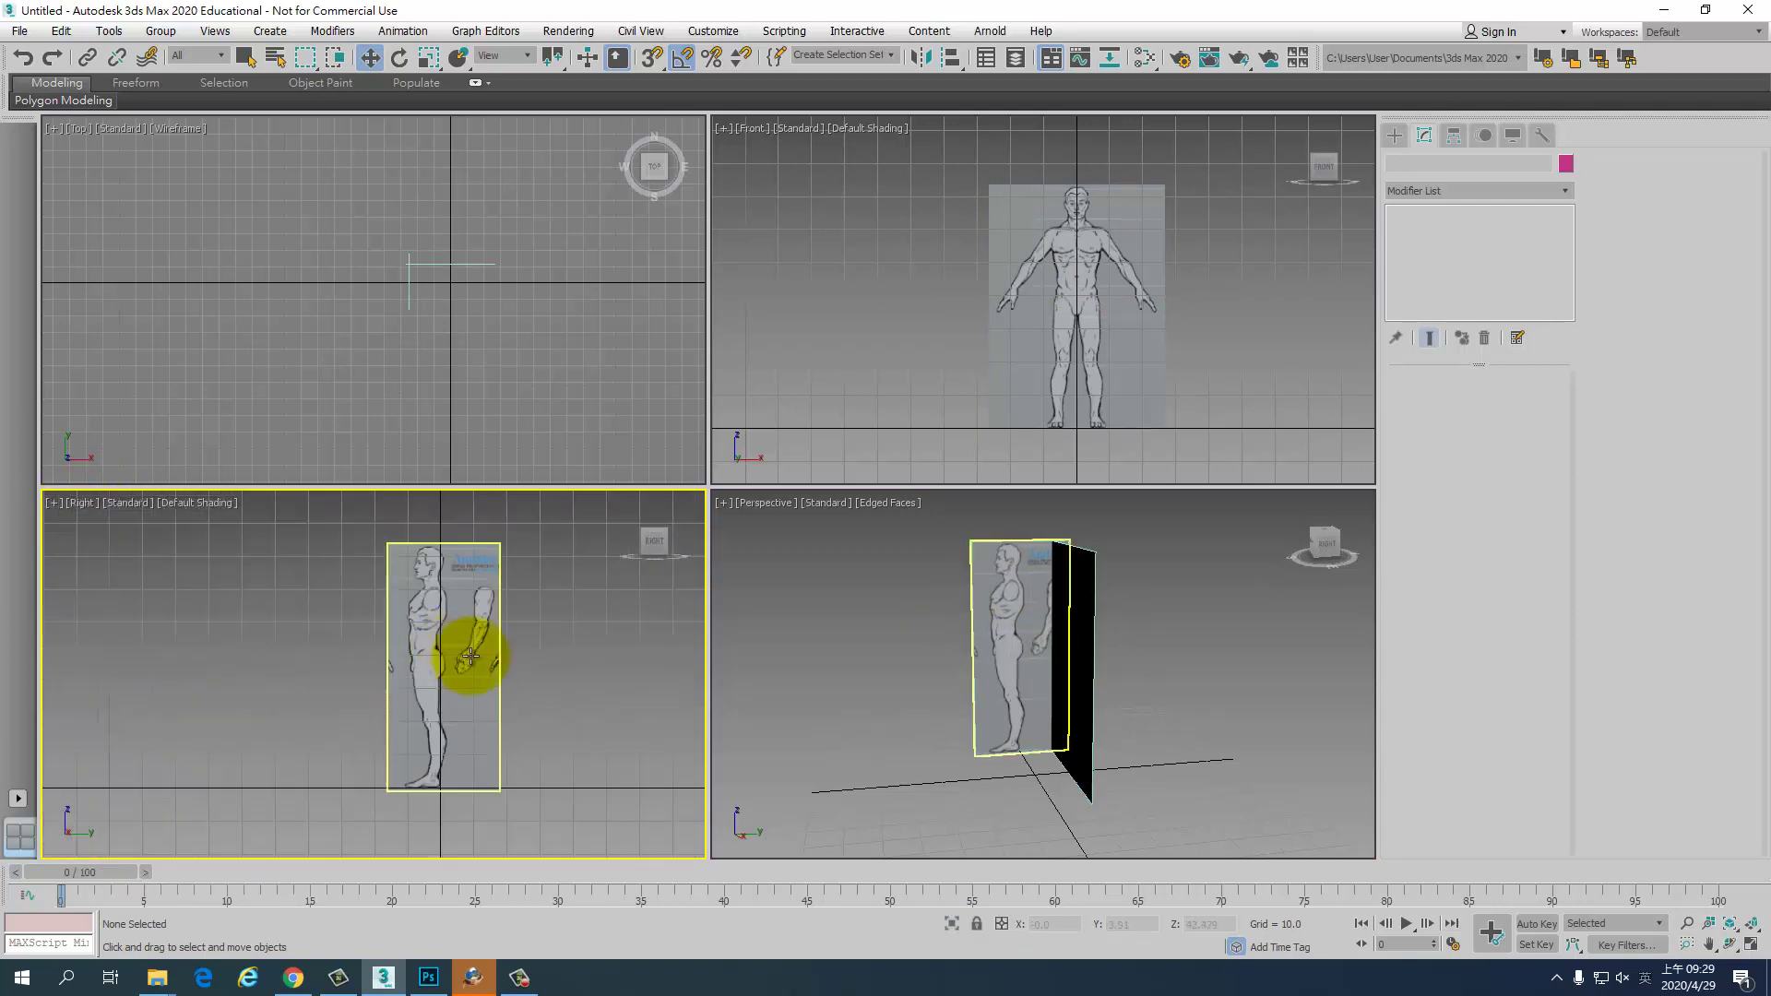
- Shift both planes slightly along X in the Right view, then deselect them
drag(863, 601, 1268, 842)
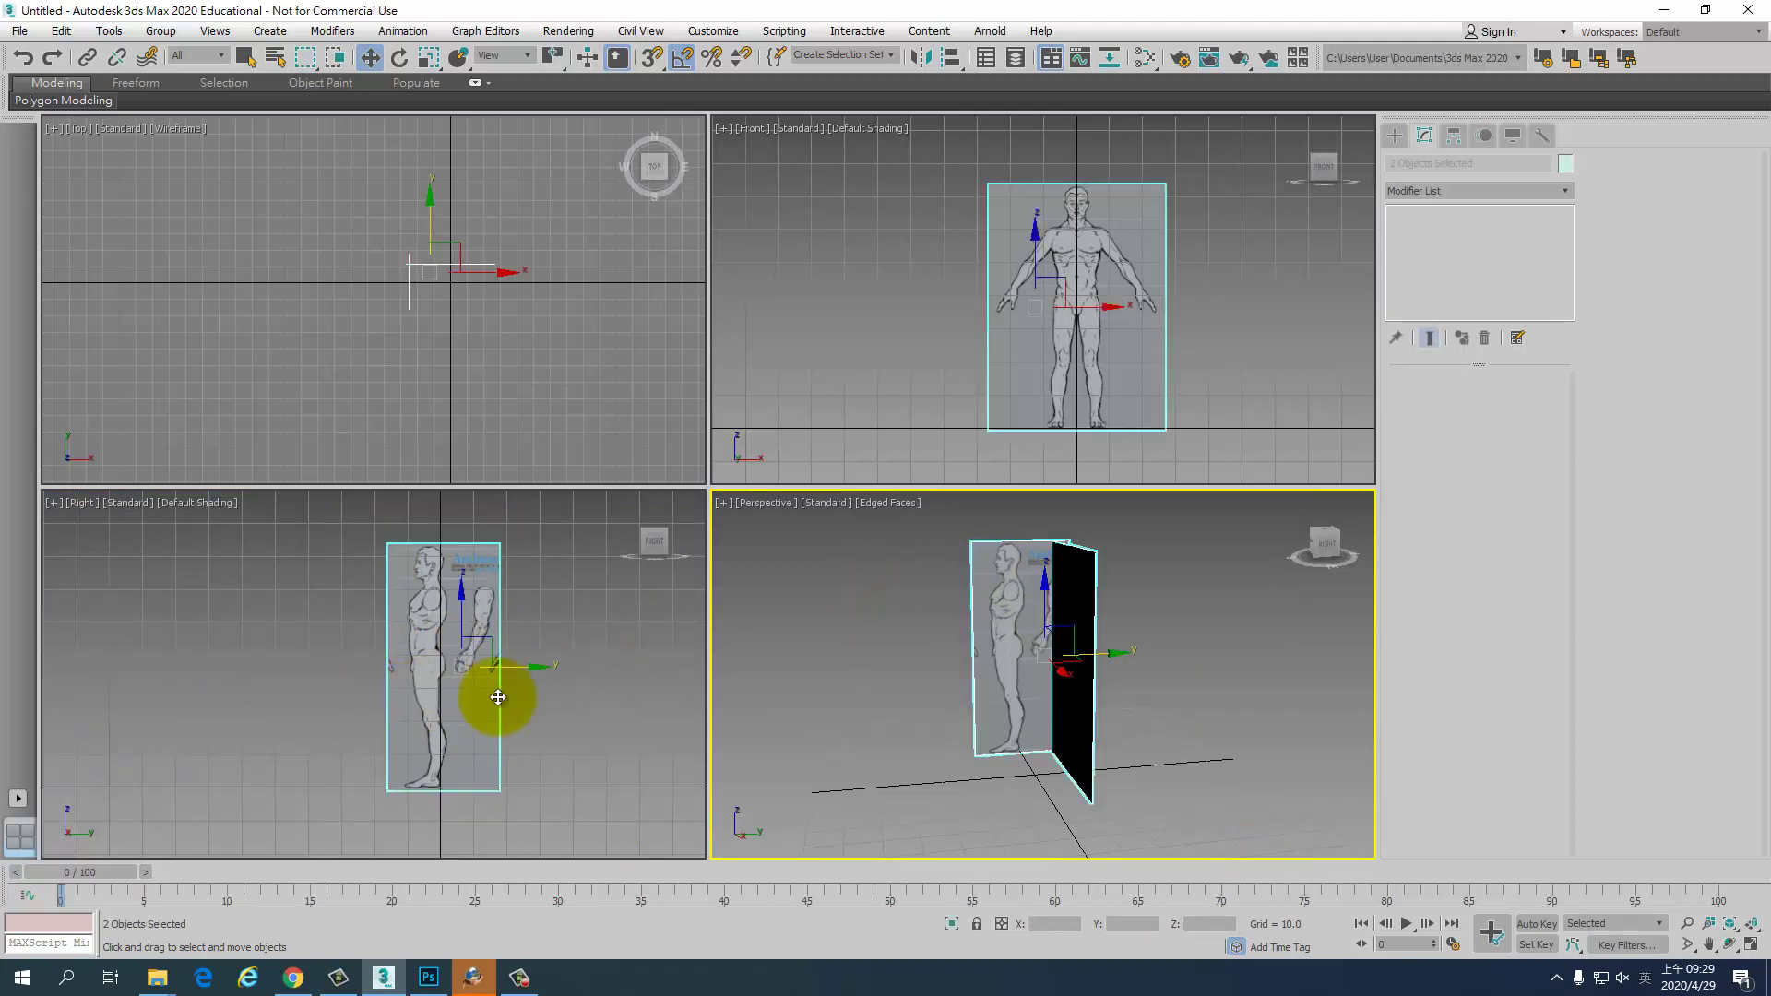
click(522, 668)
drag(526, 664, 538, 664)
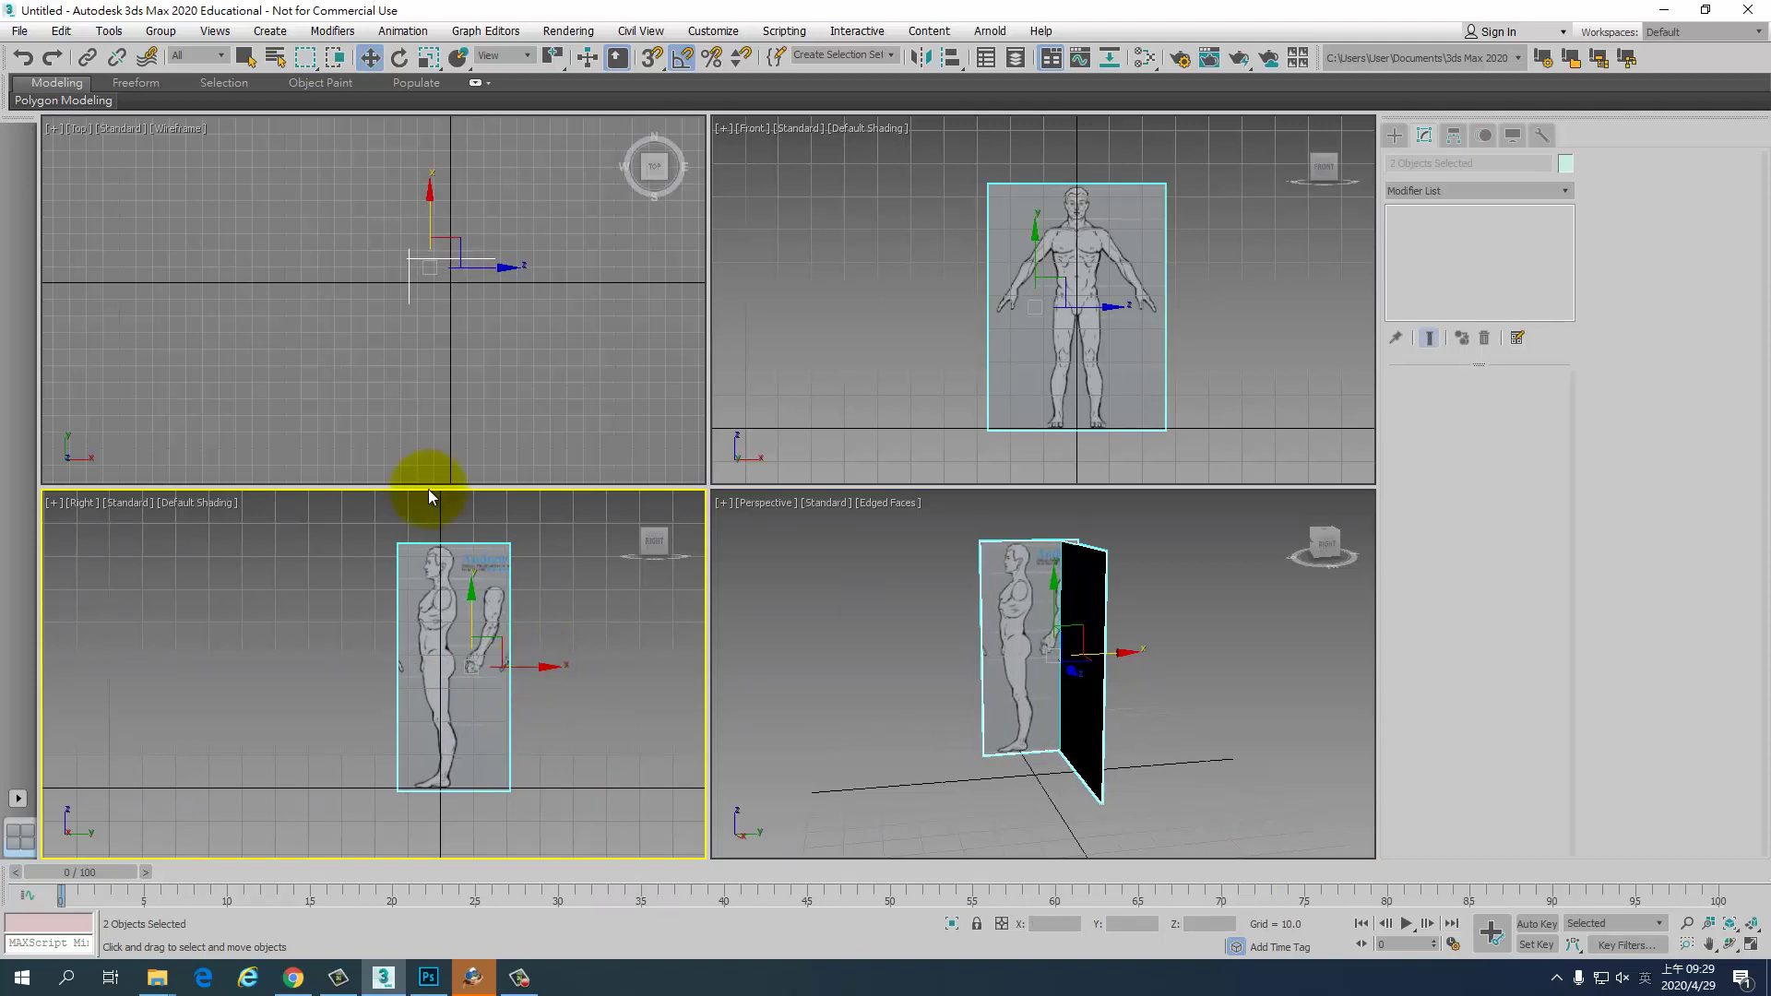
click(614, 667)
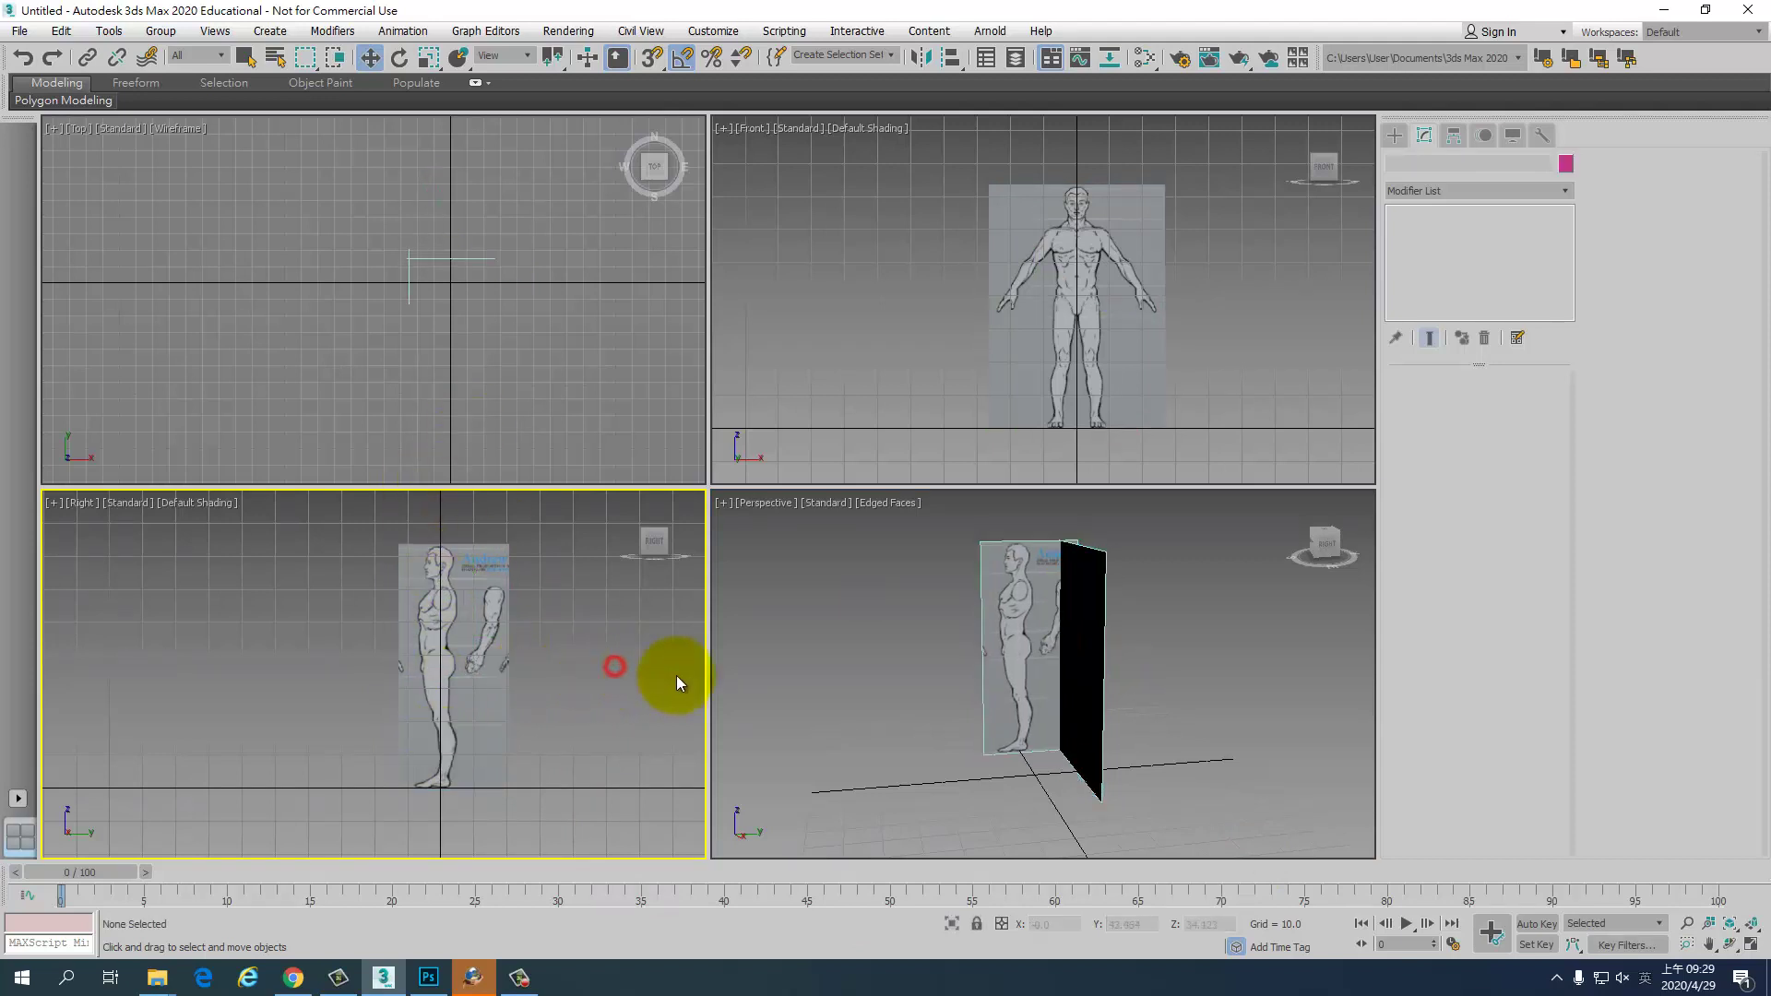
- Slide Plane001 along Y until its edge meets the side plane at a right angle
click(1097, 673)
drag(1156, 693, 1181, 692)
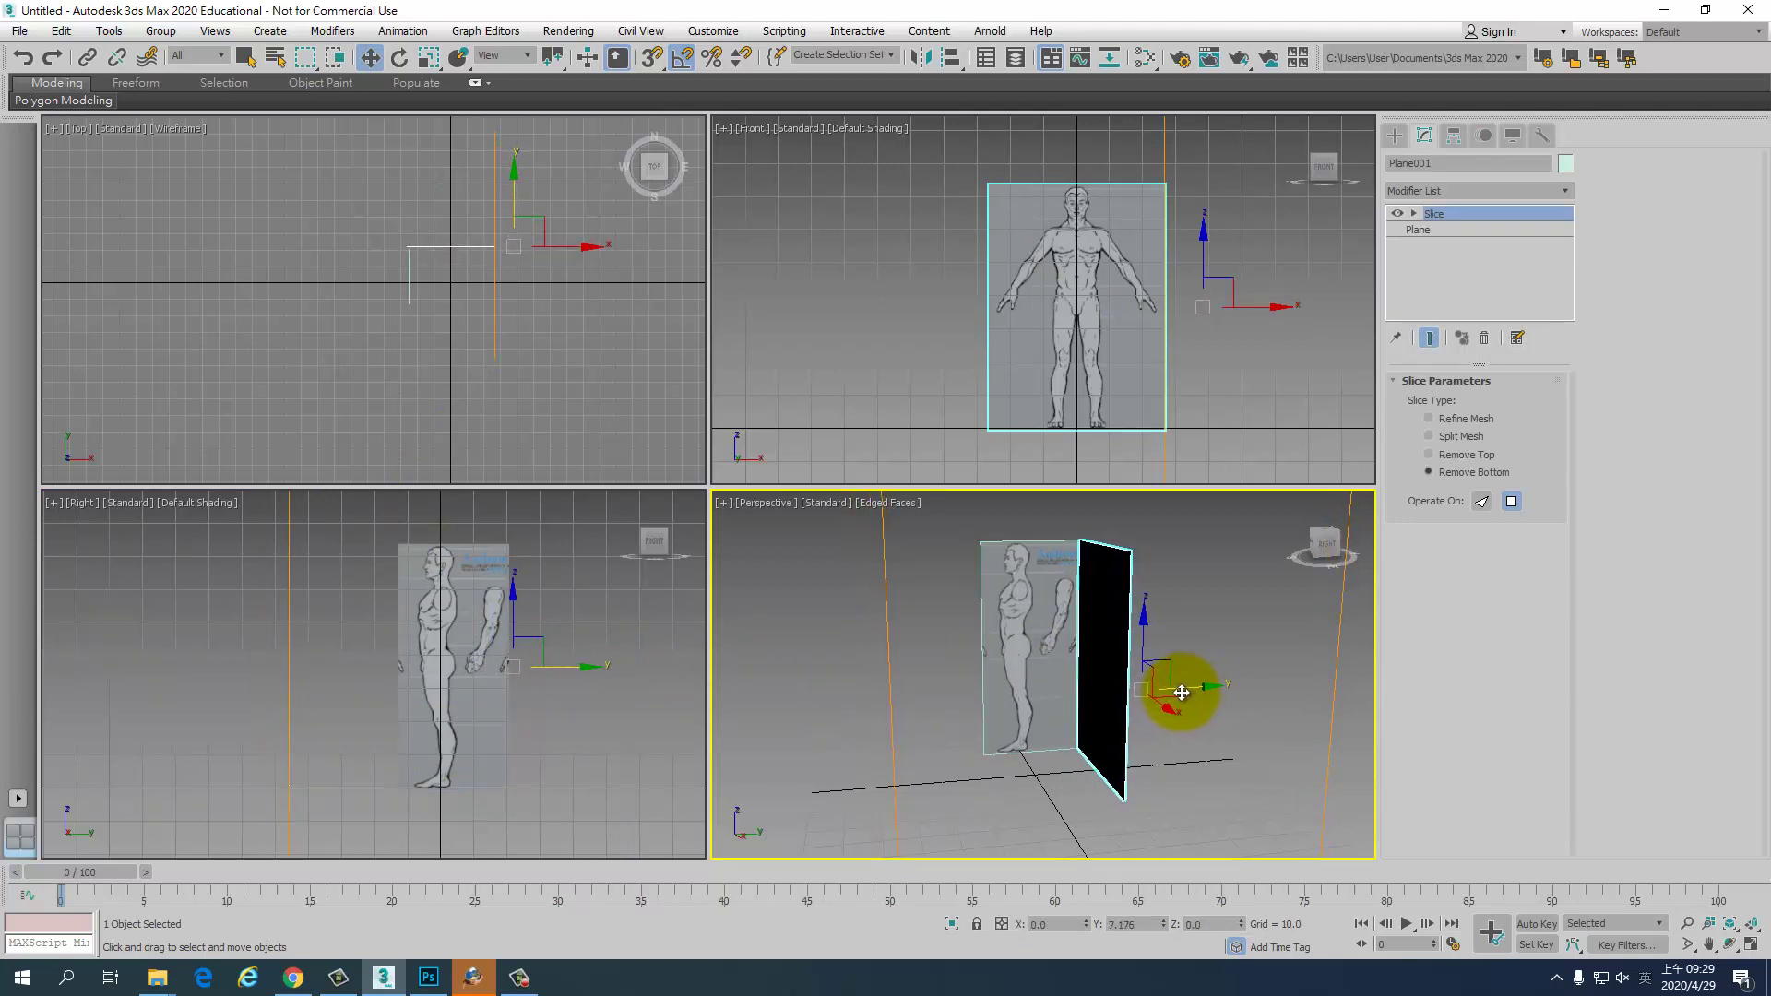
mouse_move(1182, 692)
mouse_down()
mouse_move(1059, 692)
mouse_move(1174, 680)
mouse_up()
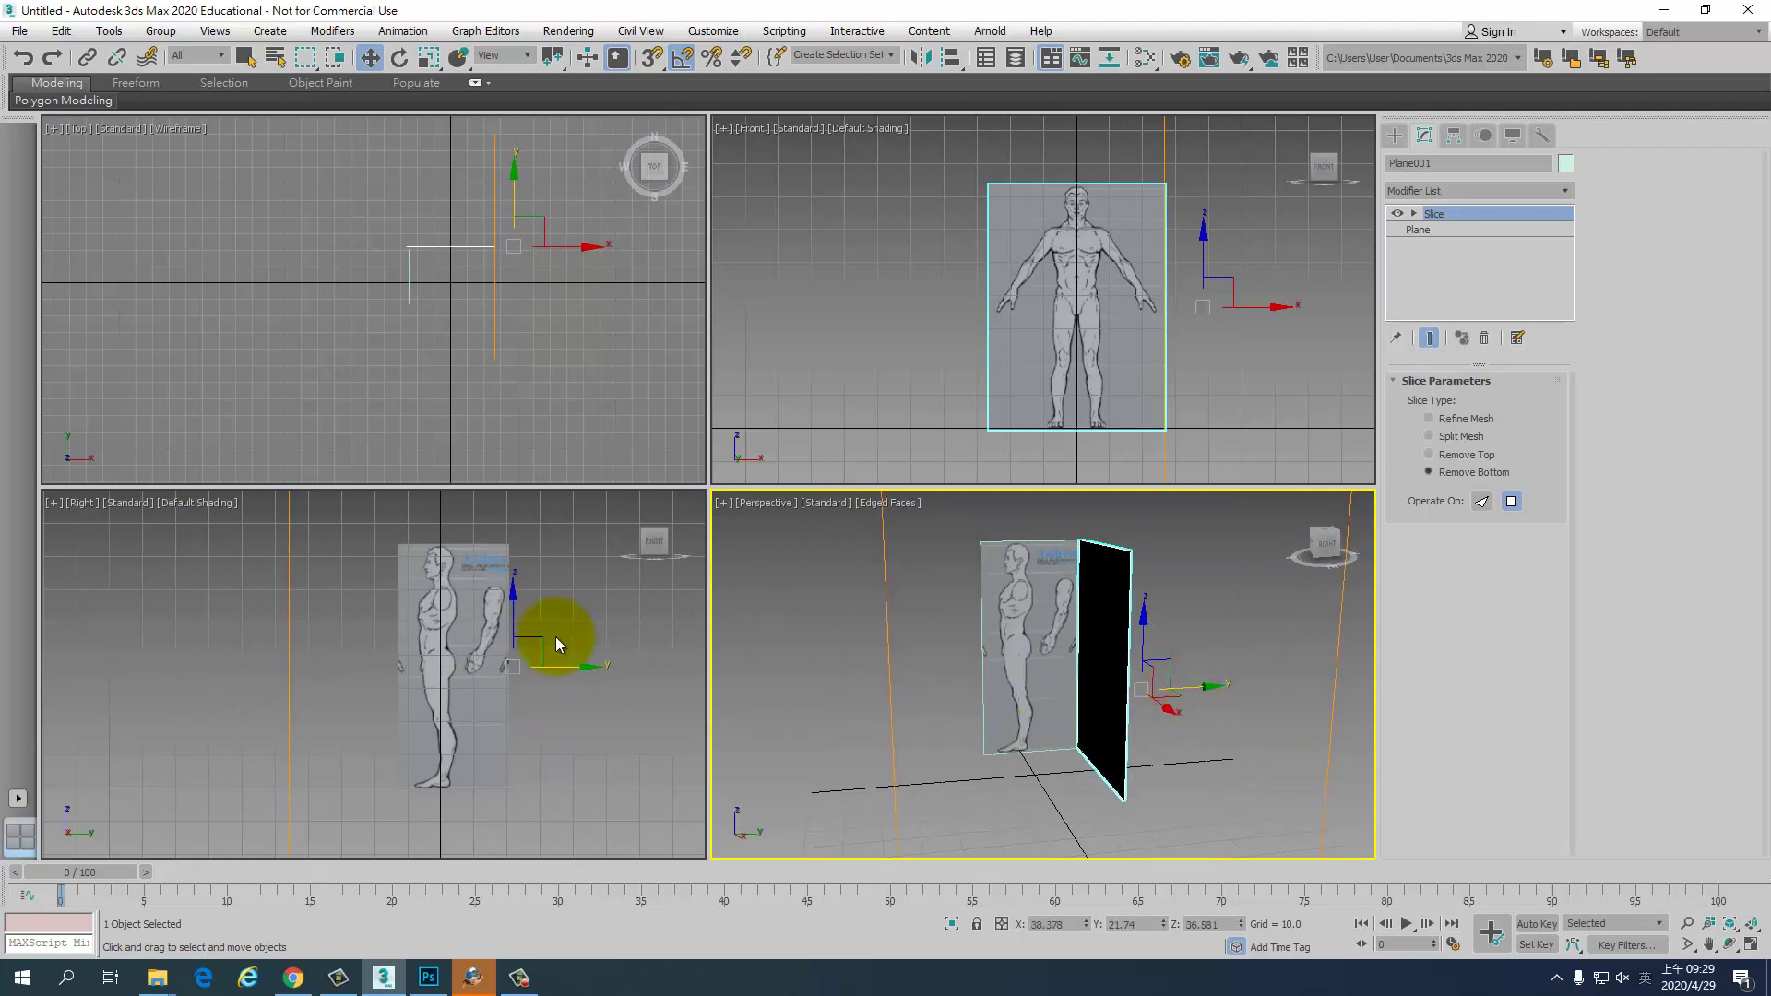
click(1318, 661)
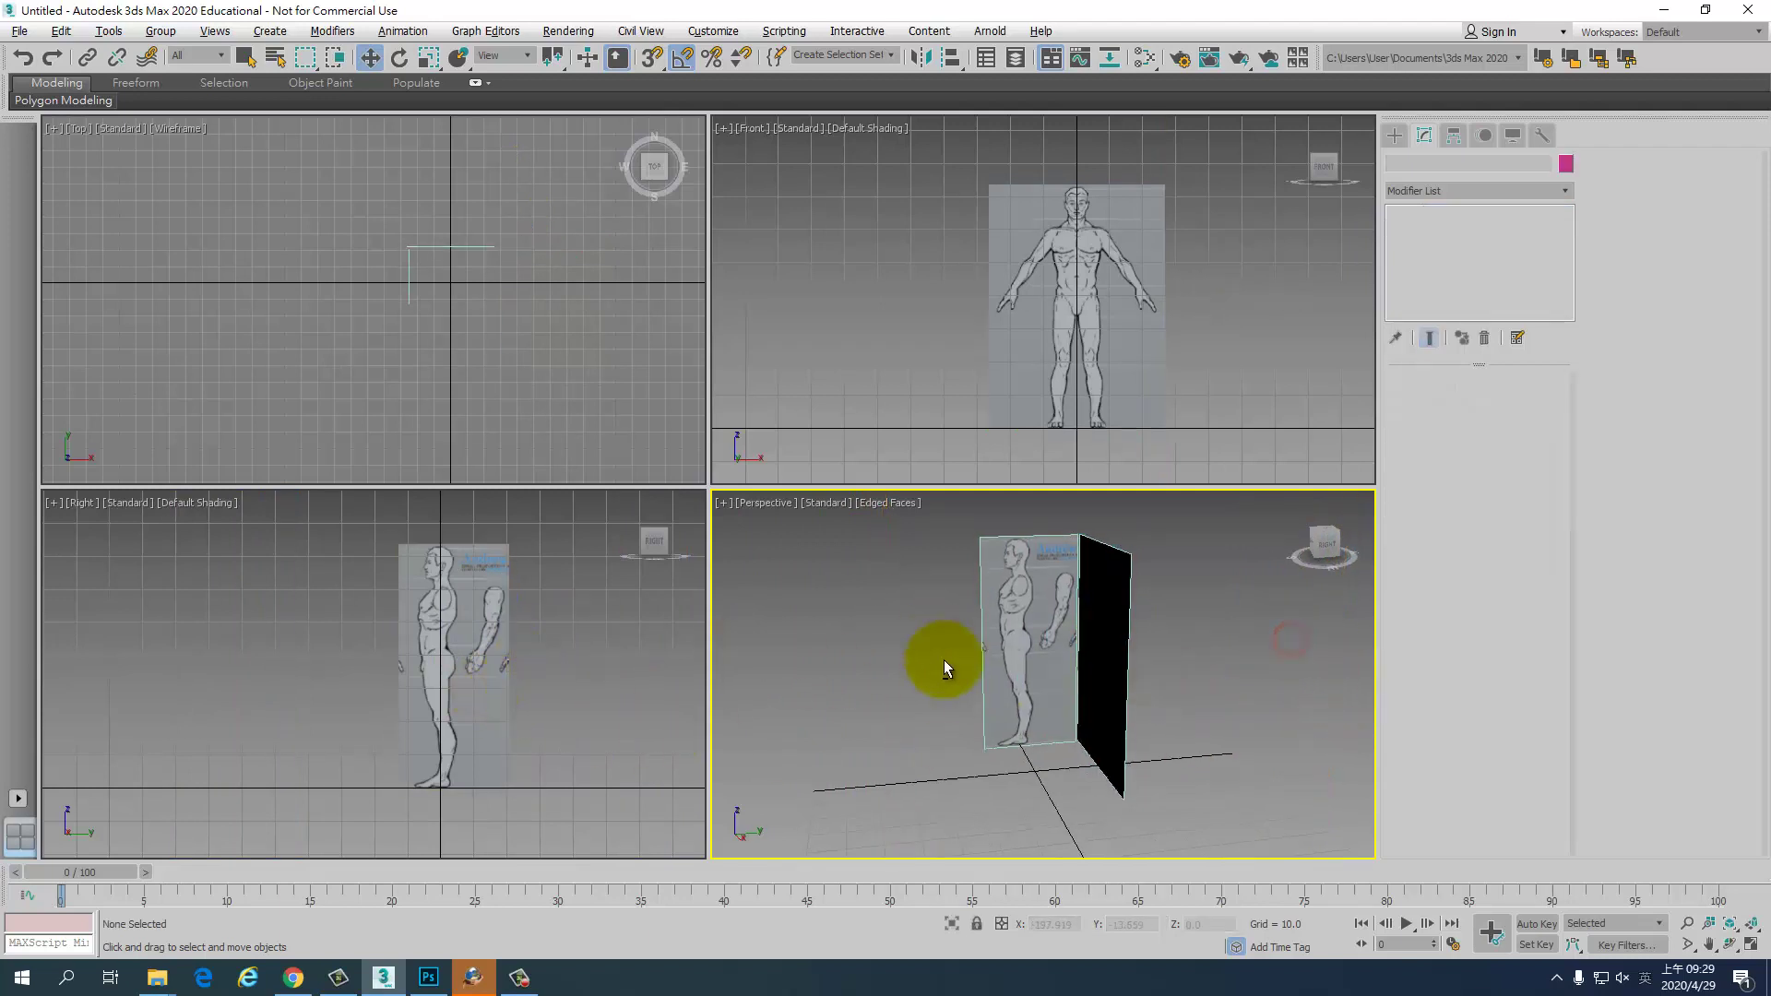
mouse_move(943, 661)
alt+middle_down()
mouse_move(1116, 698)
mouse_move(1051, 673)
alt+middle_up()
click(1017, 652)
scroll(1020, 651, up, 3)
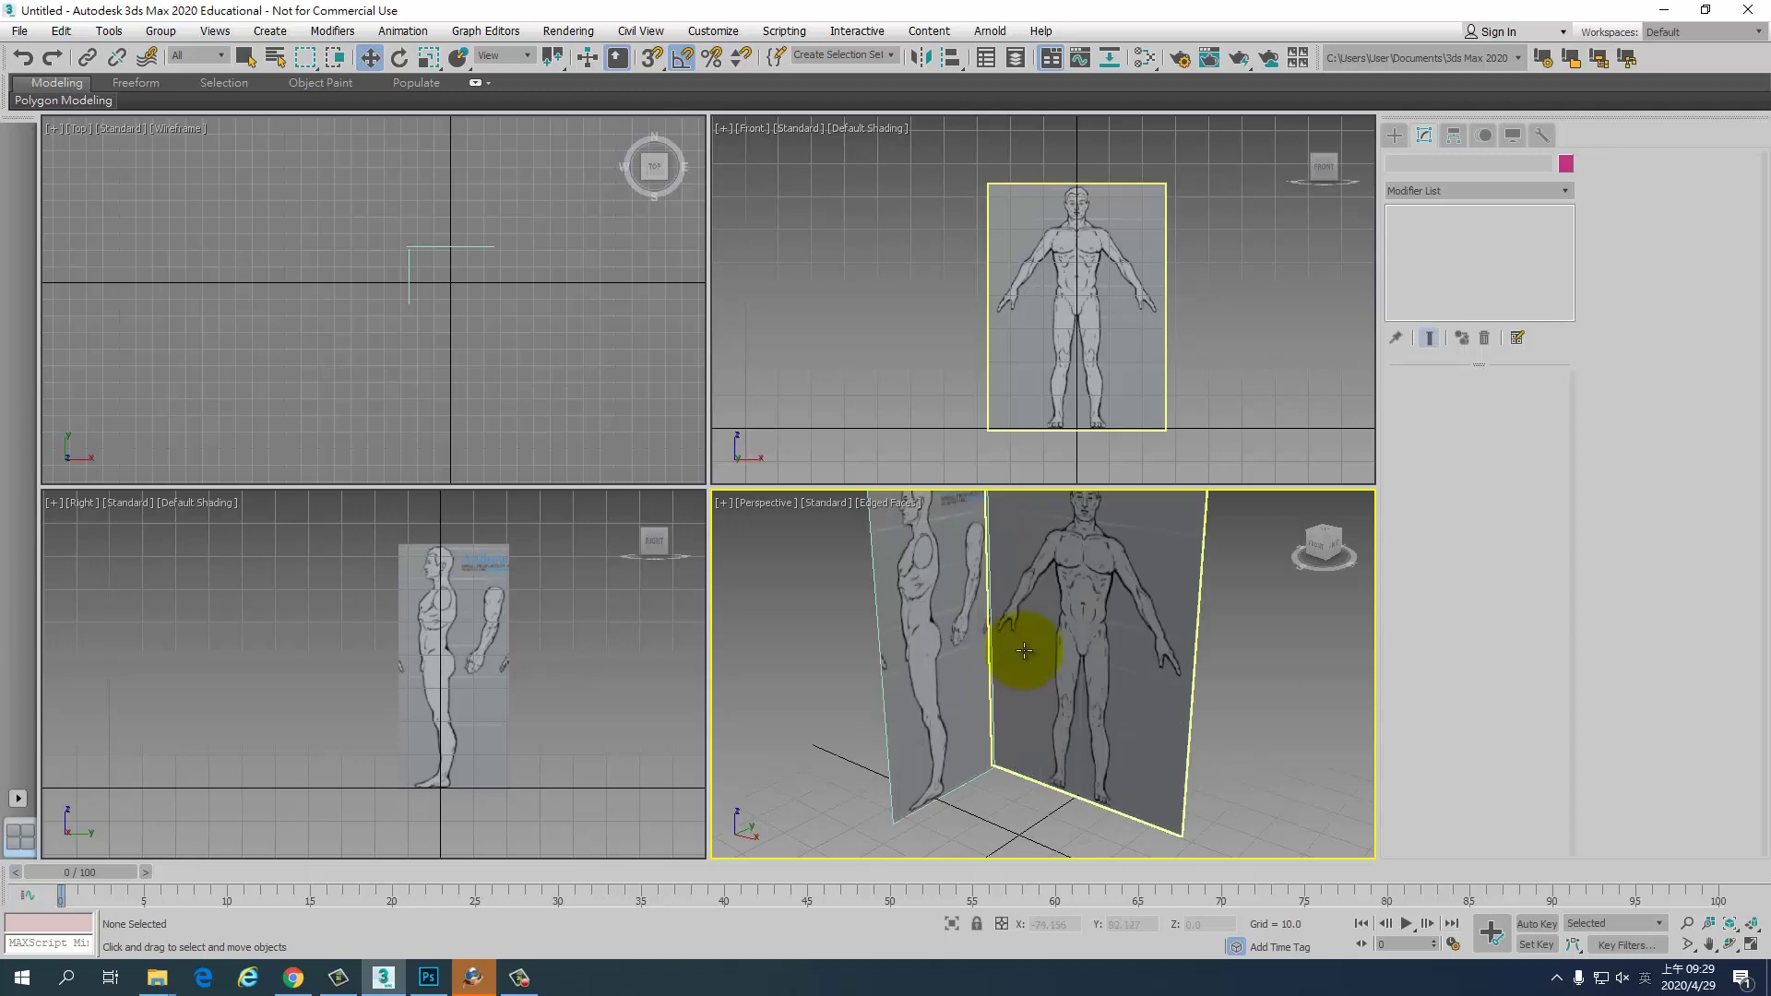
click(993, 782)
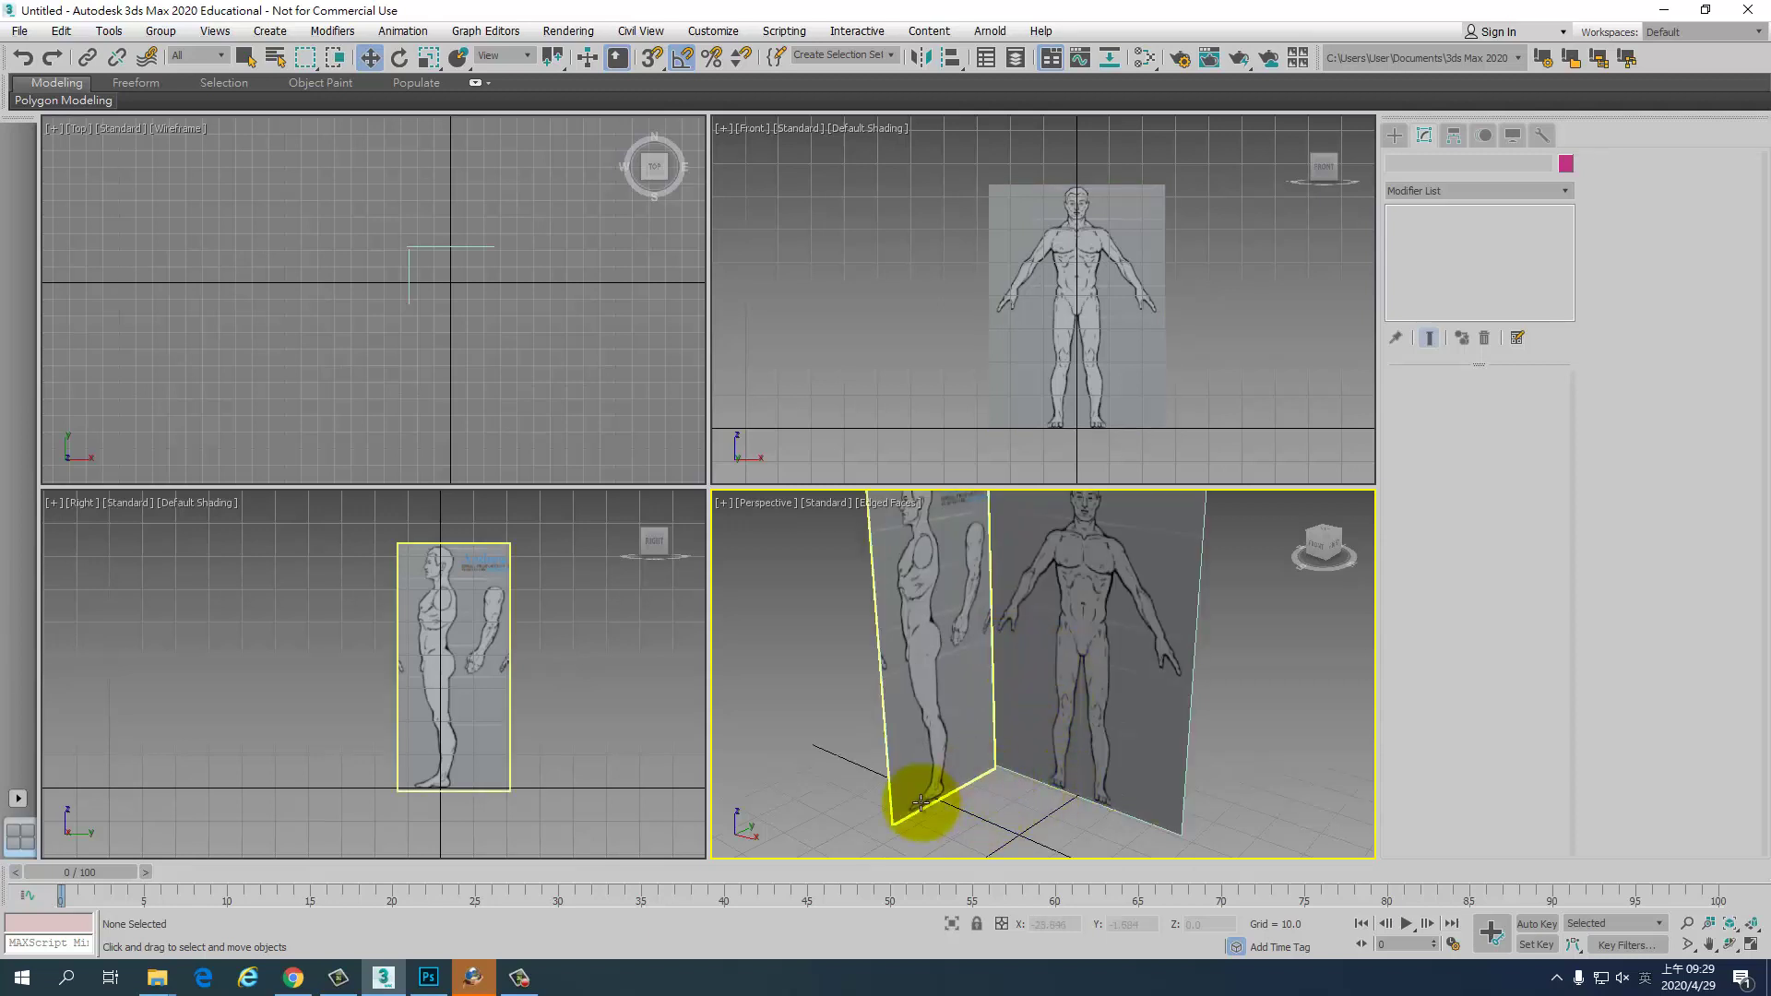
click(1015, 676)
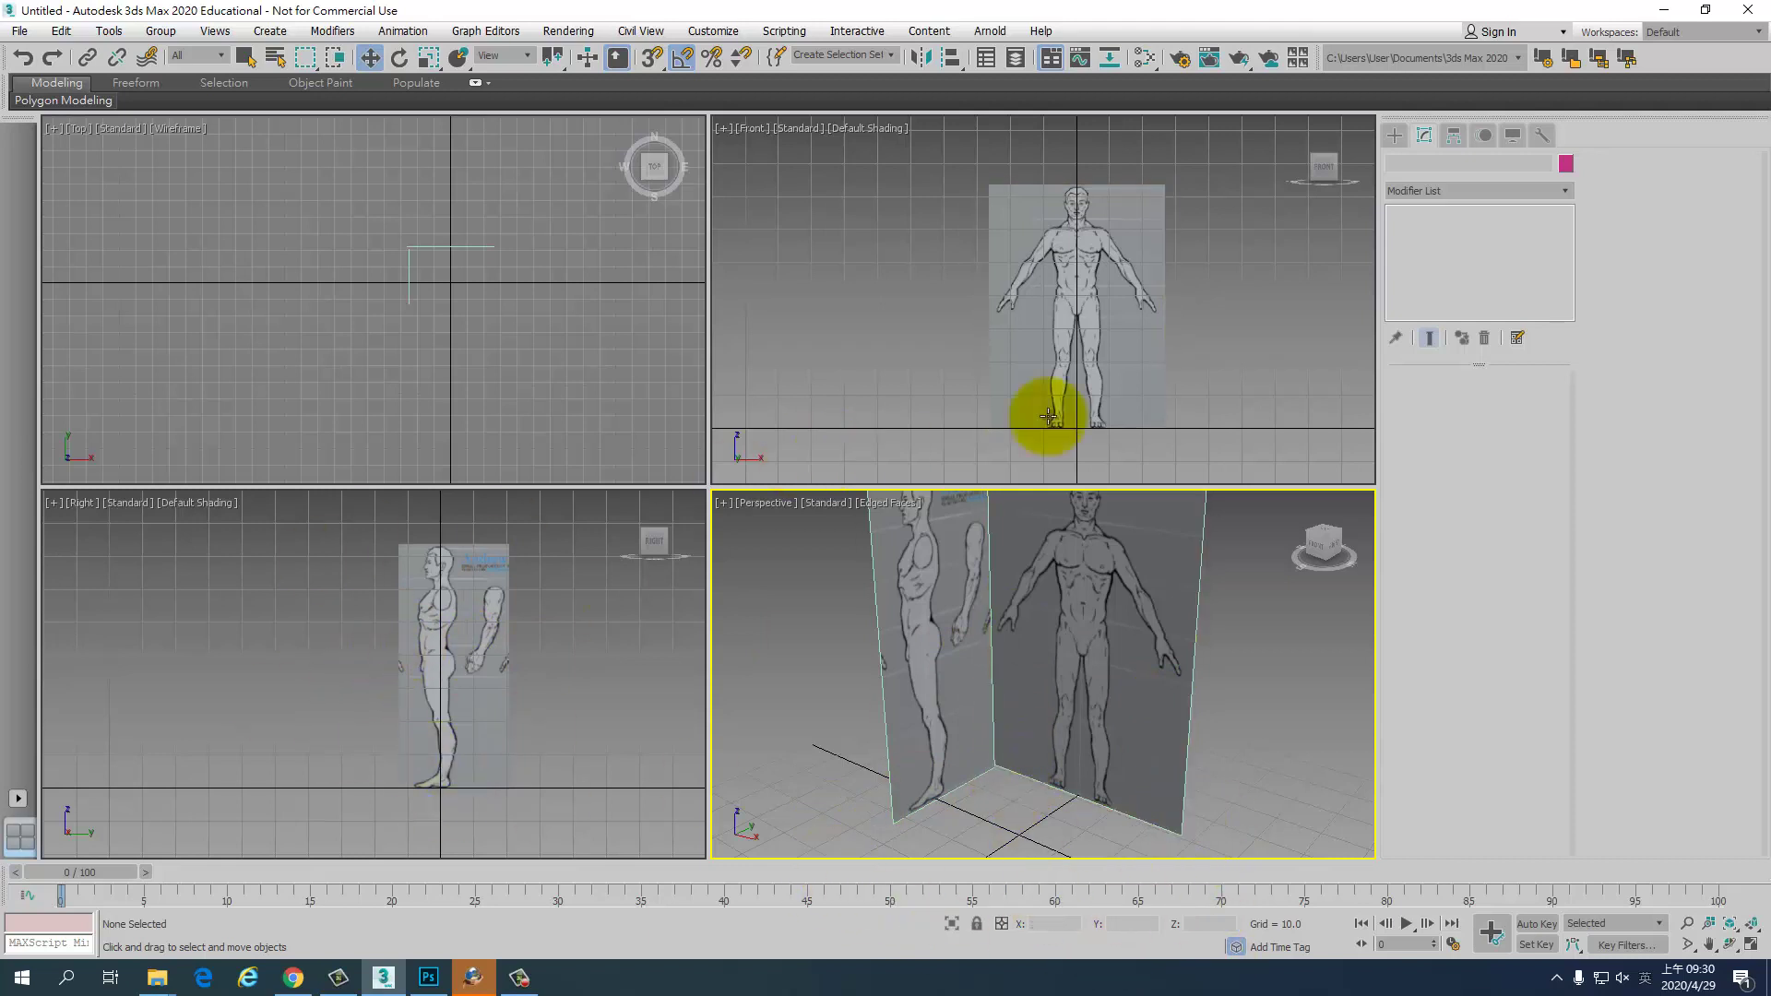
- Maximize the Perspective viewport with Alt+W and orbit to view both planes' images
alt+middle_drag(1221, 667, 1215, 682)
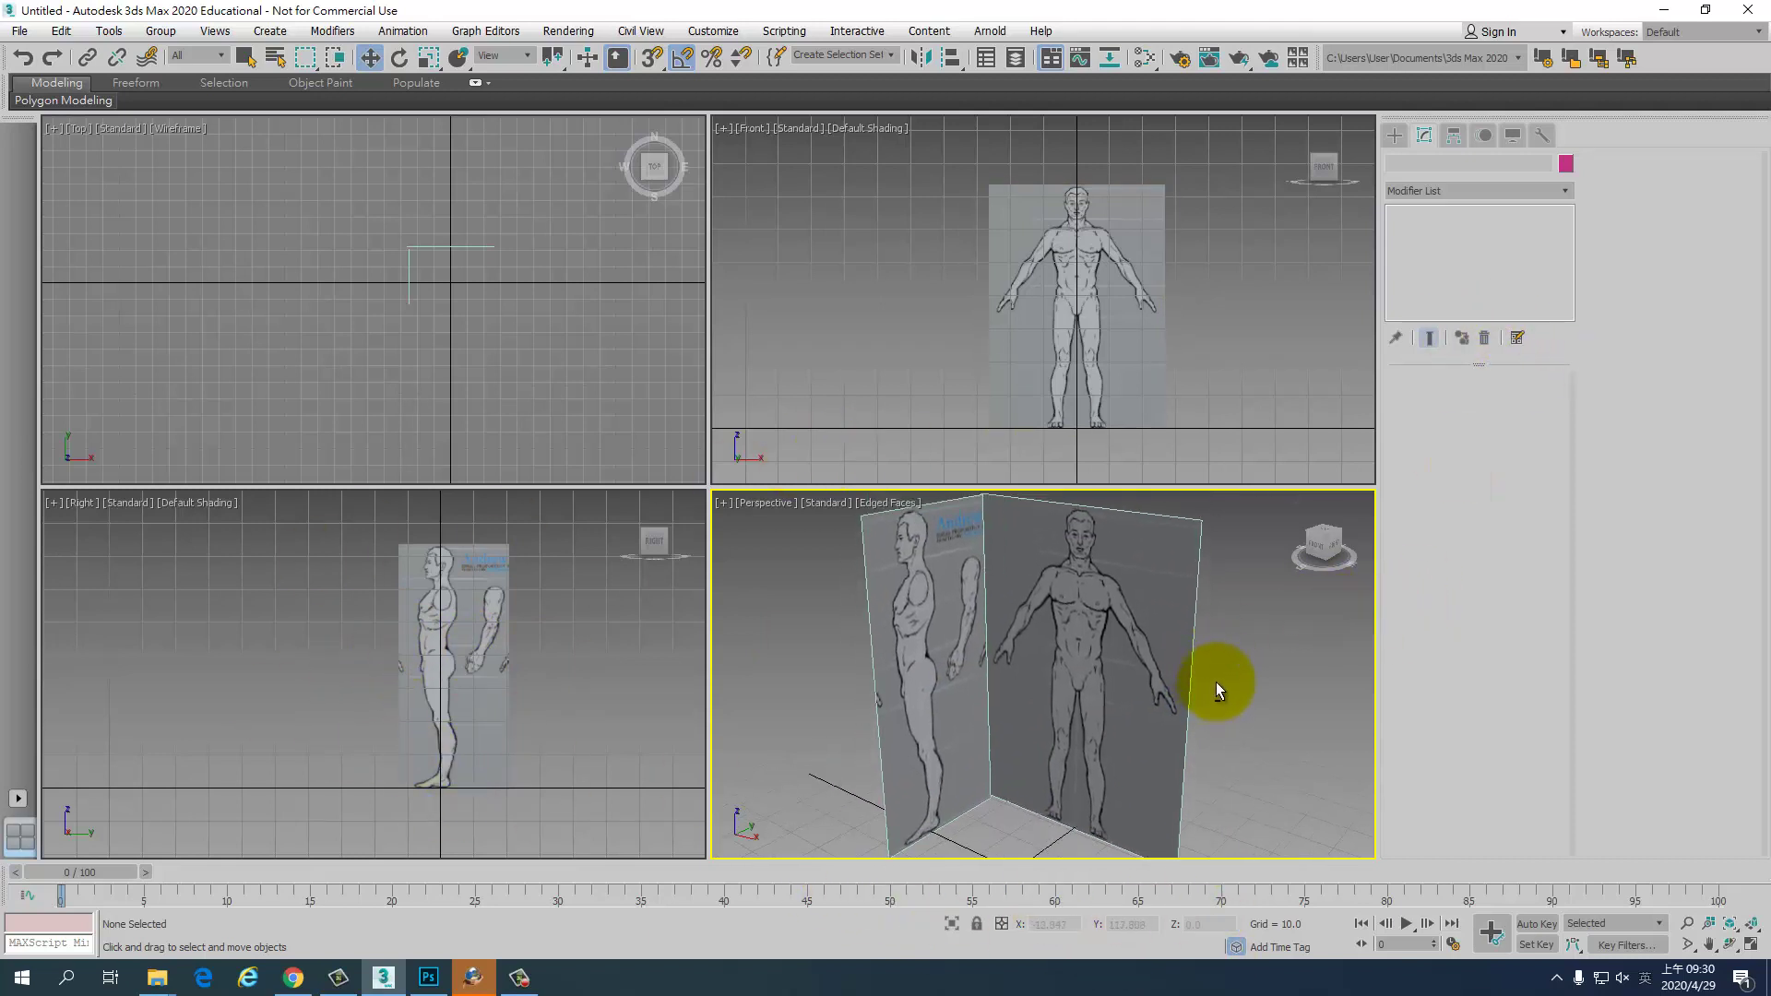
key(alt+w)
mouse_move(1020, 639)
alt+middle_down()
mouse_move(1127, 538)
mouse_move(1038, 567)
mouse_move(922, 719)
alt+middle_up()
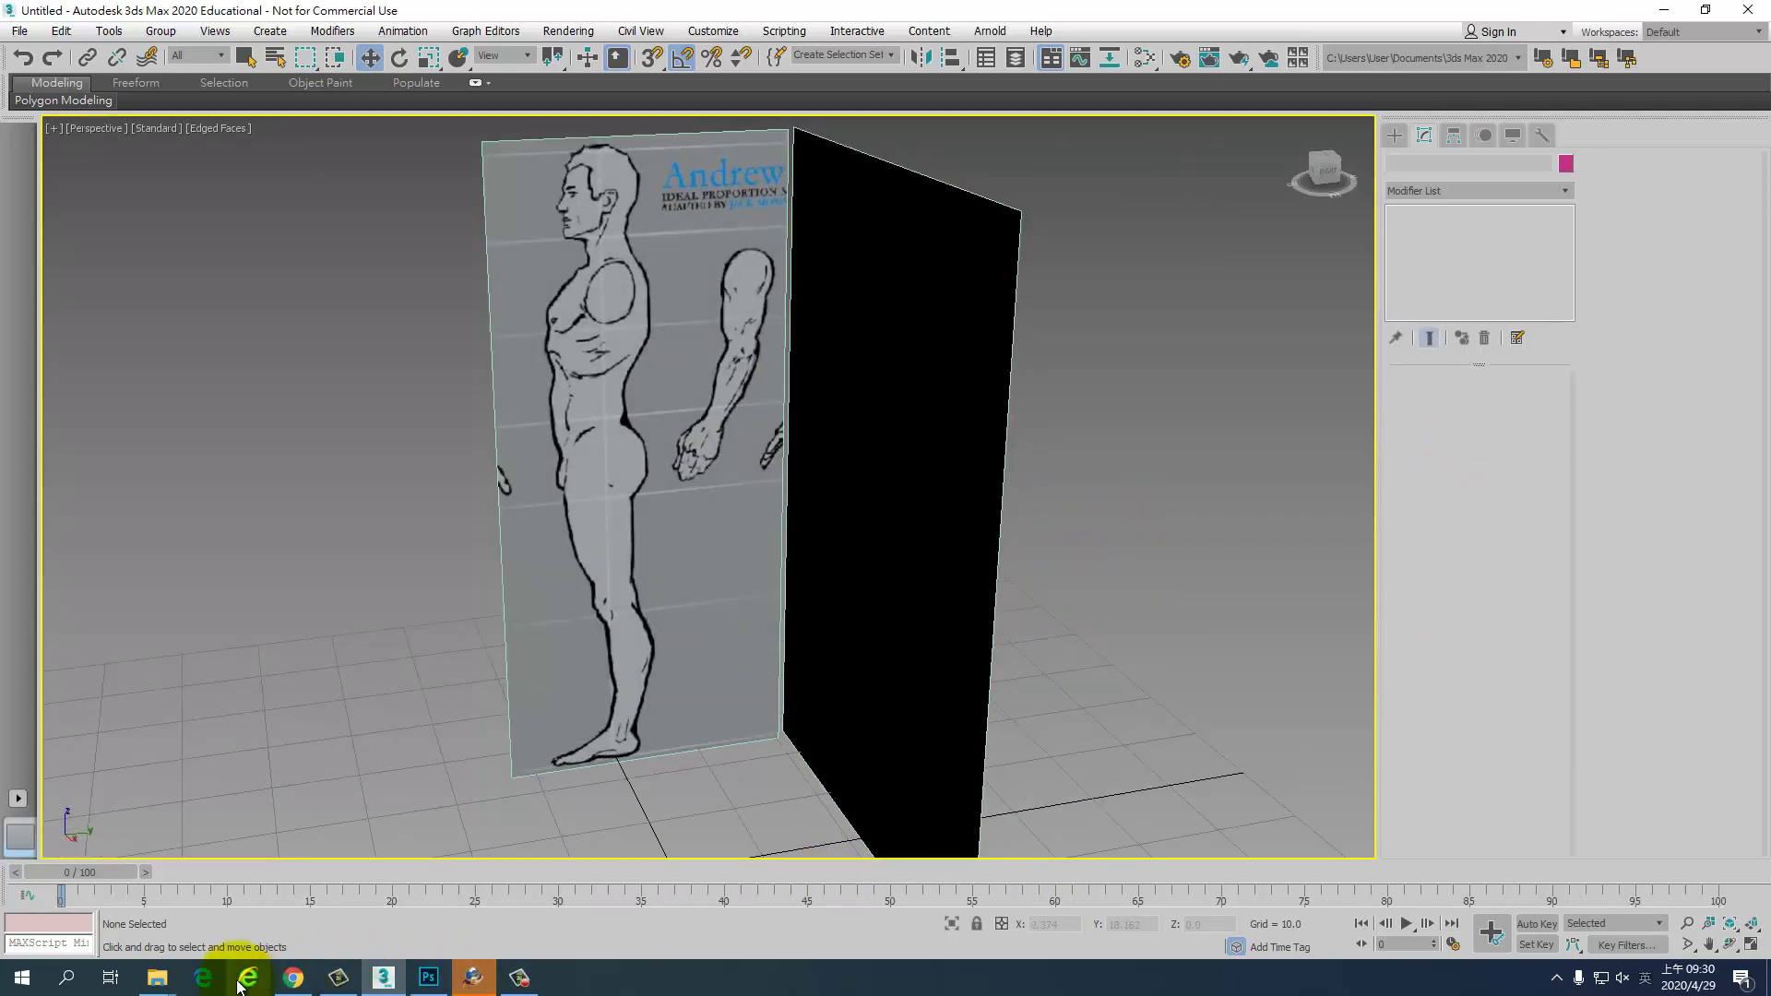
mouse_move(869, 545)
alt+middle_down()
mouse_move(609, 706)
mouse_move(651, 664)
alt+middle_up()
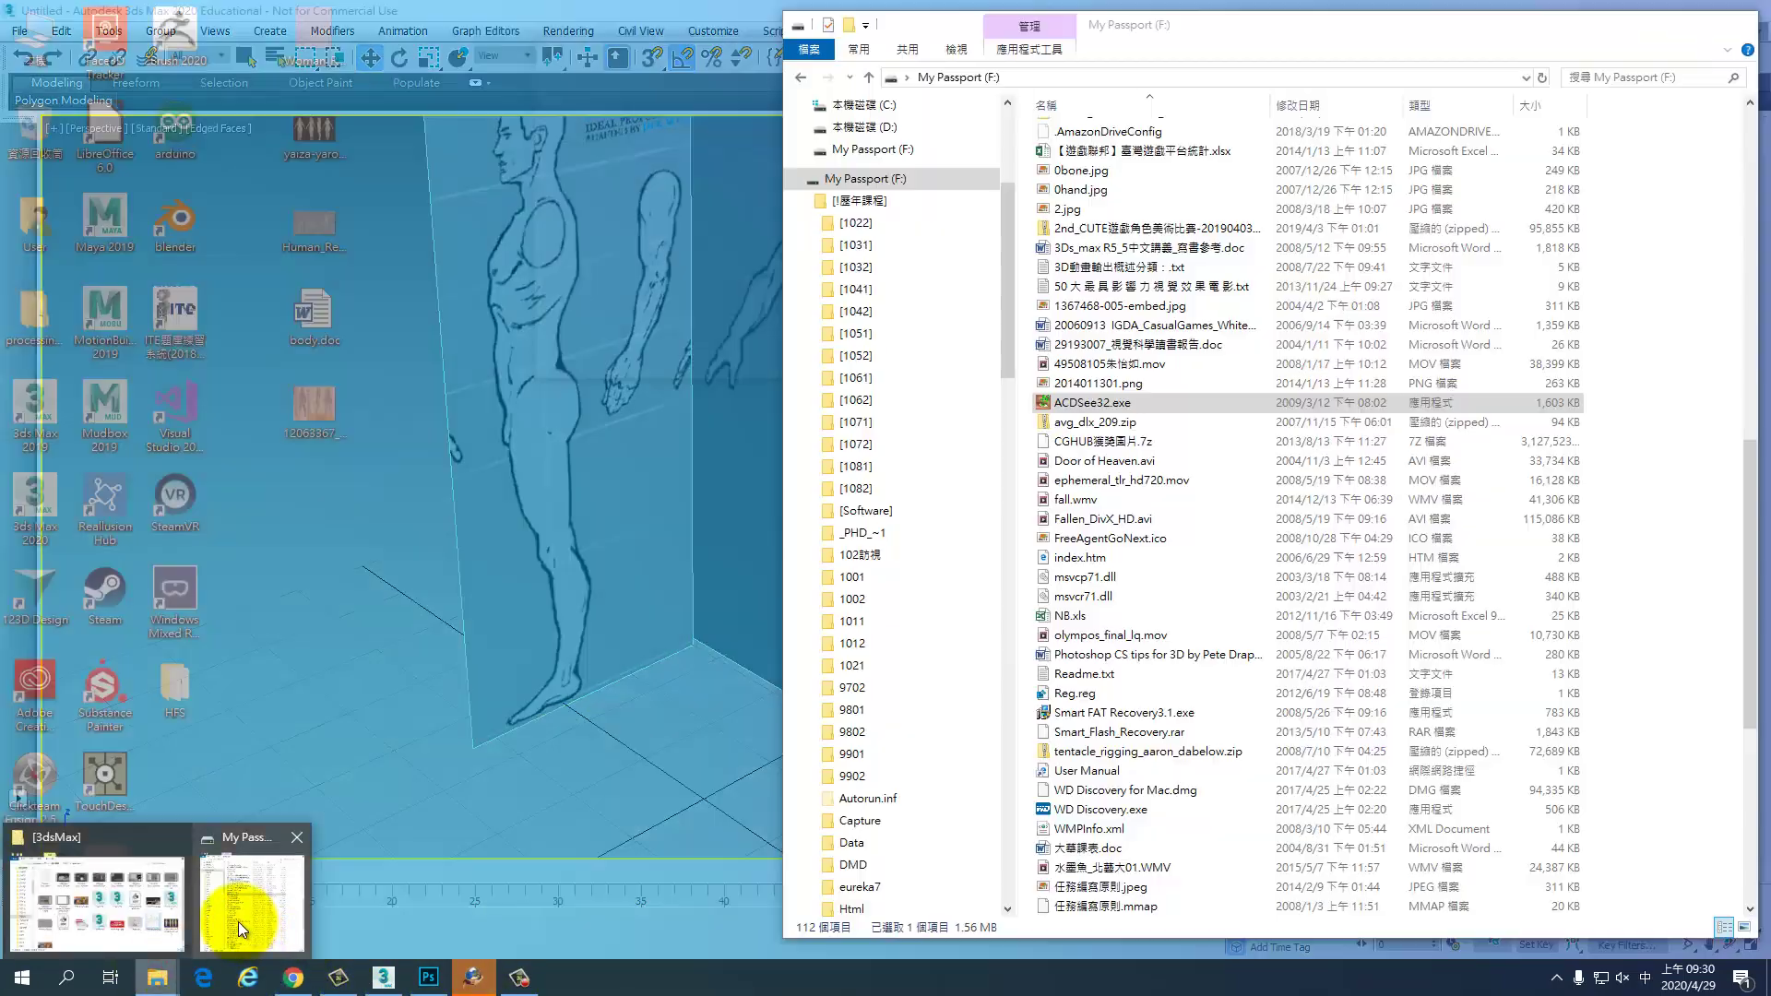
- Launch ACDSee32.exe and preview the yaiza, Human_Ref and Woman_Ref reference images
click(238, 921)
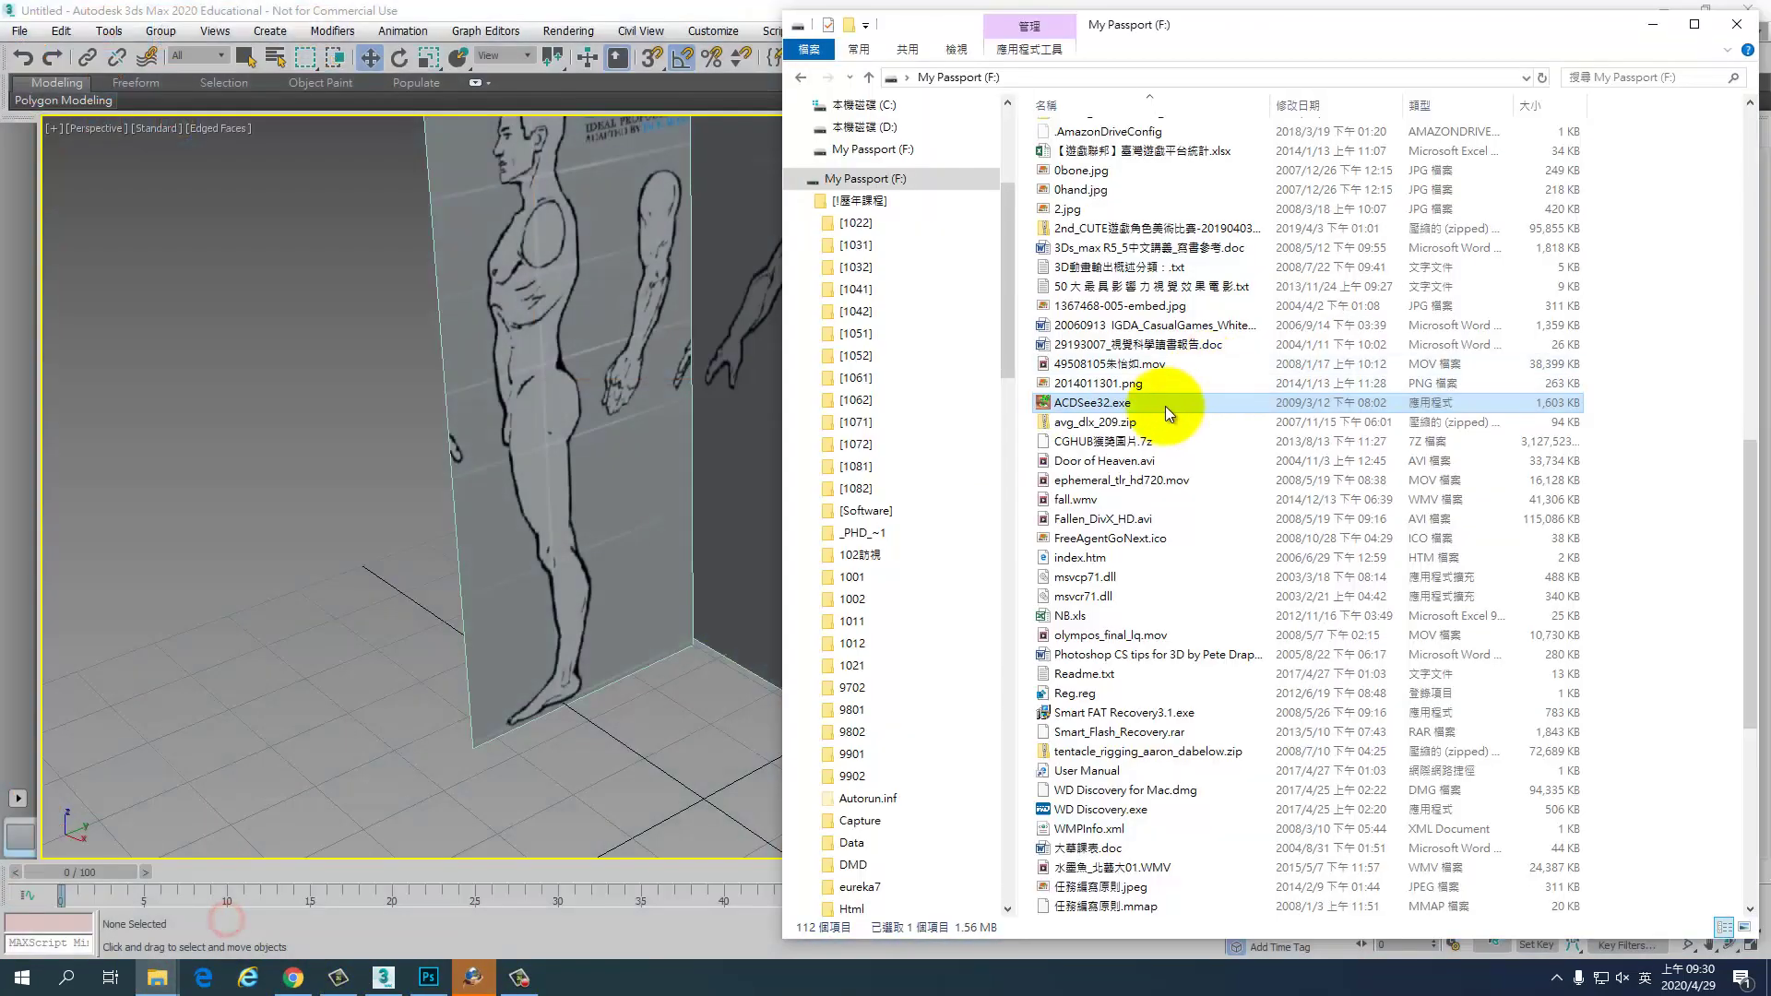
click(1147, 412)
double_click(1153, 401)
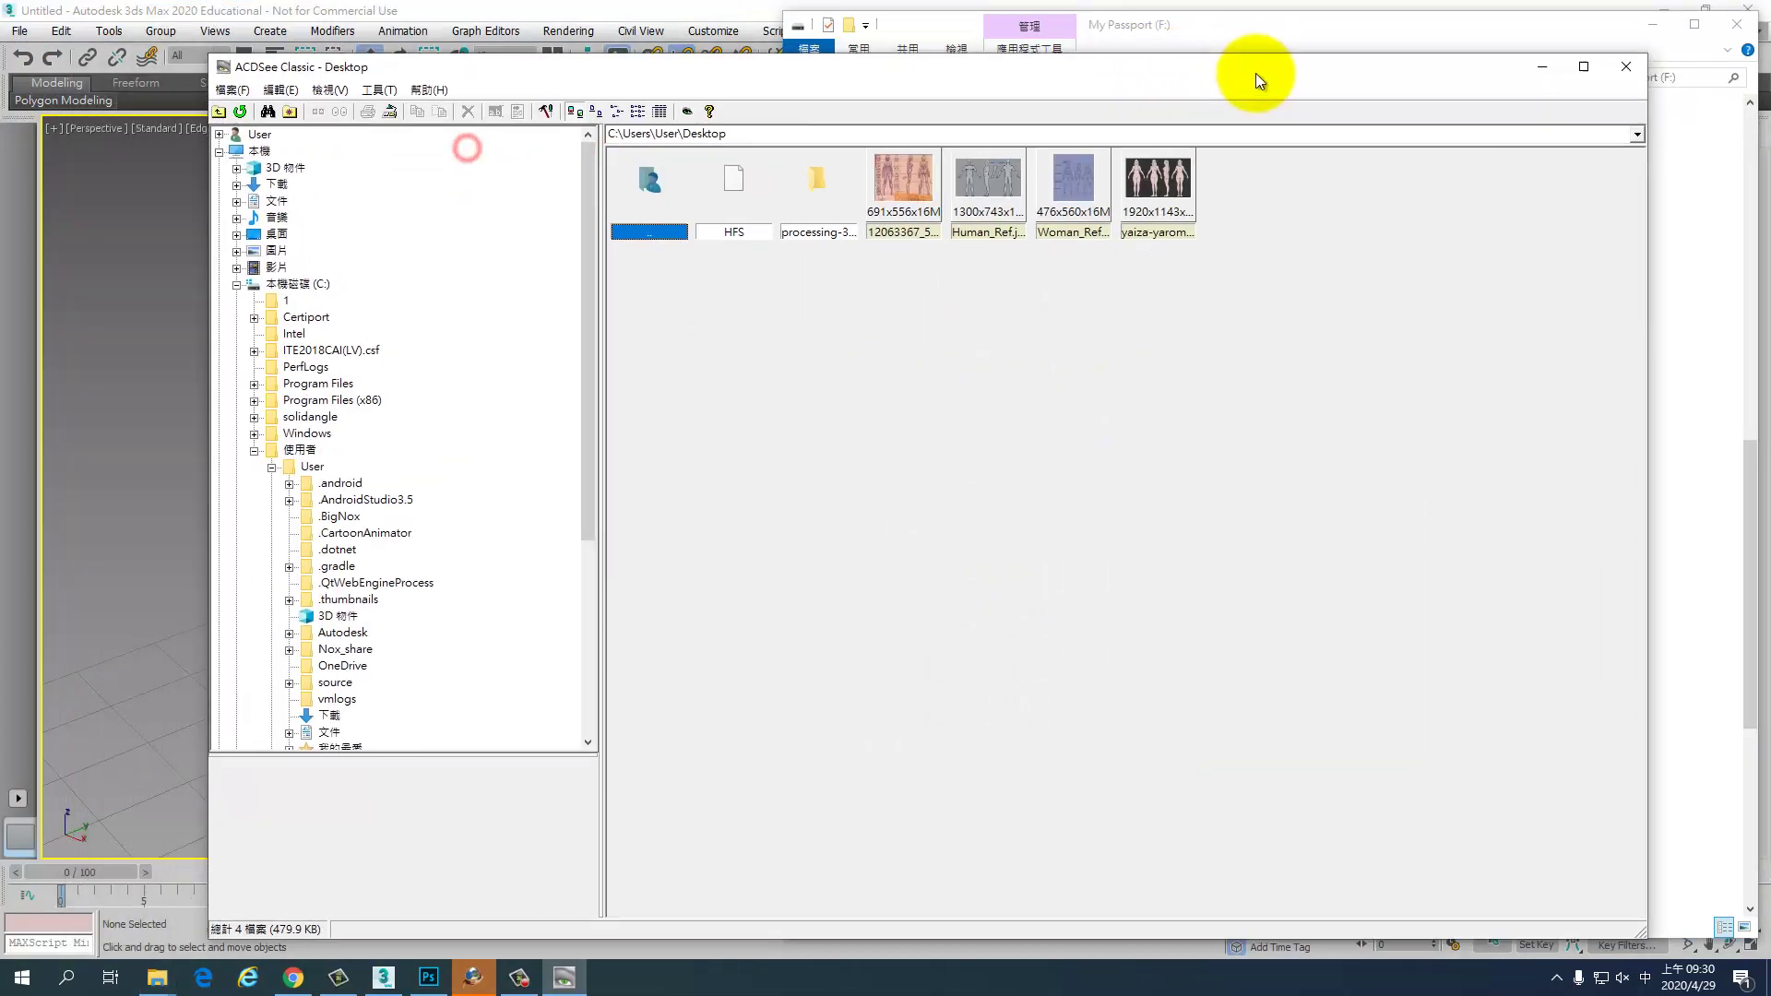
click(1166, 185)
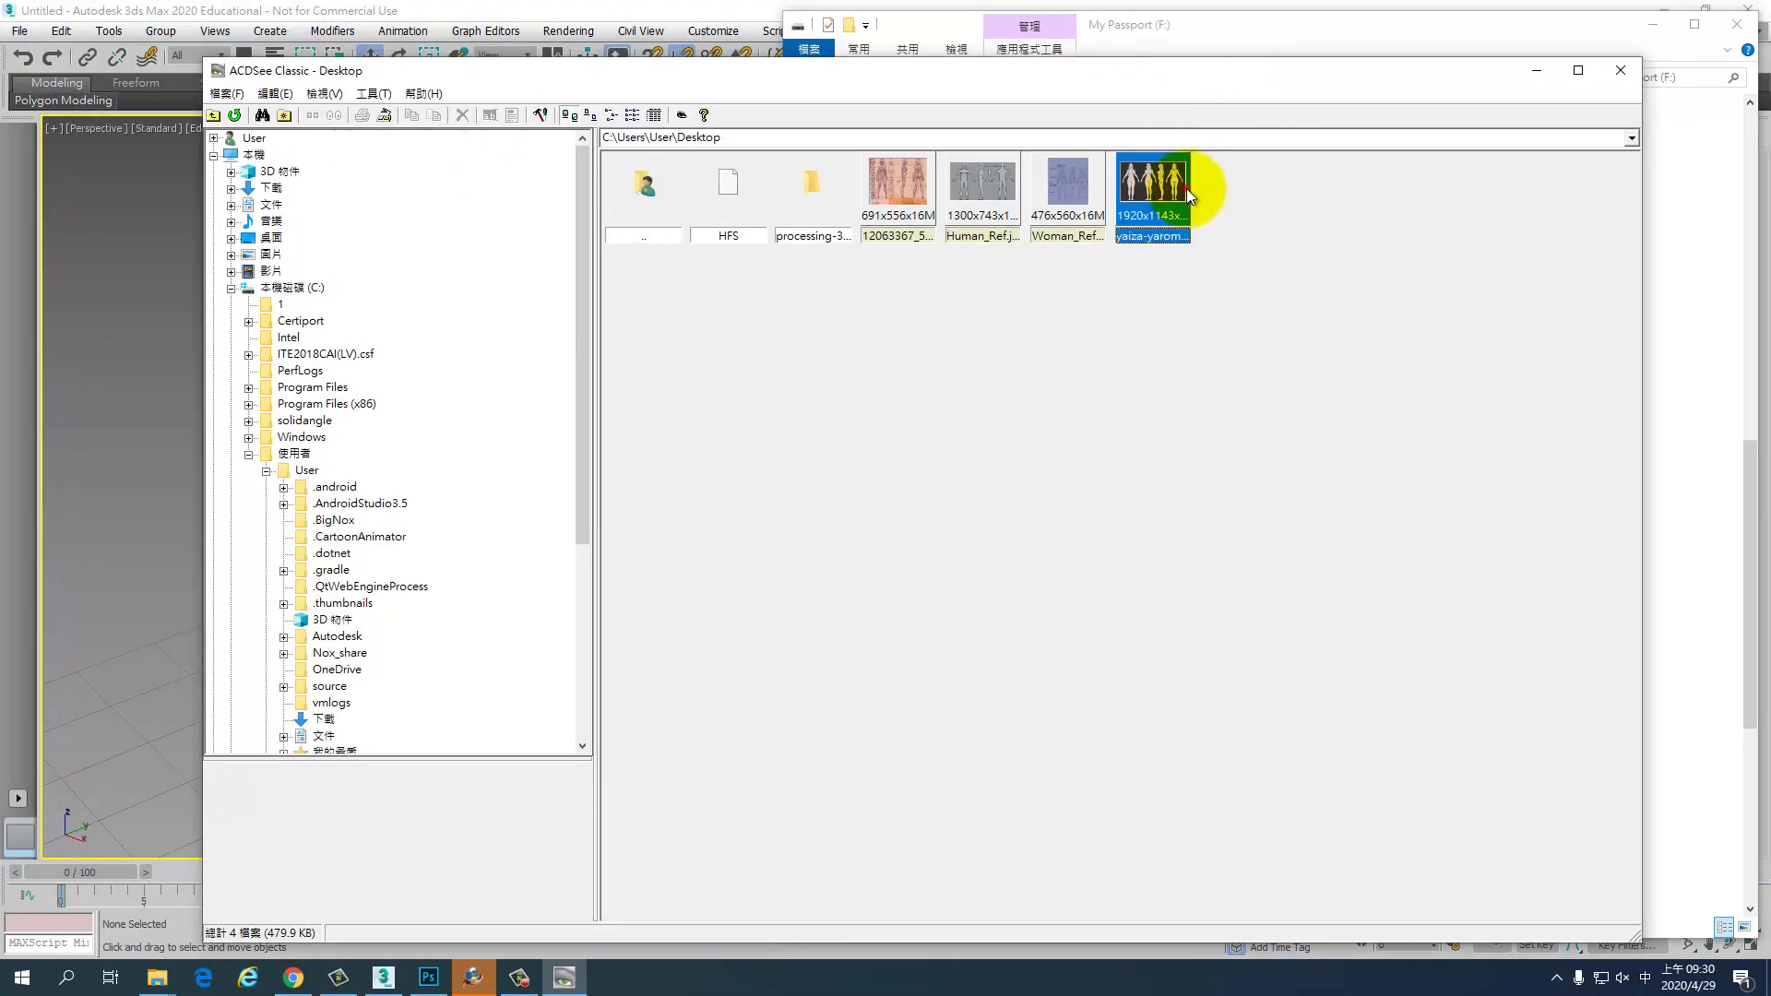
click(1003, 181)
click(1070, 187)
click(980, 184)
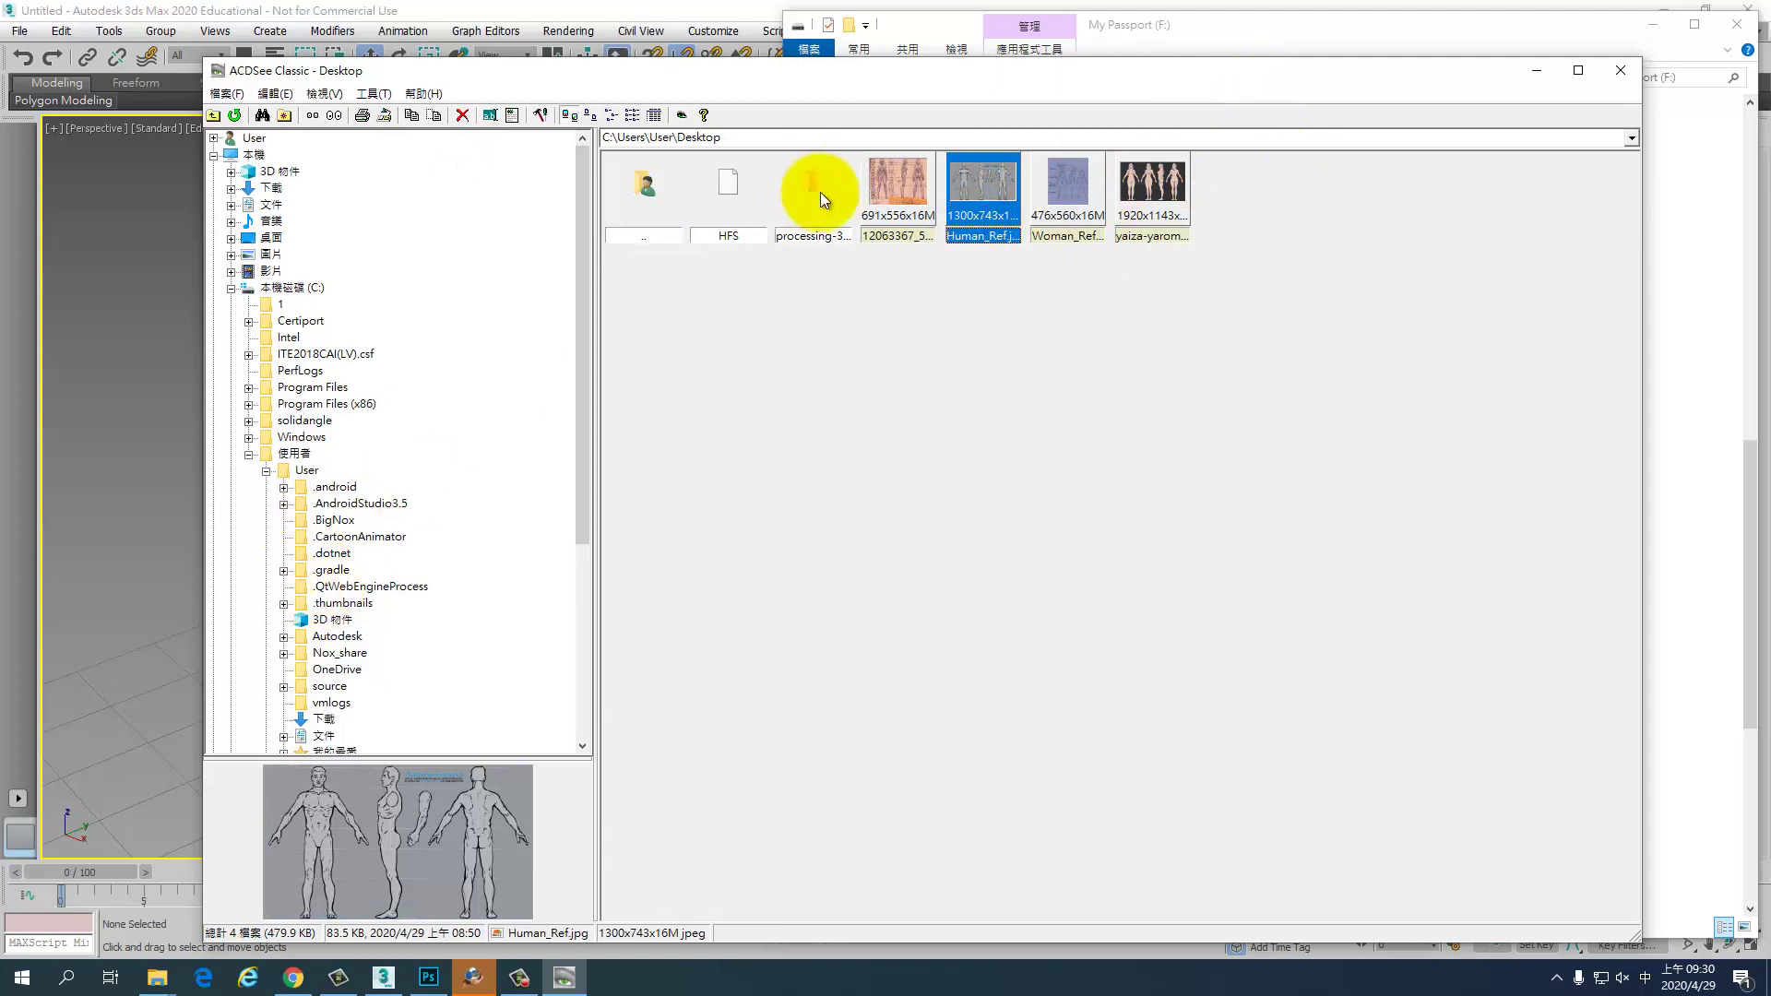
- Browse to F:\[!歷年課程] and open 75Girl_F.jpg, comparing it with 75Girl_R.jpg
click(294, 452)
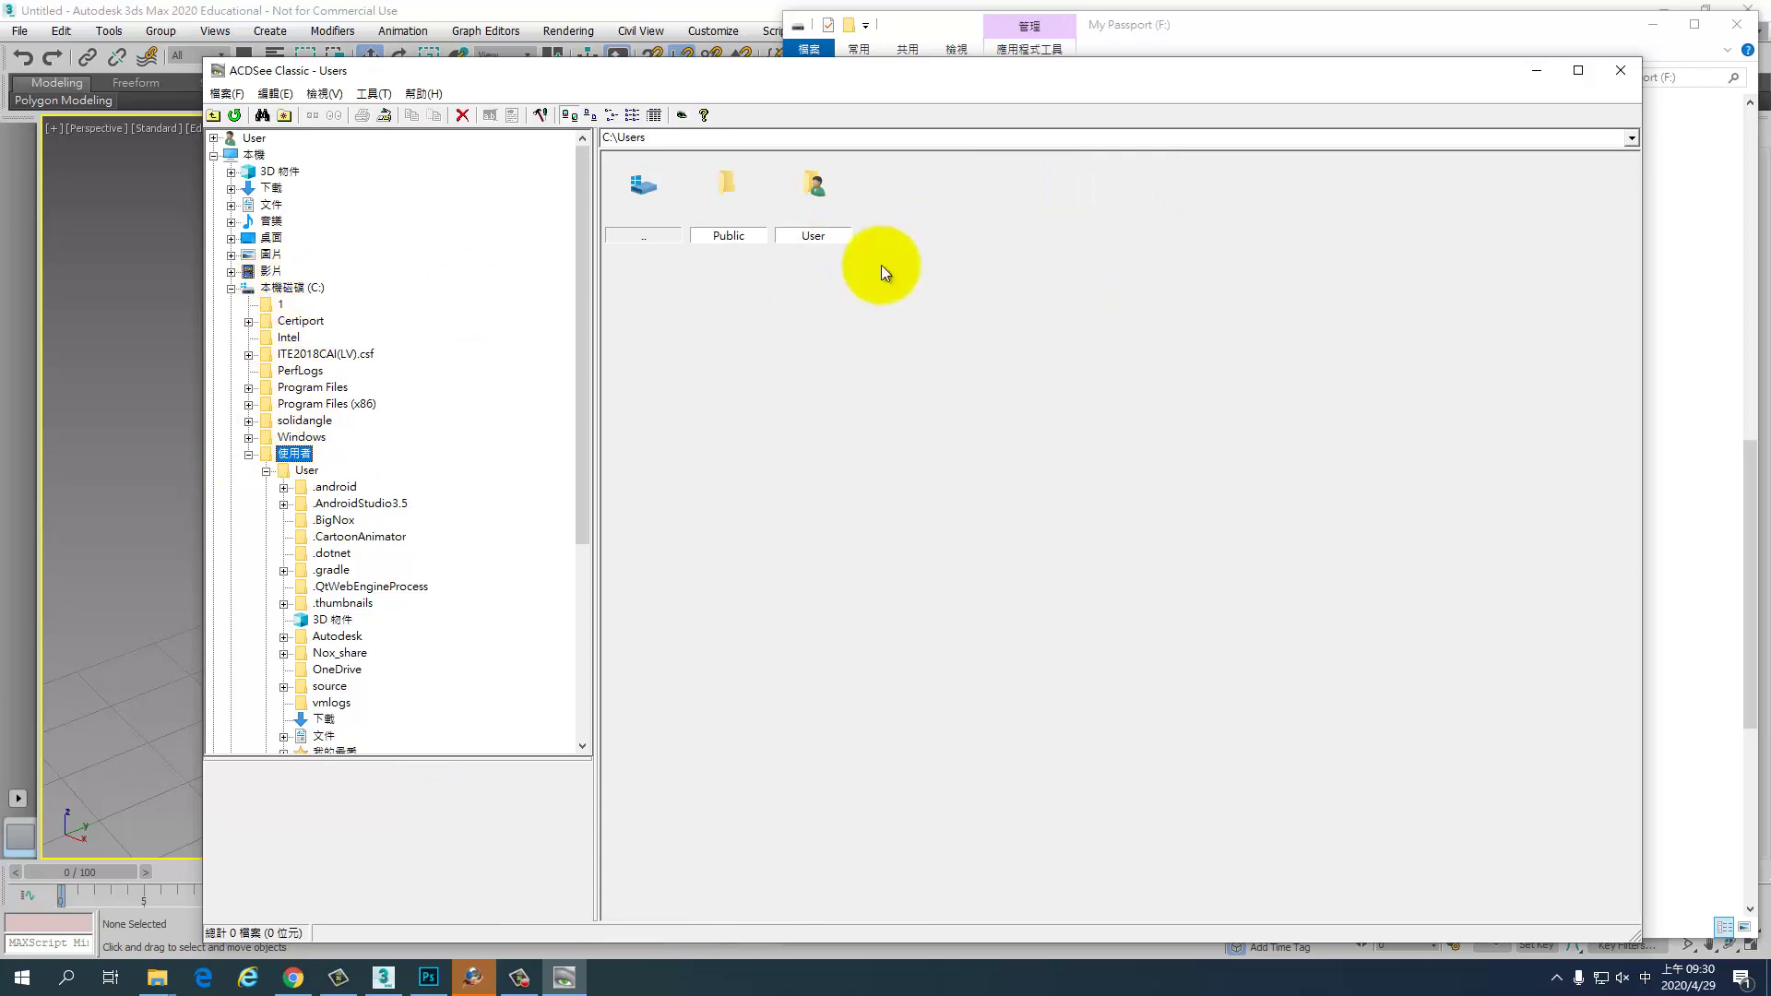
click(229, 288)
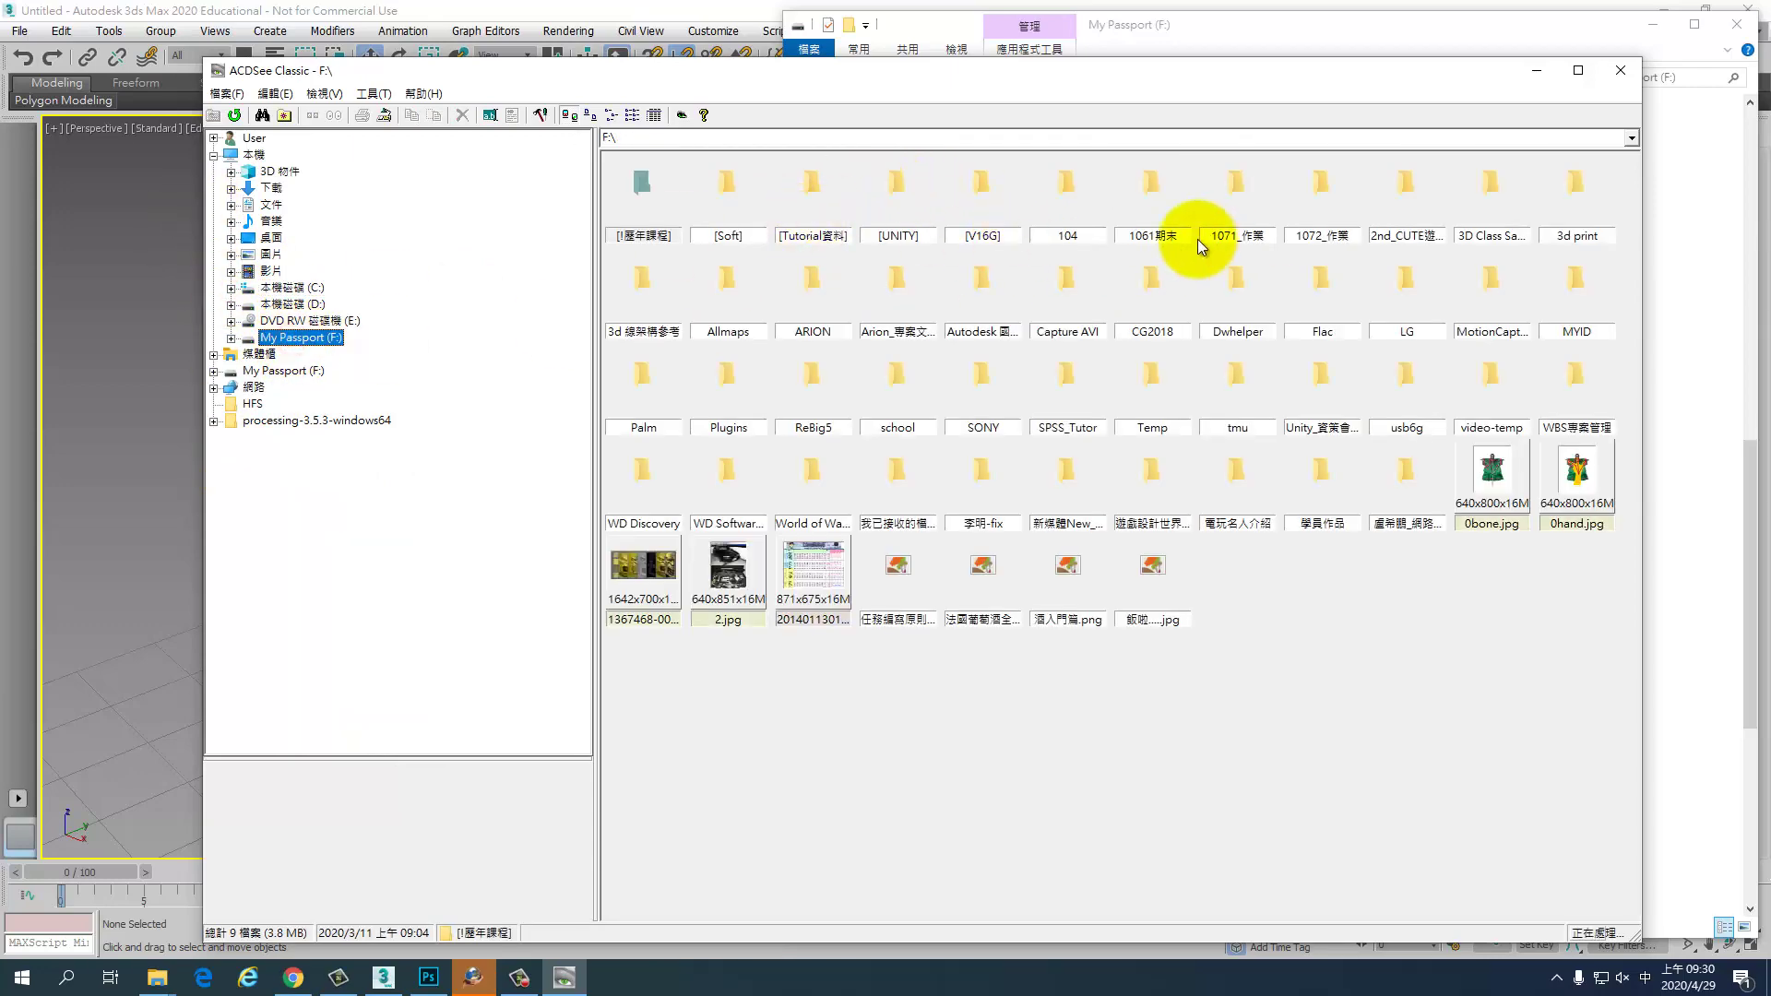
double_click(649, 201)
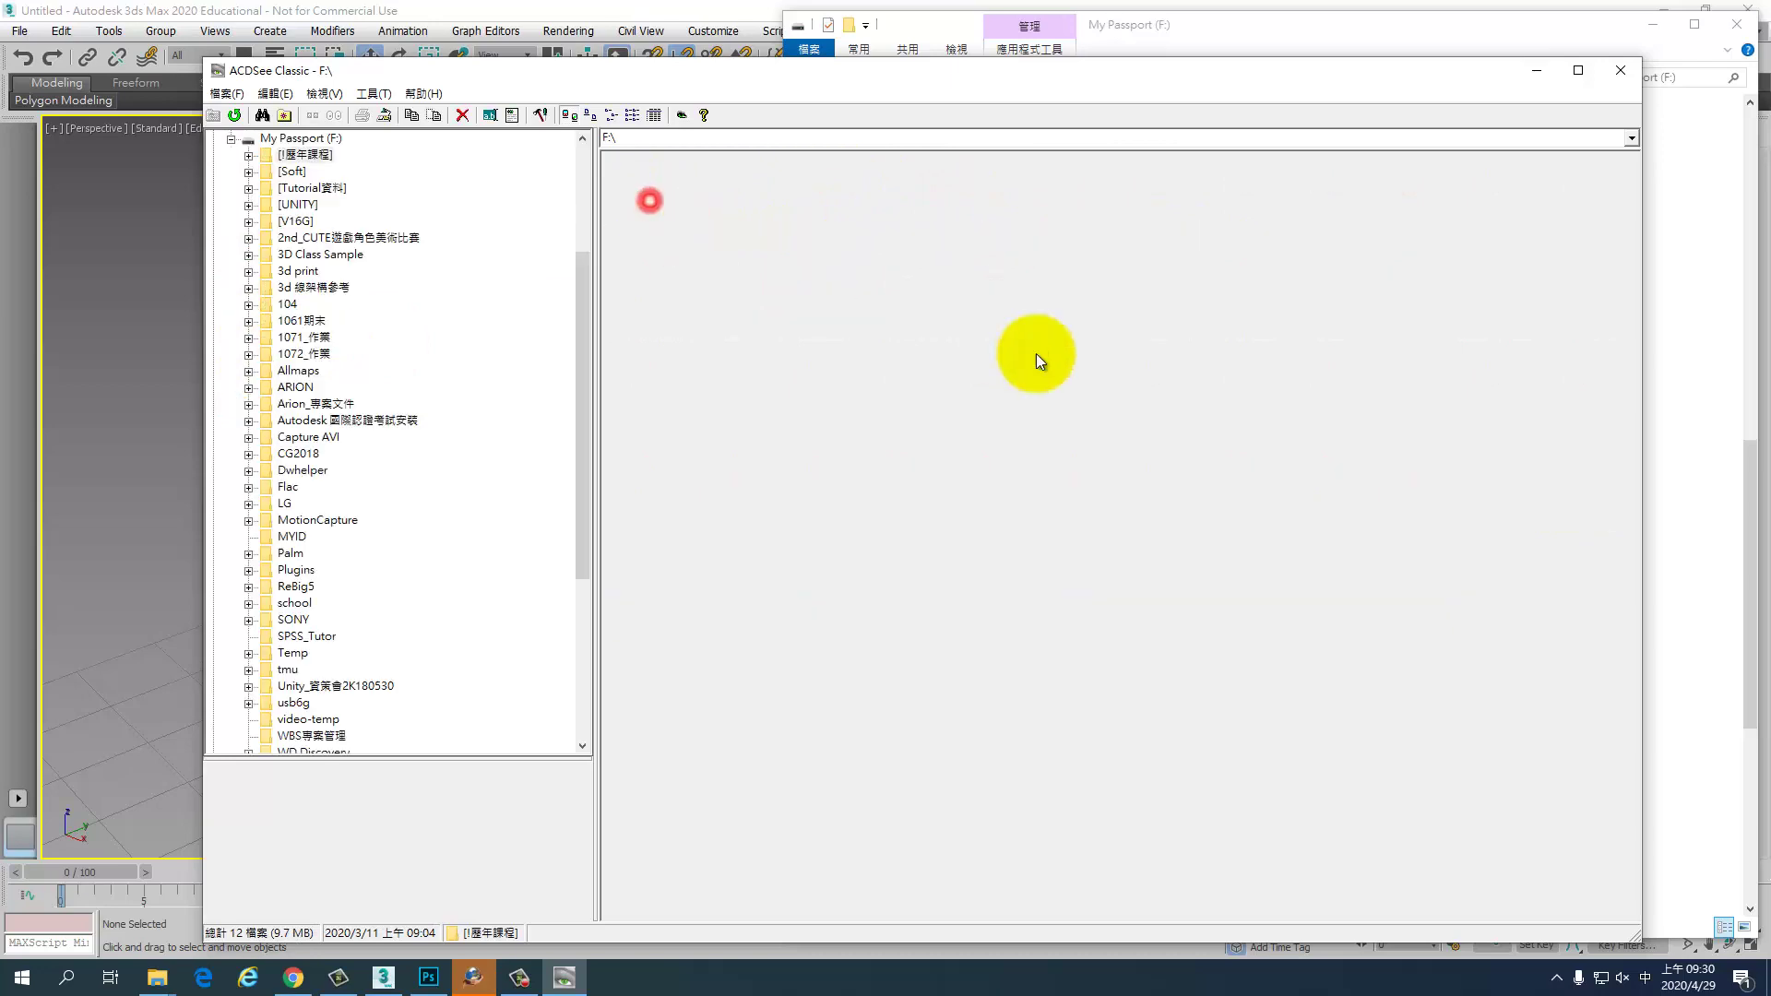
click(979, 572)
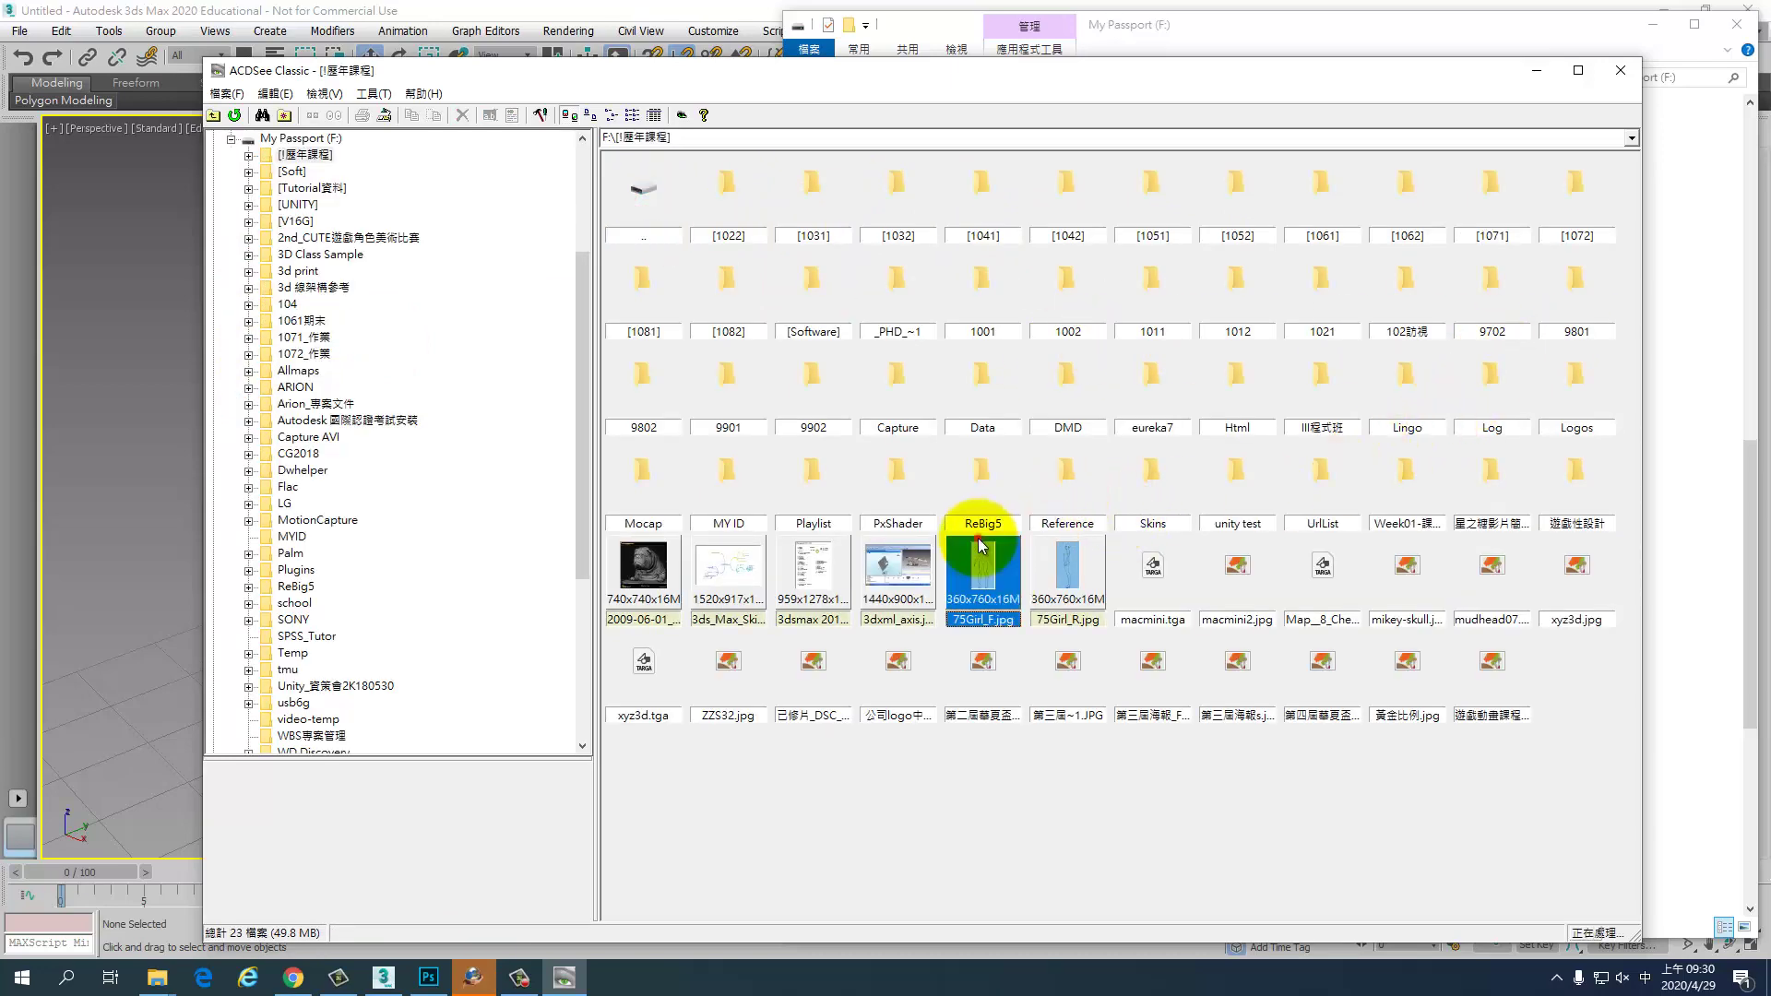
click(1035, 590)
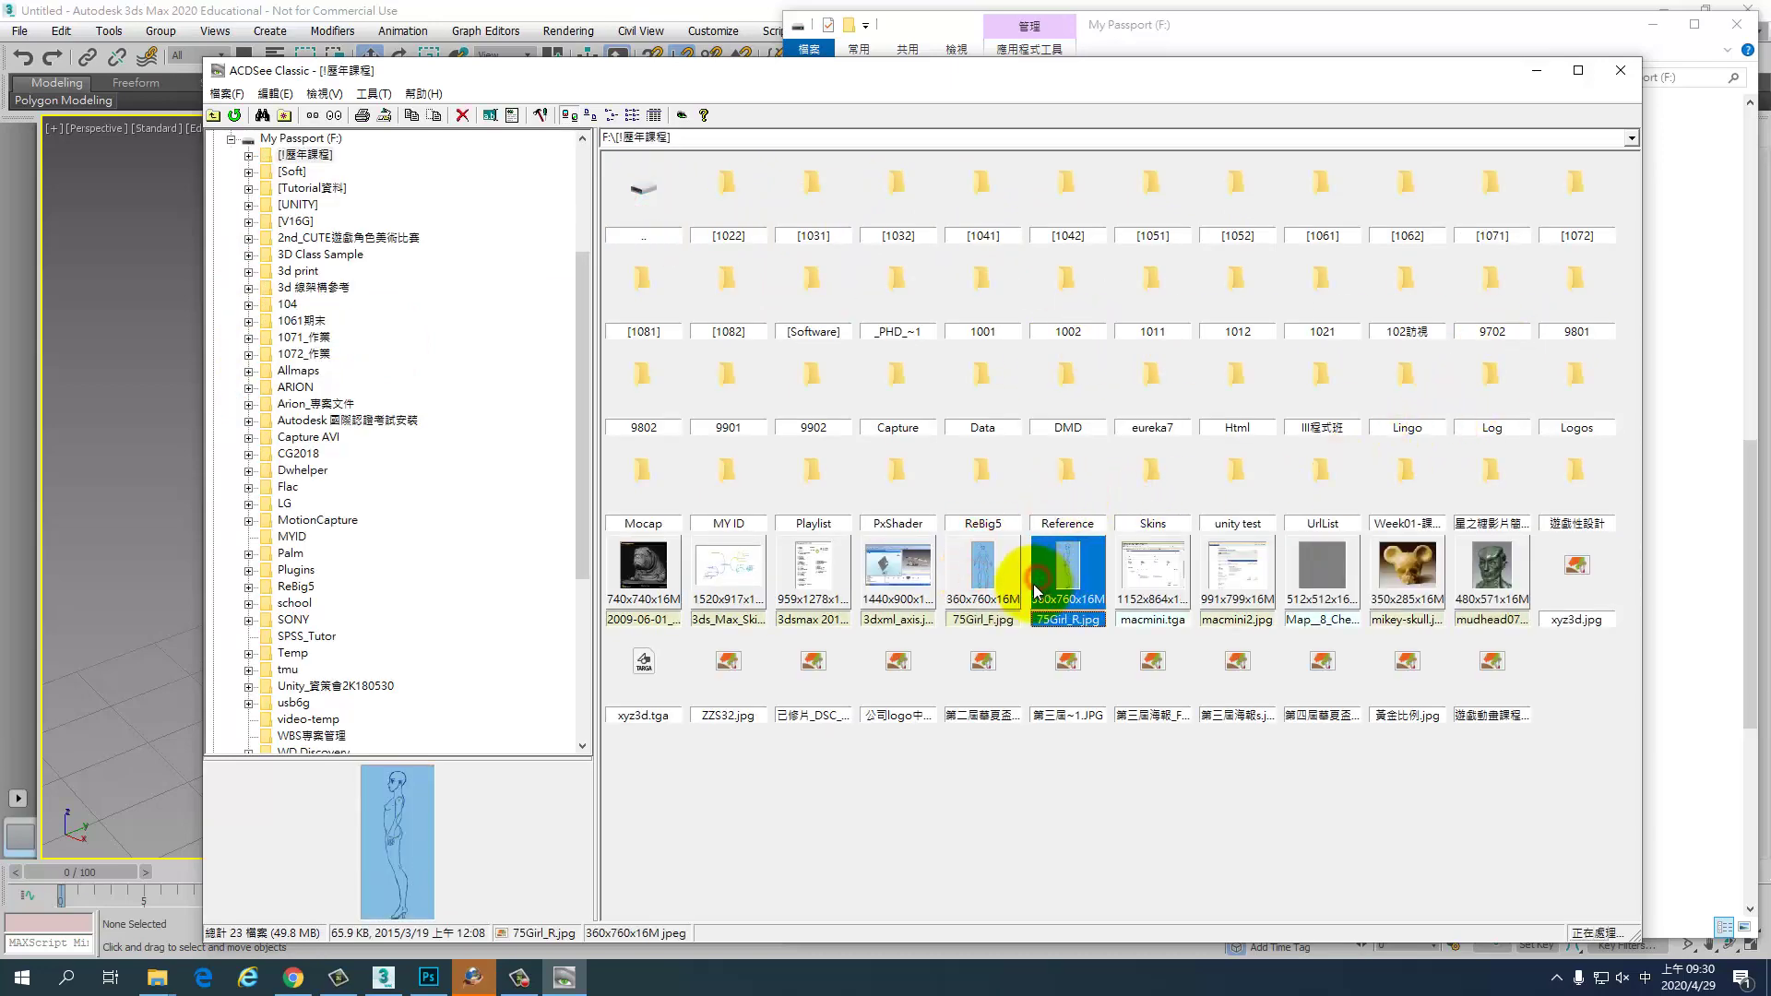
double_click(1000, 549)
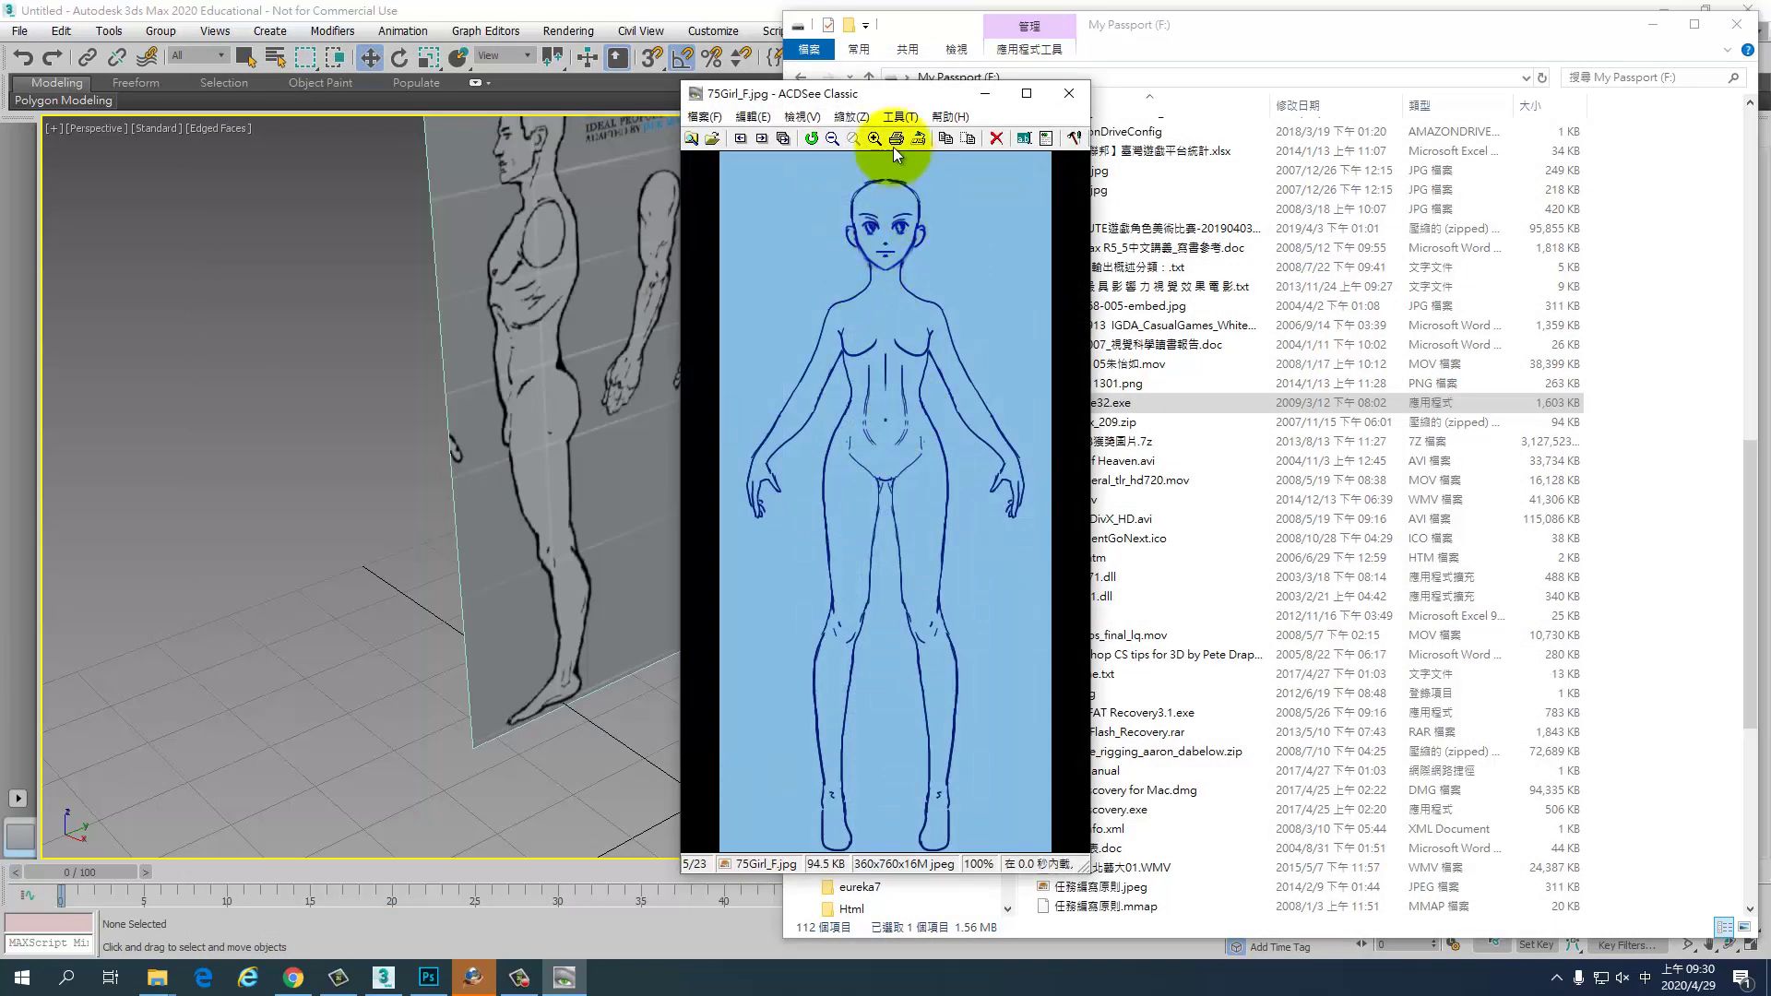
scroll(961, 581, down, 1)
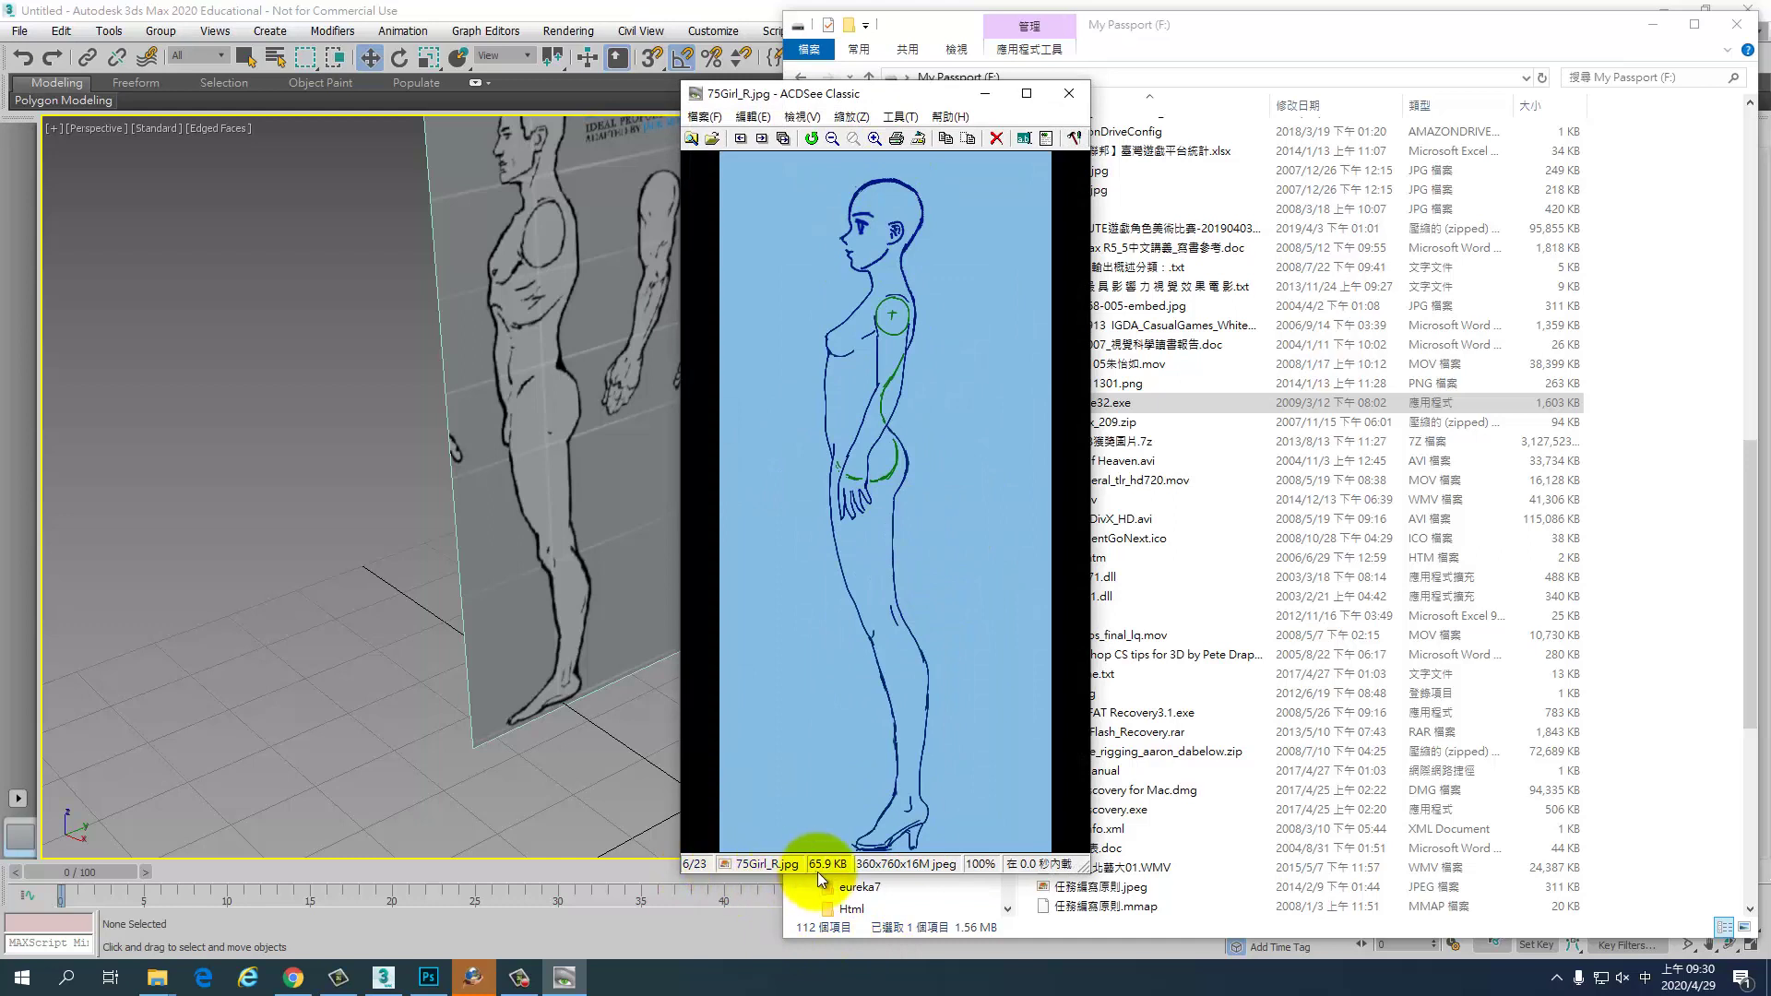
click(914, 775)
scroll(895, 723, up, 1)
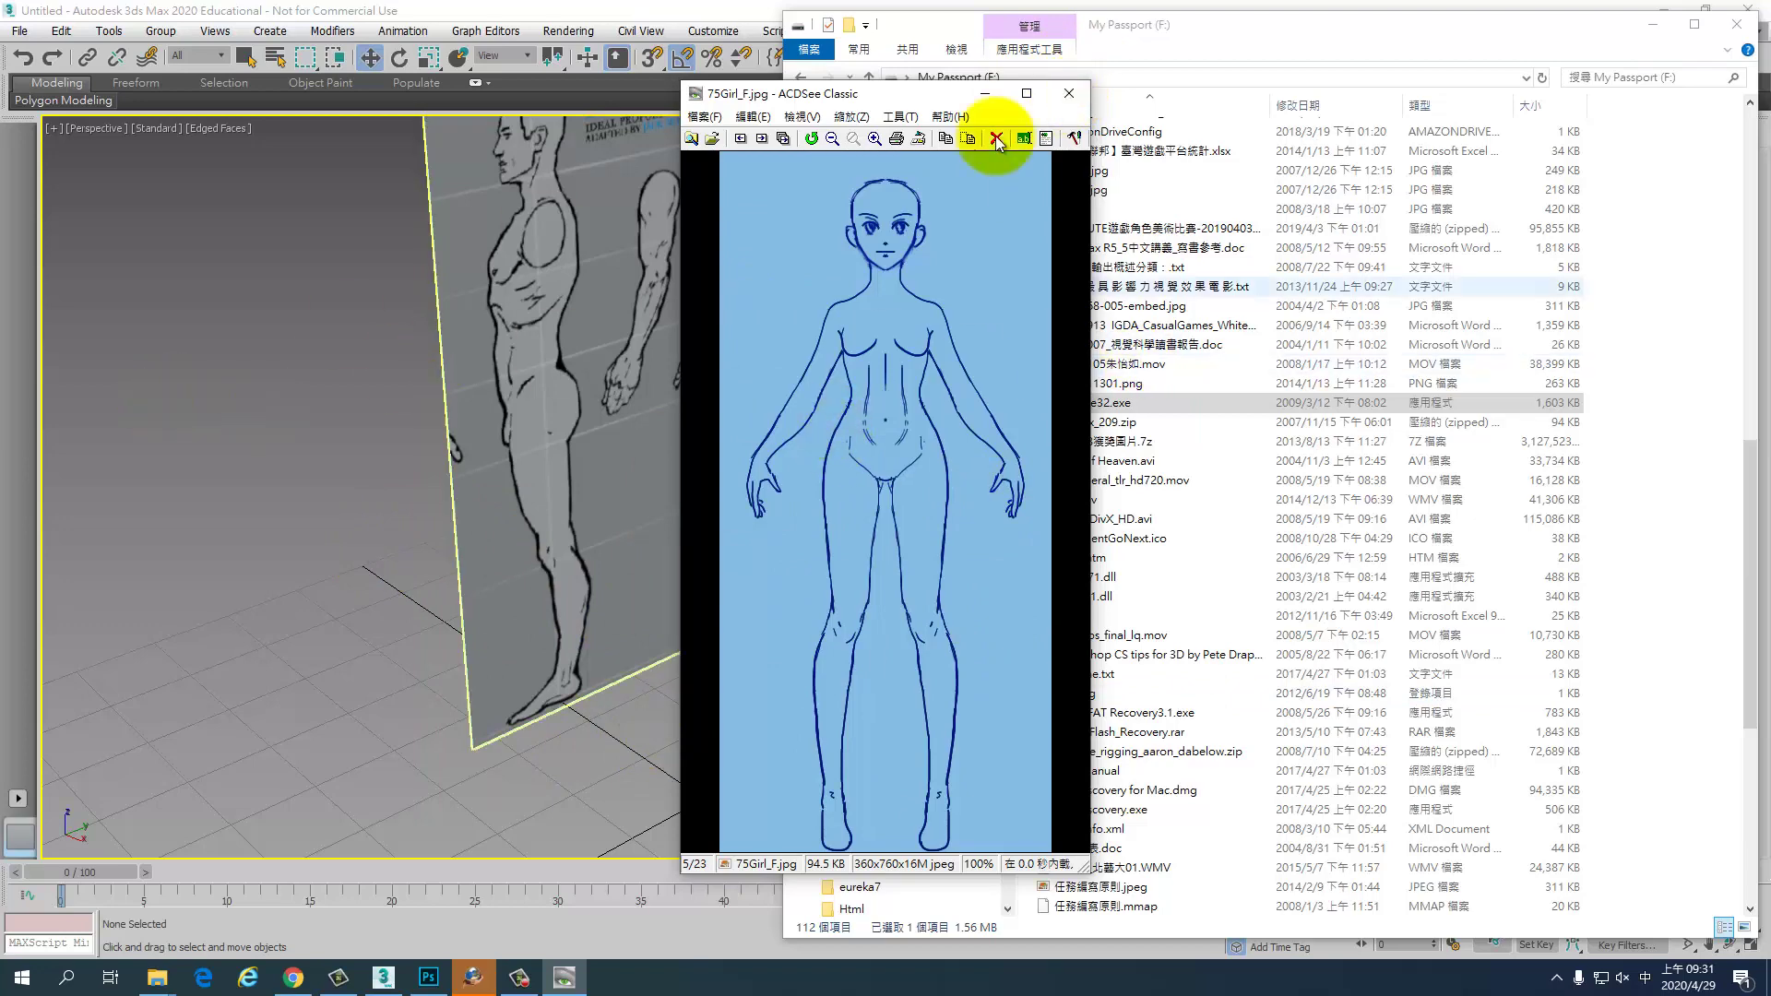
- Close ACDSee, then zoom out and orbit to face the two perpendicular reference planes
click(1065, 93)
scroll(731, 514, down, 3)
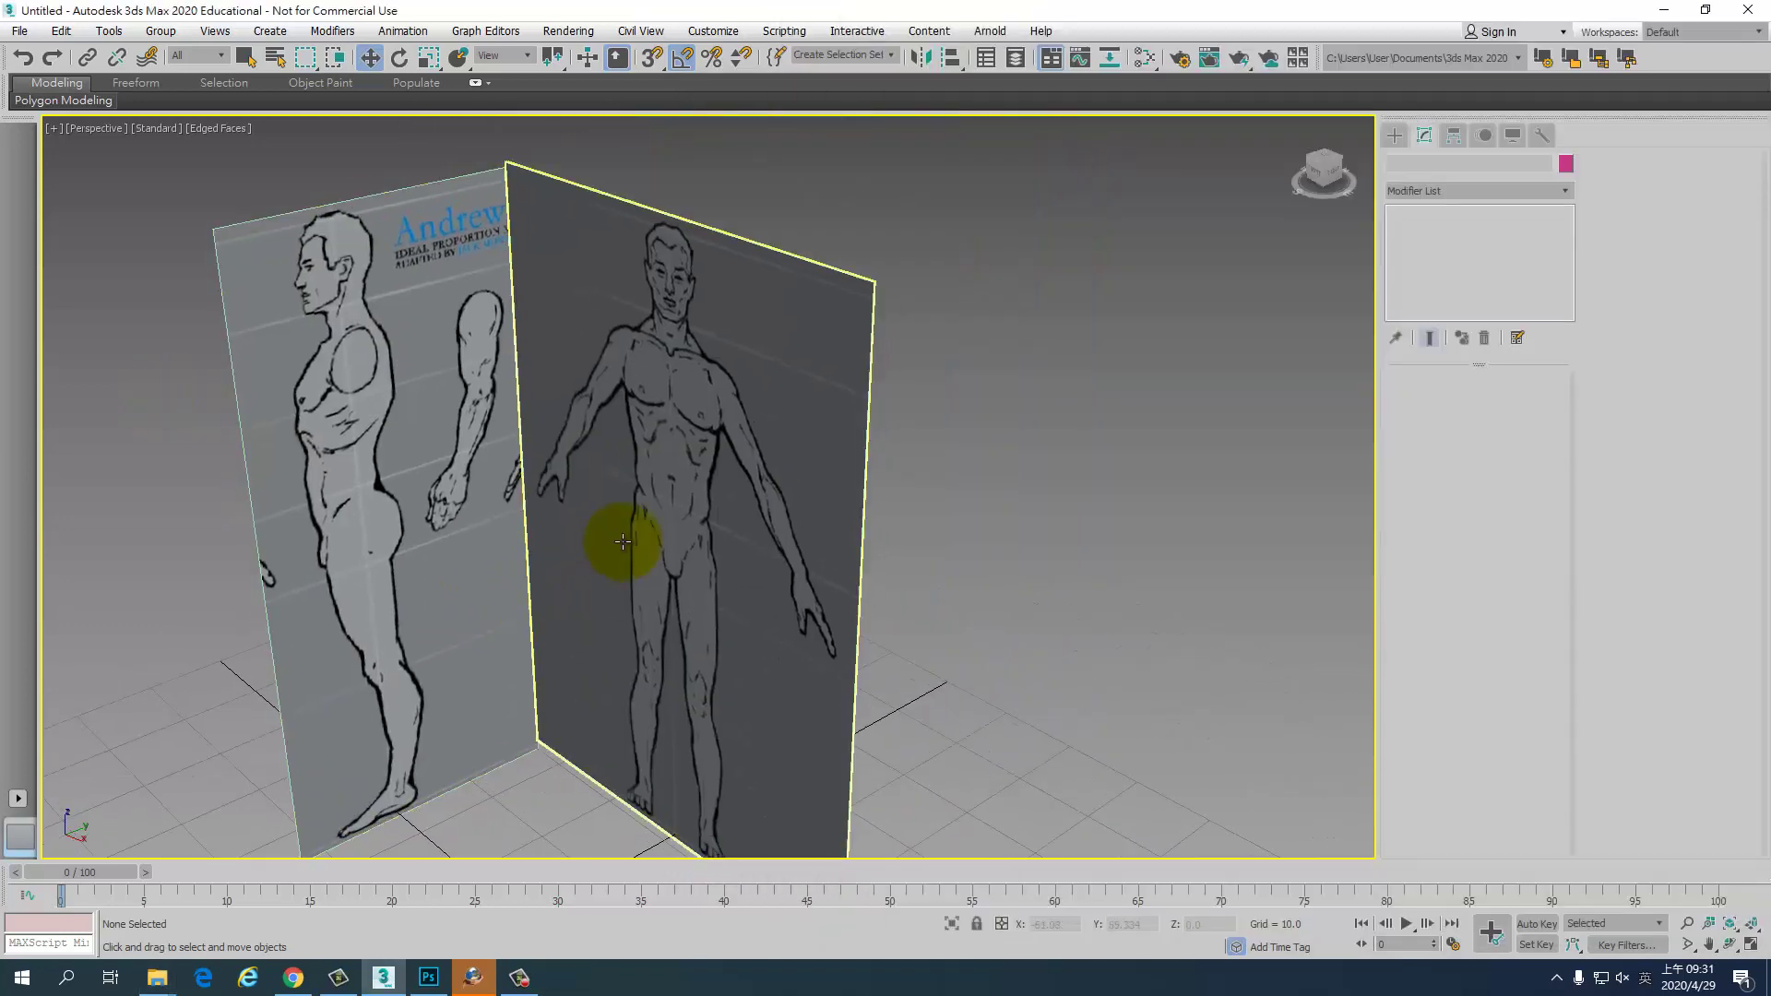
mouse_move(621, 541)
alt+middle_down()
mouse_move(735, 542)
mouse_move(706, 618)
mouse_move(929, 545)
mouse_move(1008, 652)
alt+middle_up()
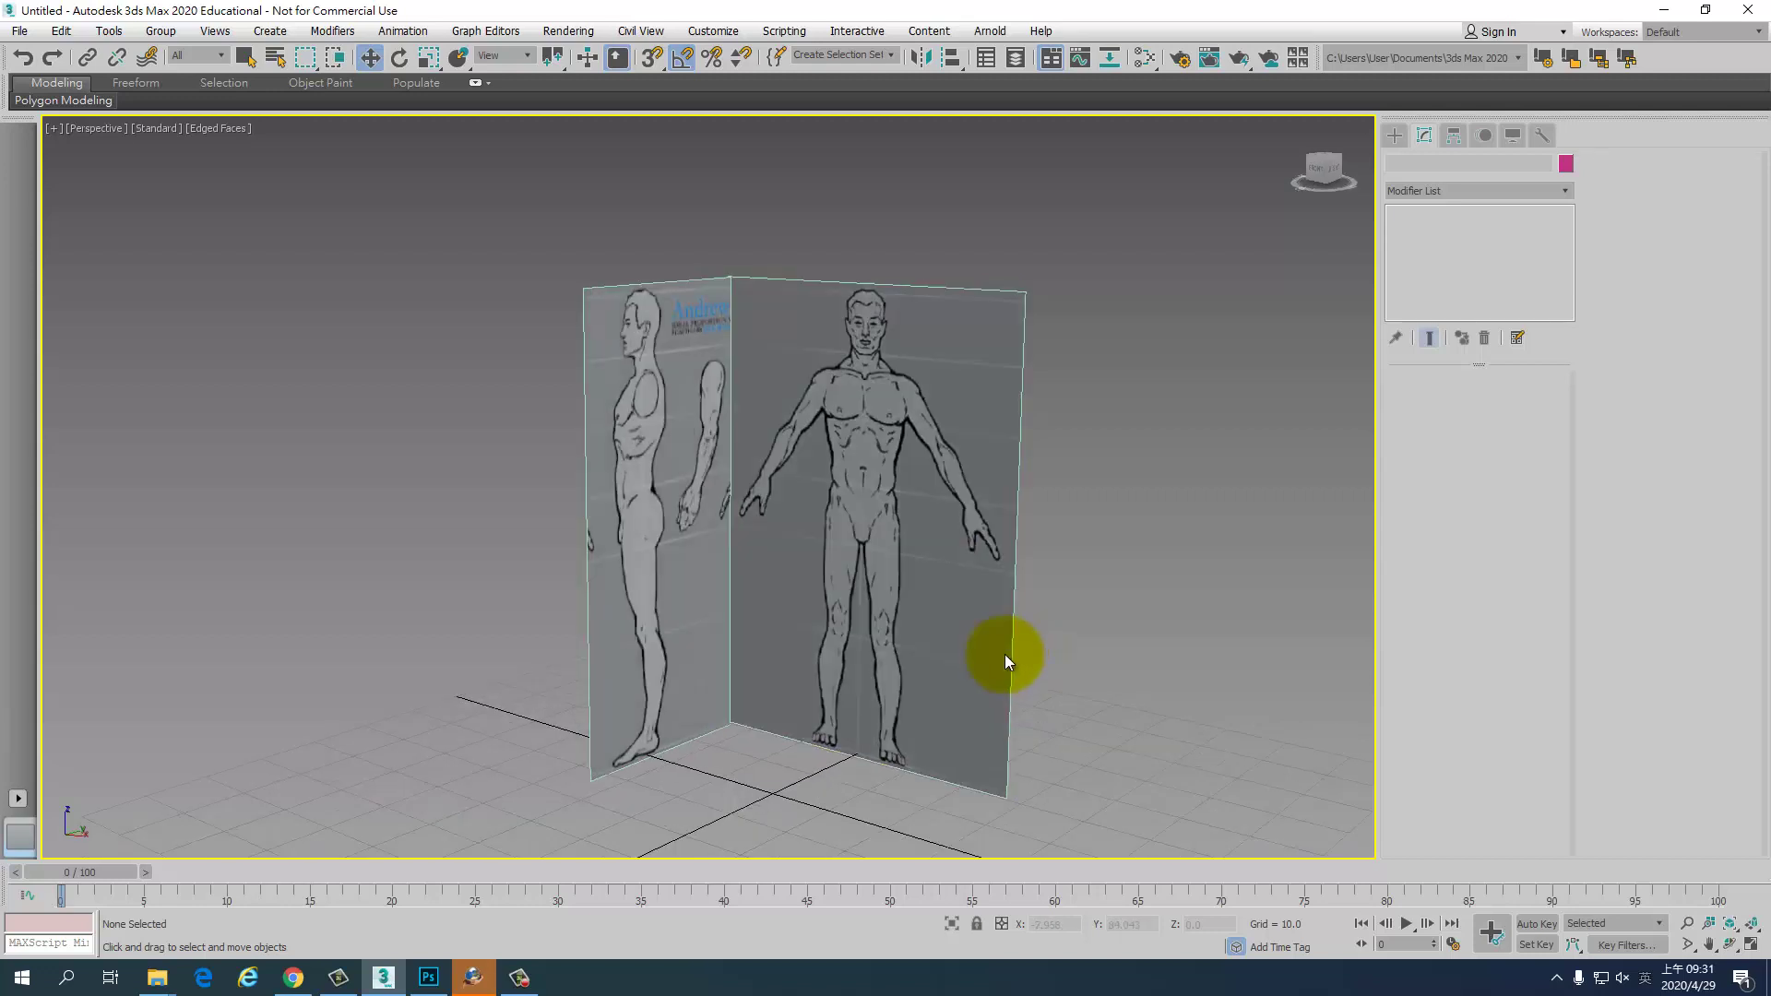